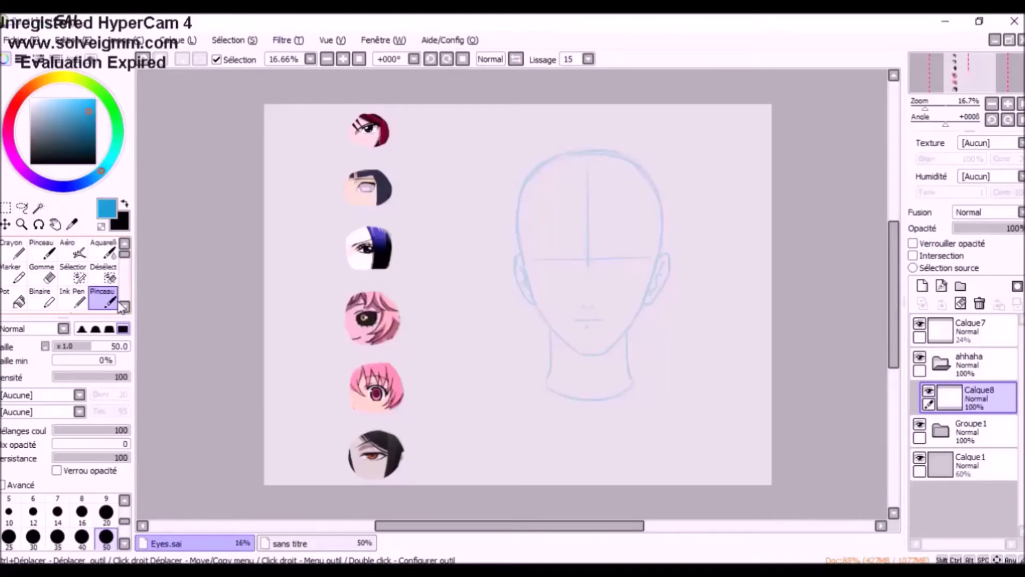
Sketch a slanted almond-shaped eye outline with an iris in blue beside the red-haired reference, using a size 20 brush
{"action": "left_click_drag", "start_coordinate": [347, 113], "coordinate": [449, 174]}
{"action": "left_click", "coordinate": [105, 513]}
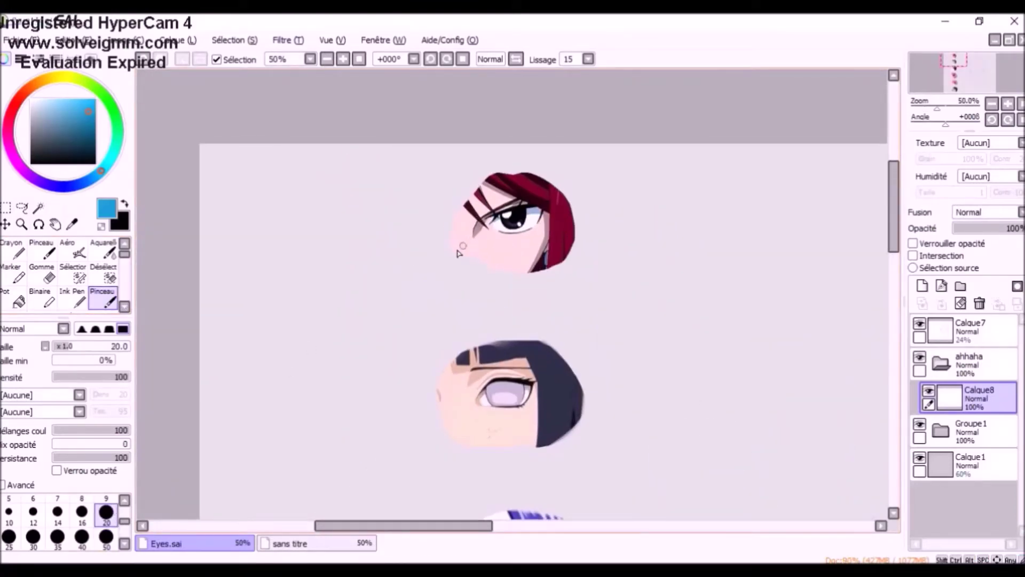
{"action": "mouse_move", "coordinate": [342, 305]}
{"action": "left_mouse_down"}
{"action": "mouse_move", "coordinate": [368, 277]}
{"action": "mouse_move", "coordinate": [418, 269]}
{"action": "mouse_move", "coordinate": [395, 304]}
{"action": "left_mouse_up"}
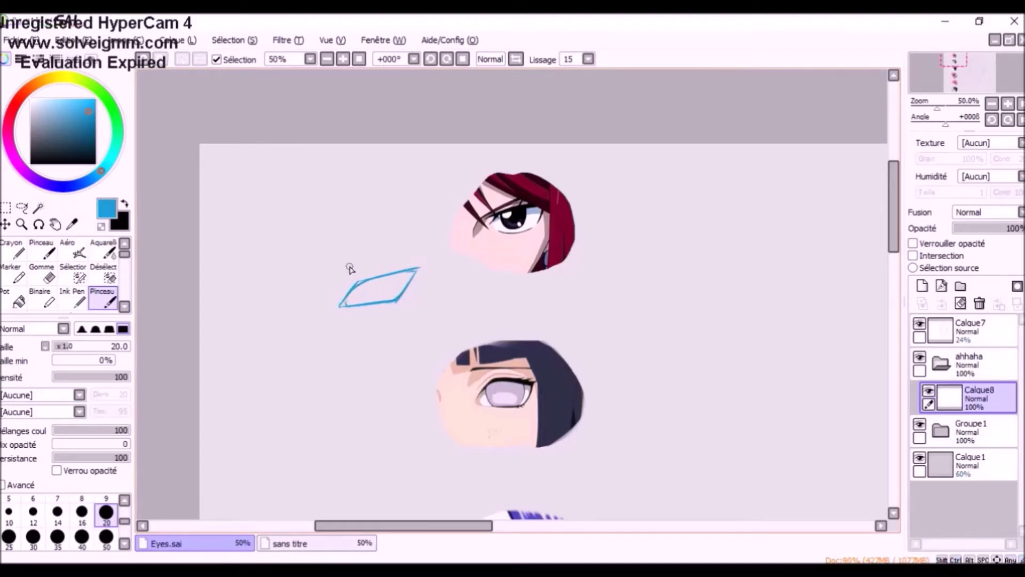
{"action": "key", "text": "e"}
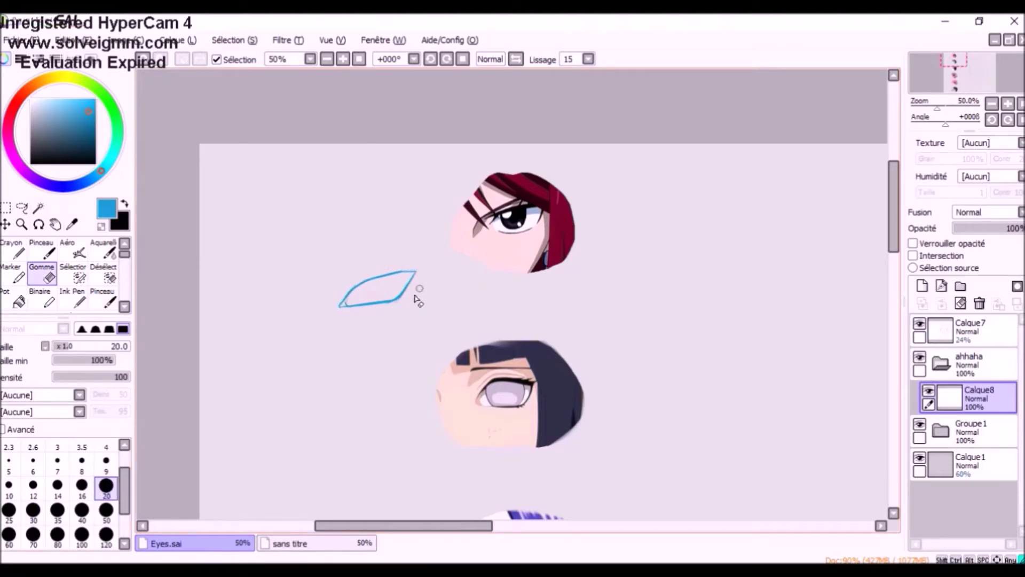
{"action": "key", "text": "b"}
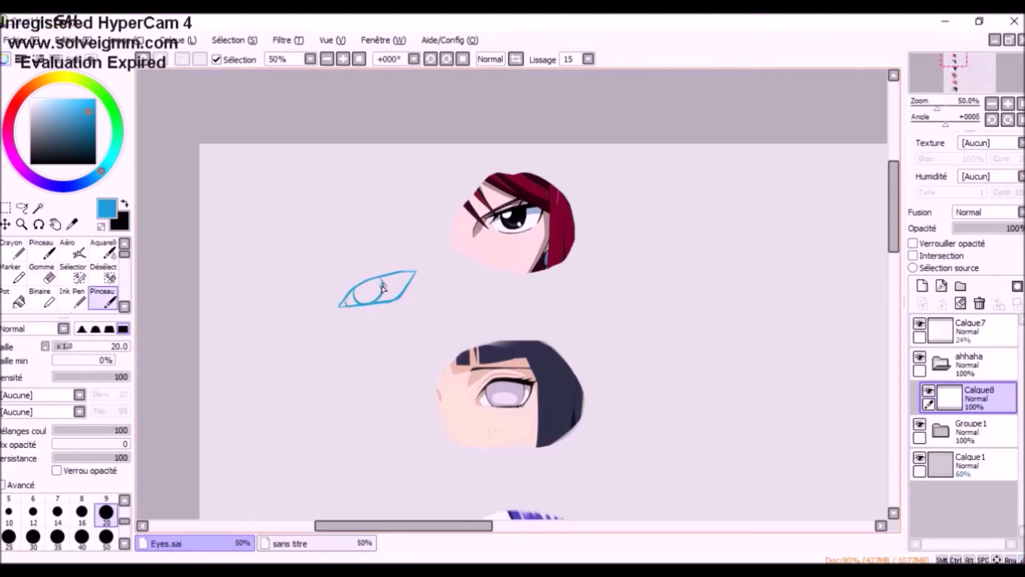
{"action": "mouse_move", "coordinate": [355, 286]}
{"action": "left_mouse_down"}
{"action": "mouse_move", "coordinate": [373, 296]}
{"action": "mouse_move", "coordinate": [378, 283]}
{"action": "left_mouse_up"}
On a new layer, draw the curved upper lid line in black above the blue sketch with a size 9 brush
{"action": "left_click", "coordinate": [922, 286]}
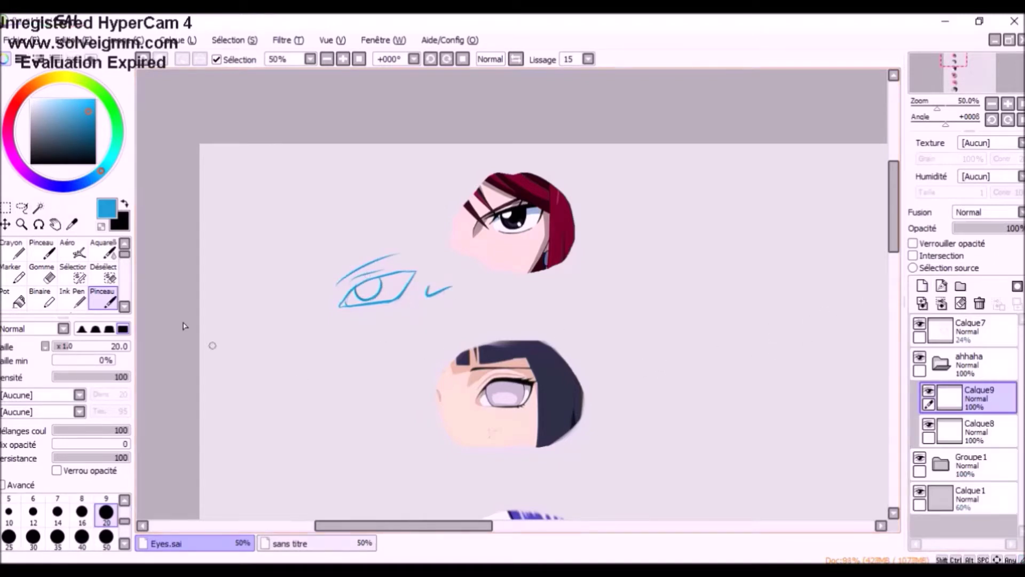
{"action": "left_click", "coordinate": [124, 203]}
{"action": "left_click", "coordinate": [105, 499]}
{"action": "scroll", "coordinate": [288, 214], "scroll_direction": "up", "scroll_amount": 1}
{"action": "left_click_drag", "start_coordinate": [380, 243], "coordinate": [398, 252]}
{"action": "key", "text": "ctrl+z"}
{"action": "mouse_move", "coordinate": [289, 234]}
{"action": "left_mouse_down"}
{"action": "mouse_move", "coordinate": [273, 258]}
{"action": "mouse_move", "coordinate": [336, 220]}
{"action": "mouse_move", "coordinate": [388, 206]}
{"action": "left_mouse_up"}
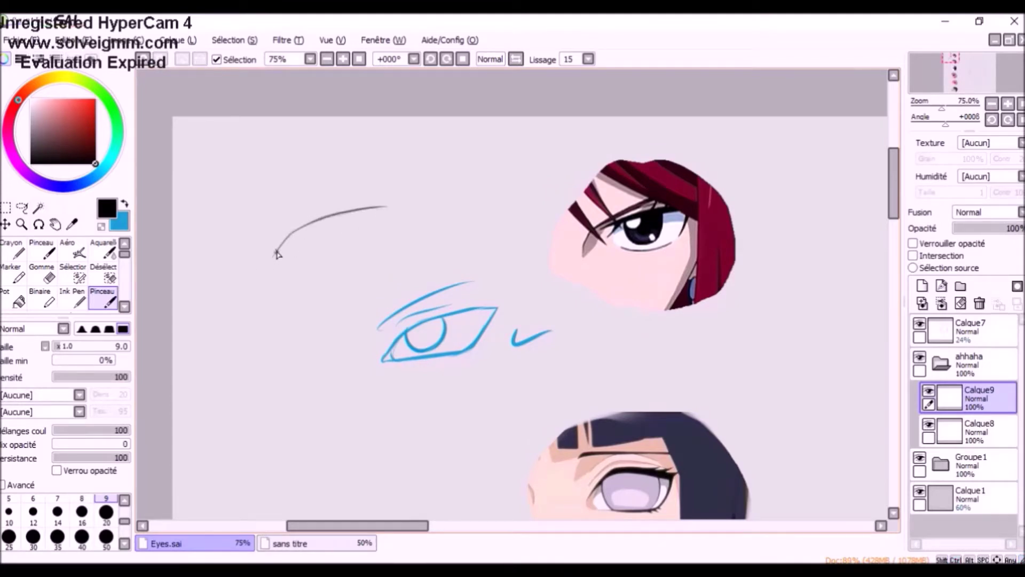
Draw the inner corner, lower lid and outer corner in thin black lines to close the eye outline
{"action": "left_click_drag", "start_coordinate": [274, 255], "coordinate": [270, 264]}
{"action": "key", "text": "ctrl+z"}
{"action": "mouse_move", "coordinate": [290, 266]}
{"action": "left_mouse_down"}
{"action": "mouse_move", "coordinate": [381, 255]}
{"action": "mouse_move", "coordinate": [406, 209]}
{"action": "mouse_move", "coordinate": [382, 253]}
{"action": "left_mouse_up"}
{"action": "key", "text": "ctrl+z"}
{"action": "key", "text": "ctrl+z"}
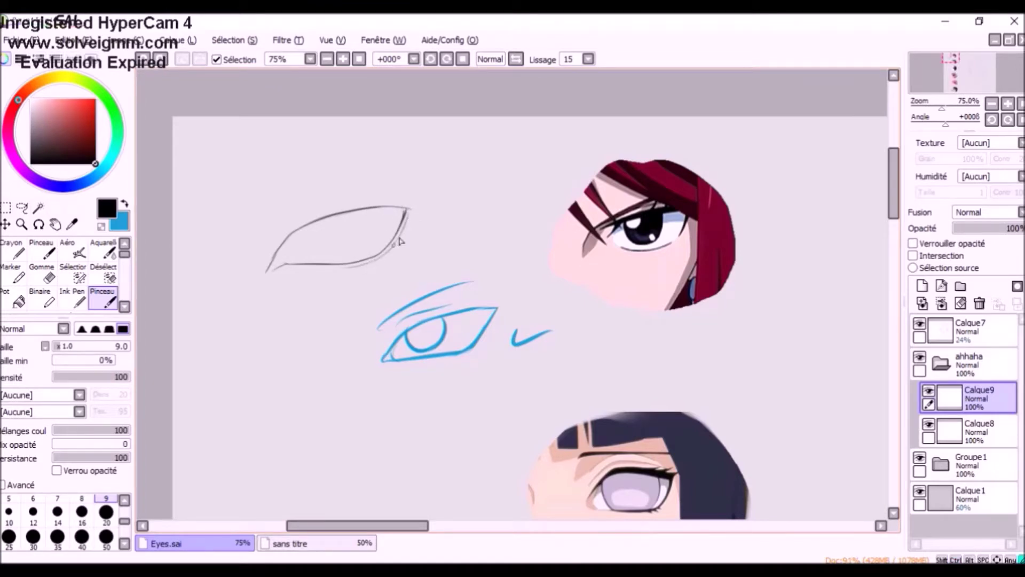
{"action": "key", "text": "ctrl"}
{"action": "key", "text": "ctrl+z"}
{"action": "mouse_move", "coordinate": [285, 263]}
{"action": "left_mouse_down"}
{"action": "mouse_move", "coordinate": [270, 270]}
{"action": "mouse_move", "coordinate": [266, 259]}
{"action": "left_mouse_up"}
{"action": "key", "text": "e"}
{"action": "key", "text": "b"}
{"action": "mouse_move", "coordinate": [366, 207]}
{"action": "left_mouse_down"}
{"action": "mouse_move", "coordinate": [400, 206]}
{"action": "mouse_move", "coordinate": [399, 245]}
{"action": "left_mouse_up"}
Thicken the outer corner line of the black eye outline with a size 12 brush
{"action": "scroll", "coordinate": [386, 214], "scroll_direction": "up", "scroll_amount": 1}
{"action": "left_click", "coordinate": [33, 512]}
{"action": "key", "text": "ctrl+z"}
{"action": "left_click_drag", "start_coordinate": [408, 207], "coordinate": [397, 249]}
{"action": "key", "text": "ctrl+z"}
{"action": "key", "text": "ctrl+z"}
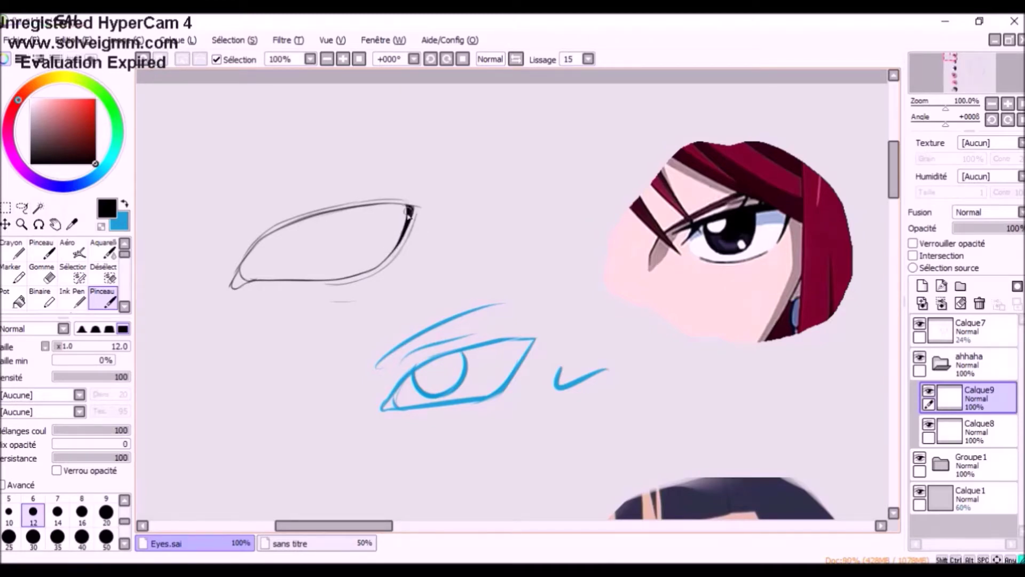
Thicken the upper lid line from the inner corner to the outer corner with tapered black strokes
{"action": "left_click_drag", "start_coordinate": [242, 264], "coordinate": [289, 225]}
{"action": "mouse_move", "coordinate": [254, 249]}
{"action": "left_mouse_down"}
{"action": "mouse_move", "coordinate": [293, 220]}
{"action": "mouse_move", "coordinate": [343, 209]}
{"action": "left_mouse_up"}
{"action": "key", "text": "ctrl+z"}
{"action": "key", "text": "ctrl+z"}
{"action": "key", "text": "ctrl+z"}
{"action": "mouse_move", "coordinate": [279, 229]}
{"action": "left_mouse_down"}
{"action": "mouse_move", "coordinate": [341, 209]}
{"action": "mouse_move", "coordinate": [405, 208]}
{"action": "left_mouse_up"}
{"action": "left_click_drag", "start_coordinate": [251, 256], "coordinate": [230, 291]}
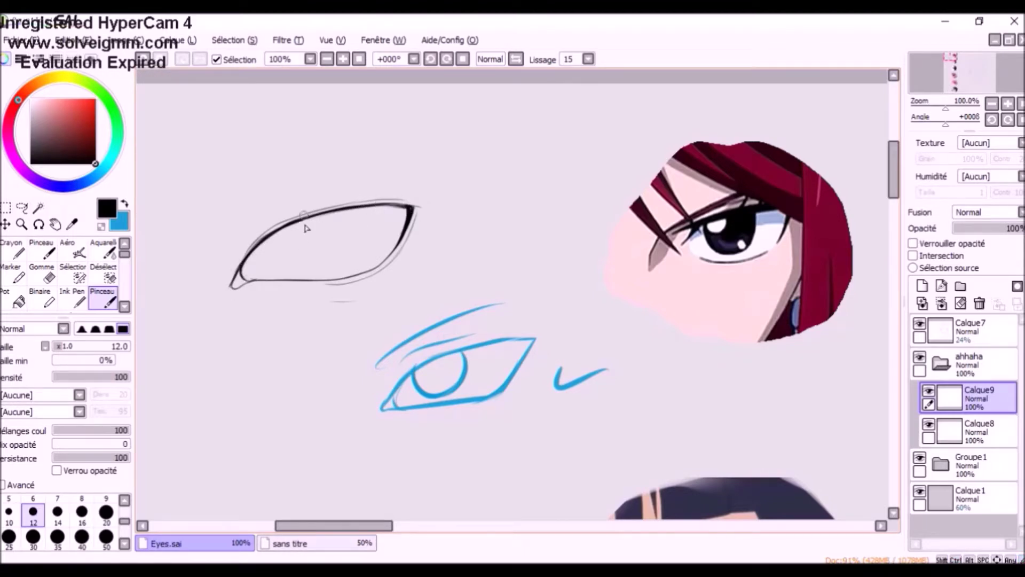
{"action": "left_click_drag", "start_coordinate": [277, 229], "coordinate": [301, 216]}
Draw tapered black lashes along the upper lid and shorter ones along the outer half of the lower lid
{"action": "left_click_drag", "start_coordinate": [391, 204], "coordinate": [432, 190]}
{"action": "left_click_drag", "start_coordinate": [410, 207], "coordinate": [437, 200]}
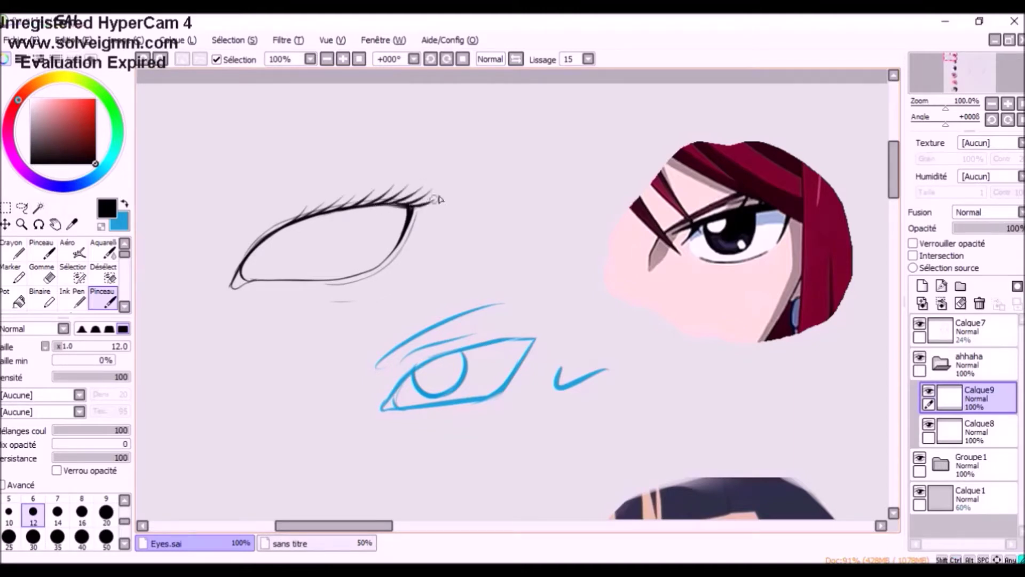
{"action": "left_click_drag", "start_coordinate": [257, 245], "coordinate": [233, 248]}
{"action": "mouse_move", "coordinate": [270, 234]}
{"action": "left_mouse_down"}
{"action": "mouse_move", "coordinate": [254, 234]}
{"action": "mouse_move", "coordinate": [307, 206]}
{"action": "mouse_move", "coordinate": [429, 199]}
{"action": "left_mouse_up"}
{"action": "key", "text": "ctrl+z"}
{"action": "key", "text": "ctrl+z"}
{"action": "mouse_move", "coordinate": [368, 203]}
{"action": "left_mouse_down"}
{"action": "mouse_move", "coordinate": [393, 186]}
{"action": "mouse_move", "coordinate": [374, 188]}
{"action": "mouse_move", "coordinate": [408, 182]}
{"action": "left_mouse_up"}
{"action": "left_click_drag", "start_coordinate": [394, 202], "coordinate": [418, 183]}
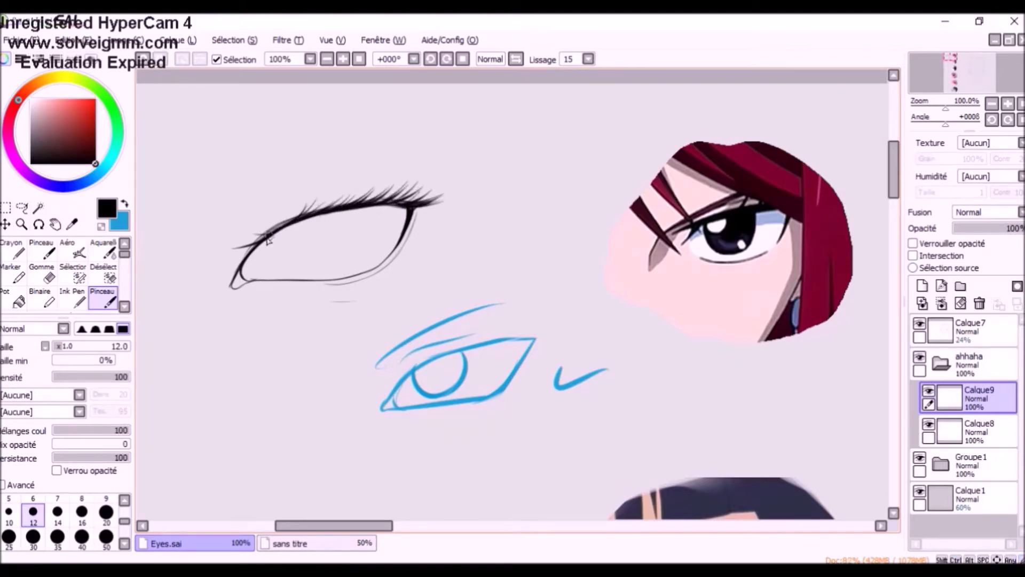
{"action": "left_click_drag", "start_coordinate": [408, 206], "coordinate": [451, 199]}
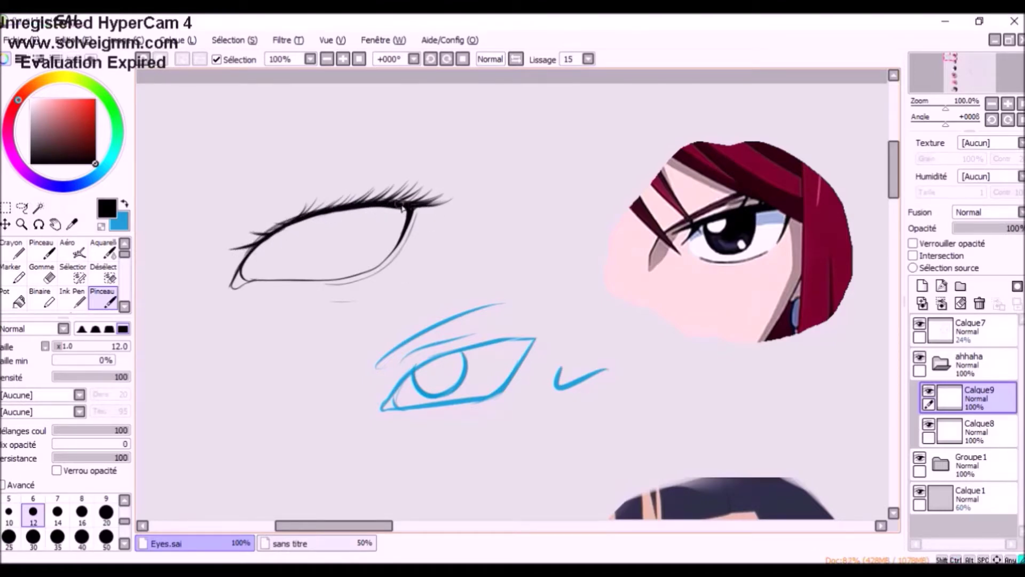
{"action": "key", "text": "ctrl+z"}
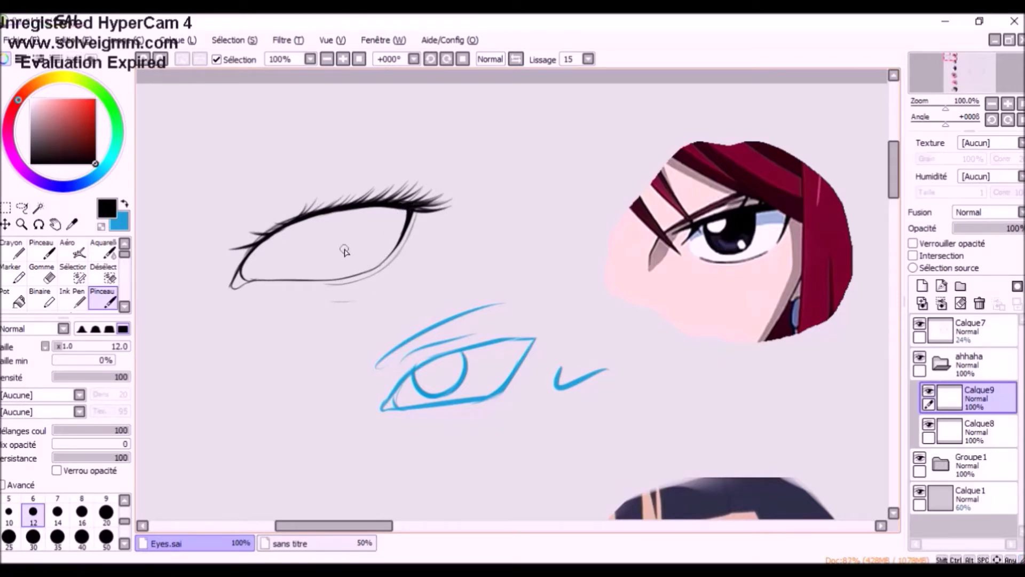
{"action": "left_click_drag", "start_coordinate": [385, 270], "coordinate": [410, 259]}
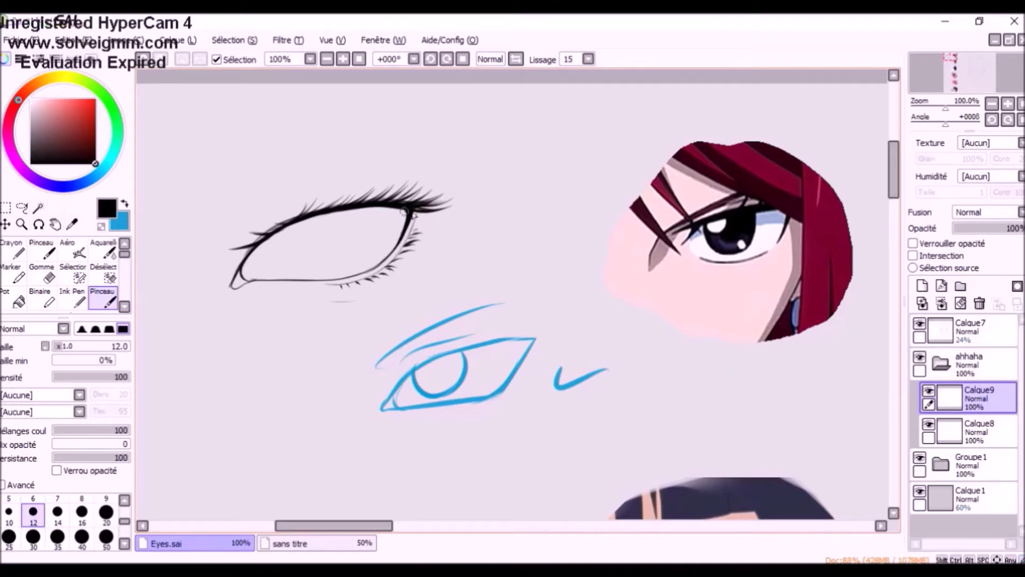
Draw the round iris outline cut off by the upper lid and fill in a small black pupil
{"action": "mouse_move", "coordinate": [272, 234]}
{"action": "left_mouse_down"}
{"action": "mouse_move", "coordinate": [295, 273]}
{"action": "mouse_move", "coordinate": [330, 265]}
{"action": "left_mouse_up"}
{"action": "key", "text": "ctrl+z"}
{"action": "left_click_drag", "start_coordinate": [336, 212], "coordinate": [339, 220]}
{"action": "key", "text": "ctrl+z"}
{"action": "mouse_move", "coordinate": [335, 212]}
{"action": "left_mouse_down"}
{"action": "mouse_move", "coordinate": [341, 246]}
{"action": "mouse_move", "coordinate": [326, 264]}
{"action": "left_mouse_up"}
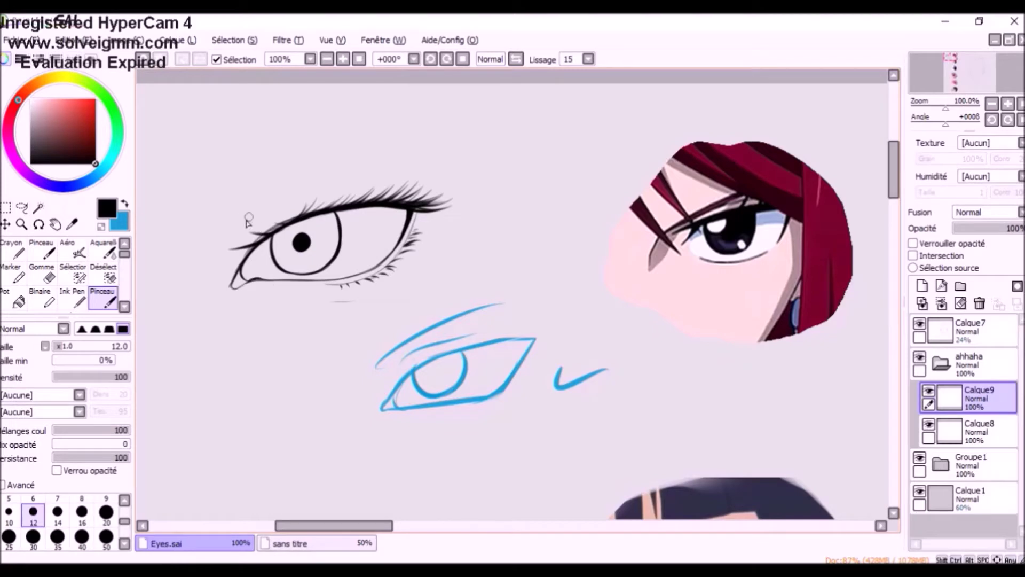
Draw the eyelid crease and build up a slanted eyebrow above the eye with repeated thin black strokes
{"action": "left_click_drag", "start_coordinate": [239, 223], "coordinate": [390, 197]}
{"action": "mouse_move", "coordinate": [223, 218]}
{"action": "left_mouse_down"}
{"action": "mouse_move", "coordinate": [294, 159]}
{"action": "mouse_move", "coordinate": [368, 137]}
{"action": "left_mouse_up"}
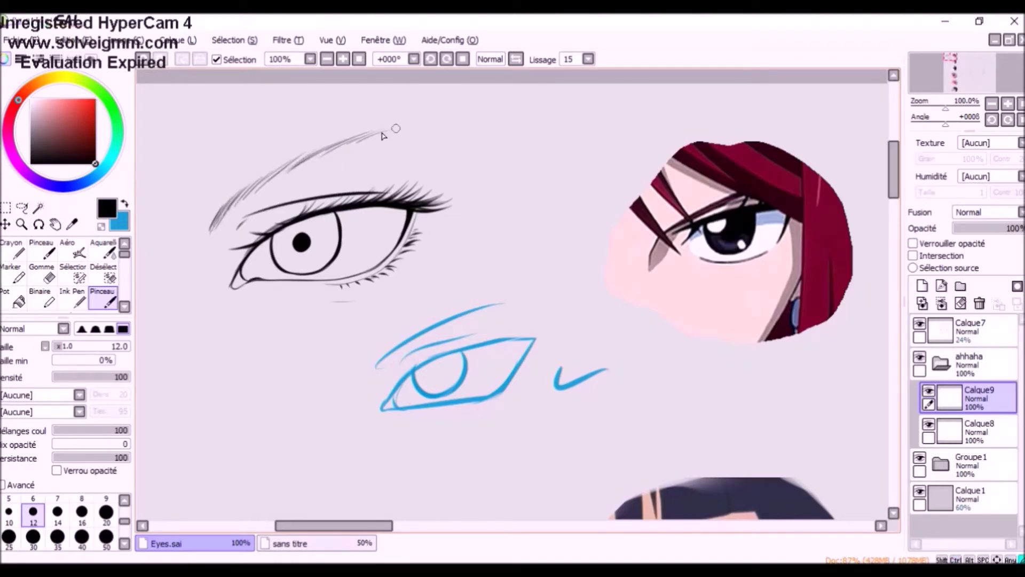
{"action": "mouse_move", "coordinate": [214, 234]}
{"action": "left_mouse_down"}
{"action": "mouse_move", "coordinate": [299, 176]}
{"action": "mouse_move", "coordinate": [441, 113]}
{"action": "left_mouse_up"}
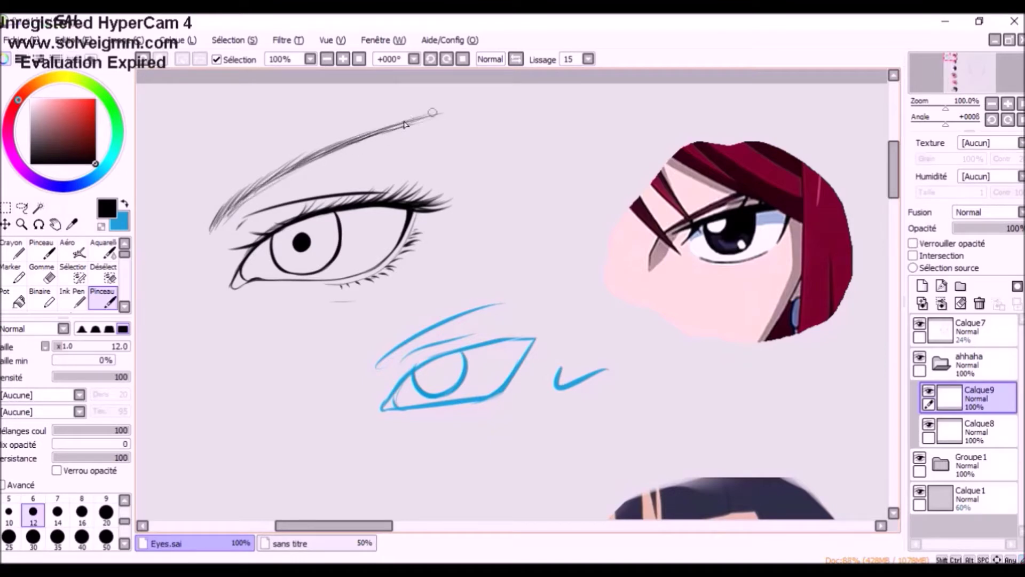
{"action": "left_click_drag", "start_coordinate": [235, 208], "coordinate": [343, 144]}
{"action": "left_click_drag", "start_coordinate": [259, 190], "coordinate": [433, 115]}
{"action": "left_click_drag", "start_coordinate": [286, 172], "coordinate": [457, 111]}
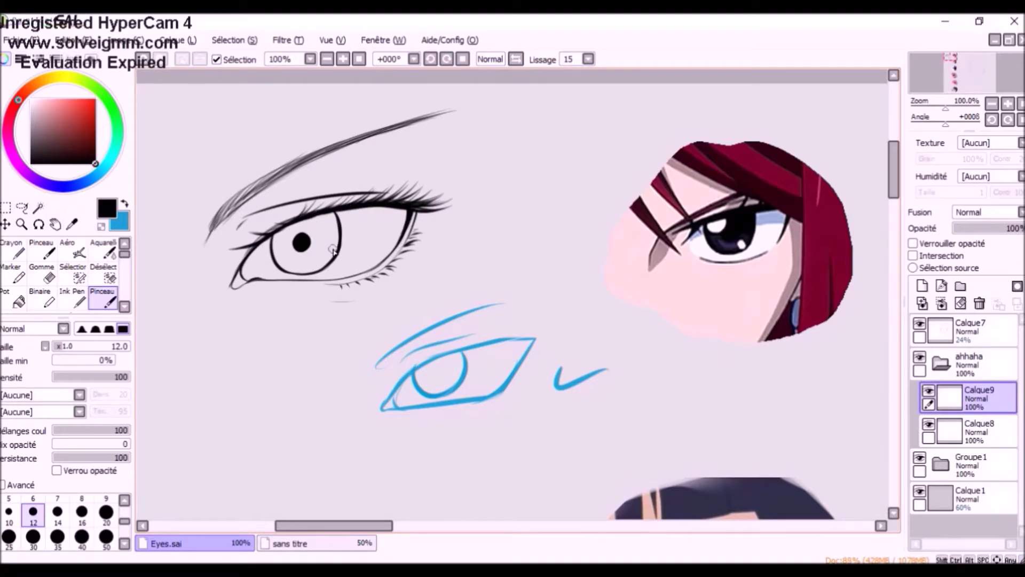
{"action": "left_click", "coordinate": [977, 431]}
{"action": "left_click", "coordinate": [125, 204]}
{"action": "key", "text": "ctrl+z"}
{"action": "mouse_move", "coordinate": [214, 207]}
{"action": "left_mouse_down"}
{"action": "mouse_move", "coordinate": [439, 209]}
{"action": "mouse_move", "coordinate": [270, 153]}
{"action": "mouse_move", "coordinate": [219, 195]}
{"action": "left_mouse_up"}
{"action": "key", "text": "ctrl+z"}
{"action": "mouse_move", "coordinate": [220, 212]}
{"action": "left_mouse_down"}
{"action": "mouse_move", "coordinate": [366, 150]}
{"action": "mouse_move", "coordinate": [214, 235]}
{"action": "left_mouse_up"}
{"action": "key", "text": "ctrl+z"}
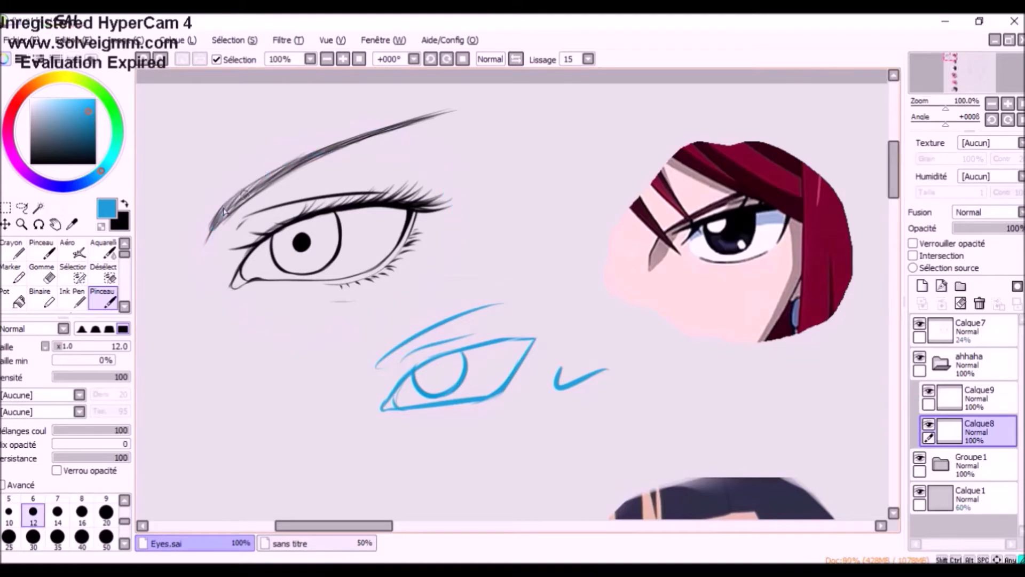
{"action": "left_click_drag", "start_coordinate": [251, 165], "coordinate": [279, 159]}
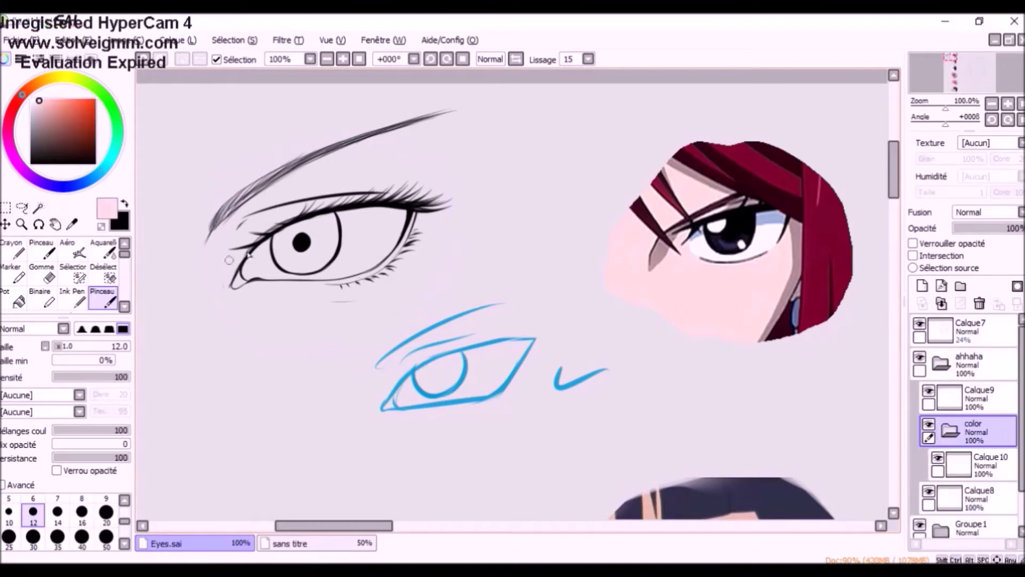
Paint a light pink skin base around the eye and eyebrow on the layer inside the color folder with a size 50 brush
{"action": "left_click", "coordinate": [106, 538]}
{"action": "left_click", "coordinate": [225, 227]}
{"action": "left_click", "coordinate": [981, 465]}
{"action": "mouse_move", "coordinate": [224, 219]}
{"action": "left_mouse_down"}
{"action": "mouse_move", "coordinate": [260, 292]}
{"action": "mouse_move", "coordinate": [209, 232]}
{"action": "mouse_move", "coordinate": [270, 162]}
{"action": "mouse_move", "coordinate": [280, 192]}
{"action": "mouse_move", "coordinate": [206, 227]}
{"action": "mouse_move", "coordinate": [399, 279]}
{"action": "mouse_move", "coordinate": [213, 239]}
{"action": "mouse_move", "coordinate": [369, 273]}
{"action": "mouse_move", "coordinate": [392, 184]}
{"action": "mouse_move", "coordinate": [378, 164]}
{"action": "mouse_move", "coordinate": [407, 142]}
{"action": "mouse_move", "coordinate": [459, 195]}
{"action": "mouse_move", "coordinate": [228, 203]}
{"action": "mouse_move", "coordinate": [427, 257]}
{"action": "mouse_move", "coordinate": [372, 293]}
{"action": "mouse_move", "coordinate": [428, 117]}
{"action": "mouse_move", "coordinate": [447, 113]}
{"action": "mouse_move", "coordinate": [295, 157]}
{"action": "mouse_move", "coordinate": [443, 112]}
{"action": "mouse_move", "coordinate": [381, 122]}
{"action": "mouse_move", "coordinate": [225, 227]}
{"action": "mouse_move", "coordinate": [202, 258]}
{"action": "mouse_move", "coordinate": [213, 213]}
{"action": "mouse_move", "coordinate": [206, 226]}
{"action": "mouse_move", "coordinate": [210, 260]}
{"action": "mouse_move", "coordinate": [388, 292]}
{"action": "mouse_move", "coordinate": [467, 122]}
{"action": "mouse_move", "coordinate": [377, 283]}
{"action": "left_mouse_up"}
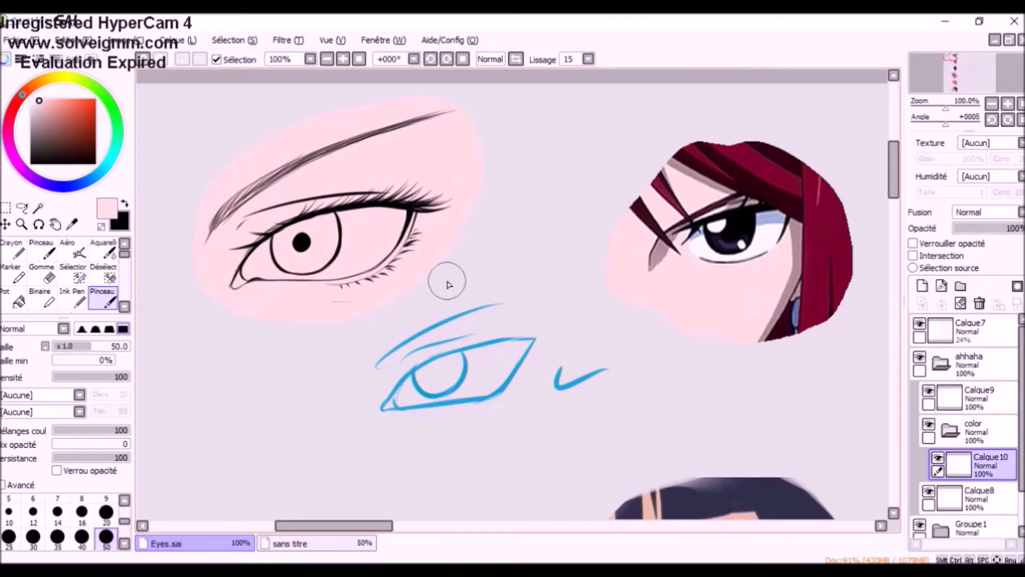
On a new clipped layer in Produit mode, shade the upper eyelid crease in darker pink with a size 35 brush
{"action": "left_click", "coordinate": [922, 286]}
{"action": "left_click", "coordinate": [913, 256]}
{"action": "left_click", "coordinate": [985, 213]}
{"action": "left_click", "coordinate": [974, 236]}
{"action": "key", "text": "ctrl+z"}
{"action": "left_click", "coordinate": [57, 536]}
{"action": "left_click_drag", "start_coordinate": [237, 234], "coordinate": [276, 204]}
{"action": "key", "text": "ctrl+z"}
{"action": "left_click", "coordinate": [46, 107]}
{"action": "mouse_move", "coordinate": [236, 232]}
{"action": "left_mouse_down"}
{"action": "mouse_move", "coordinate": [277, 202]}
{"action": "mouse_move", "coordinate": [294, 207]}
{"action": "mouse_move", "coordinate": [362, 192]}
{"action": "mouse_move", "coordinate": [281, 205]}
{"action": "mouse_move", "coordinate": [348, 187]}
{"action": "mouse_move", "coordinate": [370, 204]}
{"action": "mouse_move", "coordinate": [467, 173]}
{"action": "left_mouse_up"}
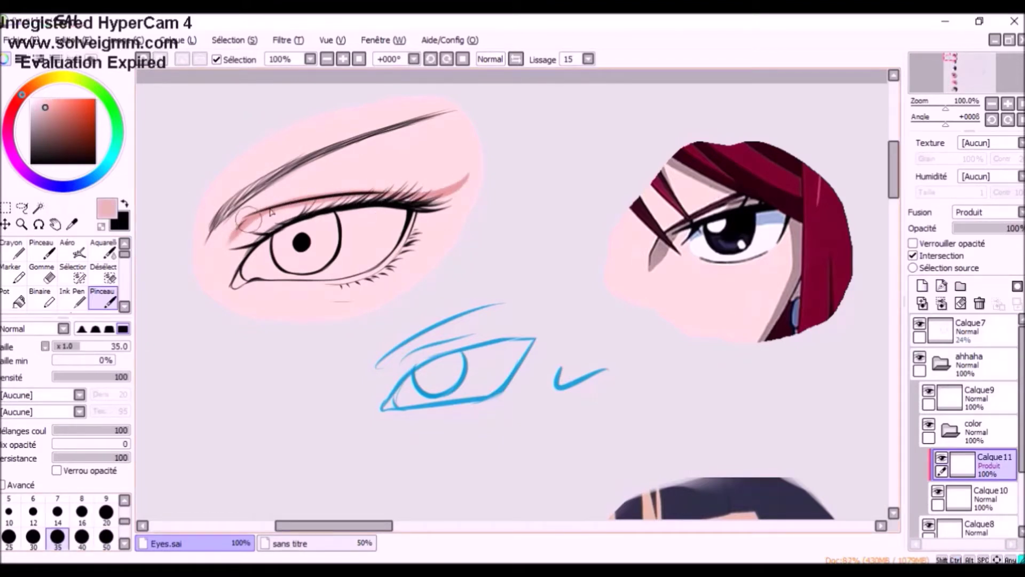
Paint darker pink shadows along the outer lower lid and in a short fold beneath the eye
{"action": "left_click_drag", "start_coordinate": [399, 236], "coordinate": [383, 267]}
{"action": "key", "text": "ctrl+z"}
{"action": "left_click_drag", "start_coordinate": [277, 283], "coordinate": [379, 270]}
{"action": "left_click_drag", "start_coordinate": [309, 283], "coordinate": [258, 280]}
{"action": "key", "text": "ctrl+z"}
{"action": "mouse_move", "coordinate": [371, 273]}
{"action": "left_mouse_down"}
{"action": "mouse_move", "coordinate": [426, 214]}
{"action": "mouse_move", "coordinate": [402, 209]}
{"action": "mouse_move", "coordinate": [411, 218]}
{"action": "mouse_move", "coordinate": [402, 257]}
{"action": "mouse_move", "coordinate": [336, 295]}
{"action": "mouse_move", "coordinate": [350, 286]}
{"action": "mouse_move", "coordinate": [311, 288]}
{"action": "mouse_move", "coordinate": [420, 225]}
{"action": "left_mouse_up"}
{"action": "left_click_drag", "start_coordinate": [320, 301], "coordinate": [372, 295]}
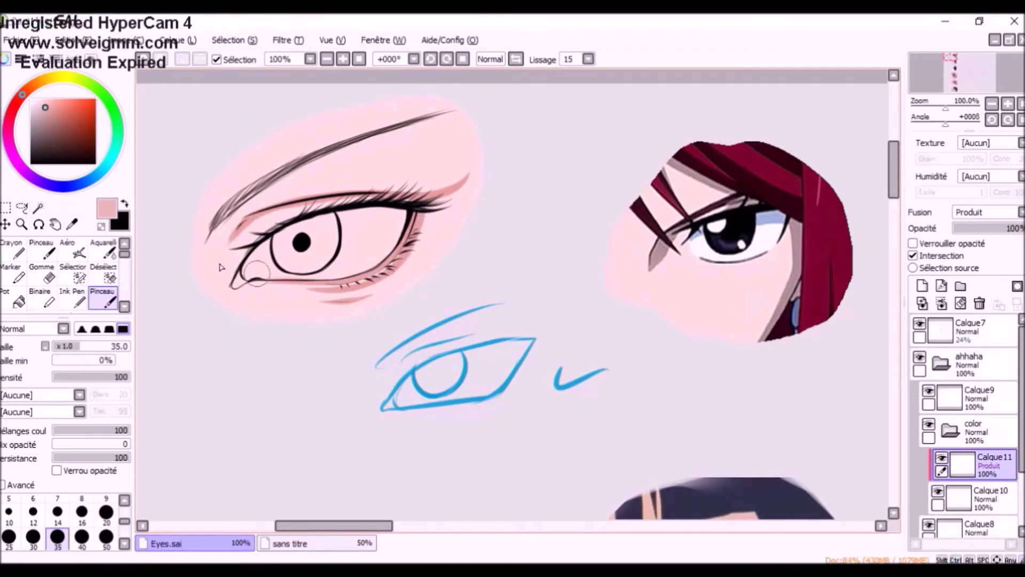
Blend the pink shadows around the upper lid and beneath the eye with the watercolour brush
{"action": "left_click", "coordinate": [103, 249]}
{"action": "left_click", "coordinate": [106, 525]}
{"action": "left_click_drag", "start_coordinate": [243, 232], "coordinate": [235, 243]}
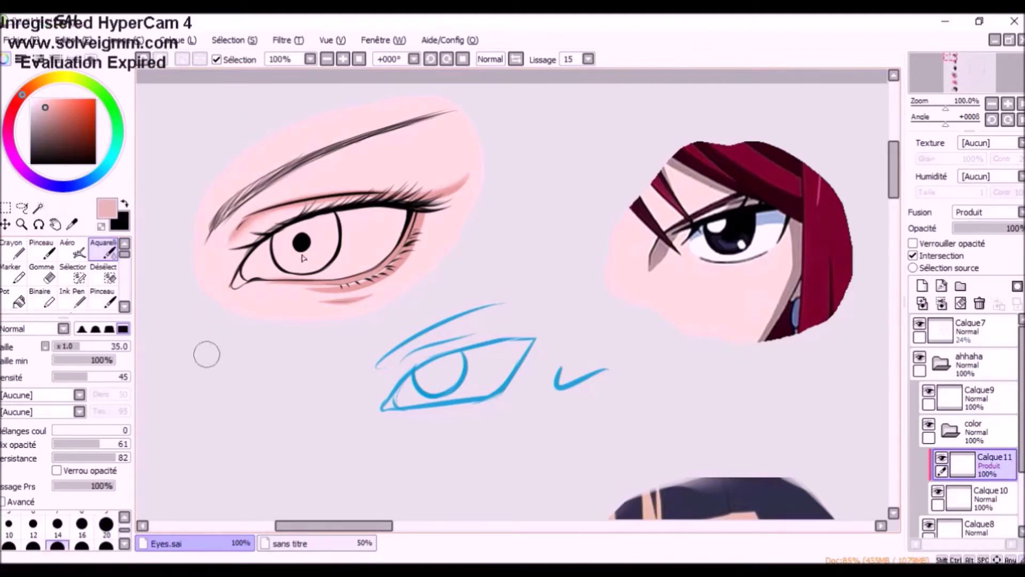
{"action": "mouse_move", "coordinate": [312, 292]}
{"action": "left_mouse_down"}
{"action": "mouse_move", "coordinate": [353, 304]}
{"action": "mouse_move", "coordinate": [392, 287]}
{"action": "left_mouse_up"}
{"action": "left_click", "coordinate": [105, 546]}
{"action": "left_click", "coordinate": [105, 525]}
{"action": "left_click", "coordinate": [105, 545]}
Add soft pink shadows around the eye corners with the airbrush, enlarging it to size 100
{"action": "left_click", "coordinate": [73, 250]}
{"action": "left_click", "coordinate": [107, 487]}
{"action": "mouse_move", "coordinate": [231, 228]}
{"action": "left_mouse_down"}
{"action": "mouse_move", "coordinate": [207, 283]}
{"action": "mouse_move", "coordinate": [256, 219]}
{"action": "left_mouse_up"}
{"action": "key", "text": "bracketright"}
{"action": "key", "text": "bracketright"}
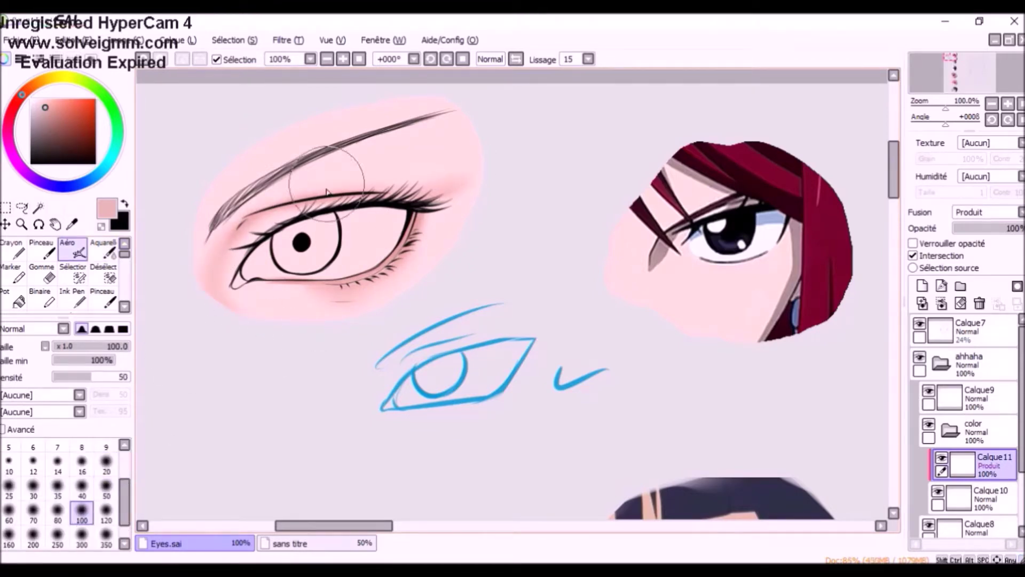
Deepen the soft shadows beside the inner corner and below the outer brow with the airbrush, resized to 50
{"action": "key", "text": "bracketleft"}
{"action": "key", "text": "bracketleft"}
{"action": "key", "text": "bracketleft"}
{"action": "key", "text": "bracketleft"}
{"action": "key", "text": "bracketleft"}
{"action": "key", "text": "bracketleft"}
{"action": "key", "text": "bracketleft"}
{"action": "key", "text": "bracketright"}
{"action": "key", "text": "bracketright"}
{"action": "key", "text": "bracketright"}
{"action": "key", "text": "bracketright"}
{"action": "key", "text": "bracketright"}
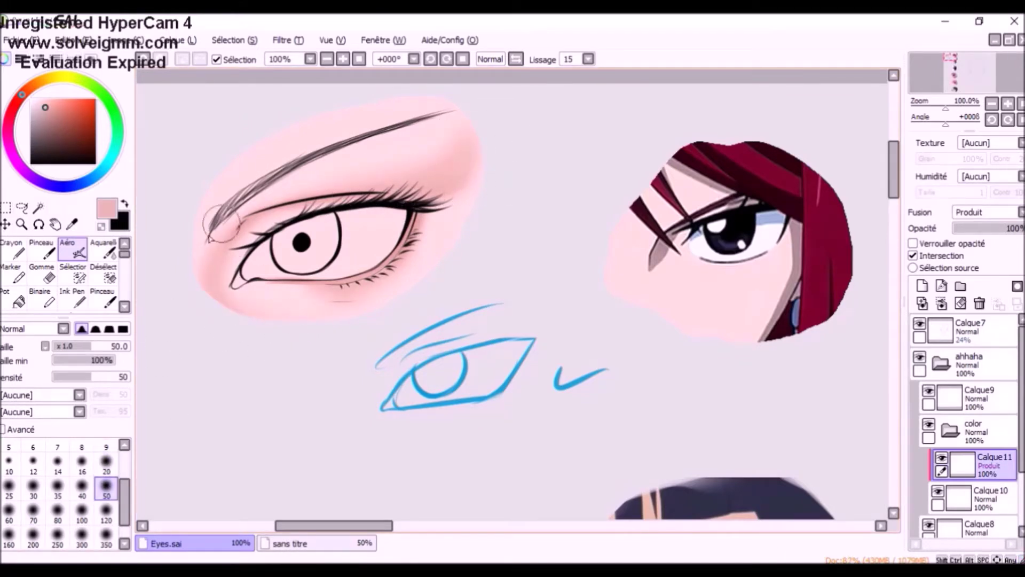
Add another clipped layer in Produit mode and set up the solid brush at size 35
{"action": "left_click", "coordinate": [922, 285]}
{"action": "left_click", "coordinate": [913, 256]}
{"action": "left_click", "coordinate": [103, 298]}
{"action": "key", "text": "bracketright"}
{"action": "key", "text": "bracketright"}
{"action": "key", "text": "bracketright"}
{"action": "key", "text": "bracketright"}
{"action": "key", "text": "bracketright"}
{"action": "left_click", "coordinate": [985, 212]}
{"action": "left_click", "coordinate": [972, 234]}
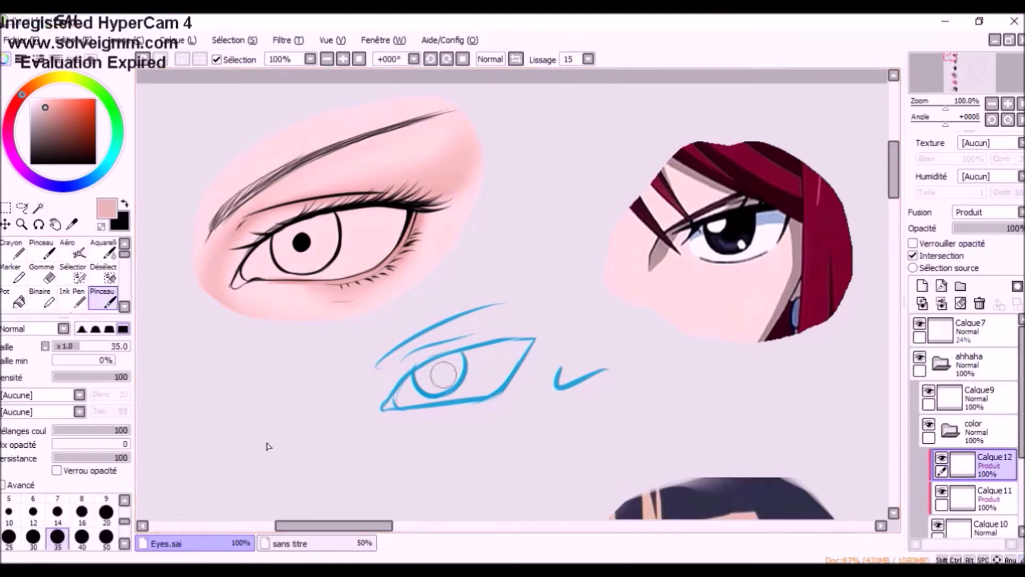
Paint a second, darker shadow pass along the eyelid crease and lower lid, softening it with the watercolour brush and airbrush
{"action": "left_click_drag", "start_coordinate": [240, 226], "coordinate": [395, 193]}
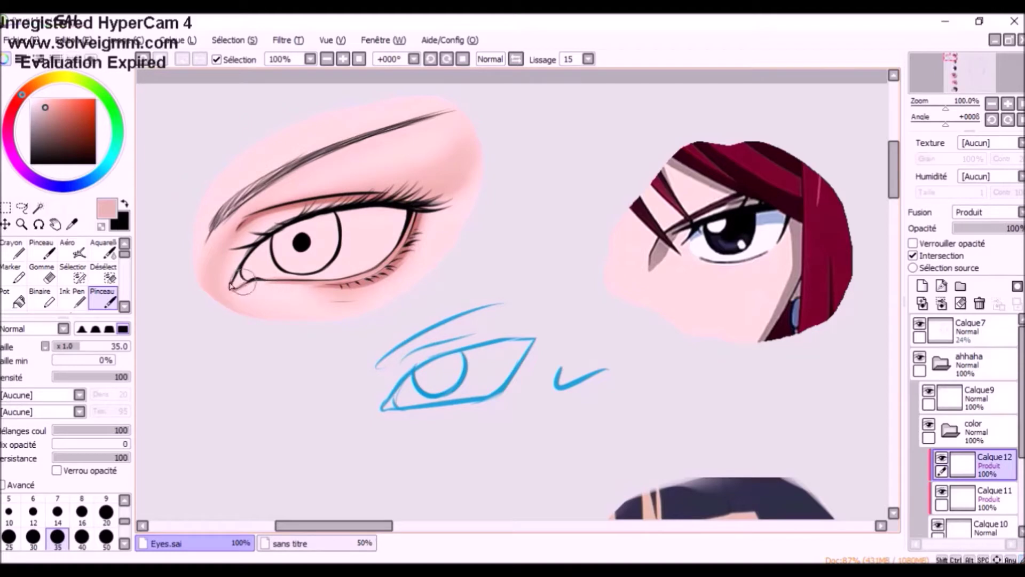
{"action": "key", "text": "c"}
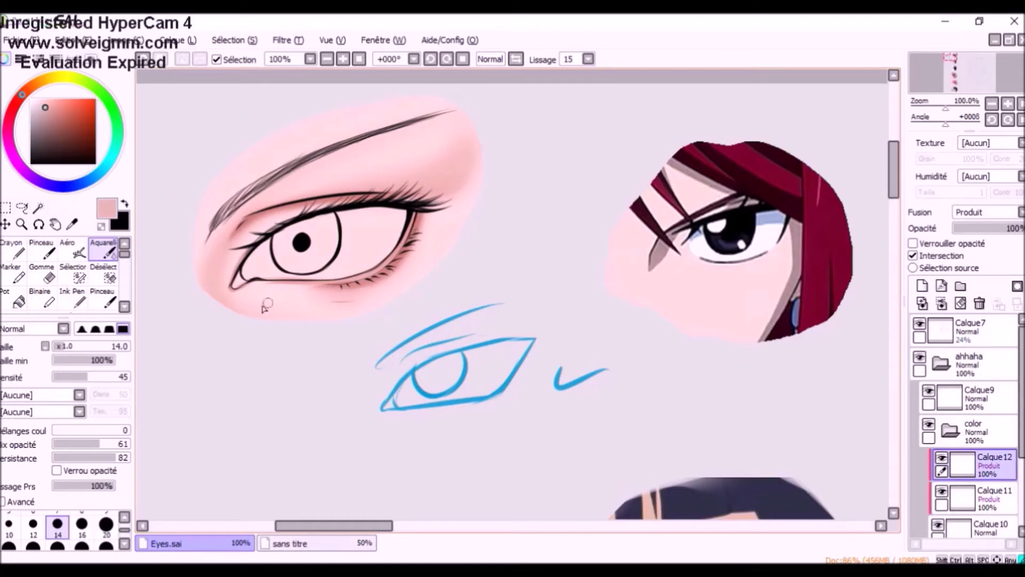
{"action": "key", "text": "v"}
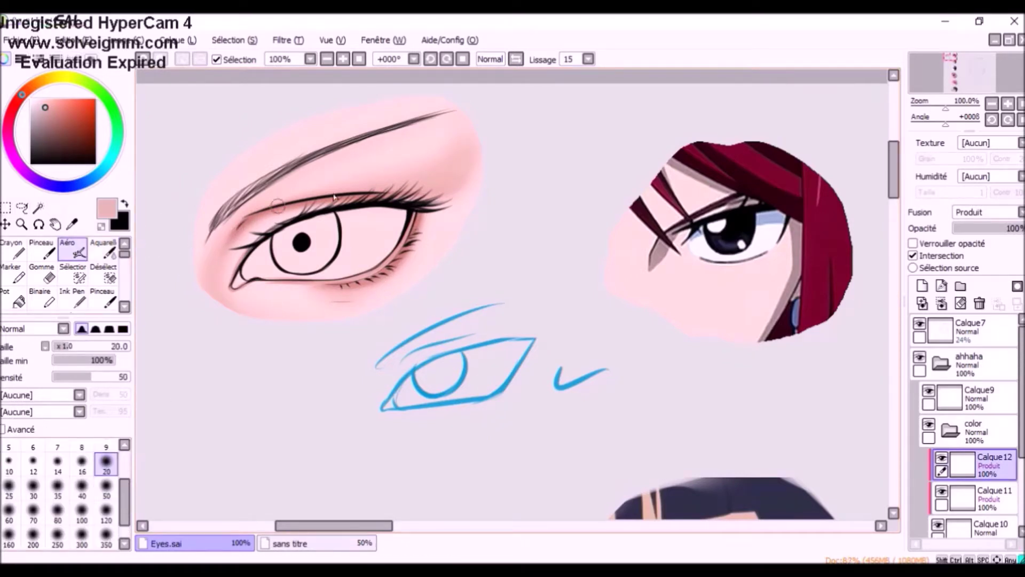
{"action": "left_click", "coordinate": [106, 489]}
On a new clipped layer, paint white highlights around the inner corner and lower lid rim with a size 20 brush
{"action": "left_click", "coordinate": [922, 285]}
{"action": "left_click", "coordinate": [125, 204]}
{"action": "left_click", "coordinate": [31, 100]}
{"action": "left_click", "coordinate": [103, 298]}
{"action": "left_click", "coordinate": [106, 512]}
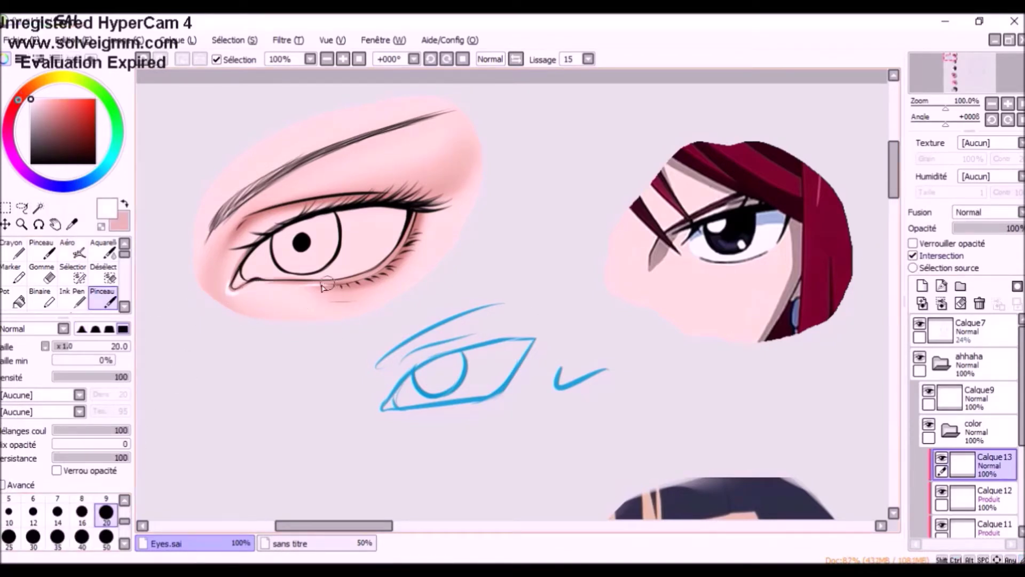
{"action": "key", "text": "c"}
{"action": "key", "text": "v"}
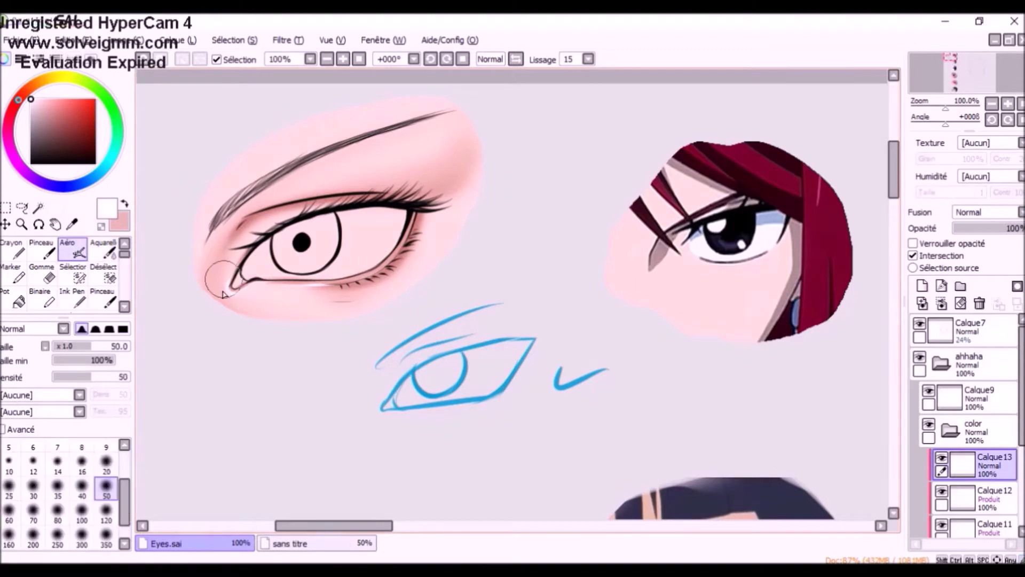
Airbrush soft white highlights on the skin around the eyebrow at size 120
{"action": "key", "text": "bracketright"}
{"action": "key", "text": "bracketright"}
{"action": "key", "text": "bracketright"}
{"action": "key", "text": "bracketright"}
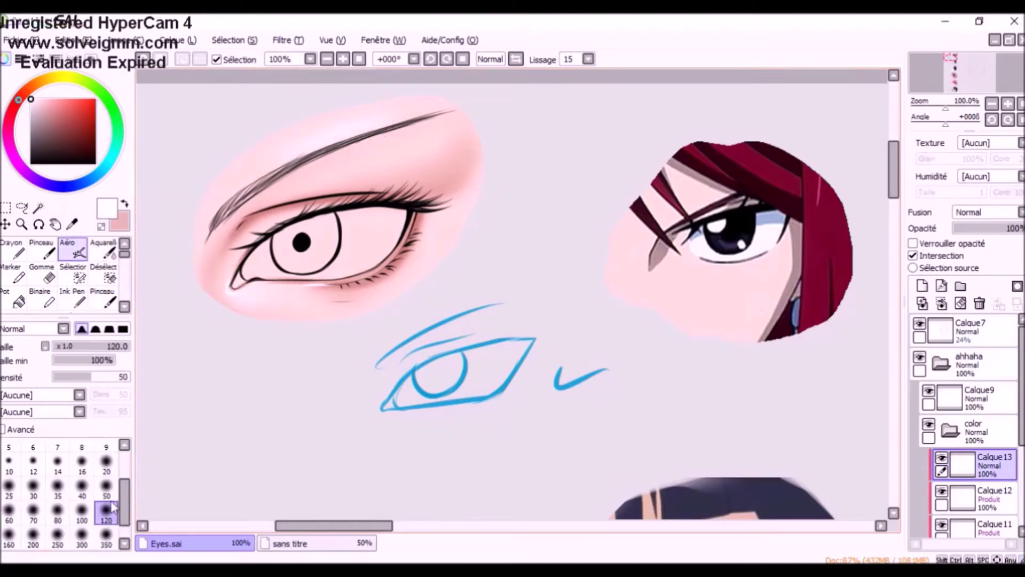
{"action": "key", "text": "bracketright"}
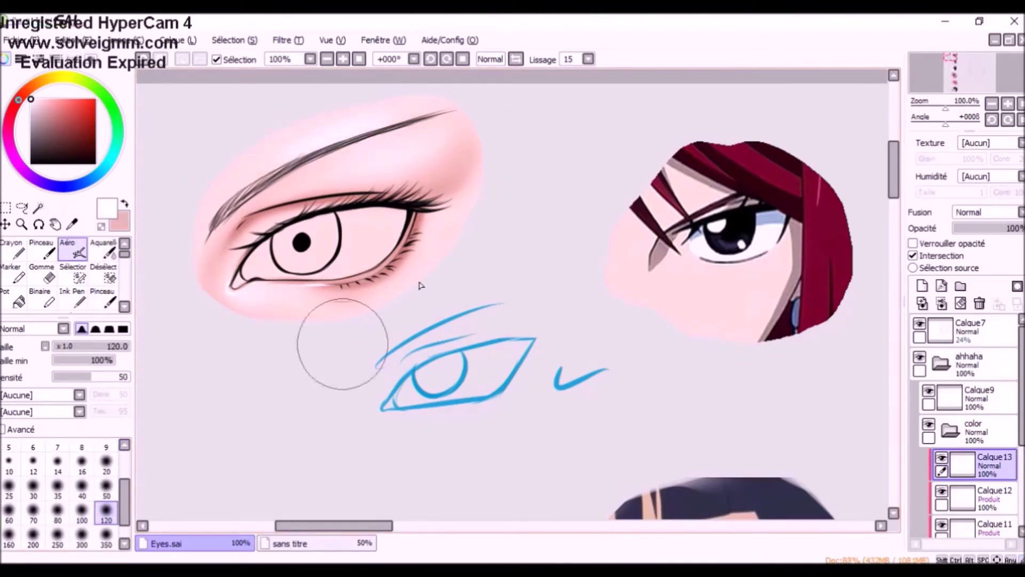
On a new layer, fill the eyeball inside the lids with light grey using the brush and paint bucket
{"action": "left_click", "coordinate": [921, 286]}
{"action": "left_click", "coordinate": [30, 111]}
{"action": "left_click", "coordinate": [105, 298]}
{"action": "mouse_move", "coordinate": [258, 263]}
{"action": "left_mouse_down"}
{"action": "mouse_move", "coordinate": [342, 273]}
{"action": "mouse_move", "coordinate": [392, 224]}
{"action": "mouse_move", "coordinate": [269, 244]}
{"action": "mouse_move", "coordinate": [399, 225]}
{"action": "mouse_move", "coordinate": [374, 266]}
{"action": "mouse_move", "coordinate": [266, 269]}
{"action": "left_mouse_up"}
{"action": "left_click", "coordinate": [14, 299]}
{"action": "left_click", "coordinate": [321, 256]}
{"action": "left_click", "coordinate": [359, 243]}
Adjust the hue and saturation settings of the eyeball fill
{"action": "key", "text": "ctrl+u"}
{"action": "left_click_drag", "start_coordinate": [351, 497], "coordinate": [369, 499]}
{"action": "left_click", "coordinate": [385, 524]}
On a new clipped layer in Produit mode, shade the eyeball beneath the upper lid in blue-grey with a size 20 brush
{"action": "left_click", "coordinate": [104, 298]}
{"action": "left_click", "coordinate": [922, 287]}
{"action": "left_click", "coordinate": [985, 211]}
{"action": "left_click", "coordinate": [971, 221]}
{"action": "left_click", "coordinate": [913, 255]}
{"action": "left_click", "coordinate": [91, 180]}
{"action": "left_click", "coordinate": [43, 115]}
{"action": "left_click_drag", "start_coordinate": [245, 271], "coordinate": [279, 234]}
{"action": "left_click", "coordinate": [974, 498]}
{"action": "key", "text": "ctrl+Up"}
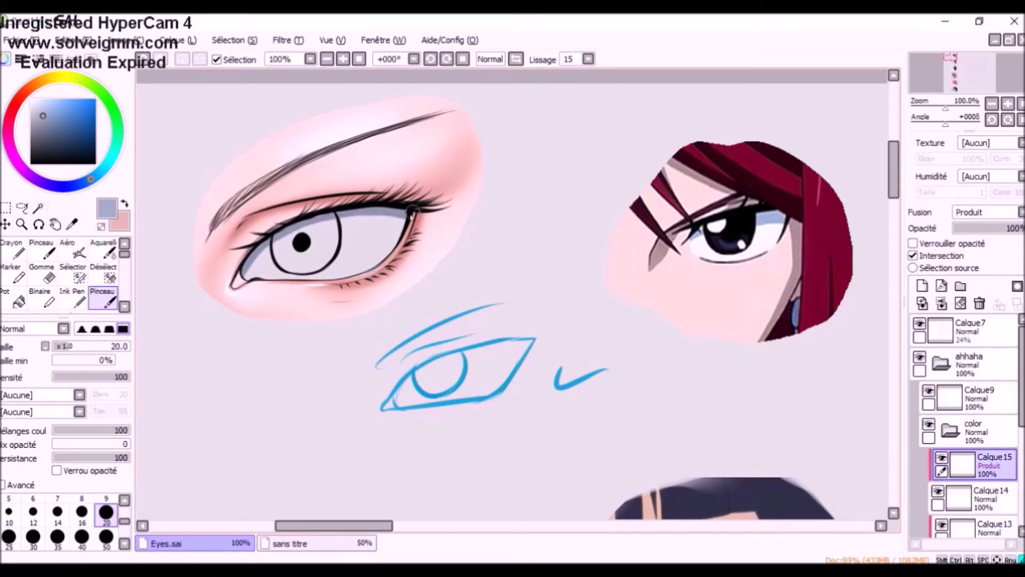
Shade the eyeball's inner corner and lower edge in blue-grey and blend the shading with the watercolour brush at size 16
{"action": "left_click_drag", "start_coordinate": [247, 260], "coordinate": [264, 248]}
{"action": "mouse_move", "coordinate": [328, 279]}
{"action": "left_mouse_down"}
{"action": "mouse_move", "coordinate": [388, 260]}
{"action": "mouse_move", "coordinate": [407, 218]}
{"action": "left_mouse_up"}
{"action": "key", "text": "ctrl+z"}
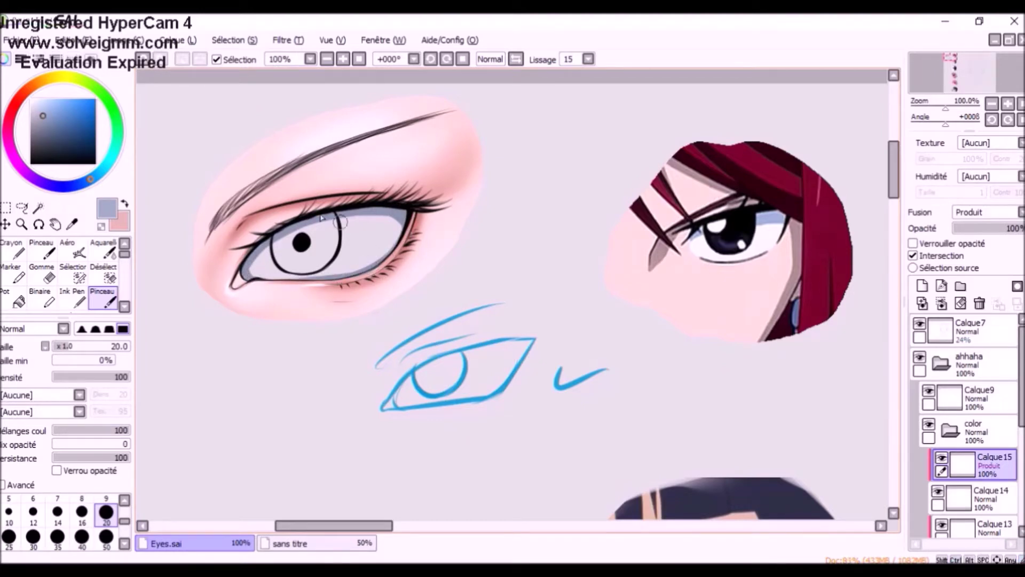
{"action": "left_click", "coordinate": [976, 496]}
{"action": "left_click", "coordinate": [976, 478]}
{"action": "key", "text": "c"}
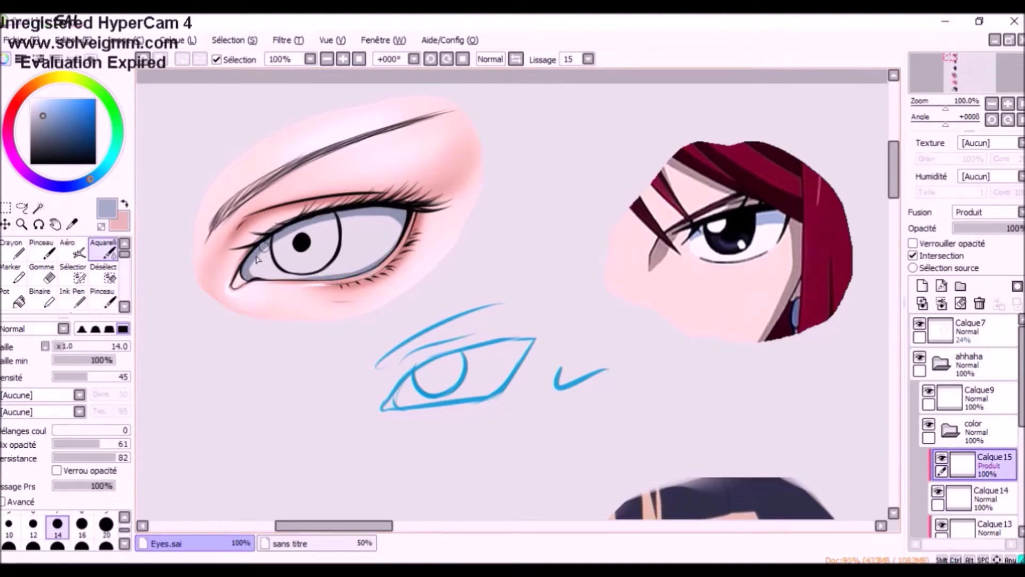
{"action": "key", "text": "bracketright"}
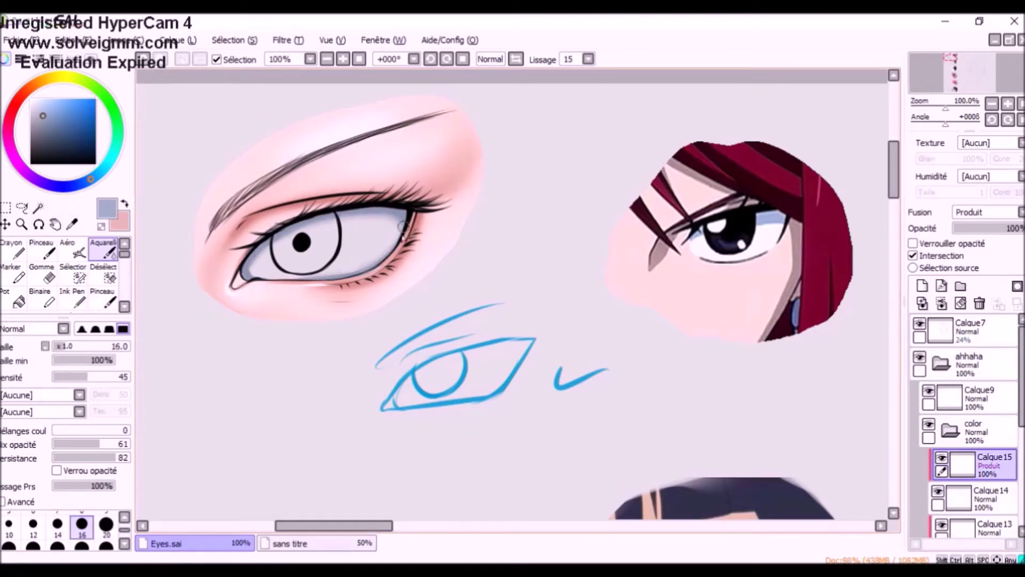
Airbrush soft shading over the eyeball at size 50 and adjust the layer's hue and saturation
{"action": "key", "text": "v"}
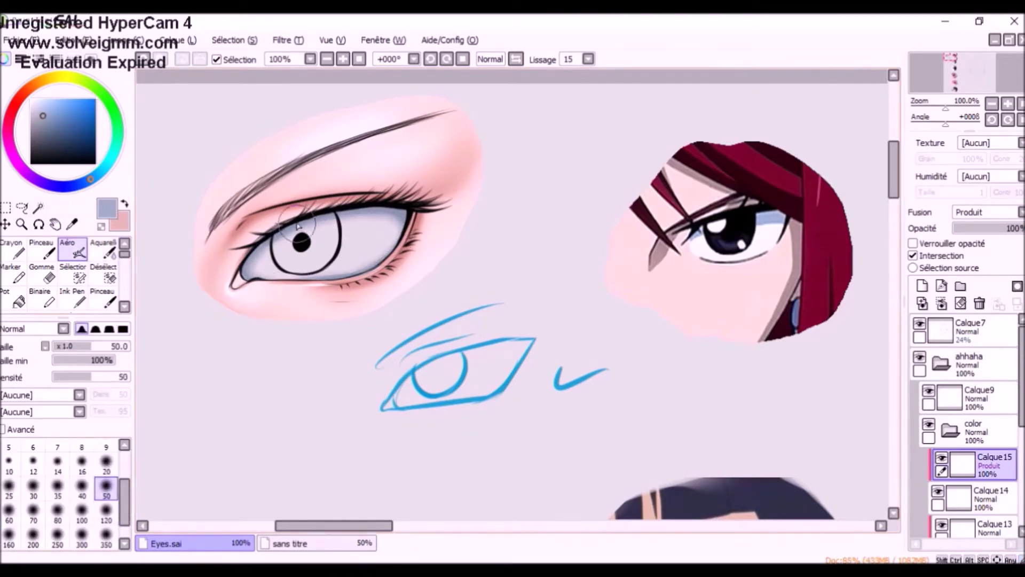
{"action": "left_click", "coordinate": [818, 311], "text": "ctrl"}
{"action": "key", "text": "ctrl+u"}
{"action": "left_click_drag", "start_coordinate": [350, 499], "coordinate": [371, 501]}
{"action": "left_click", "coordinate": [384, 525]}
On a new clipped layer in Produit mode, shade the eyeball under the upper lid and blend it with the watercolour brush
{"action": "left_click", "coordinate": [987, 432]}
{"action": "left_click", "coordinate": [921, 286]}
{"action": "left_click", "coordinate": [913, 256]}
{"action": "left_click_drag", "start_coordinate": [987, 213], "coordinate": [967, 236]}
{"action": "left_click", "coordinate": [103, 298]}
{"action": "mouse_move", "coordinate": [282, 230]}
{"action": "left_mouse_down"}
{"action": "mouse_move", "coordinate": [420, 217]}
{"action": "mouse_move", "coordinate": [340, 224]}
{"action": "mouse_move", "coordinate": [372, 208]}
{"action": "mouse_move", "coordinate": [269, 235]}
{"action": "left_mouse_up"}
{"action": "key", "text": "c"}
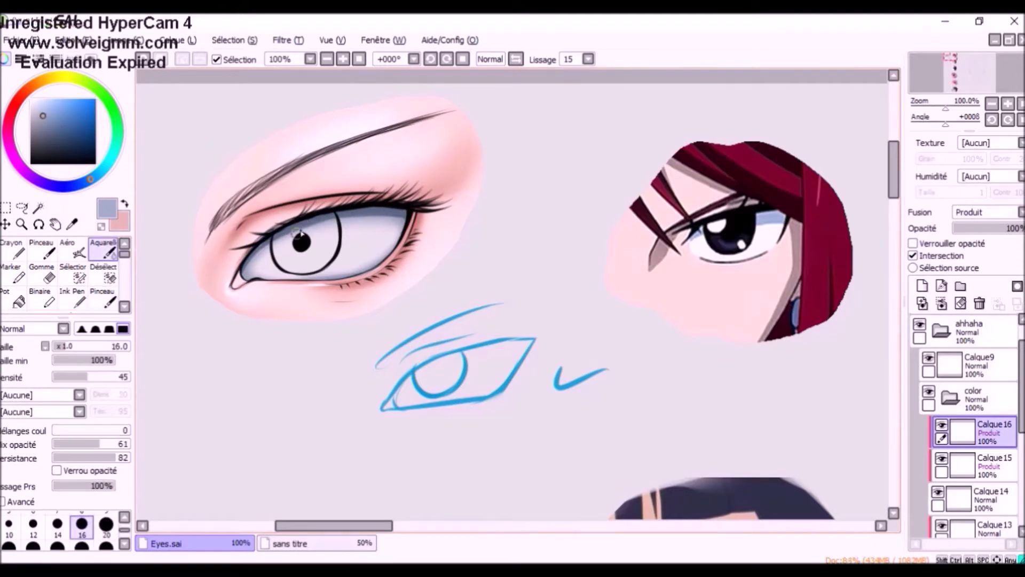
Airbrush a dark blue-grey shadow along the eyeball's upper edge on Calque16 at size 20
{"action": "left_click", "coordinate": [72, 249]}
{"action": "left_click", "coordinate": [37, 152]}
{"action": "left_click", "coordinate": [106, 463]}
{"action": "left_click_drag", "start_coordinate": [283, 222], "coordinate": [399, 208]}
{"action": "left_click", "coordinate": [993, 466]}
{"action": "left_click", "coordinate": [991, 498]}
{"action": "left_click", "coordinate": [103, 298]}
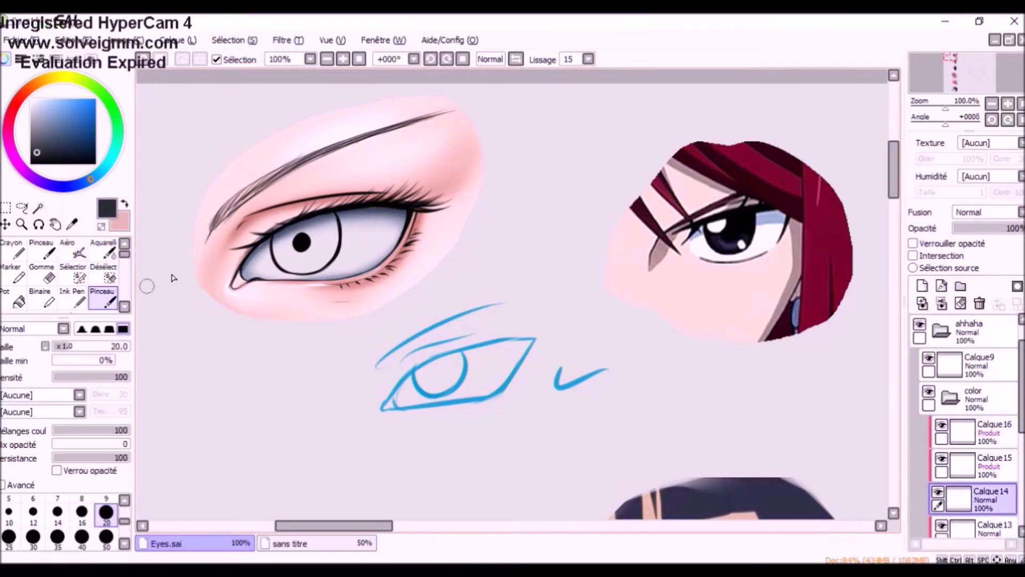
{"action": "key", "text": "e"}
{"action": "left_click", "coordinate": [993, 432]}
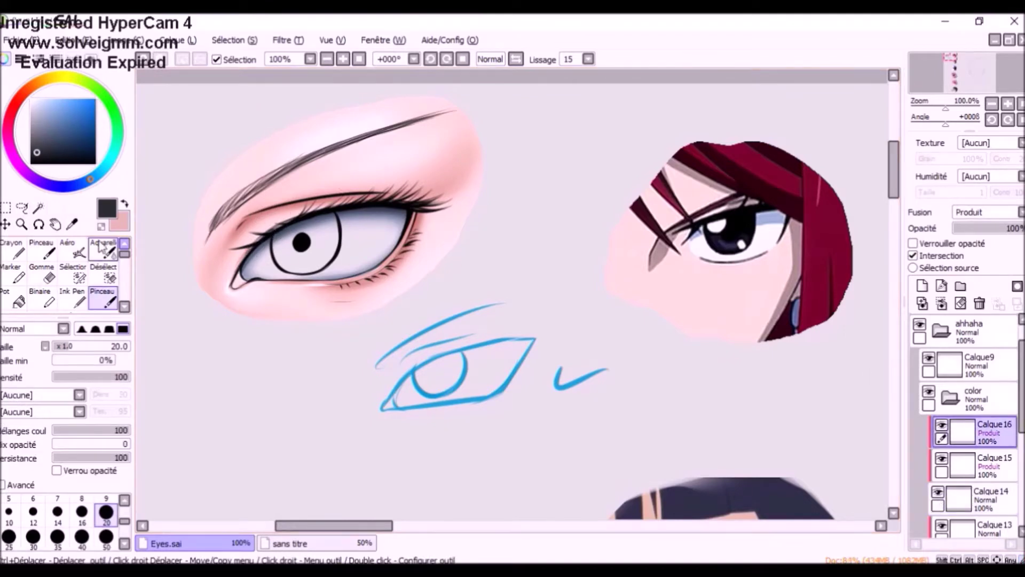
{"action": "left_click", "coordinate": [72, 248]}
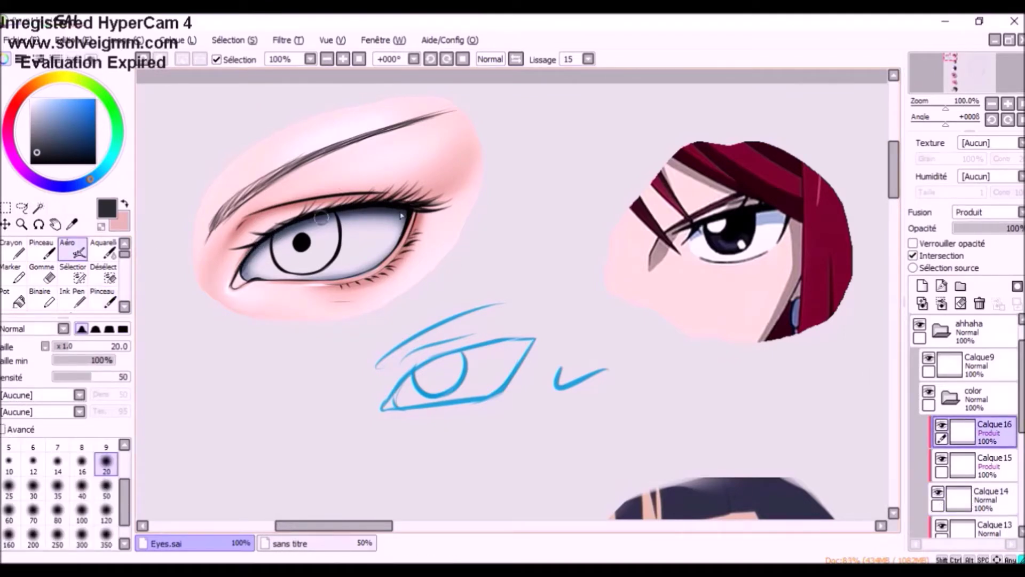
On a new layer, fill the iris with medium brown using the brush and erase the overflow around its edge
{"action": "left_click", "coordinate": [922, 286]}
{"action": "left_click", "coordinate": [28, 89]}
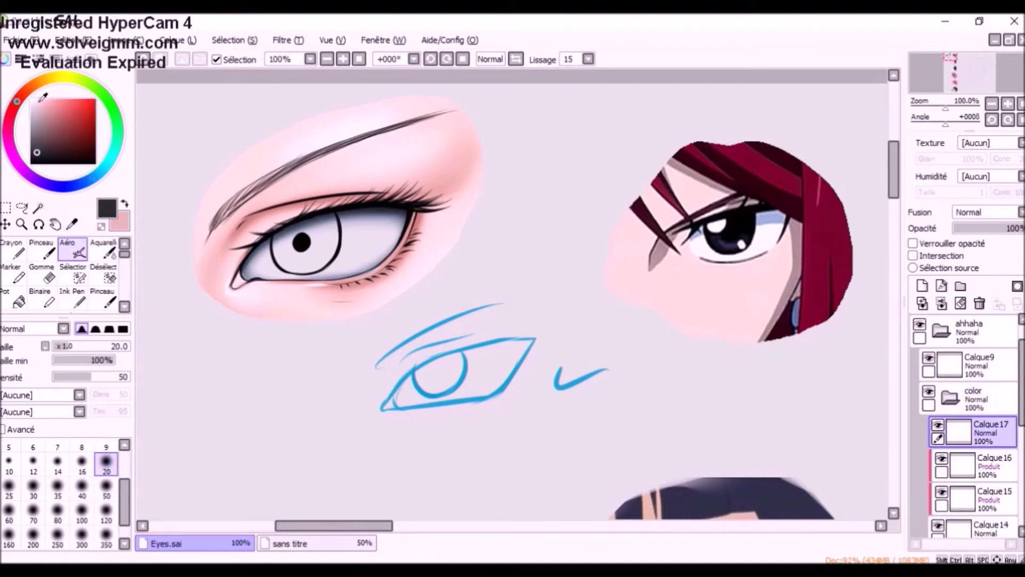
{"action": "left_click", "coordinate": [59, 129]}
{"action": "left_click", "coordinate": [107, 299]}
{"action": "mouse_move", "coordinate": [305, 231]}
{"action": "left_mouse_down"}
{"action": "mouse_move", "coordinate": [281, 245]}
{"action": "mouse_move", "coordinate": [320, 229]}
{"action": "mouse_move", "coordinate": [336, 251]}
{"action": "mouse_move", "coordinate": [283, 267]}
{"action": "mouse_move", "coordinate": [318, 266]}
{"action": "left_mouse_up"}
{"action": "key", "text": "e"}
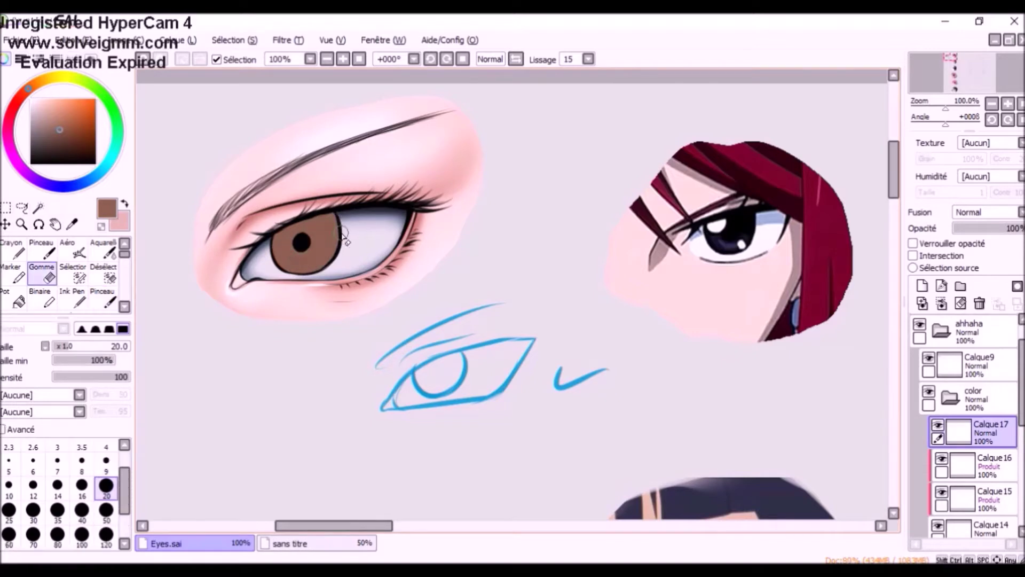
On a new clipped layer in Produit mode, shade the upper part of the iris in brown with a size 20 brush
{"action": "key", "text": "b"}
{"action": "left_click", "coordinate": [922, 285]}
{"action": "left_click", "coordinate": [913, 256]}
{"action": "left_click", "coordinate": [985, 213]}
{"action": "left_click", "coordinate": [971, 228]}
{"action": "left_click_drag", "start_coordinate": [274, 244], "coordinate": [340, 213]}
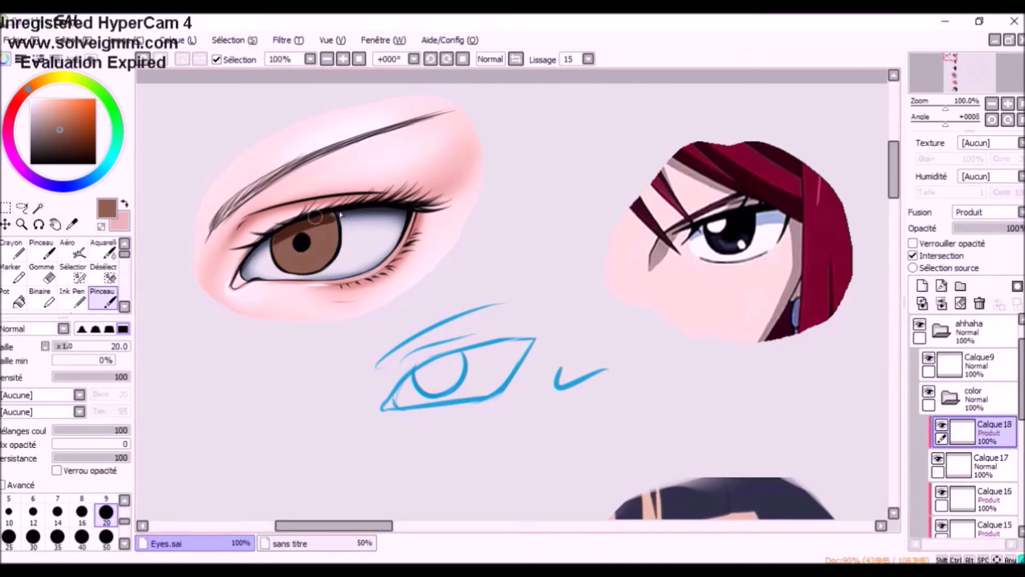
{"action": "left_click_drag", "start_coordinate": [283, 232], "coordinate": [280, 261]}
{"action": "left_click", "coordinate": [989, 465]}
{"action": "left_click", "coordinate": [991, 433]}
Blend the iris shadow with the watercolour brush and draw fine dark radial lines around the pupil at size 9
{"action": "mouse_move", "coordinate": [335, 220]}
{"action": "left_mouse_down"}
{"action": "mouse_move", "coordinate": [340, 236]}
{"action": "mouse_move", "coordinate": [297, 275]}
{"action": "mouse_move", "coordinate": [334, 228]}
{"action": "left_mouse_up"}
{"action": "key", "text": "ctrl+z"}
{"action": "key", "text": "c"}
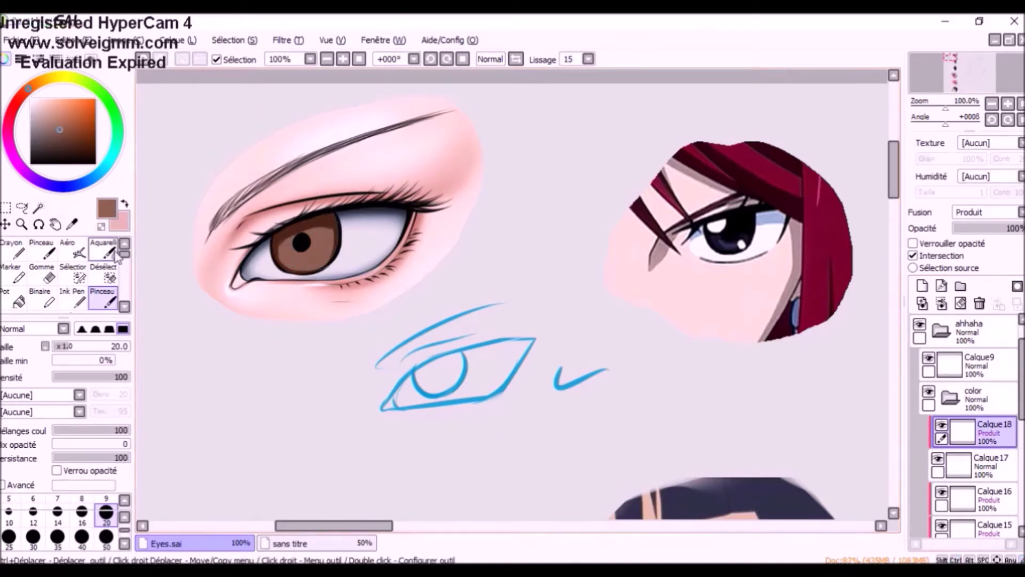
{"action": "key", "text": "b"}
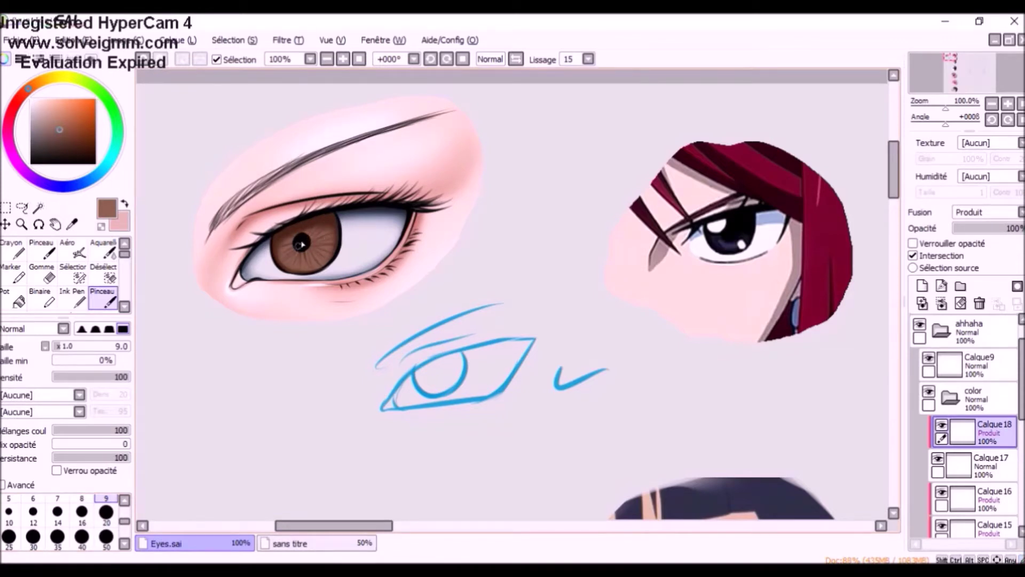
On a new clipped layer in Densité linéaire mode, draw light radial lines in the iris with a size 9 brush
{"action": "left_click", "coordinate": [922, 285]}
{"action": "left_click", "coordinate": [913, 255]}
{"action": "left_click", "coordinate": [987, 213]}
{"action": "left_click", "coordinate": [985, 271]}
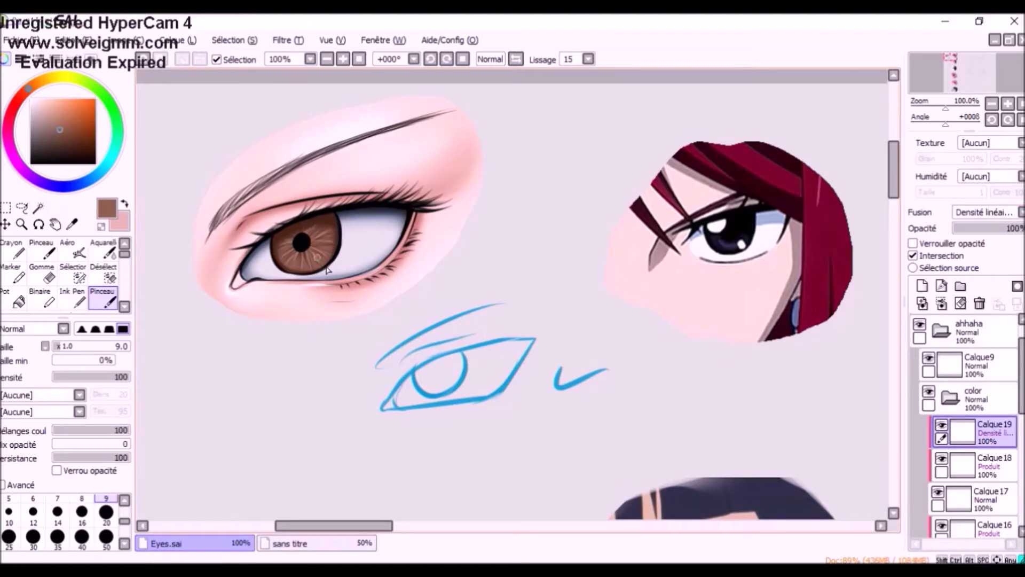
On another clipped Densité linéaire layer, airbrush a glow in the lower iris and brighten its radial lines with pale pink
{"action": "key", "text": "ctrl+shift+n"}
{"action": "key", "text": "v"}
{"action": "mouse_move", "coordinate": [314, 255]}
{"action": "left_mouse_down"}
{"action": "mouse_move", "coordinate": [295, 258]}
{"action": "mouse_move", "coordinate": [323, 248]}
{"action": "mouse_move", "coordinate": [297, 259]}
{"action": "left_mouse_up"}
{"action": "left_click", "coordinate": [34, 102]}
{"action": "key", "text": "b"}
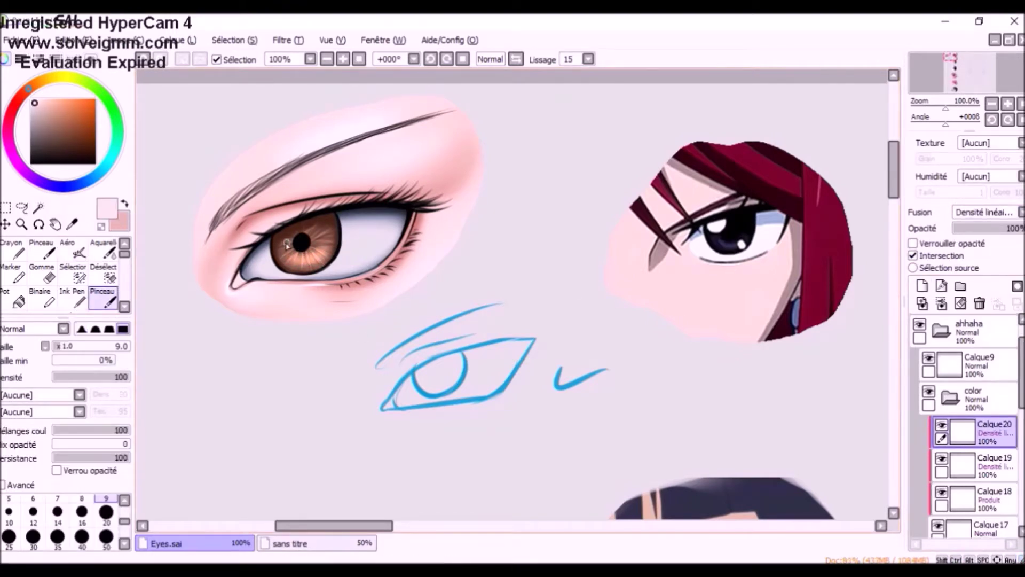
On a new Densité linéaire layer above the line art, paint white highlights on the iris with a size 20 brush
{"action": "left_click", "coordinate": [950, 400]}
{"action": "left_click", "coordinate": [978, 366]}
{"action": "left_click", "coordinate": [922, 286]}
{"action": "left_click", "coordinate": [986, 213]}
{"action": "left_click", "coordinate": [983, 273]}
{"action": "left_click", "coordinate": [31, 100]}
{"action": "left_click", "coordinate": [106, 514]}
{"action": "left_click", "coordinate": [280, 235]}
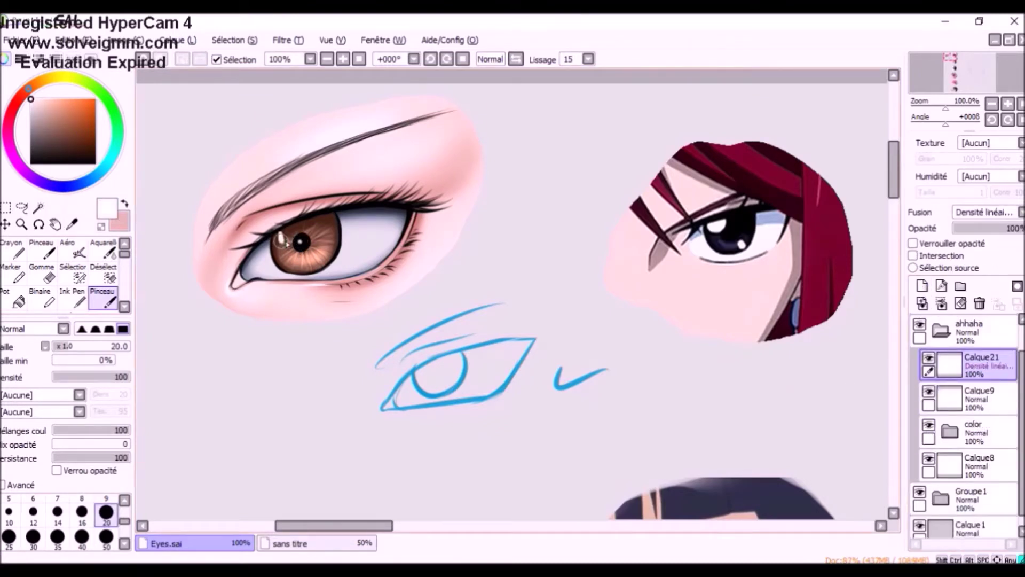
{"action": "key", "text": "ctrl+z"}
{"action": "left_click_drag", "start_coordinate": [288, 238], "coordinate": [276, 260]}
{"action": "key", "text": "ctrl+z"}
Soften the white highlights on the eye with the watercolour brush, reducing its size to 14
{"action": "key", "text": "c"}
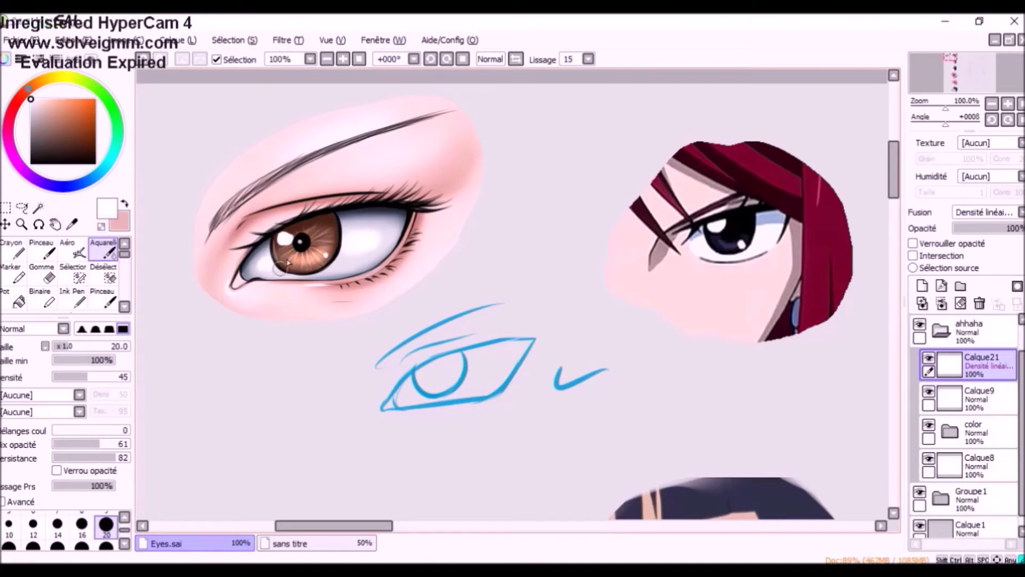
{"action": "key", "text": "bracketleft"}
{"action": "key", "text": "bracketleft"}
On a new clipped layer in the color folder, deepen the eye's shading, and soften the iris outline on the line-art layer
{"action": "left_click", "coordinate": [949, 432]}
{"action": "left_click", "coordinate": [941, 447]}
{"action": "left_click", "coordinate": [961, 455]}
{"action": "left_click", "coordinate": [942, 447]}
{"action": "left_click", "coordinate": [922, 286]}
{"action": "left_click", "coordinate": [913, 256]}
{"action": "left_click", "coordinate": [984, 212]}
{"action": "left_click", "coordinate": [969, 237]}
{"action": "key", "text": "v"}
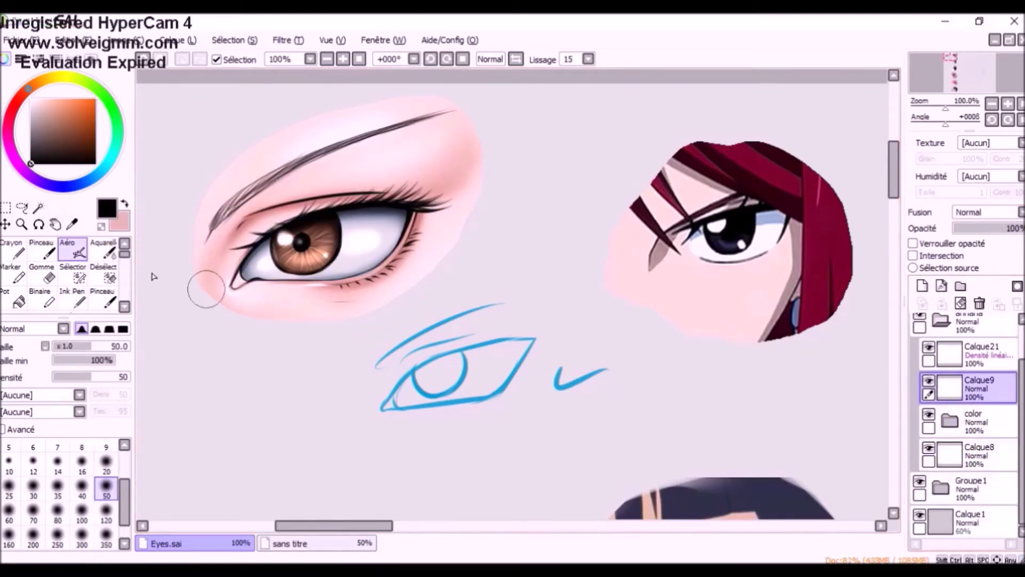
{"action": "key", "text": "c"}
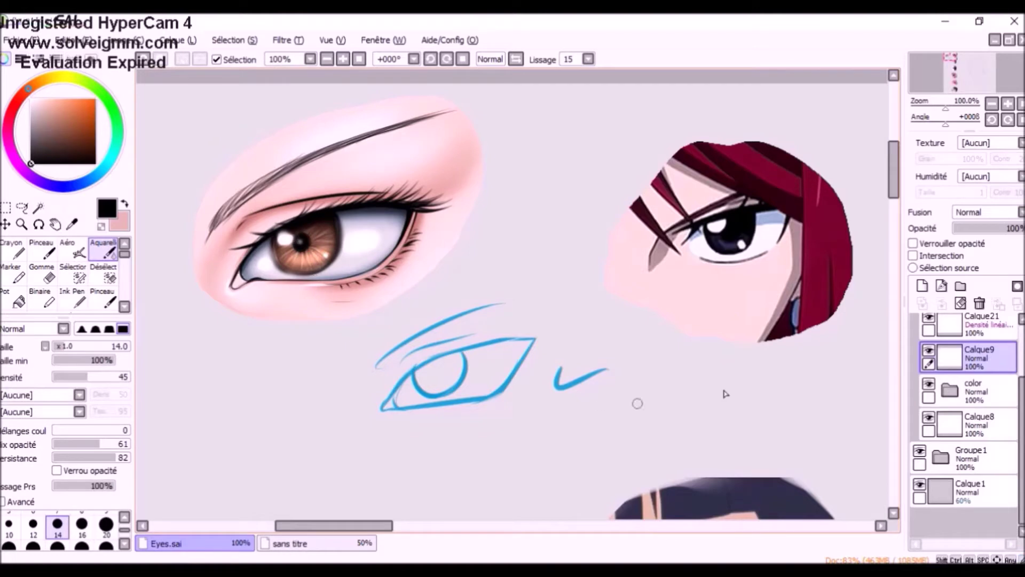
On a new clipped layer above the line art, tint the lines at the eye's corner dark brown with a size 20 brush
{"action": "left_click", "coordinate": [922, 287]}
{"action": "left_click", "coordinate": [913, 256]}
{"action": "left_click", "coordinate": [69, 146]}
{"action": "left_click", "coordinate": [27, 88]}
{"action": "left_click", "coordinate": [103, 299]}
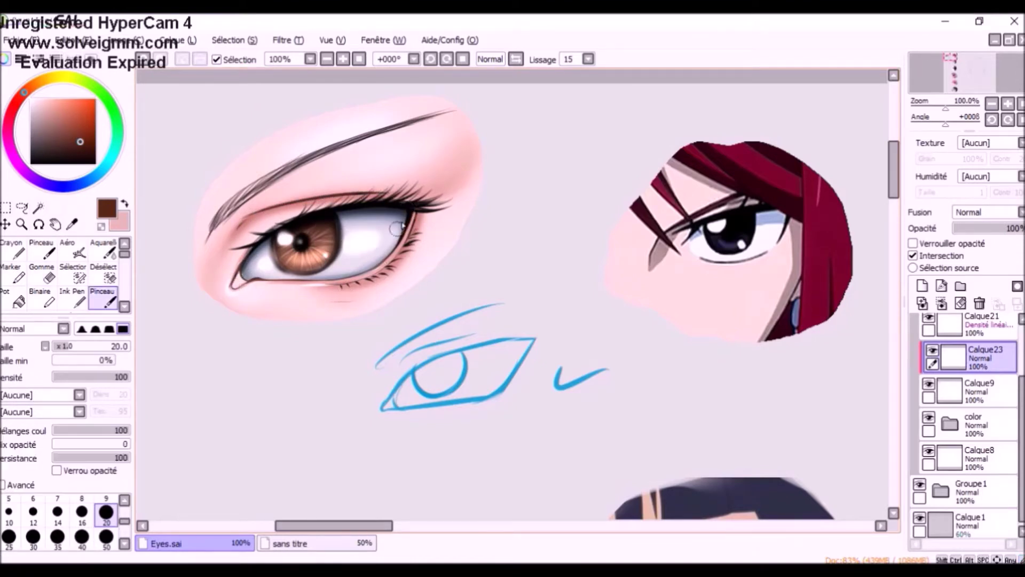
Recolour the eyebrow lines dark red, based on the reference's hair colour, with a size 50 brush
{"action": "left_click", "coordinate": [813, 235], "text": "alt"}
{"action": "left_click", "coordinate": [107, 537]}
{"action": "mouse_move", "coordinate": [220, 221]}
{"action": "left_mouse_down"}
{"action": "mouse_move", "coordinate": [241, 181]}
{"action": "mouse_move", "coordinate": [435, 116]}
{"action": "mouse_move", "coordinate": [377, 135]}
{"action": "left_mouse_up"}
{"action": "key", "text": "ctrl+z"}
{"action": "left_click", "coordinate": [12, 109]}
{"action": "left_click", "coordinate": [82, 138]}
On a new clipped layer above Calque12, colour the eye's inner corner muted pink and add white highlights on Calque13
{"action": "left_click", "coordinate": [950, 424]}
{"action": "left_click_drag", "start_coordinate": [1021, 387], "coordinate": [1020, 494]}
{"action": "left_click", "coordinate": [963, 368]}
{"action": "left_click", "coordinate": [962, 399]}
{"action": "left_click", "coordinate": [921, 286]}
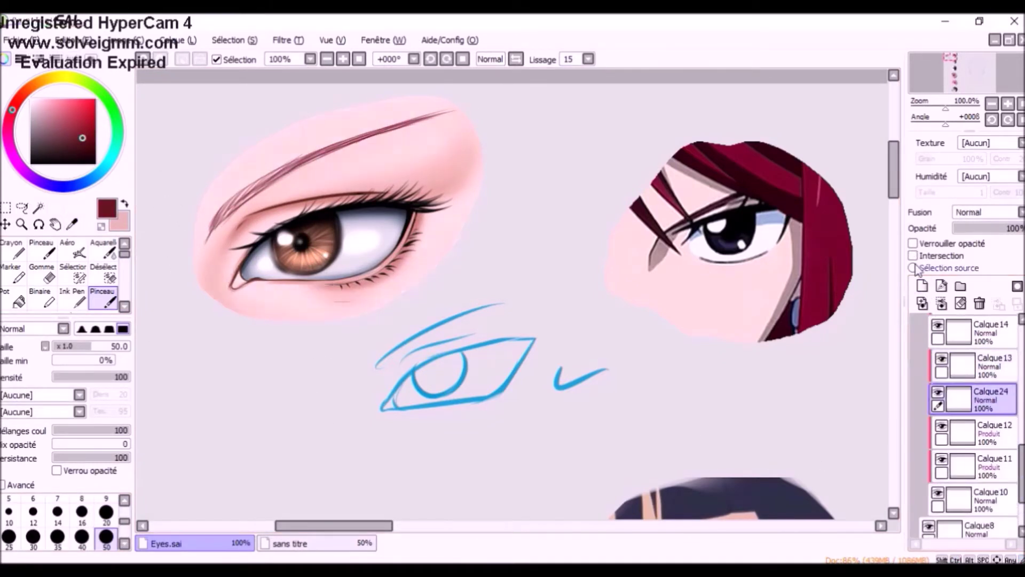
{"action": "left_click", "coordinate": [913, 255]}
{"action": "left_click", "coordinate": [232, 249], "text": "alt"}
{"action": "left_click", "coordinate": [103, 299]}
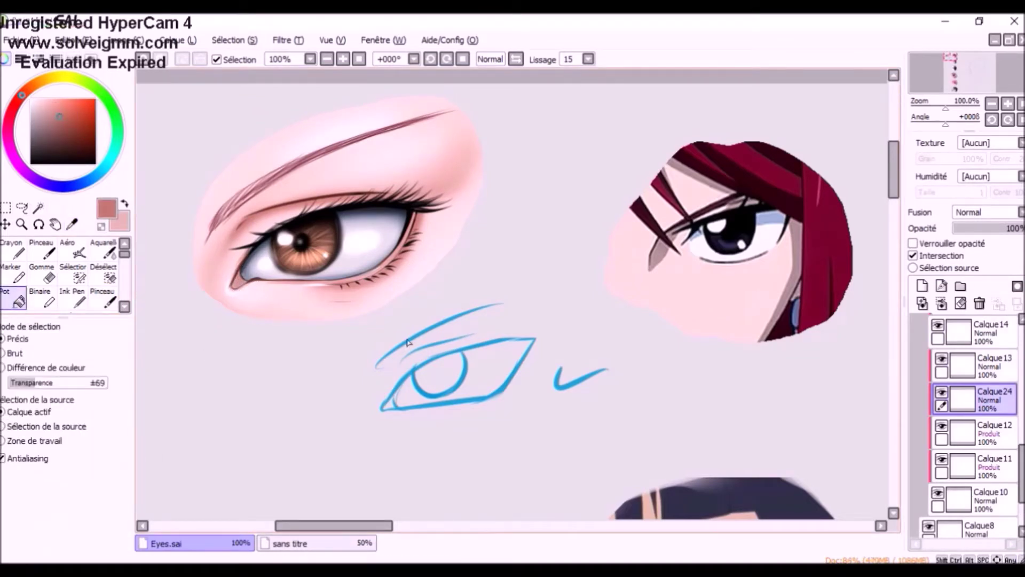
{"action": "left_click", "coordinate": [237, 279], "text": "alt"}
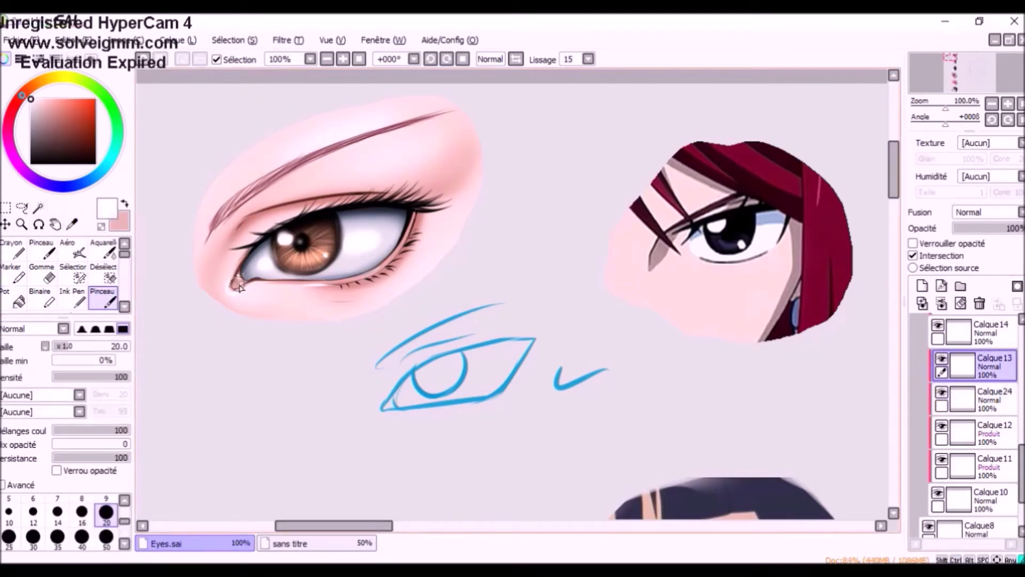
Flatten the color folder of the finished eye into a single layer
{"action": "scroll", "coordinate": [415, 277], "scroll_direction": "down", "scroll_amount": 2}
{"action": "scroll", "coordinate": [977, 396], "scroll_direction": "up", "scroll_amount": 4}
{"action": "left_click", "coordinate": [955, 350]}
{"action": "left_click", "coordinate": [980, 304]}
{"action": "key", "text": "ctrl+z"}
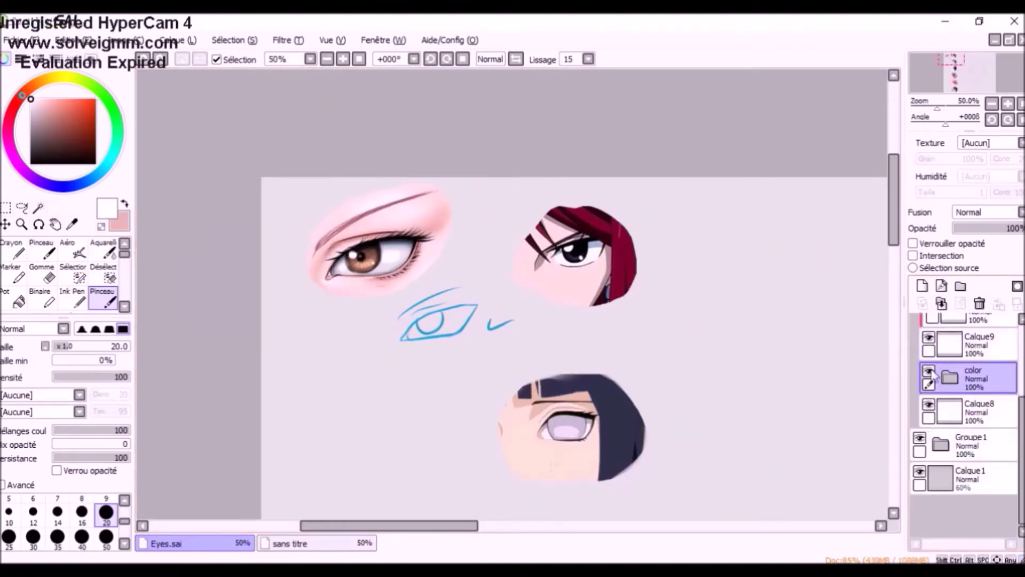
{"action": "key", "text": "ctrl+y"}
{"action": "key", "text": "ctrl+z"}
{"action": "scroll", "coordinate": [1021, 395], "scroll_direction": "up", "scroll_amount": 1}
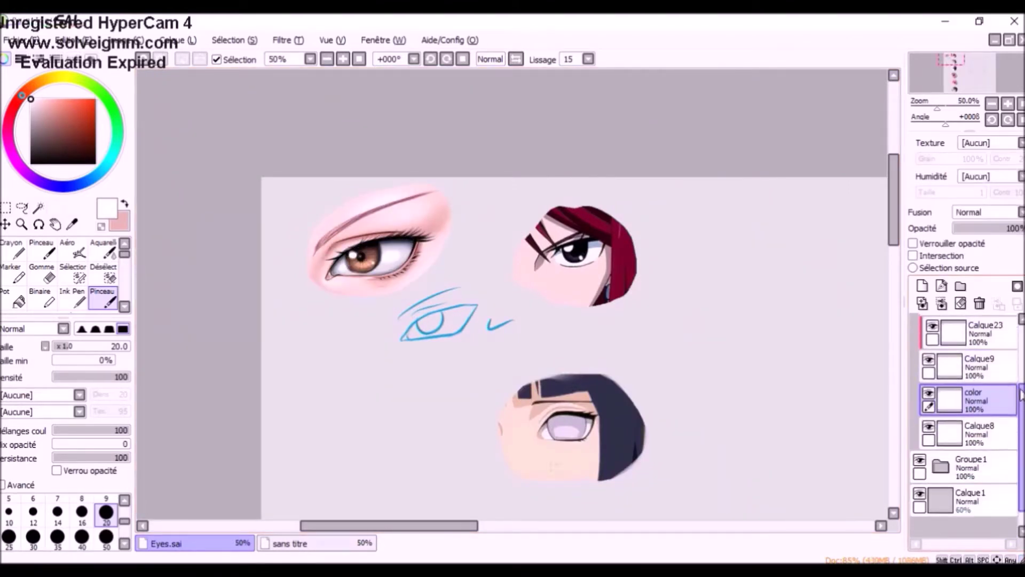
Combine the eye's remaining line-art and highlight layers with the color layer and toggle its visibility to check it
{"action": "left_click", "coordinate": [961, 285]}
{"action": "scroll", "coordinate": [958, 320], "scroll_direction": "down", "scroll_amount": 1}
{"action": "left_click", "coordinate": [979, 303]}
{"action": "left_click", "coordinate": [928, 319]}
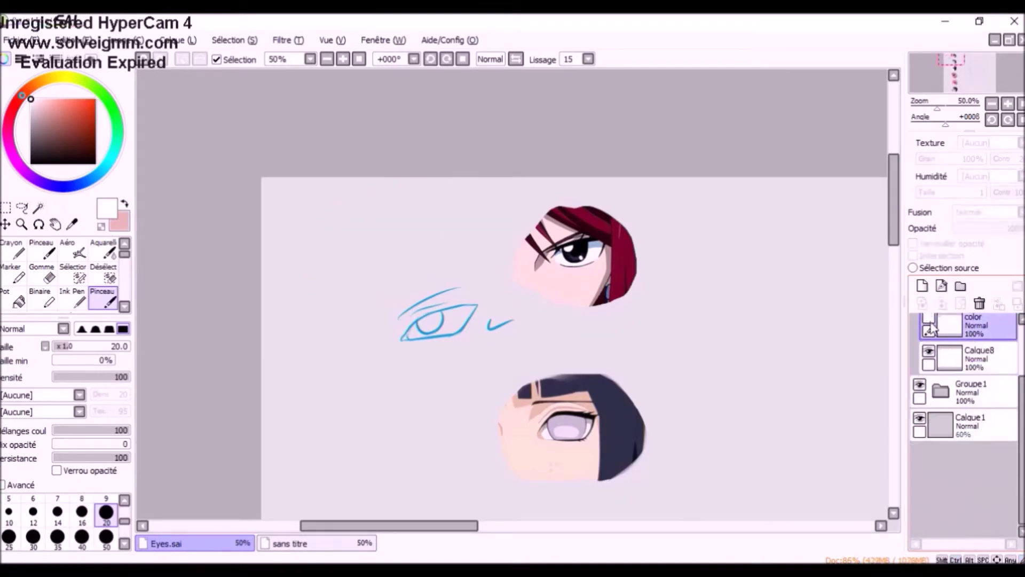
{"action": "left_click", "coordinate": [929, 319]}
On Calque8, sketch an angular lid outline in the first sketch's blue beside the dark-haired reference, using a size 20 brush
{"action": "left_click", "coordinate": [980, 357]}
{"action": "scroll", "coordinate": [979, 357], "scroll_direction": "up", "scroll_amount": 1}
{"action": "left_click_drag", "start_coordinate": [664, 334], "coordinate": [637, 253]}
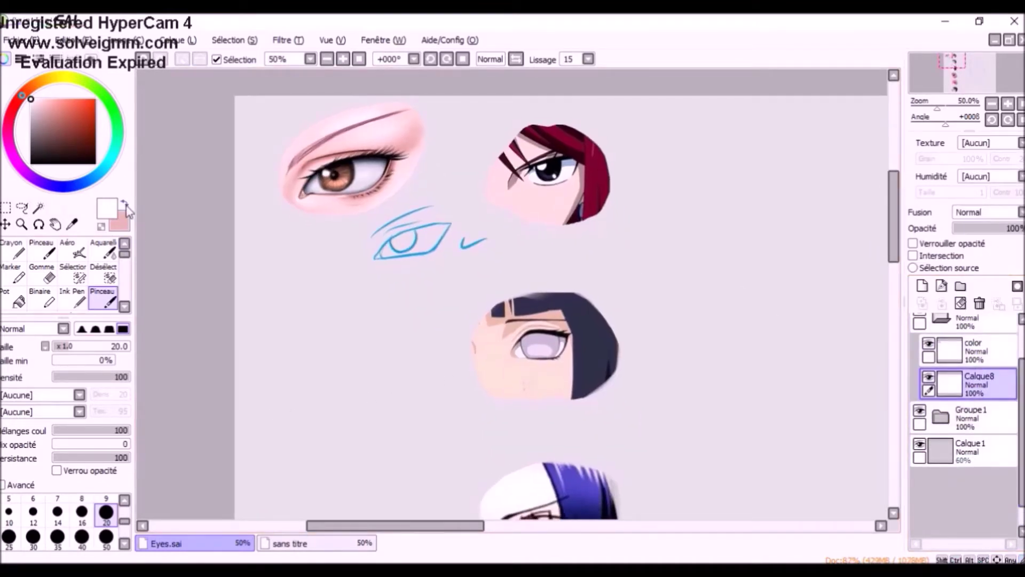
{"action": "left_click", "coordinate": [414, 237], "text": "alt"}
{"action": "left_click_drag", "start_coordinate": [436, 316], "coordinate": [448, 255]}
{"action": "scroll", "coordinate": [394, 270], "scroll_direction": "up", "scroll_amount": 1}
{"action": "left_click_drag", "start_coordinate": [370, 305], "coordinate": [411, 257]}
{"action": "key", "text": "ctrl+z"}
{"action": "left_click_drag", "start_coordinate": [369, 305], "coordinate": [405, 268]}
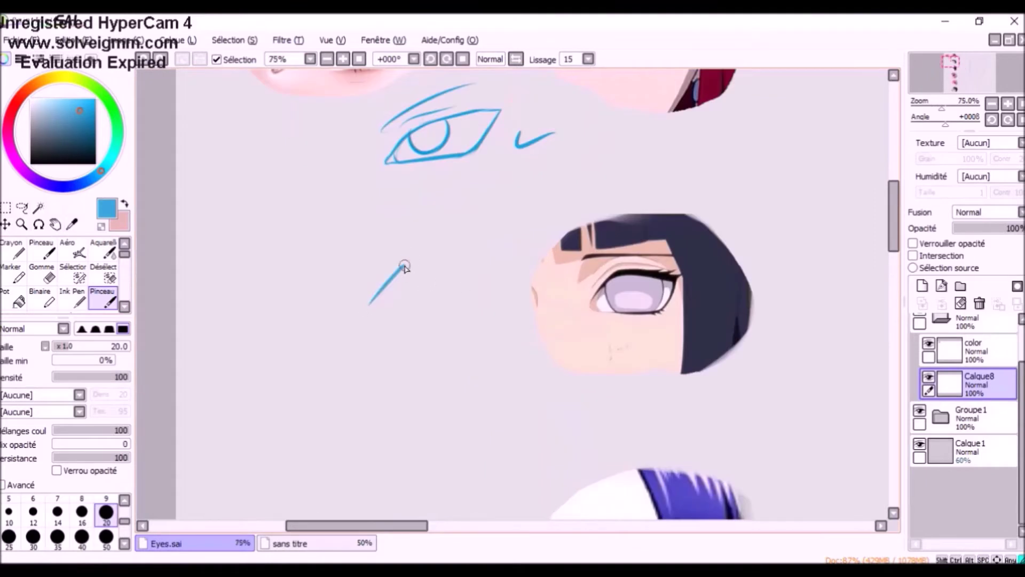
{"action": "key", "text": "ctrl+z"}
{"action": "mouse_move", "coordinate": [443, 199]}
{"action": "left_mouse_down"}
{"action": "mouse_move", "coordinate": [417, 238]}
{"action": "mouse_move", "coordinate": [489, 237]}
{"action": "left_mouse_up"}
{"action": "key", "text": "ctrl+z"}
{"action": "left_click_drag", "start_coordinate": [419, 238], "coordinate": [504, 235]}
{"action": "left_click_drag", "start_coordinate": [442, 200], "coordinate": [508, 209]}
{"action": "key", "text": "ctrl+z"}
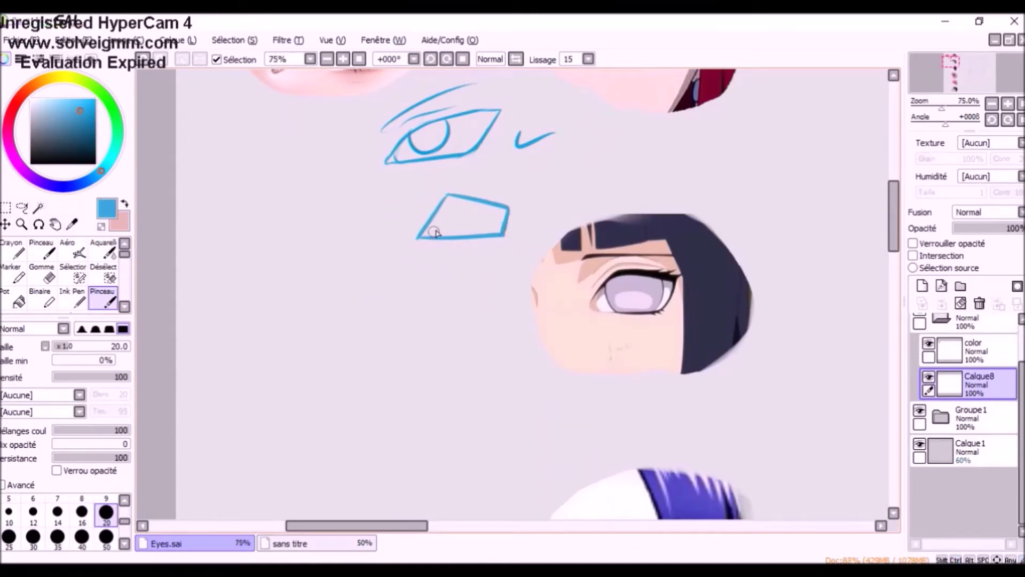
Add the iris circle, lid crease and a flat eyebrow stroke to the second blue eye sketch
{"action": "key", "text": "e"}
{"action": "mouse_move", "coordinate": [451, 192]}
{"action": "left_mouse_down"}
{"action": "mouse_move", "coordinate": [434, 201]}
{"action": "mouse_move", "coordinate": [451, 192]}
{"action": "mouse_move", "coordinate": [452, 235]}
{"action": "left_mouse_up"}
{"action": "key", "text": "b"}
{"action": "key", "text": "ctrl+z"}
{"action": "left_click_drag", "start_coordinate": [421, 188], "coordinate": [521, 183]}
On the color layer, draw the second eye's curved upper lid line in black with a size 9 brush
{"action": "scroll", "coordinate": [501, 227], "scroll_direction": "down", "scroll_amount": 3}
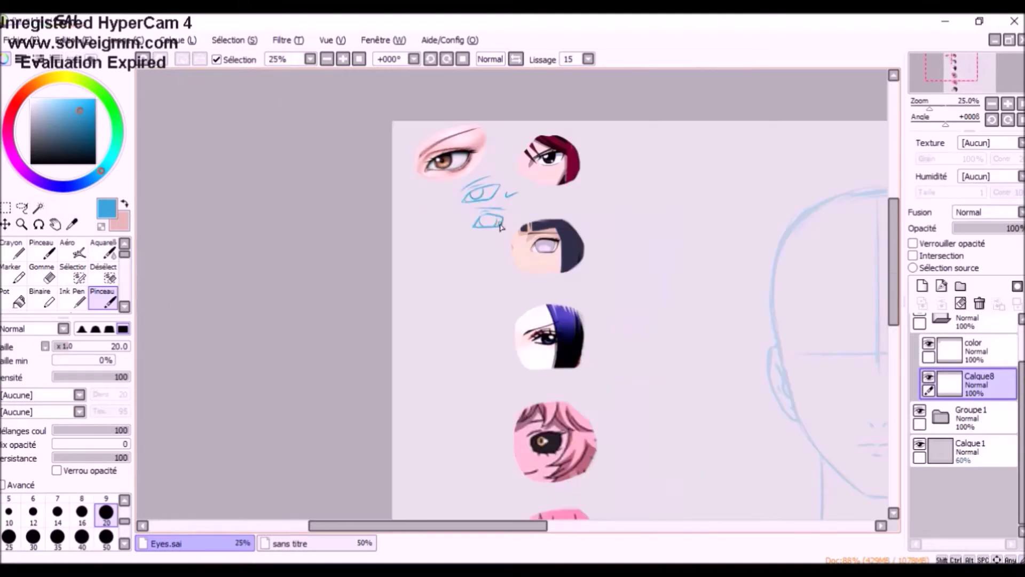
{"action": "scroll", "coordinate": [451, 170], "scroll_direction": "up", "scroll_amount": 1}
{"action": "left_click", "coordinate": [986, 351]}
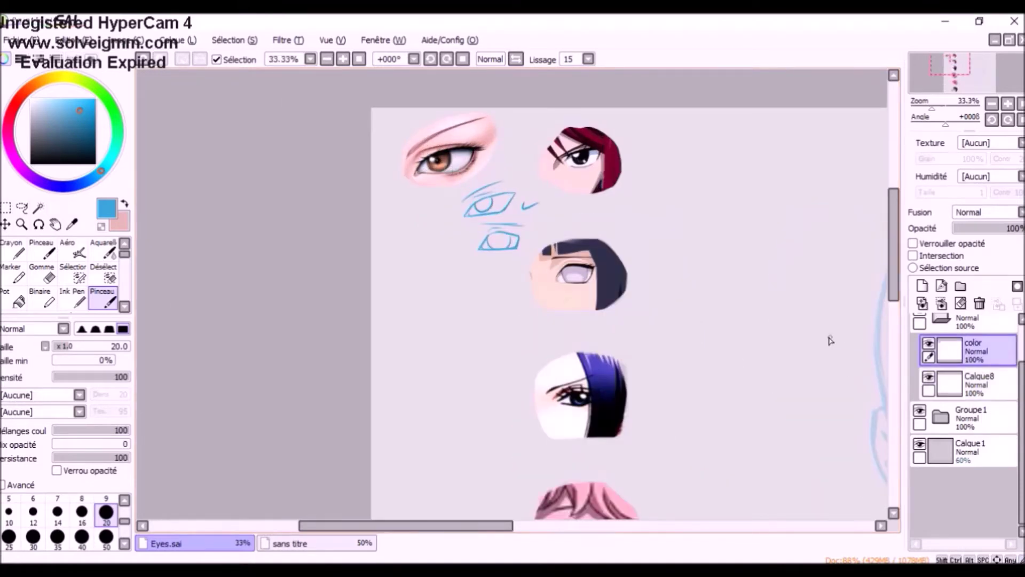
{"action": "left_click", "coordinate": [95, 163]}
{"action": "left_click", "coordinate": [106, 499]}
{"action": "scroll", "coordinate": [430, 292], "scroll_direction": "up", "scroll_amount": 2}
{"action": "left_click_drag", "start_coordinate": [477, 262], "coordinate": [461, 286]}
{"action": "mouse_move", "coordinate": [372, 278]}
{"action": "left_mouse_down"}
{"action": "mouse_move", "coordinate": [411, 245]}
{"action": "mouse_move", "coordinate": [484, 245]}
{"action": "left_mouse_up"}
{"action": "key", "text": "ctrl+z"}
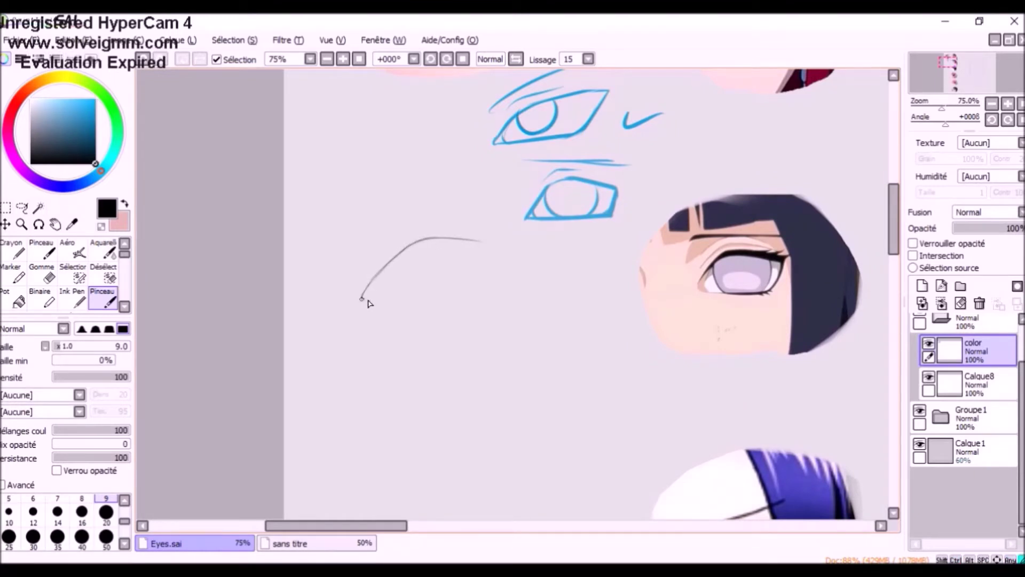
Draw the second eye's lower lid, outer edge and inner-corner lines in black, and tidy the inner corner with the eraser
{"action": "left_click_drag", "start_coordinate": [363, 296], "coordinate": [451, 299]}
{"action": "mouse_move", "coordinate": [386, 293]}
{"action": "left_mouse_down"}
{"action": "mouse_move", "coordinate": [494, 289]}
{"action": "mouse_move", "coordinate": [509, 267]}
{"action": "left_mouse_up"}
{"action": "key", "text": "ctrl+z"}
{"action": "left_click_drag", "start_coordinate": [465, 241], "coordinate": [514, 249]}
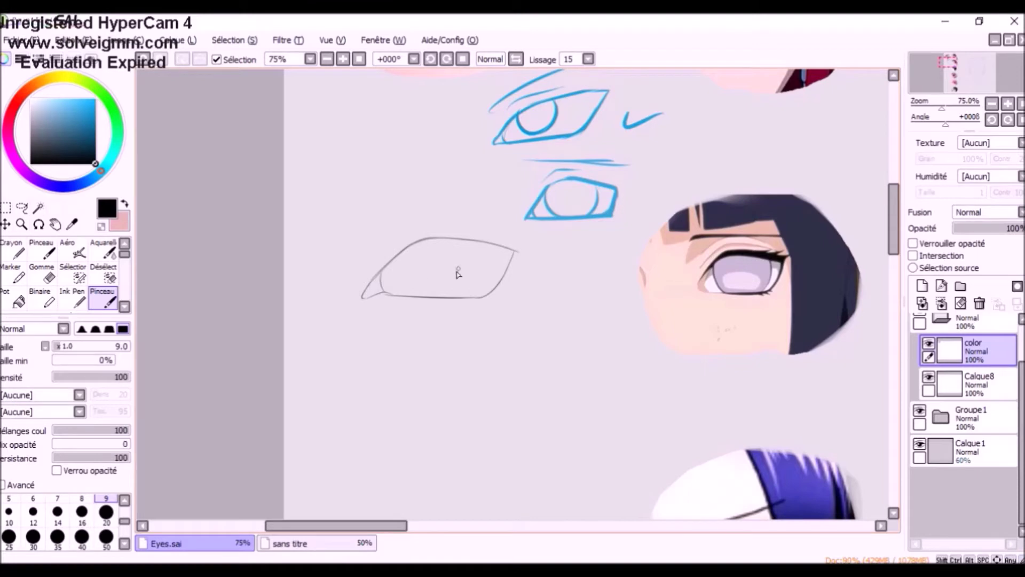
{"action": "mouse_move", "coordinate": [380, 273]}
{"action": "left_mouse_down"}
{"action": "mouse_move", "coordinate": [360, 297]}
{"action": "mouse_move", "coordinate": [405, 299]}
{"action": "left_mouse_up"}
{"action": "key", "text": "e"}
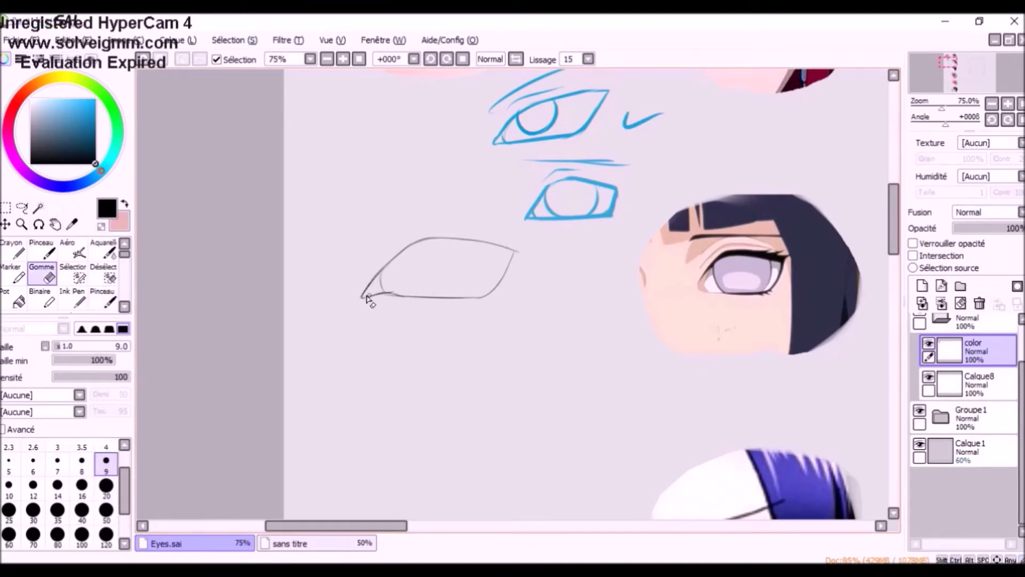
{"action": "key", "text": "b"}
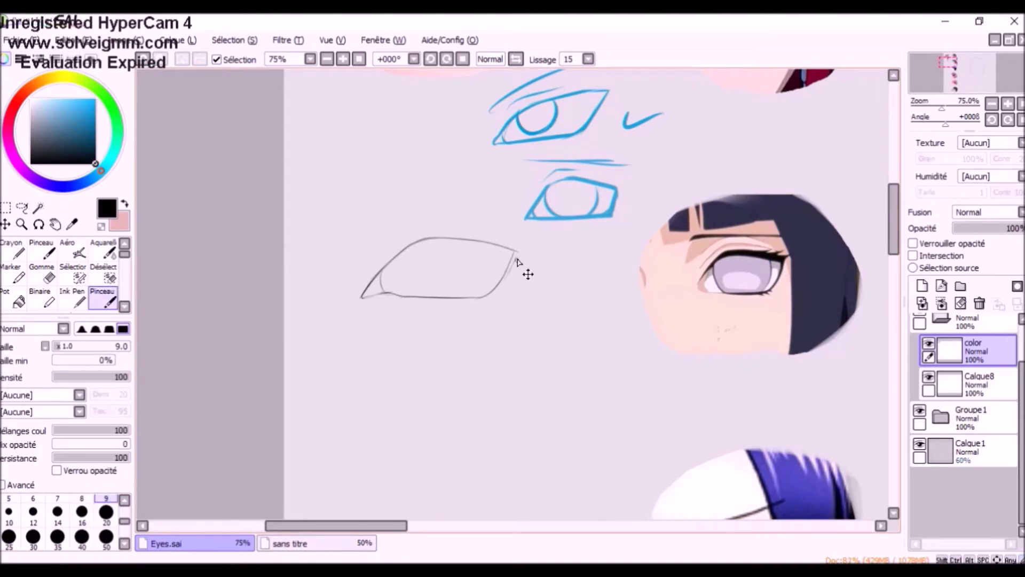
Draw the inner lid rim lines and the iris curves inside the second eye in black, and trim the inner corner with the eraser
{"action": "left_click_drag", "start_coordinate": [421, 302], "coordinate": [502, 290]}
{"action": "mouse_move", "coordinate": [399, 257]}
{"action": "left_mouse_down"}
{"action": "mouse_move", "coordinate": [436, 237]}
{"action": "mouse_move", "coordinate": [425, 236]}
{"action": "mouse_move", "coordinate": [516, 254]}
{"action": "left_mouse_up"}
{"action": "left_click_drag", "start_coordinate": [399, 256], "coordinate": [415, 292]}
{"action": "mouse_move", "coordinate": [478, 242]}
{"action": "left_mouse_down"}
{"action": "mouse_move", "coordinate": [453, 300]}
{"action": "mouse_move", "coordinate": [482, 272]}
{"action": "left_mouse_up"}
{"action": "scroll", "coordinate": [478, 242], "scroll_direction": "up", "scroll_amount": 1}
{"action": "scroll", "coordinate": [470, 220], "scroll_direction": "down", "scroll_amount": 3}
{"action": "scroll", "coordinate": [455, 203], "scroll_direction": "up", "scroll_amount": 2}
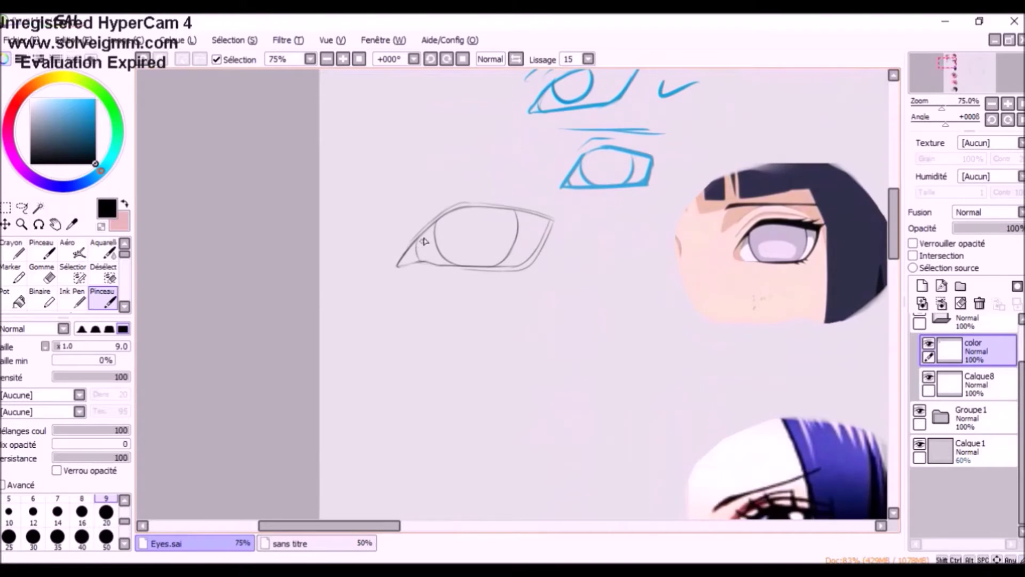
{"action": "key", "text": "e"}
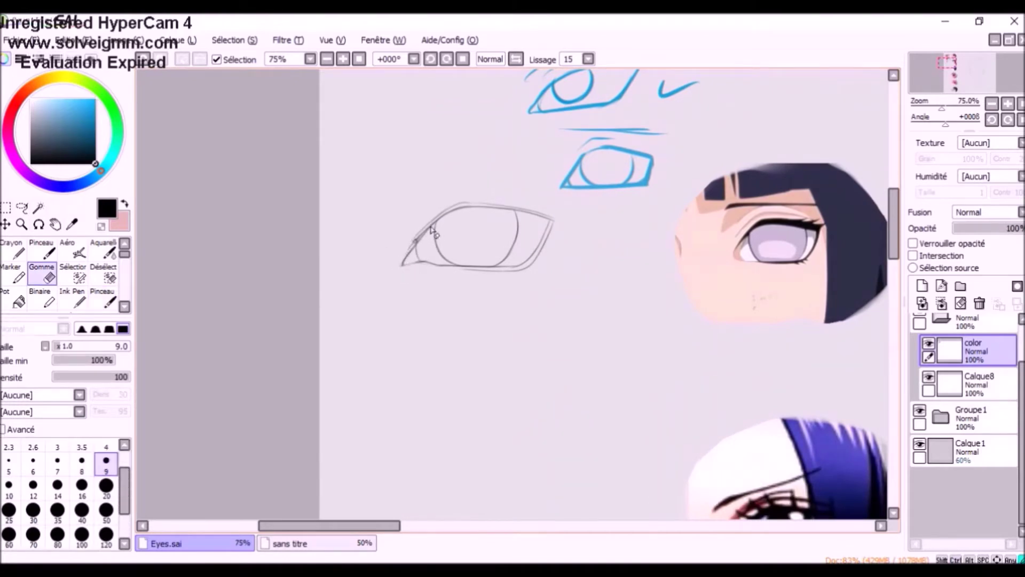
{"action": "key", "text": "b"}
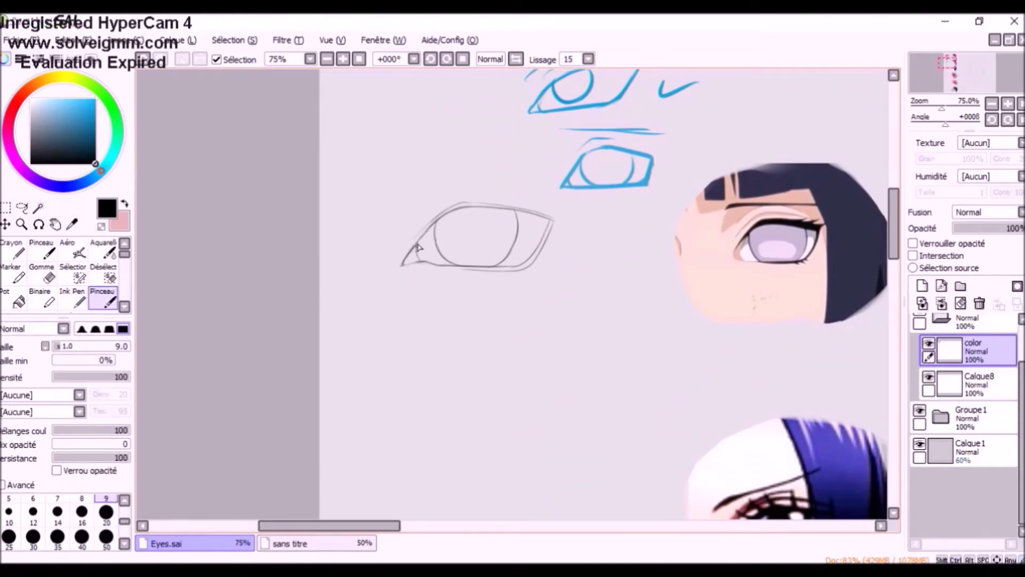
Thicken the second eye's outer edge and upper lid line with a size 12 brush, redrawing the lid stroke
{"action": "left_click", "coordinate": [33, 515]}
{"action": "left_click_drag", "start_coordinate": [548, 220], "coordinate": [536, 248]}
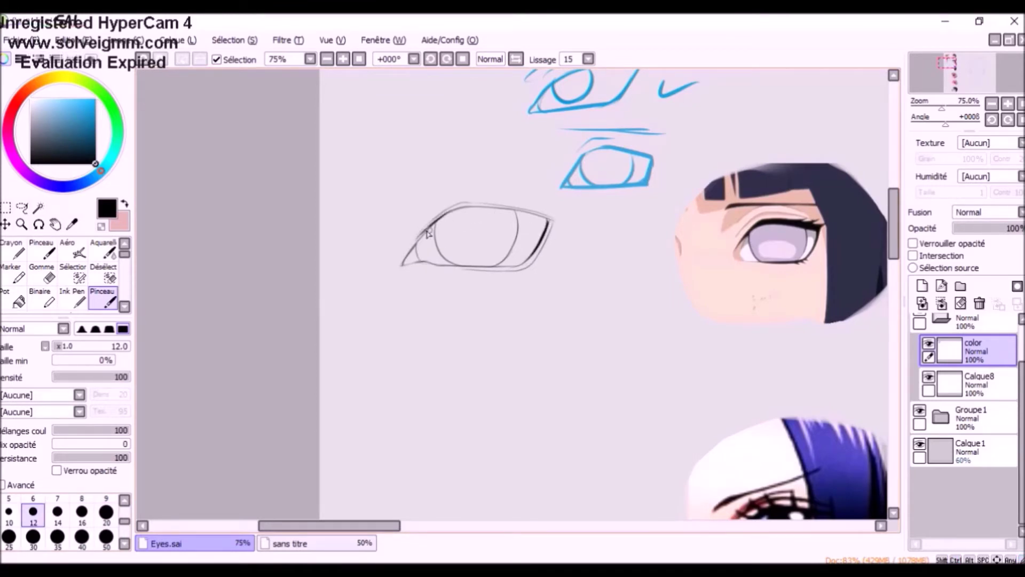
{"action": "mouse_move", "coordinate": [441, 224]}
{"action": "left_mouse_down"}
{"action": "mouse_move", "coordinate": [466, 211]}
{"action": "mouse_move", "coordinate": [538, 220]}
{"action": "left_mouse_up"}
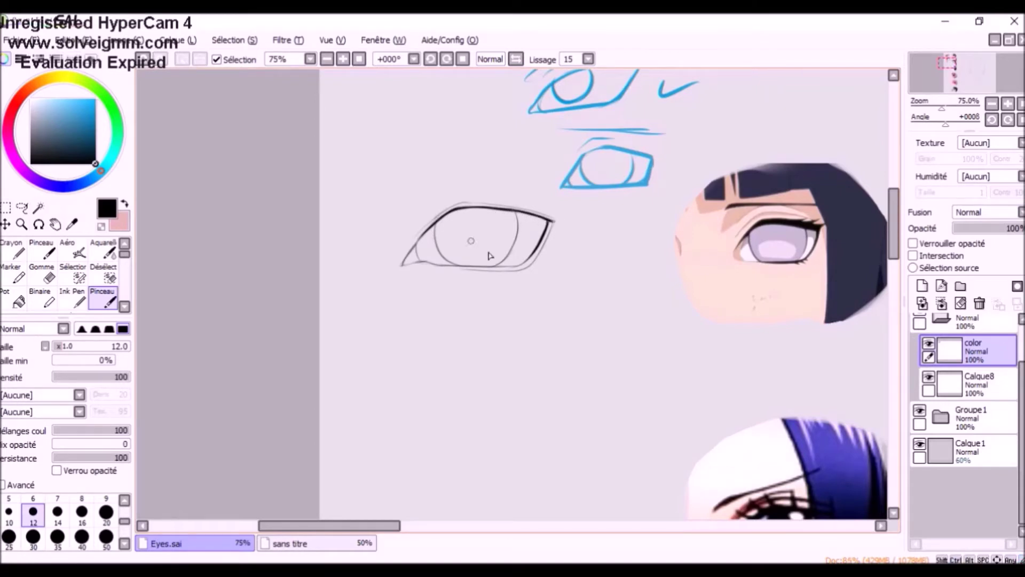
{"action": "key", "text": "ctrl+z"}
{"action": "key", "text": "ctrl+z"}
{"action": "mouse_move", "coordinate": [420, 238]}
{"action": "left_mouse_down"}
{"action": "mouse_move", "coordinate": [459, 206]}
{"action": "mouse_move", "coordinate": [451, 213]}
{"action": "mouse_move", "coordinate": [540, 214]}
{"action": "left_mouse_up"}
{"action": "key", "text": "ctrl+z"}
Add upper and lower lashes toward the outer corner, and thicken both sides of the iris outline
{"action": "left_click_drag", "start_coordinate": [461, 203], "coordinate": [573, 214]}
{"action": "left_click_drag", "start_coordinate": [512, 208], "coordinate": [526, 194]}
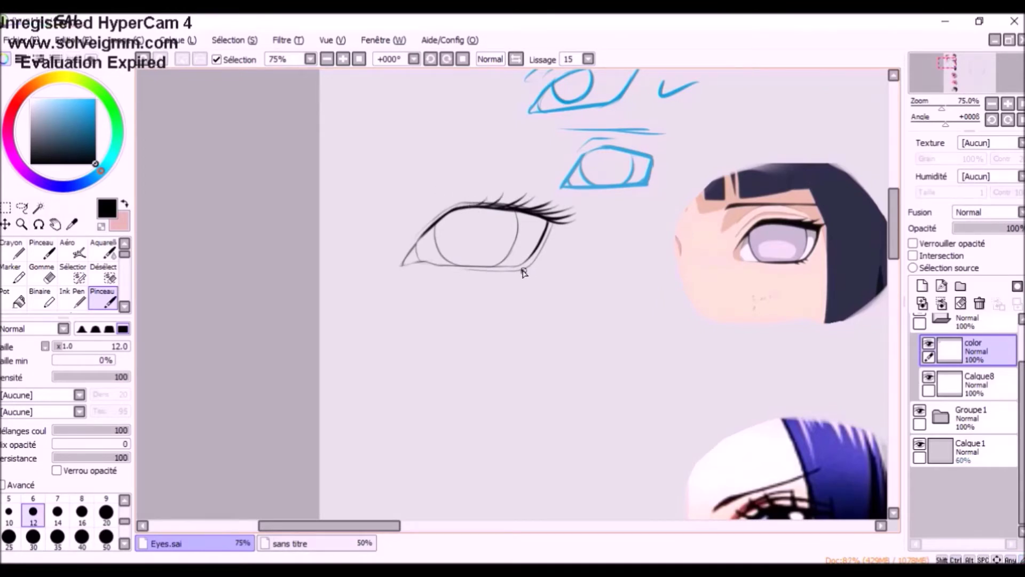
{"action": "left_click_drag", "start_coordinate": [523, 270], "coordinate": [533, 266]}
{"action": "left_click_drag", "start_coordinate": [545, 223], "coordinate": [575, 214]}
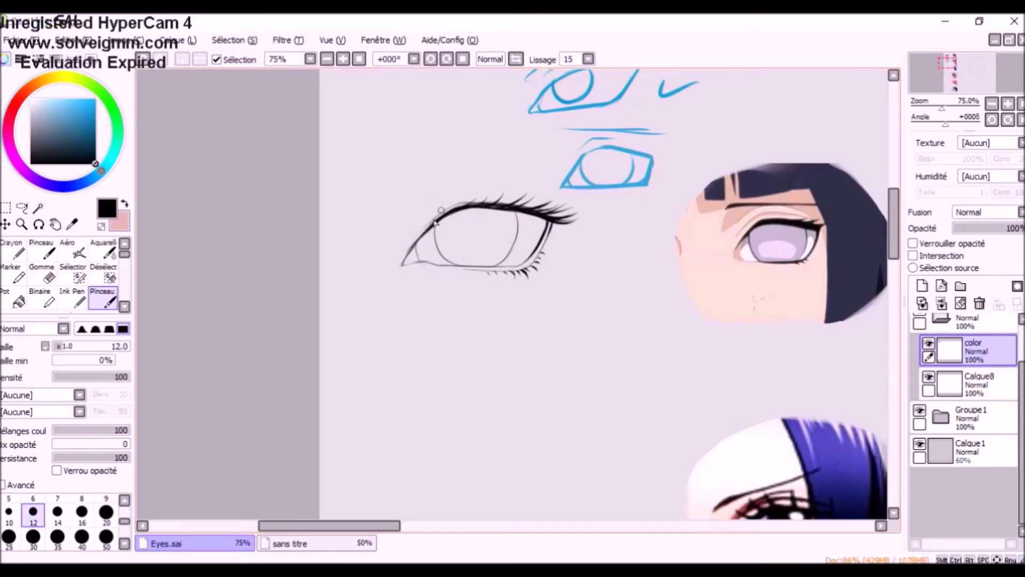
{"action": "left_click_drag", "start_coordinate": [517, 216], "coordinate": [504, 255]}
{"action": "mouse_move", "coordinate": [436, 224]}
{"action": "left_mouse_down"}
{"action": "mouse_move", "coordinate": [458, 265]}
{"action": "mouse_move", "coordinate": [443, 266]}
{"action": "left_mouse_up"}
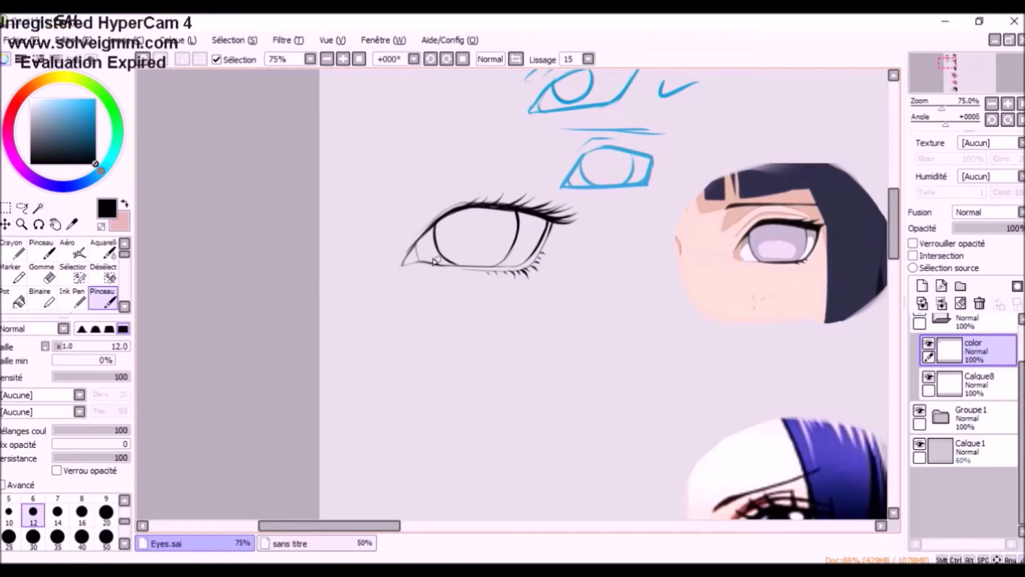
{"action": "left_click_drag", "start_coordinate": [475, 231], "coordinate": [470, 253]}
{"action": "mouse_move", "coordinate": [407, 250]}
{"action": "left_mouse_down"}
{"action": "mouse_move", "coordinate": [460, 213]}
{"action": "mouse_move", "coordinate": [427, 230]}
{"action": "mouse_move", "coordinate": [461, 215]}
{"action": "mouse_move", "coordinate": [512, 216]}
{"action": "left_mouse_up"}
{"action": "key", "text": "ctrl+z"}
{"action": "key", "text": "ctrl+z"}
{"action": "key", "text": "ctrl+z"}
{"action": "key", "text": "ctrl+z"}
Draw the lid crease above the upper lashes and a long, flat, tapering eyebrow over the second eye
{"action": "left_click_drag", "start_coordinate": [444, 214], "coordinate": [530, 221]}
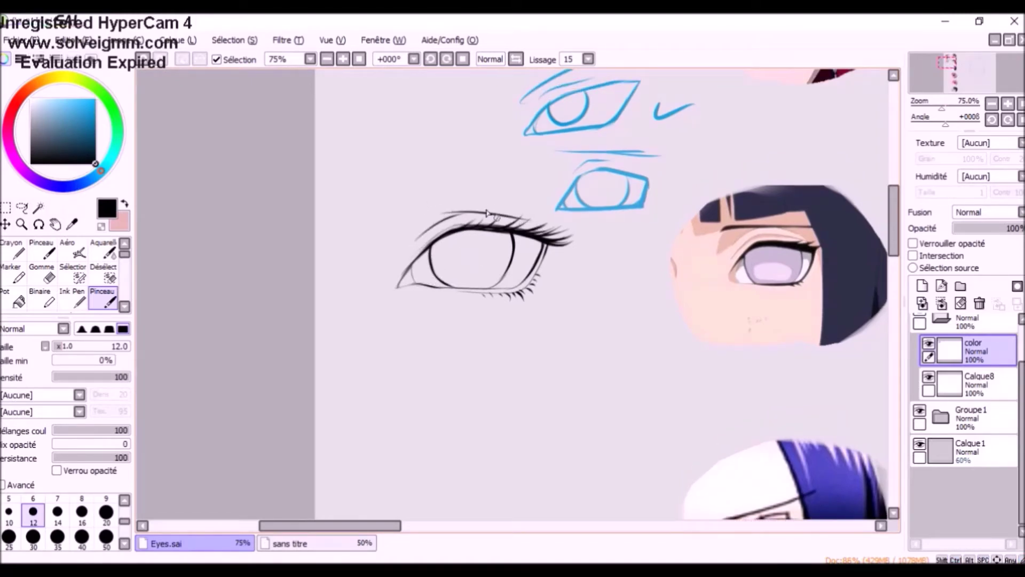
{"action": "left_click_drag", "start_coordinate": [433, 188], "coordinate": [494, 188]}
{"action": "mouse_move", "coordinate": [420, 186]}
{"action": "left_mouse_down"}
{"action": "mouse_move", "coordinate": [584, 198]}
{"action": "mouse_move", "coordinate": [417, 185]}
{"action": "left_mouse_up"}
On a new layer in a new folder beneath the line art, paint the area around the eye in the reference's skin tone with a size 50 brush
{"action": "left_click", "coordinate": [960, 286]}
{"action": "left_click", "coordinate": [72, 225]}
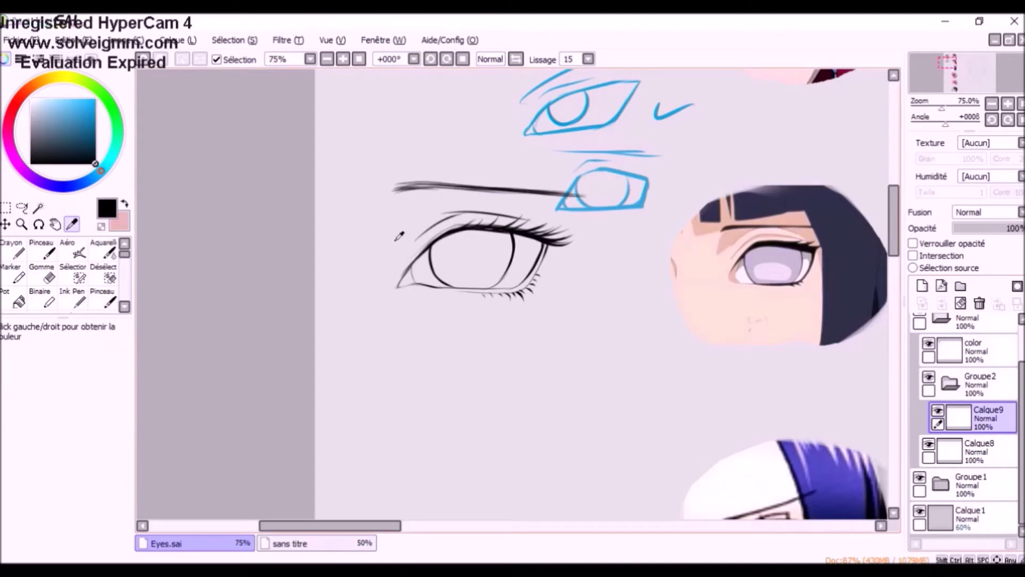
{"action": "left_click", "coordinate": [710, 301]}
{"action": "left_click", "coordinate": [103, 298]}
{"action": "left_click", "coordinate": [106, 514]}
{"action": "left_click", "coordinate": [106, 538]}
{"action": "left_click_drag", "start_coordinate": [413, 224], "coordinate": [396, 299]}
{"action": "mouse_move", "coordinate": [492, 270]}
{"action": "left_mouse_down"}
{"action": "mouse_move", "coordinate": [587, 214]}
{"action": "mouse_move", "coordinate": [515, 208]}
{"action": "left_mouse_up"}
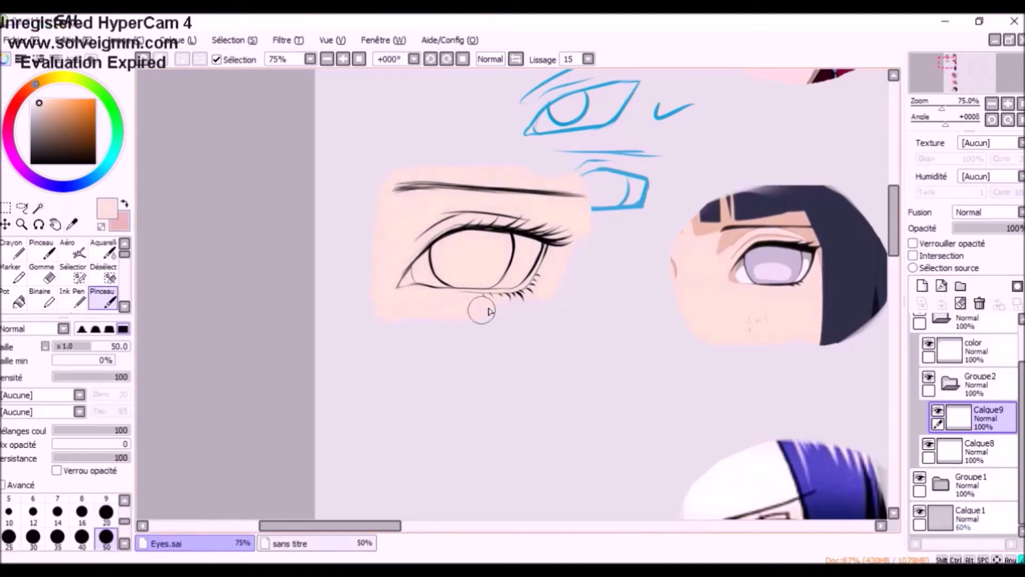
Reorder Calque8 above the color layer, shift the blue sketch clear of the painted skin, and reselect Calque9
{"action": "mouse_move", "coordinate": [977, 451]}
{"action": "left_mouse_down"}
{"action": "mouse_move", "coordinate": [977, 352]}
{"action": "mouse_move", "coordinate": [977, 374]}
{"action": "left_mouse_up"}
{"action": "left_click", "coordinate": [977, 352]}
{"action": "key", "text": "ctrl+Right"}
{"action": "key", "text": "ctrl+Up"}
{"action": "left_click_drag", "start_coordinate": [828, 150], "coordinate": [833, 150]}
{"action": "left_click", "coordinate": [986, 452]}
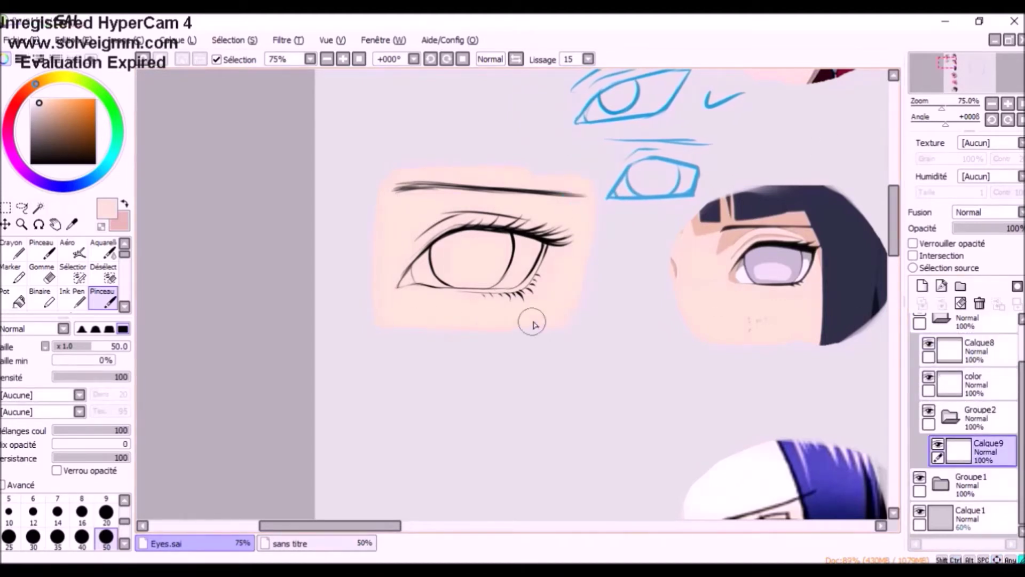
Add a new layer clipped to the skin layer and set its blend mode to Produit
{"action": "left_click", "coordinate": [922, 285]}
{"action": "left_click", "coordinate": [912, 255]}
{"action": "left_click", "coordinate": [976, 215]}
{"action": "left_click", "coordinate": [975, 235]}
{"action": "key", "text": "ctrl+z"}
Paint reddish skin shadows along the lid crease, outer edge and lower lid with a size 35 brush, cleaning up with the eraser
{"action": "left_click_drag", "start_coordinate": [384, 281], "coordinate": [449, 210]}
{"action": "left_click", "coordinate": [44, 107]}
{"action": "left_click", "coordinate": [26, 90]}
{"action": "key", "text": "ctrl+z"}
{"action": "left_click", "coordinate": [57, 538]}
{"action": "mouse_move", "coordinate": [405, 247]}
{"action": "left_mouse_down"}
{"action": "mouse_move", "coordinate": [441, 217]}
{"action": "mouse_move", "coordinate": [571, 224]}
{"action": "mouse_move", "coordinate": [595, 216]}
{"action": "left_mouse_up"}
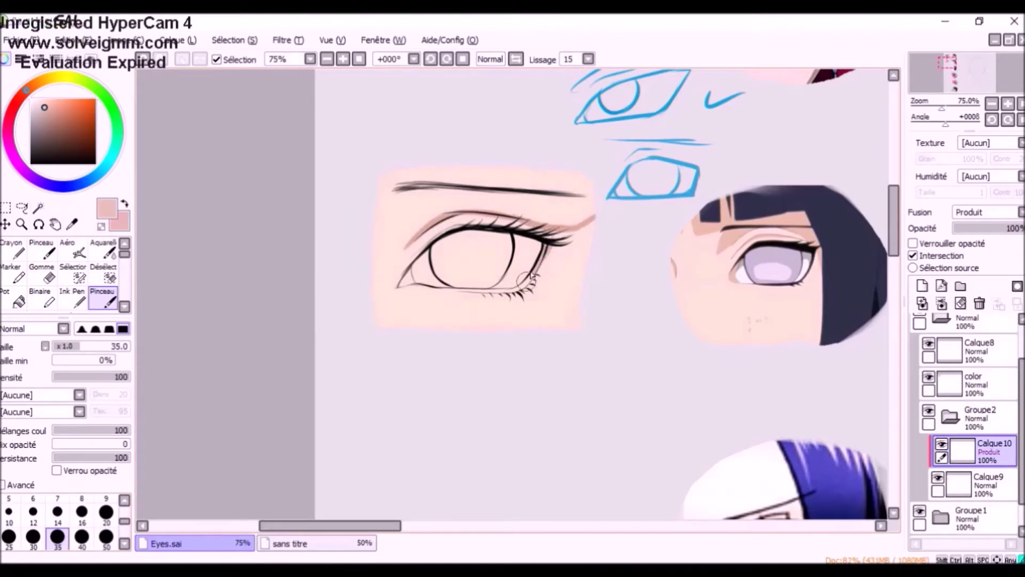
{"action": "mouse_move", "coordinate": [421, 289]}
{"action": "left_mouse_down"}
{"action": "mouse_move", "coordinate": [525, 278]}
{"action": "mouse_move", "coordinate": [499, 293]}
{"action": "mouse_move", "coordinate": [468, 288]}
{"action": "mouse_move", "coordinate": [546, 248]}
{"action": "mouse_move", "coordinate": [549, 261]}
{"action": "mouse_move", "coordinate": [452, 295]}
{"action": "mouse_move", "coordinate": [531, 295]}
{"action": "left_mouse_up"}
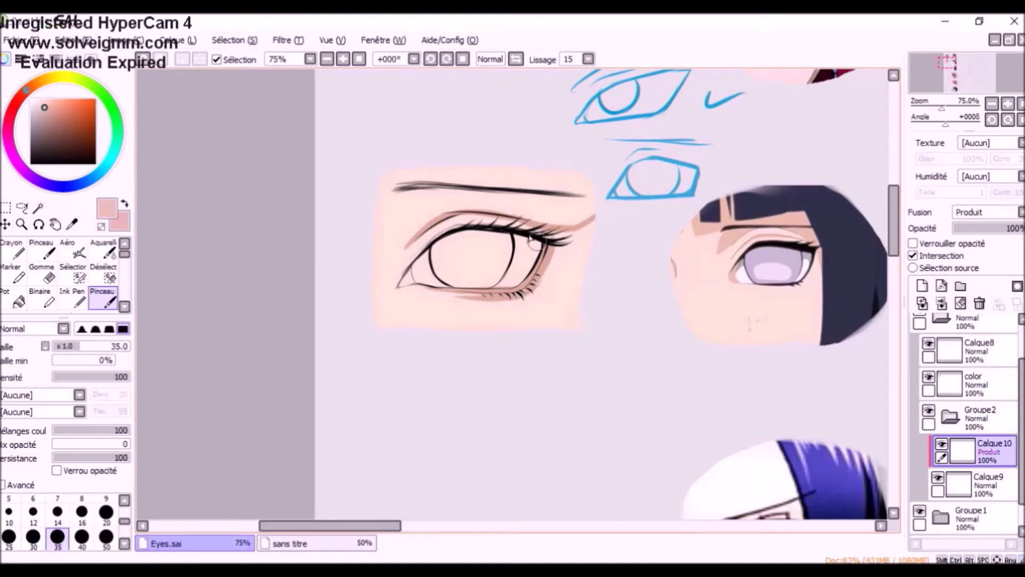
{"action": "key", "text": "e"}
{"action": "key", "text": "b"}
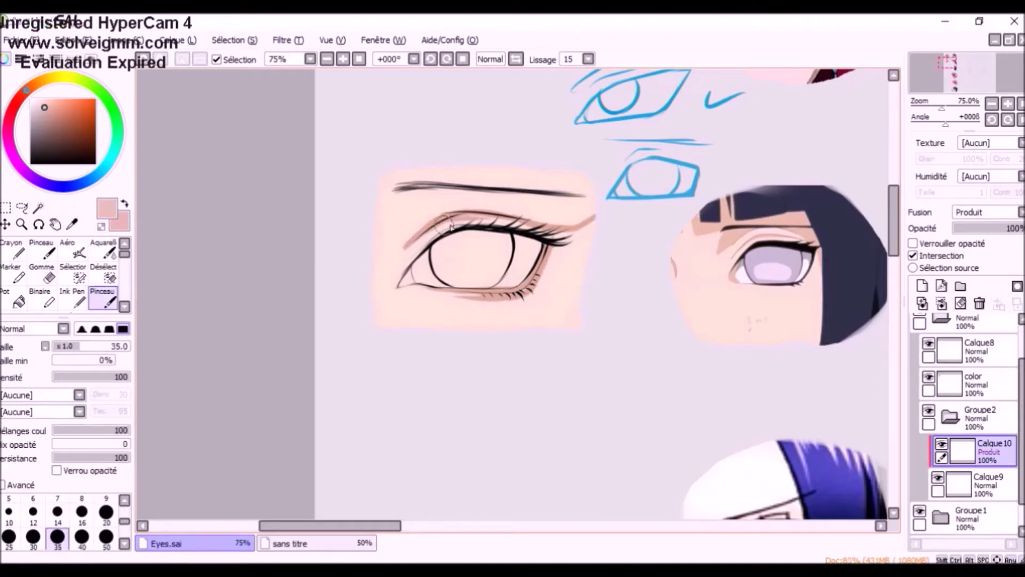
Blend the skin shadows with the size 35 Aquarelle brush, and airbrush soft shading around the eye at sizes 50 and 120
{"action": "key", "text": "c"}
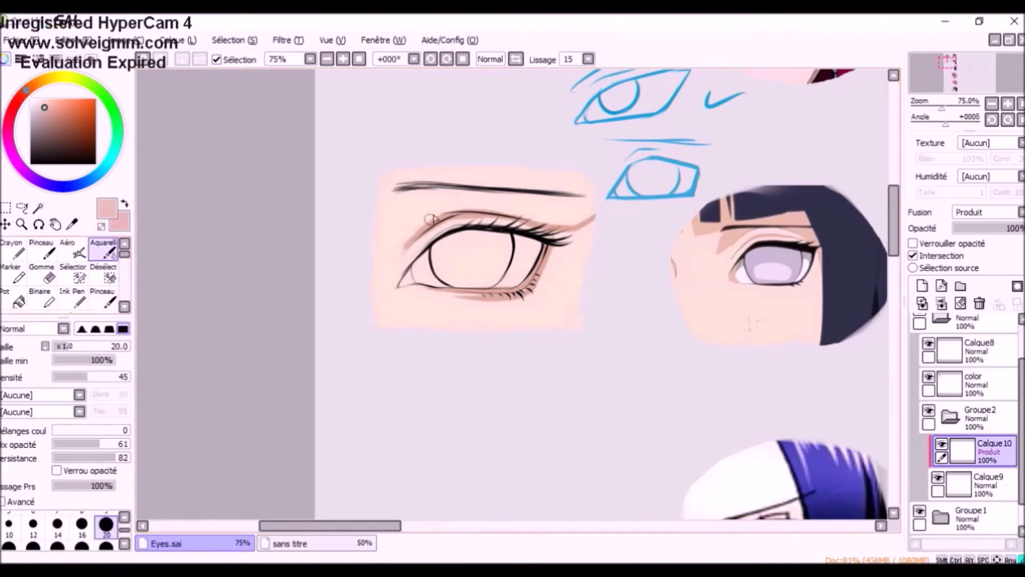
{"action": "left_click", "coordinate": [57, 544]}
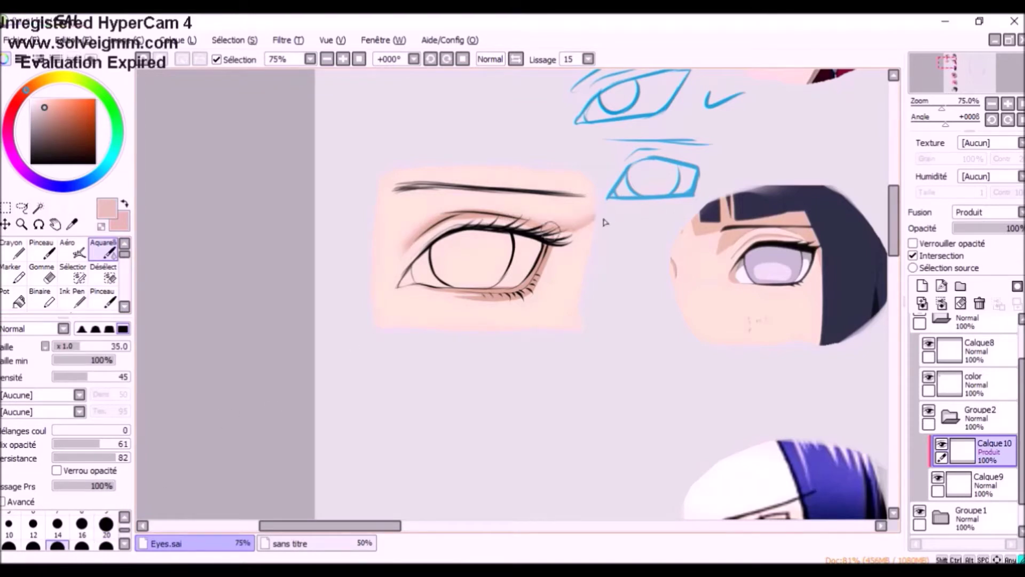
{"action": "mouse_move", "coordinate": [557, 258]}
{"action": "left_mouse_down"}
{"action": "mouse_move", "coordinate": [508, 302]}
{"action": "mouse_move", "coordinate": [465, 308]}
{"action": "left_mouse_up"}
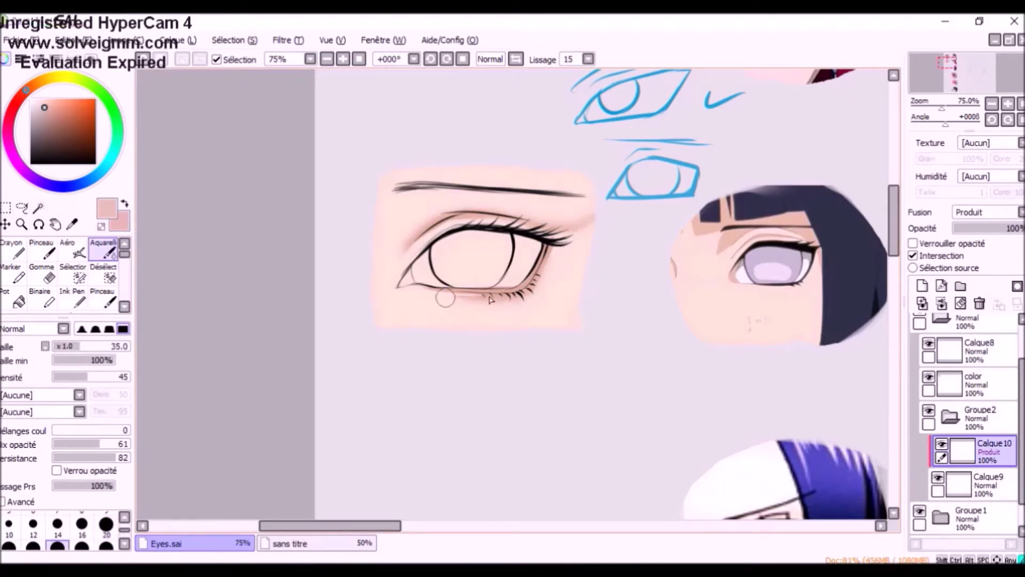
{"action": "key", "text": "v"}
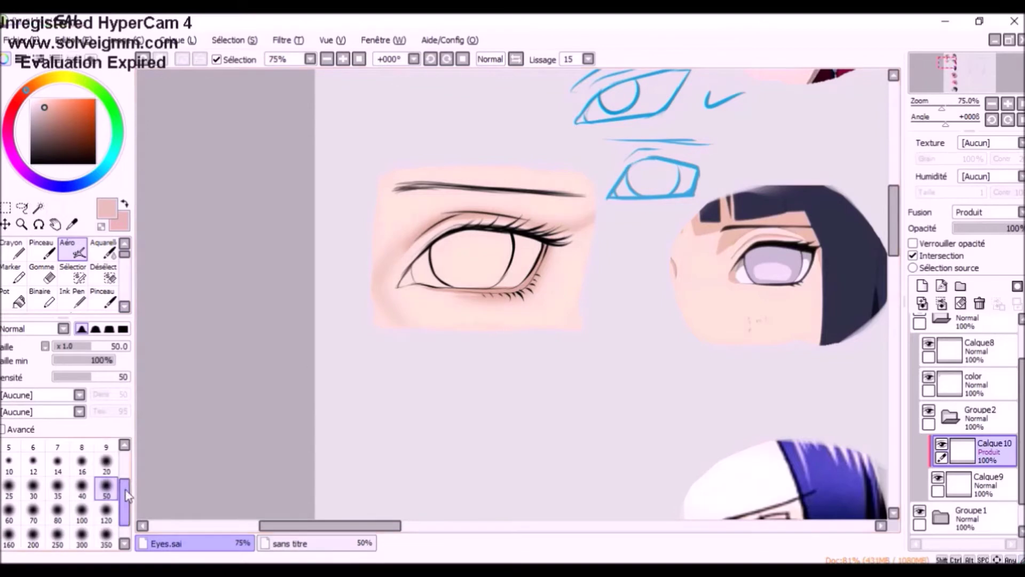
{"action": "left_click_drag", "start_coordinate": [370, 283], "coordinate": [398, 342]}
{"action": "left_click", "coordinate": [107, 488]}
{"action": "left_click_drag", "start_coordinate": [553, 233], "coordinate": [547, 247]}
{"action": "left_click", "coordinate": [107, 514]}
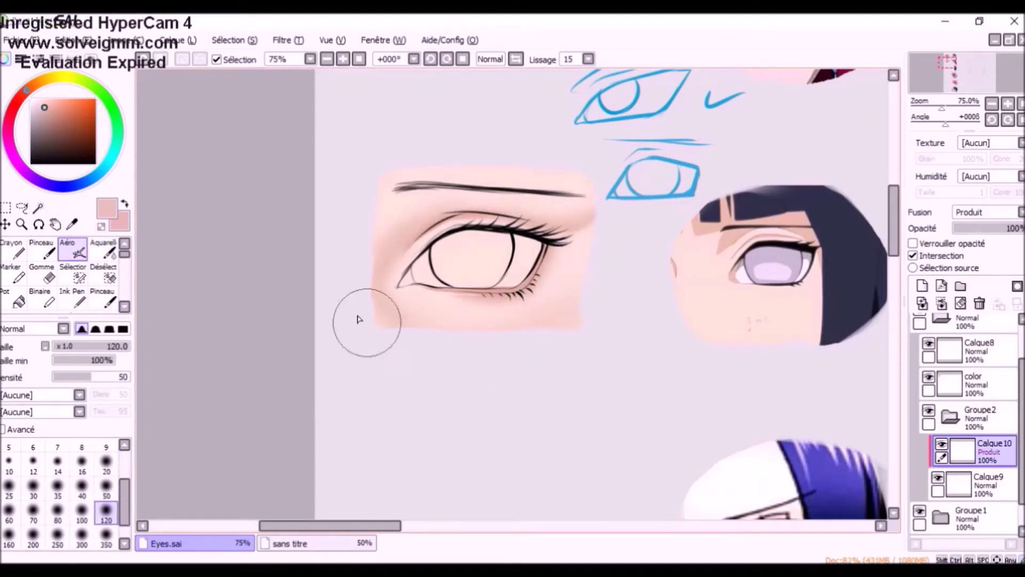
Add a second clipped layer above the first shadow layer and set it to Produit
{"action": "left_click", "coordinate": [922, 286]}
{"action": "left_click", "coordinate": [913, 256]}
{"action": "left_click", "coordinate": [986, 212]}
{"action": "left_click", "coordinate": [981, 235]}
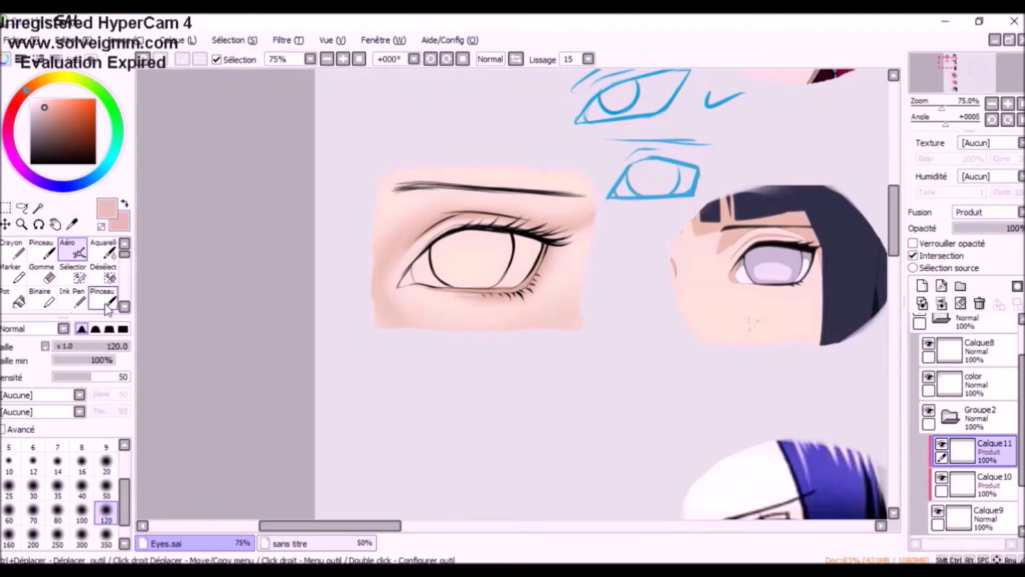
Paint and blend deeper shadows in the lid crease, under the lower lid and at the inner corner
{"action": "left_click", "coordinate": [104, 299]}
{"action": "mouse_move", "coordinate": [418, 235]}
{"action": "left_mouse_down"}
{"action": "mouse_move", "coordinate": [507, 214]}
{"action": "mouse_move", "coordinate": [580, 228]}
{"action": "left_mouse_up"}
{"action": "key", "text": "ctrl+z"}
{"action": "left_click_drag", "start_coordinate": [467, 296], "coordinate": [497, 298]}
{"action": "key", "text": "c"}
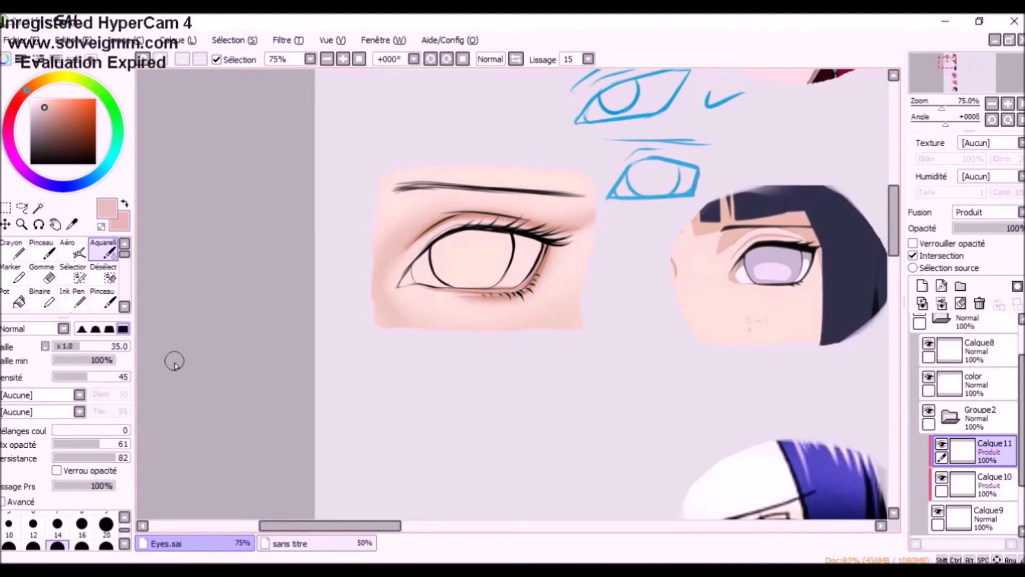
{"action": "key", "text": "v"}
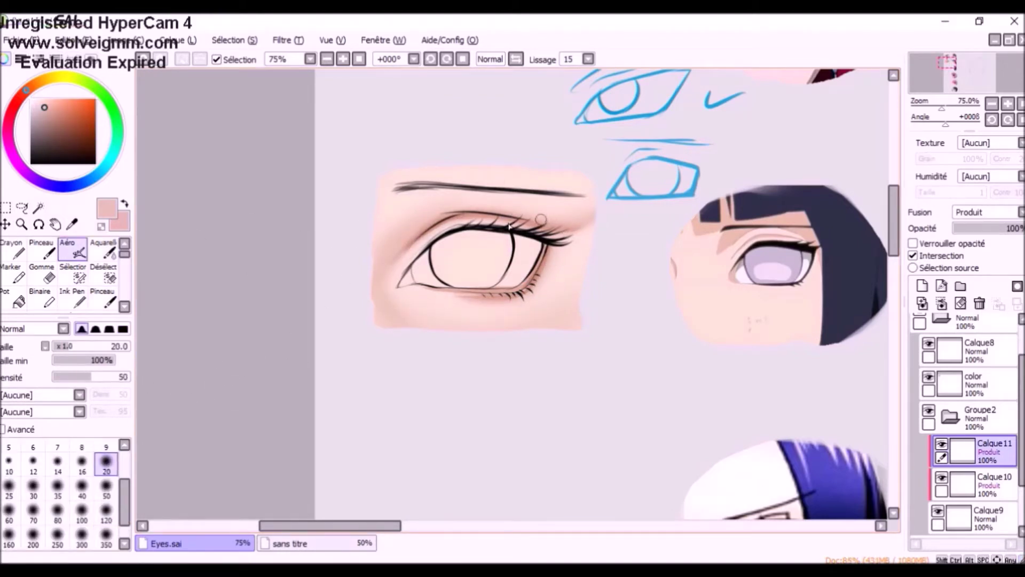
{"action": "key", "text": "b"}
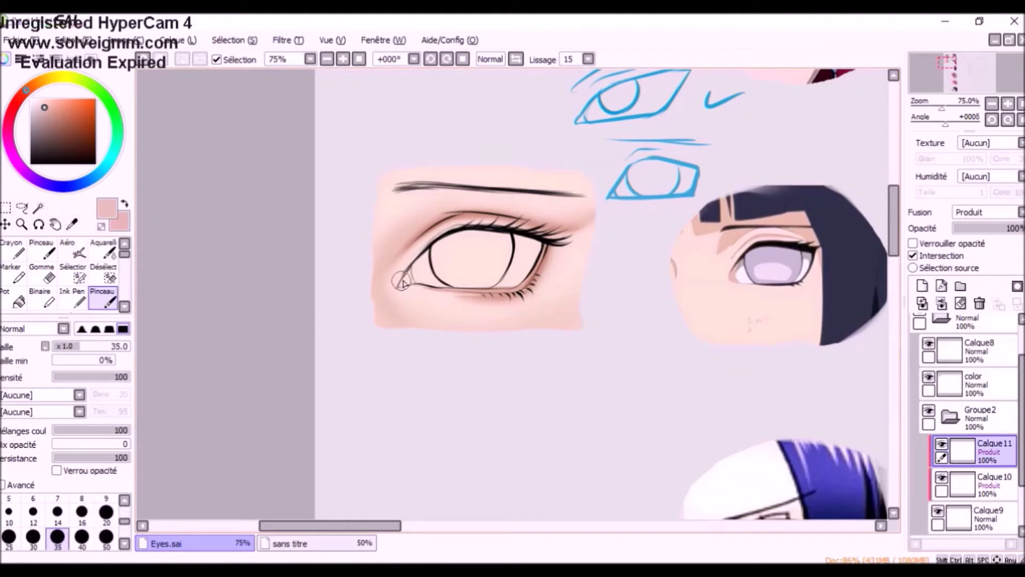
{"action": "left_click_drag", "start_coordinate": [412, 281], "coordinate": [412, 268]}
{"action": "key", "text": "ctrl+z"}
Add a clipped Normal layer and paint a white highlight around the eye's inner corner, finishing with a size 9 brush
{"action": "left_click", "coordinate": [922, 286]}
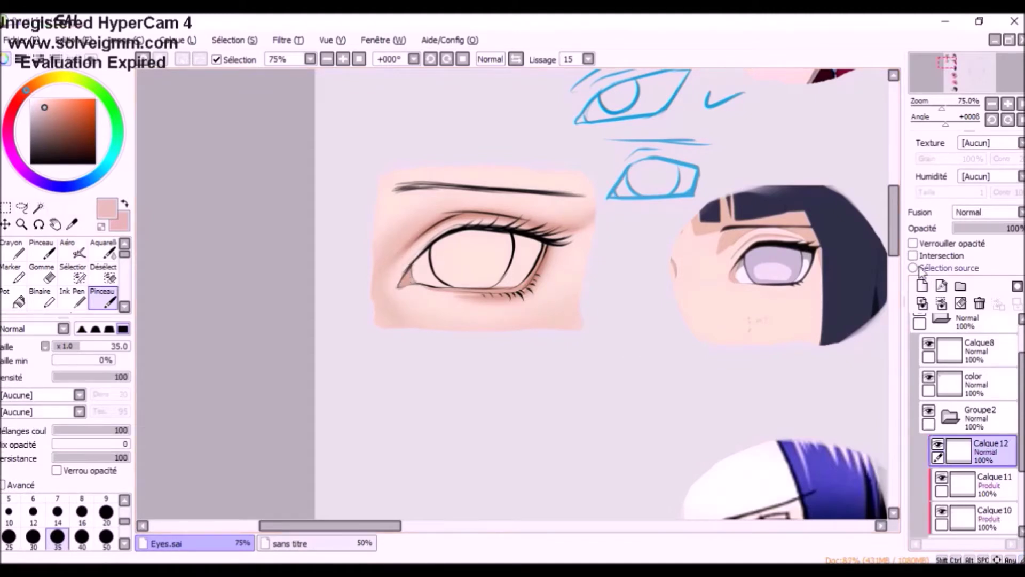
{"action": "left_click", "coordinate": [913, 256]}
{"action": "left_click_drag", "start_coordinate": [42, 106], "coordinate": [12, 90]}
{"action": "key", "text": "ctrl+z"}
{"action": "mouse_move", "coordinate": [410, 292]}
{"action": "left_mouse_down"}
{"action": "mouse_move", "coordinate": [402, 270]}
{"action": "mouse_move", "coordinate": [398, 278]}
{"action": "mouse_move", "coordinate": [406, 267]}
{"action": "left_mouse_up"}
{"action": "left_click", "coordinate": [111, 499]}
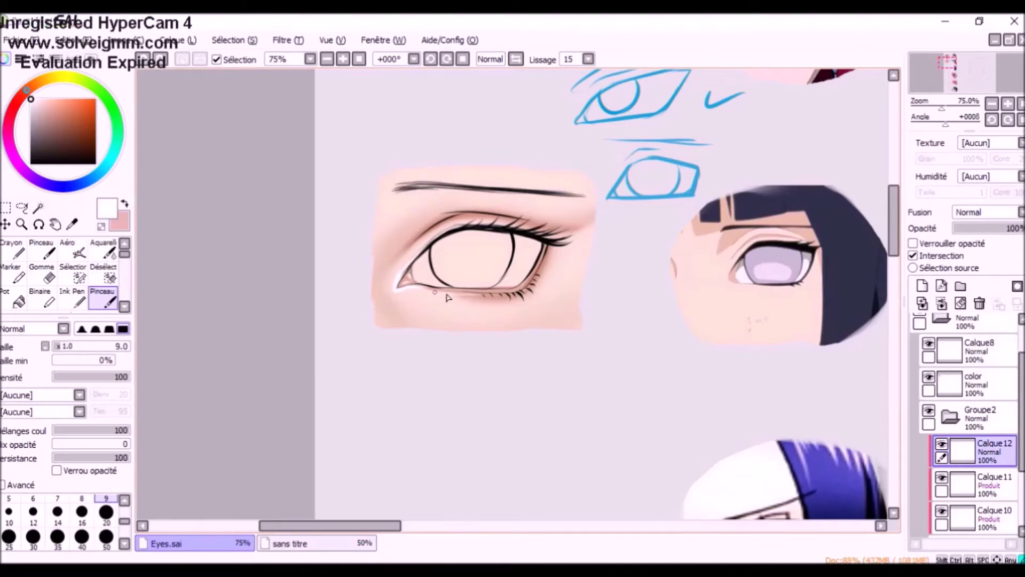
Soften the corner highlight with the size 20 Aquarelle brush, and airbrush white light onto the skin around the eye at sizes 80 and 20
{"action": "left_click", "coordinate": [109, 252]}
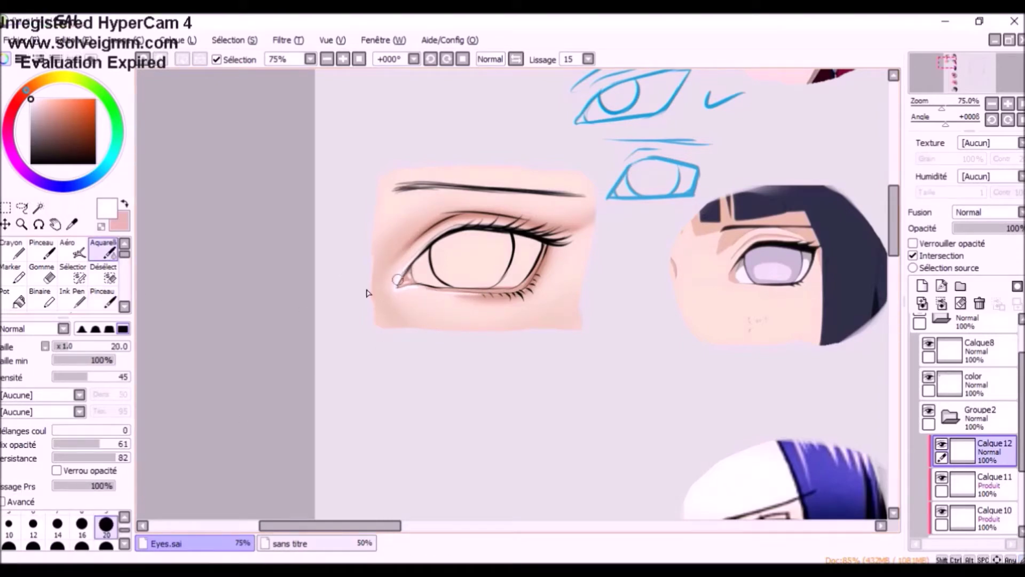
{"action": "left_click", "coordinate": [73, 248]}
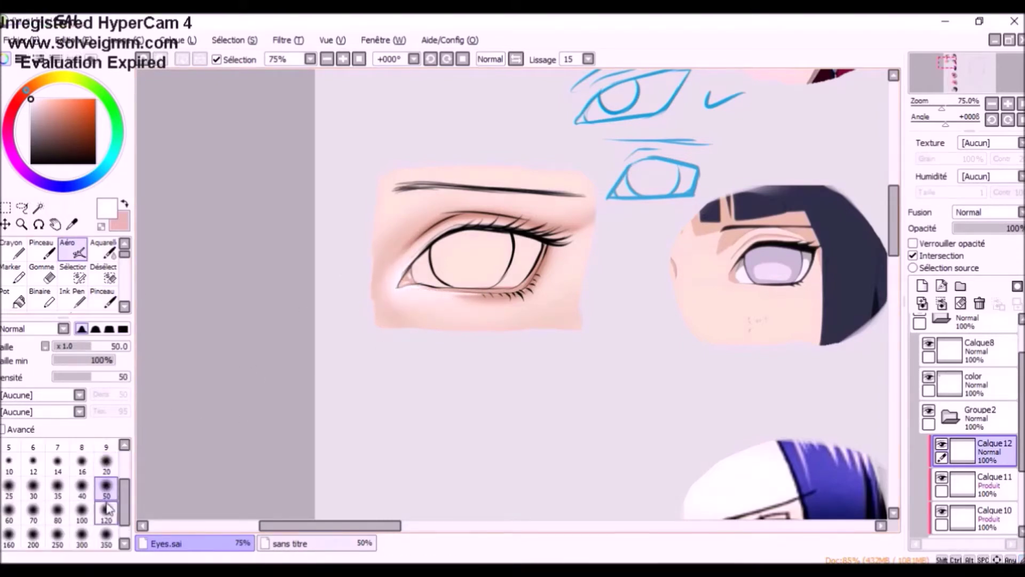
{"action": "left_click", "coordinate": [57, 510]}
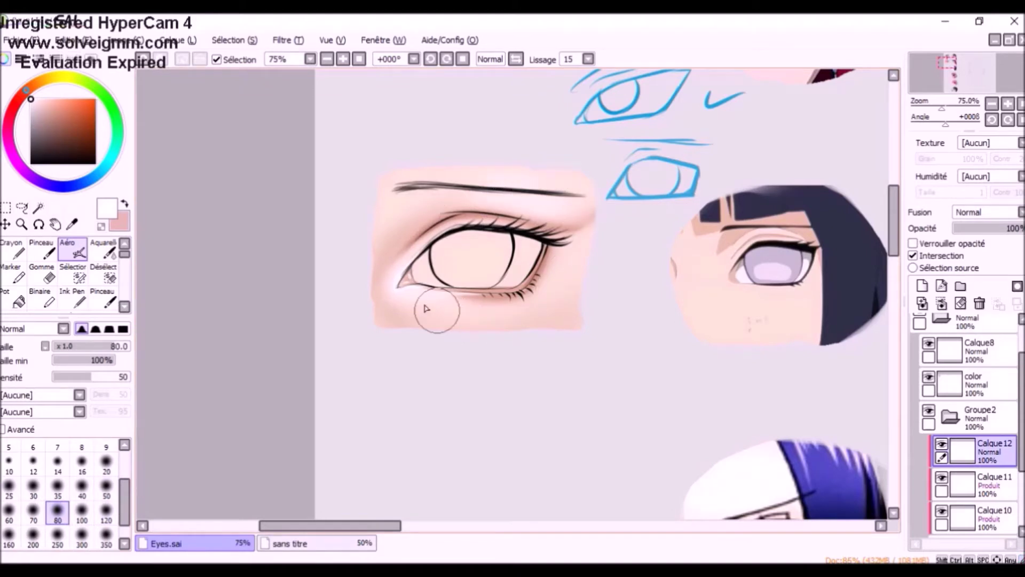
{"action": "mouse_move", "coordinate": [511, 326]}
{"action": "left_mouse_down"}
{"action": "mouse_move", "coordinate": [526, 336]}
{"action": "mouse_move", "coordinate": [557, 331]}
{"action": "left_mouse_up"}
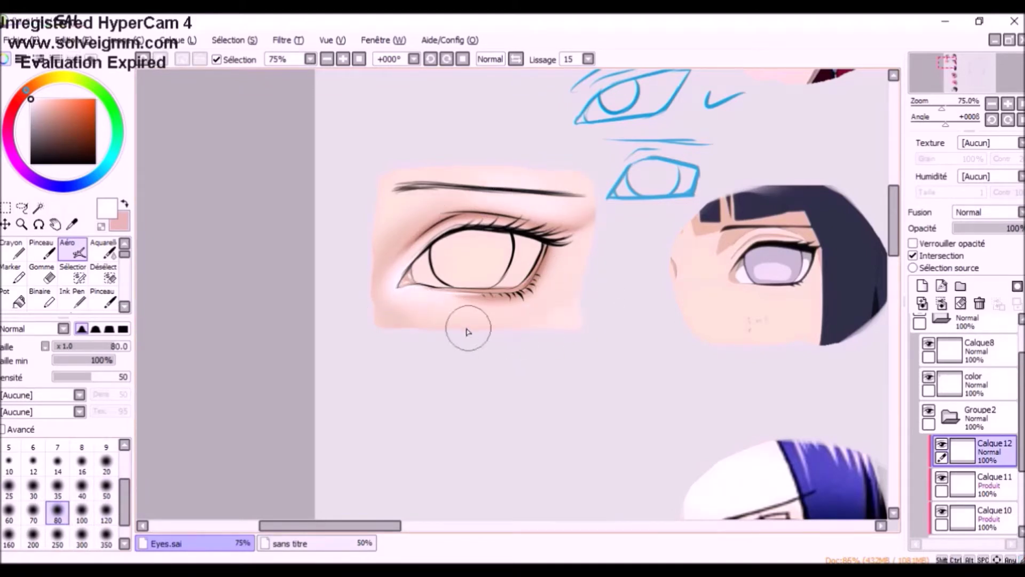
{"action": "left_click", "coordinate": [106, 464]}
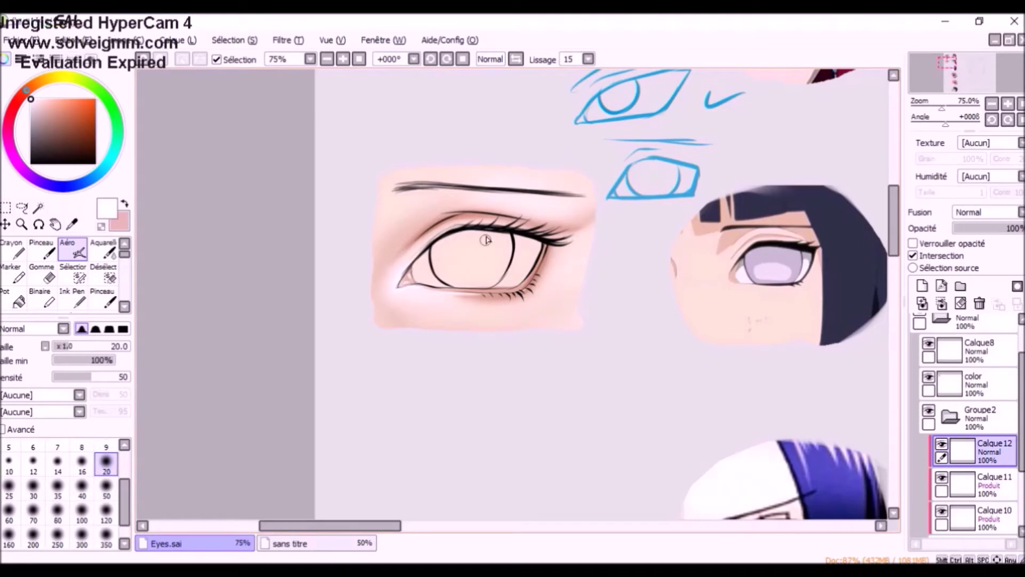
{"action": "left_click", "coordinate": [102, 298]}
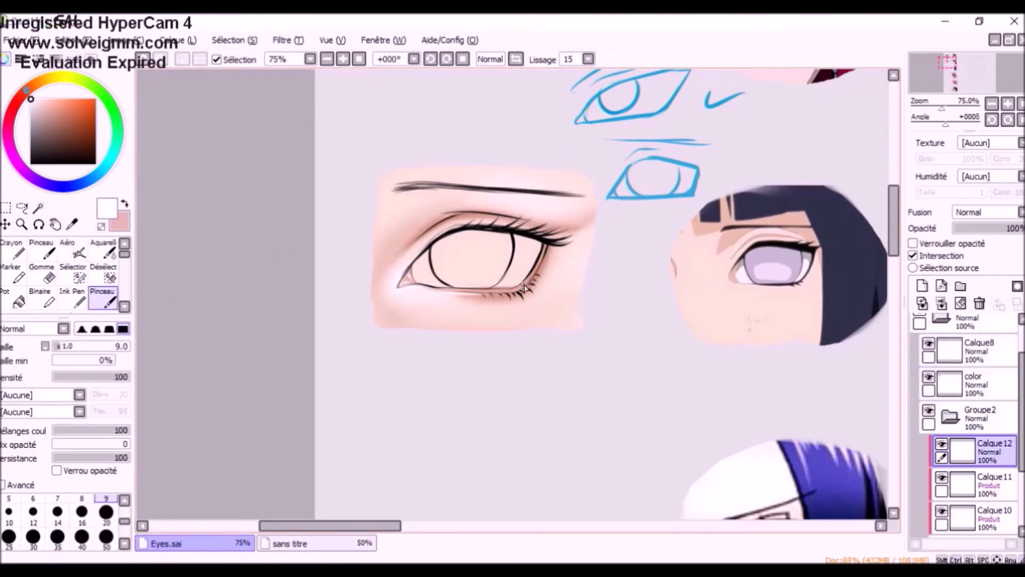
On a new unclipped layer, outline the eyeball area in pale grey with a size 20 brush and fill in the eye white and iris
{"action": "scroll", "coordinate": [523, 285], "scroll_direction": "up", "scroll_amount": 1}
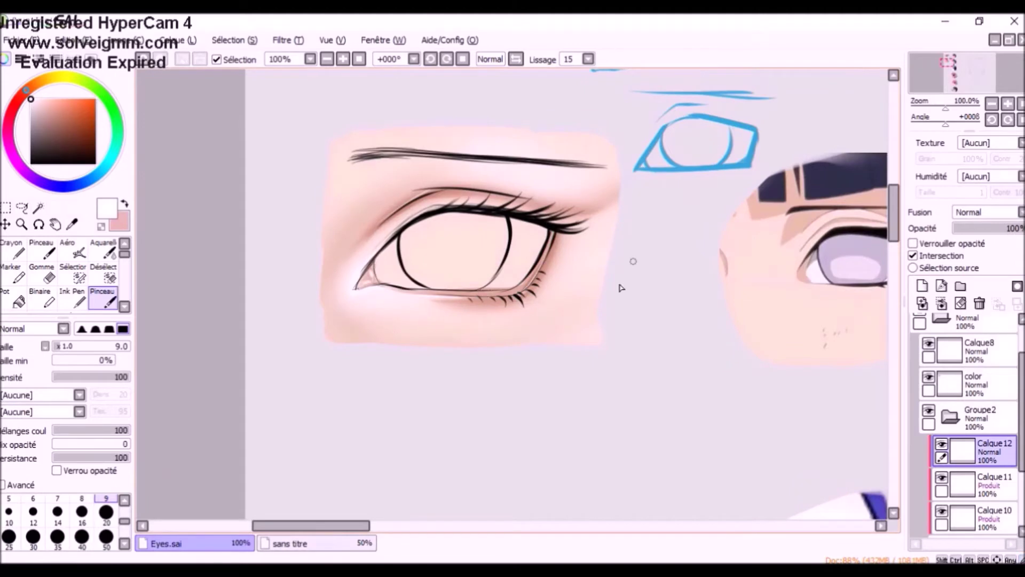
{"action": "left_click", "coordinate": [922, 285]}
{"action": "left_click", "coordinate": [913, 256]}
{"action": "left_click_drag", "start_coordinate": [40, 106], "coordinate": [31, 105]}
{"action": "left_click", "coordinate": [106, 512]}
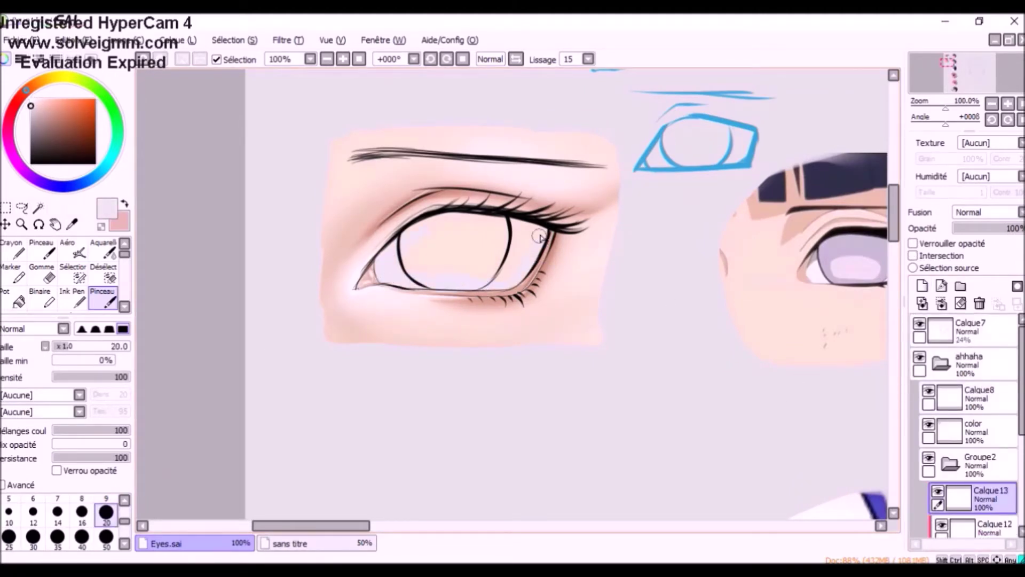
{"action": "left_click", "coordinate": [16, 299]}
{"action": "left_click", "coordinate": [414, 262]}
{"action": "left_click", "coordinate": [103, 298]}
{"action": "left_click", "coordinate": [105, 537]}
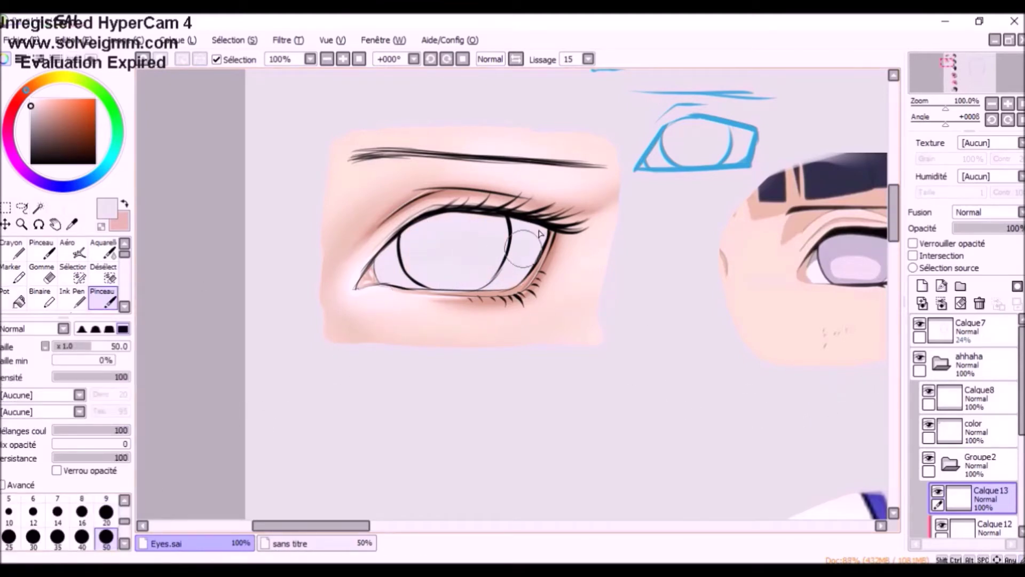
Clean up the eyeball fill with the eraser, and paint a grey shadow under the upper lid on a new clipped Produit layer
{"action": "key", "text": "e"}
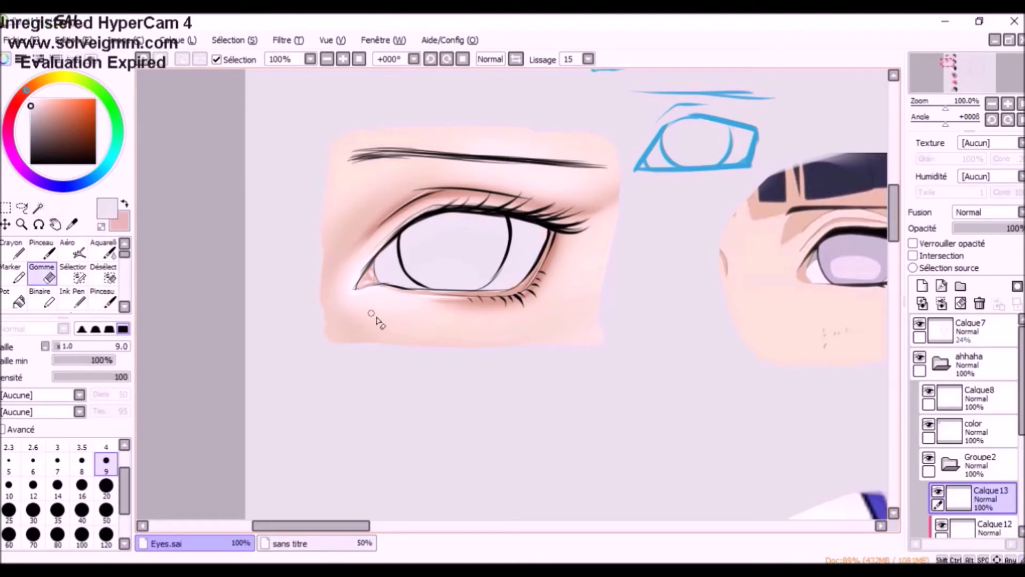
{"action": "key", "text": "e"}
{"action": "left_click", "coordinate": [922, 286]}
{"action": "left_click", "coordinate": [913, 256]}
{"action": "left_click", "coordinate": [30, 114]}
{"action": "left_click", "coordinate": [974, 226]}
{"action": "mouse_move", "coordinate": [385, 258]}
{"action": "left_mouse_down"}
{"action": "mouse_move", "coordinate": [477, 216]}
{"action": "mouse_move", "coordinate": [534, 222]}
{"action": "left_mouse_up"}
Extend the grey shadow along the eyeball's lower edge on Calque14 and blend it with the size 20 Aquarelle brush
{"action": "left_click", "coordinate": [989, 526]}
{"action": "left_click", "coordinate": [999, 499]}
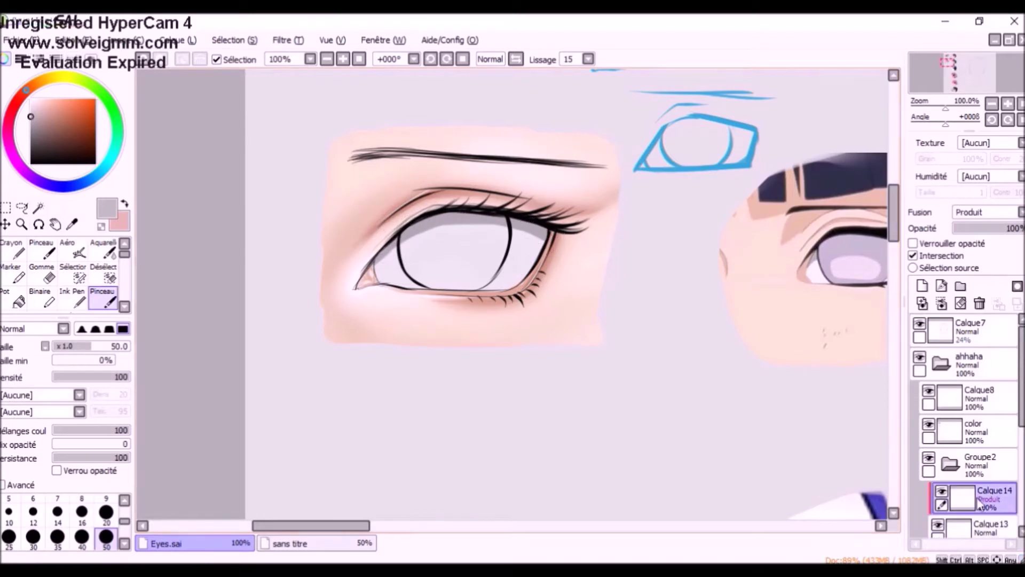
{"action": "mouse_move", "coordinate": [384, 279]}
{"action": "left_mouse_down"}
{"action": "mouse_move", "coordinate": [409, 295]}
{"action": "mouse_move", "coordinate": [489, 288]}
{"action": "left_mouse_up"}
{"action": "left_click", "coordinate": [965, 527]}
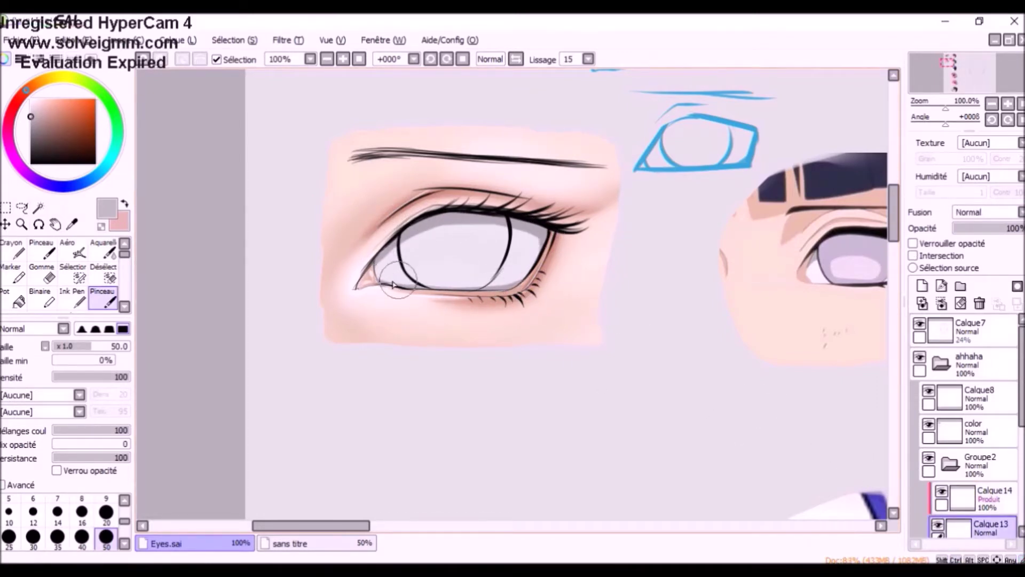
{"action": "key", "text": "c"}
{"action": "left_click", "coordinate": [987, 501]}
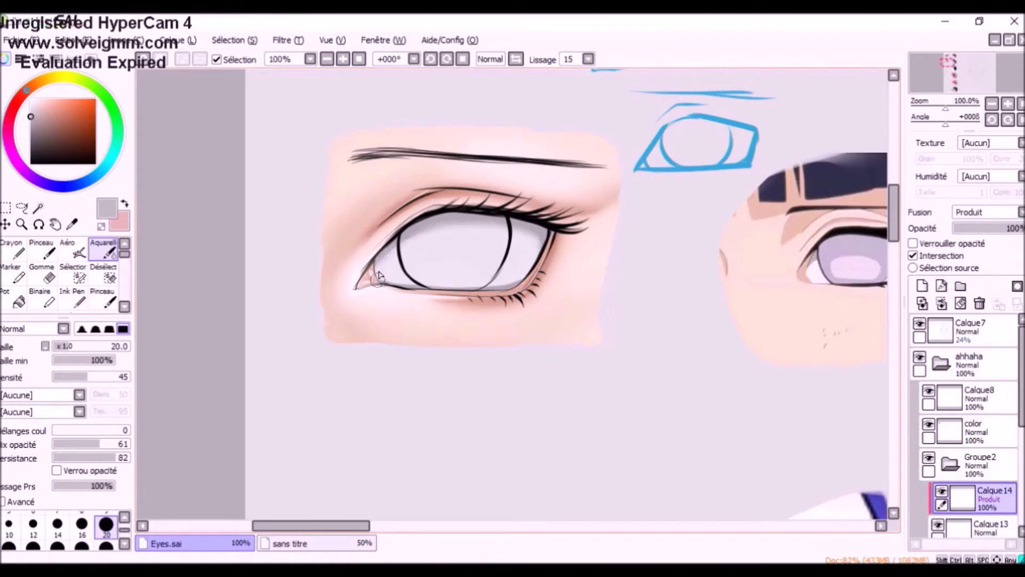
Airbrush soft grey shading at size 50 along the top and outer corner of the eyeball
{"action": "key", "text": "v"}
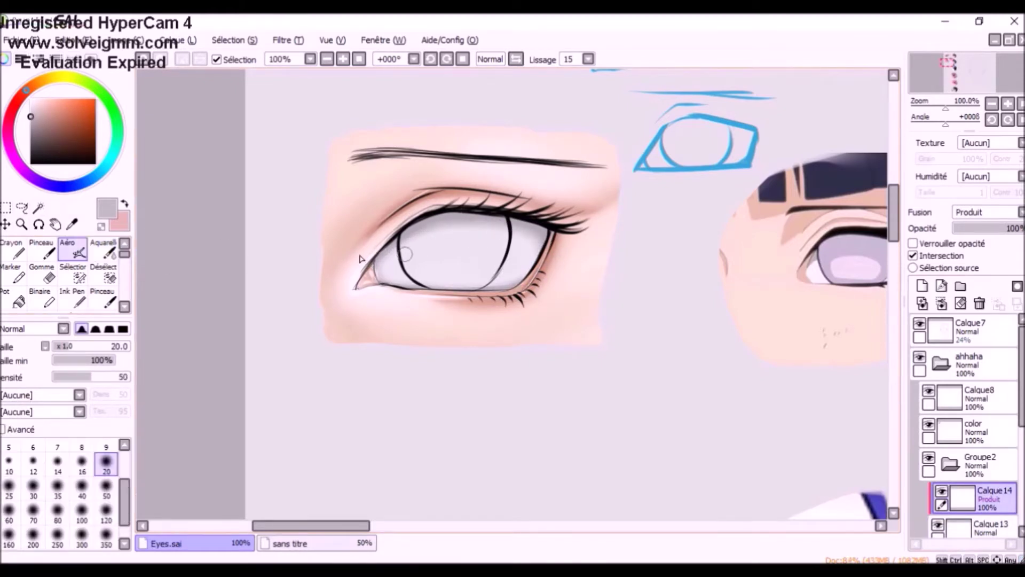
{"action": "left_click", "coordinate": [106, 489]}
{"action": "left_click_drag", "start_coordinate": [467, 216], "coordinate": [494, 220]}
{"action": "left_click_drag", "start_coordinate": [555, 230], "coordinate": [529, 258]}
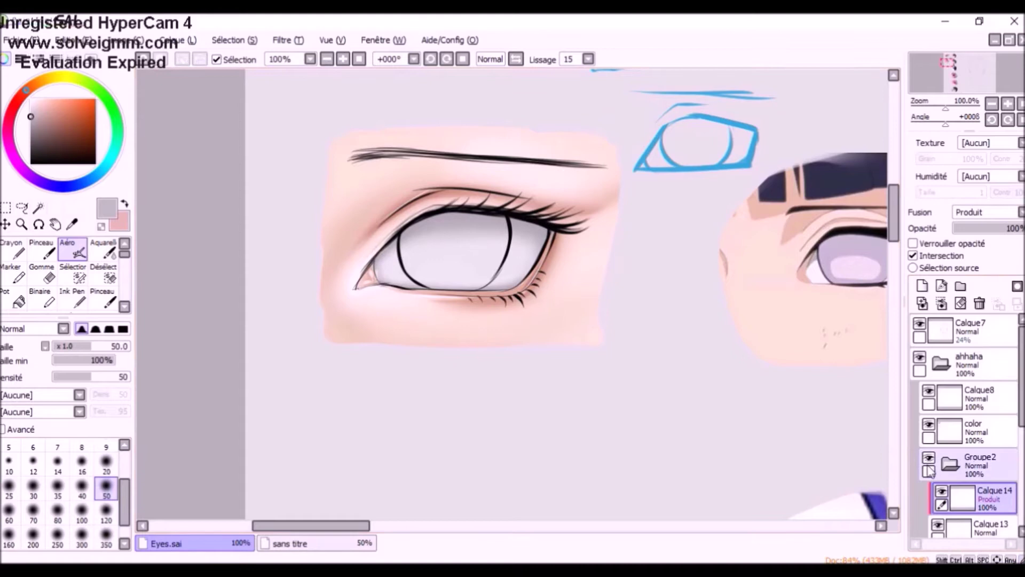
Add another clipped Produit layer above Calque14, paint a second grey shadow across the upper eyeball and soften it with Aquarelle
{"action": "left_click", "coordinate": [965, 527]}
{"action": "left_click", "coordinate": [104, 298]}
{"action": "scroll", "coordinate": [549, 171], "scroll_direction": "down", "scroll_amount": 2}
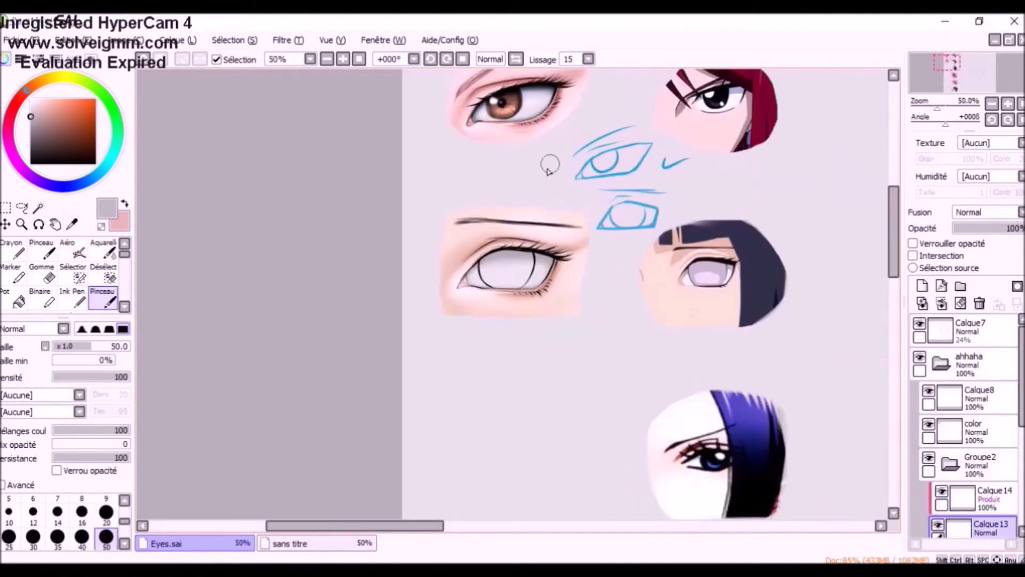
{"action": "scroll", "coordinate": [550, 263], "scroll_direction": "up", "scroll_amount": 1}
{"action": "left_click", "coordinate": [922, 286]}
{"action": "key", "text": "ctrl+z"}
{"action": "left_click", "coordinate": [987, 500]}
{"action": "left_click", "coordinate": [922, 286]}
{"action": "left_click", "coordinate": [914, 256]}
{"action": "left_click", "coordinate": [978, 212]}
{"action": "left_click", "coordinate": [964, 238]}
{"action": "mouse_move", "coordinate": [445, 261]}
{"action": "left_mouse_down"}
{"action": "mouse_move", "coordinate": [518, 250]}
{"action": "mouse_move", "coordinate": [559, 262]}
{"action": "left_mouse_up"}
{"action": "left_click", "coordinate": [105, 249]}
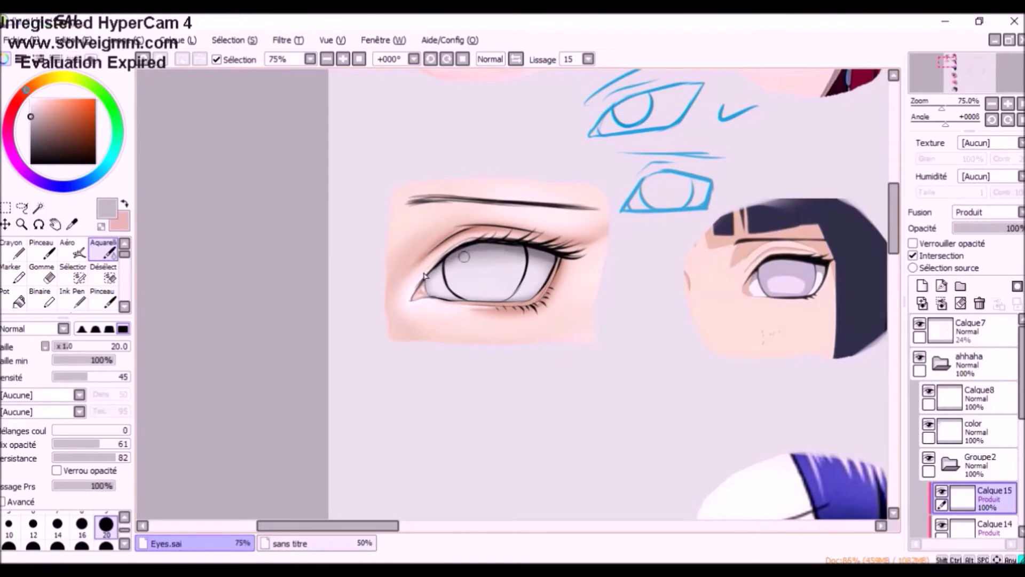
Airbrush black shadow at size 30 into the eyeball's upper edge and outer corner, and blend it with Aquarelle
{"action": "key", "text": "v"}
{"action": "left_click", "coordinate": [30, 163]}
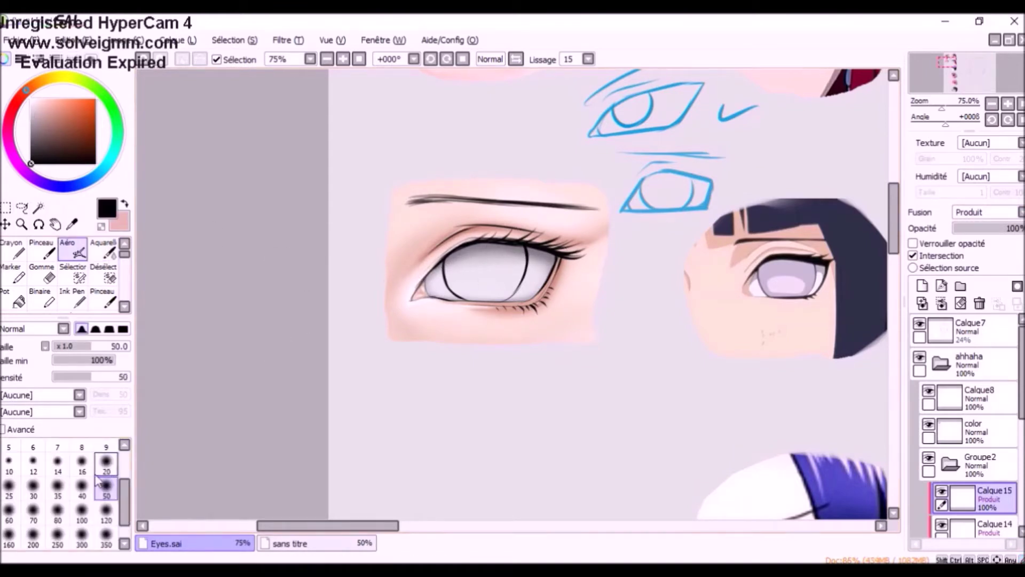
{"action": "left_click", "coordinate": [33, 488]}
{"action": "mouse_move", "coordinate": [553, 255]}
{"action": "left_mouse_down"}
{"action": "mouse_move", "coordinate": [470, 248]}
{"action": "mouse_move", "coordinate": [550, 256]}
{"action": "left_mouse_up"}
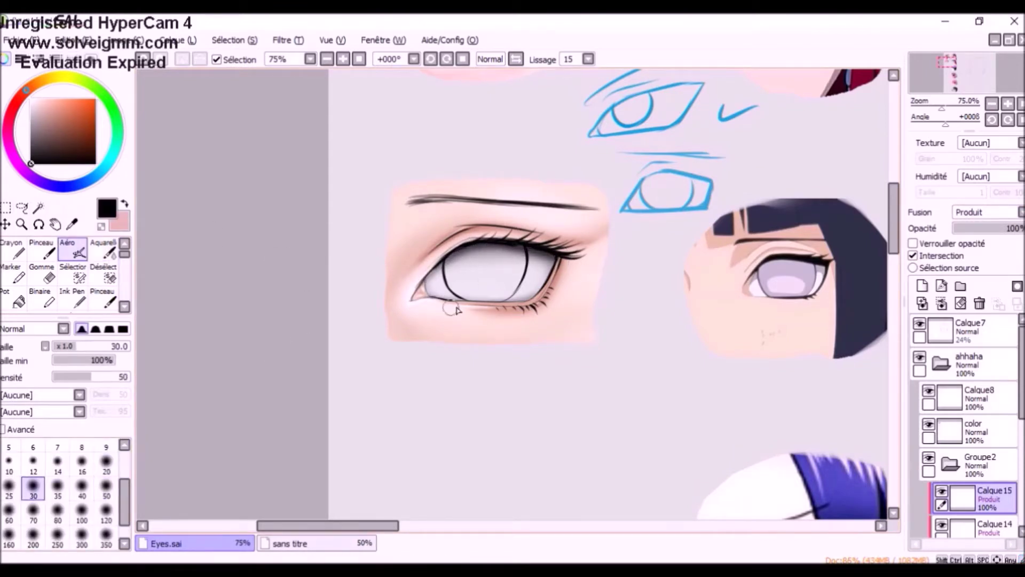
{"action": "key", "text": "c"}
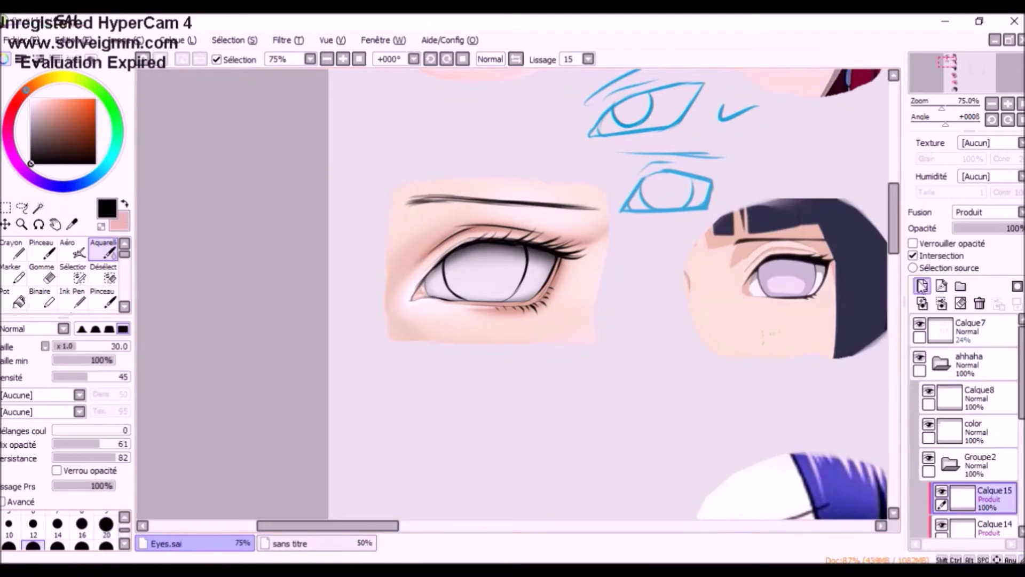
Fill the iris with pale lavender on a new unclipped layer, undoing the stray airbrush stroke
{"action": "left_click", "coordinate": [921, 286]}
{"action": "left_click", "coordinate": [674, 268], "text": "alt"}
{"action": "key", "text": "v"}
{"action": "mouse_move", "coordinate": [484, 257]}
{"action": "left_mouse_down"}
{"action": "mouse_move", "coordinate": [458, 268]}
{"action": "mouse_move", "coordinate": [465, 255]}
{"action": "mouse_move", "coordinate": [495, 252]}
{"action": "mouse_move", "coordinate": [499, 269]}
{"action": "mouse_move", "coordinate": [516, 245]}
{"action": "mouse_move", "coordinate": [470, 289]}
{"action": "mouse_move", "coordinate": [514, 268]}
{"action": "mouse_move", "coordinate": [493, 261]}
{"action": "left_mouse_up"}
{"action": "key", "text": "ctrl+z"}
Sample the reference iris's grey-lavender, and paint and blend a shadow around the iris on a new clipped Produit layer
{"action": "left_click", "coordinate": [788, 269], "text": "alt"}
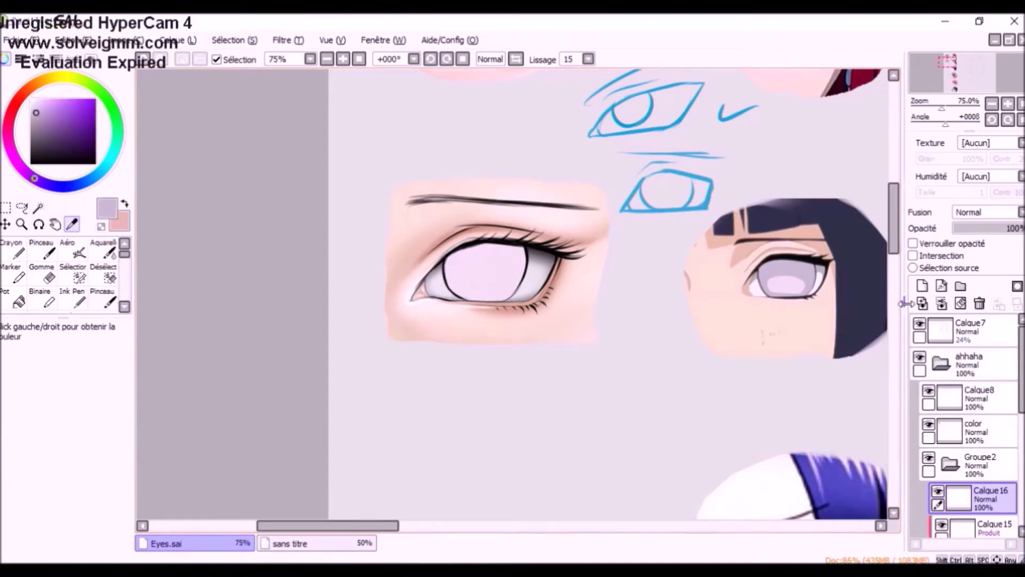
{"action": "left_click", "coordinate": [922, 286]}
{"action": "left_click", "coordinate": [914, 255]}
{"action": "left_click", "coordinate": [984, 212]}
{"action": "left_click", "coordinate": [963, 234]}
{"action": "mouse_move", "coordinate": [443, 262]}
{"action": "left_mouse_down"}
{"action": "mouse_move", "coordinate": [526, 246]}
{"action": "mouse_move", "coordinate": [511, 303]}
{"action": "left_mouse_up"}
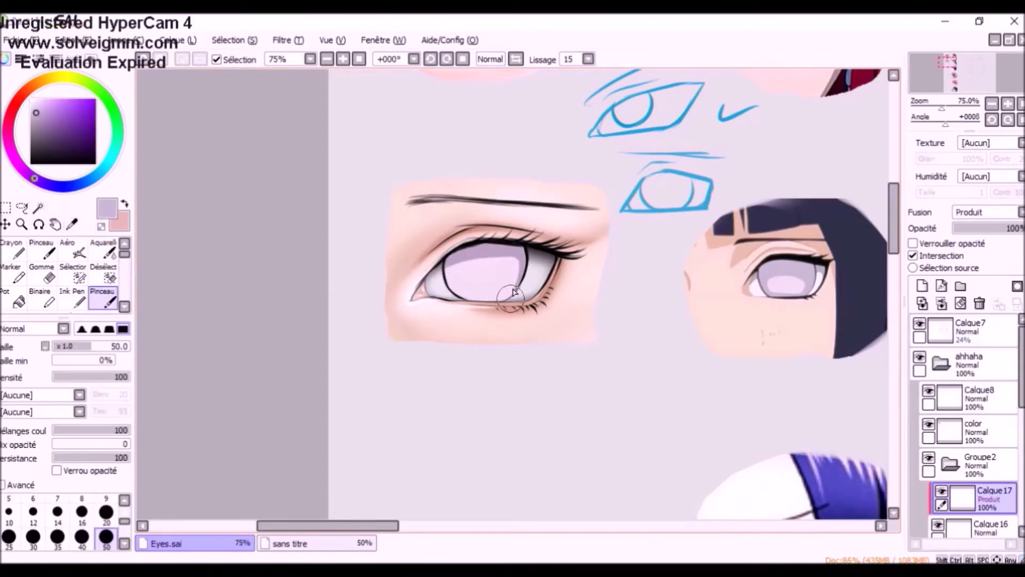
{"action": "mouse_move", "coordinate": [468, 259]}
{"action": "left_mouse_down"}
{"action": "mouse_move", "coordinate": [446, 287]}
{"action": "mouse_move", "coordinate": [481, 283]}
{"action": "mouse_move", "coordinate": [453, 274]}
{"action": "left_mouse_up"}
{"action": "key", "text": "c"}
{"action": "key", "text": "b"}
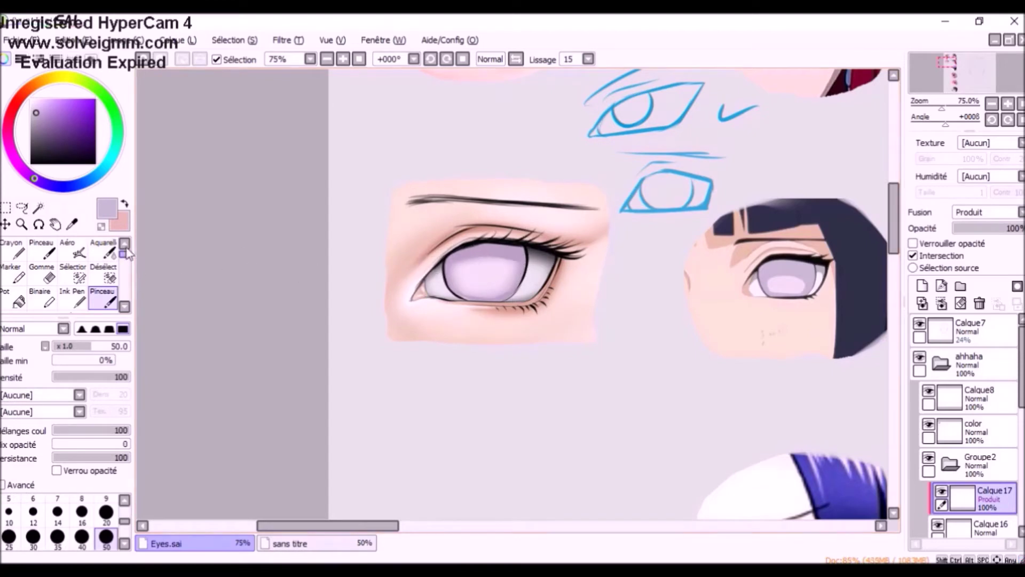
Add another clipped Produit layer and paint a deeper lavender shadow over the upper iris with the size 50 brush
{"action": "left_click", "coordinate": [107, 250]}
{"action": "left_click", "coordinate": [922, 286]}
{"action": "left_click", "coordinate": [986, 212]}
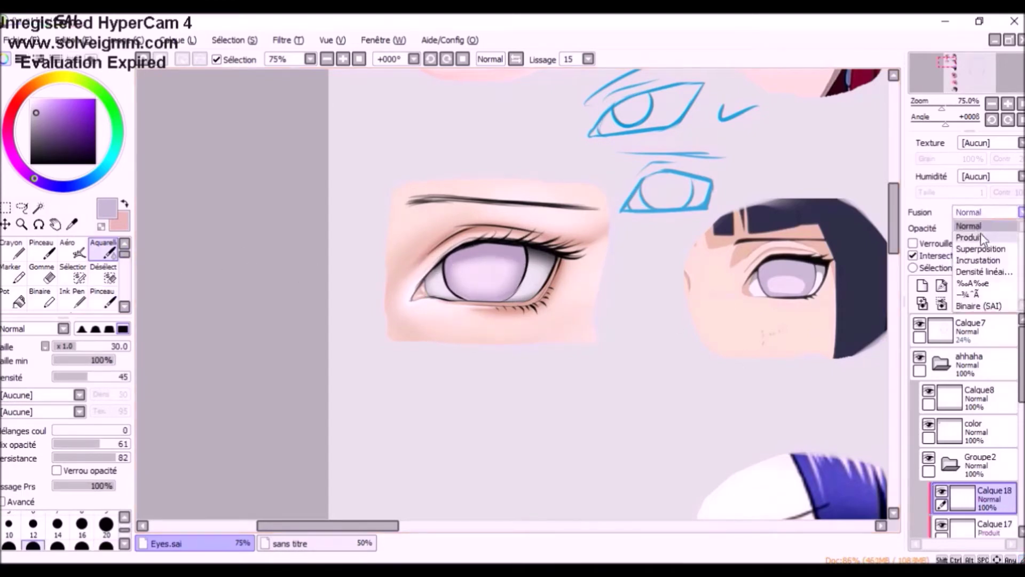
{"action": "left_click", "coordinate": [980, 235]}
{"action": "left_click", "coordinate": [106, 298]}
{"action": "left_click_drag", "start_coordinate": [456, 262], "coordinate": [510, 245]}
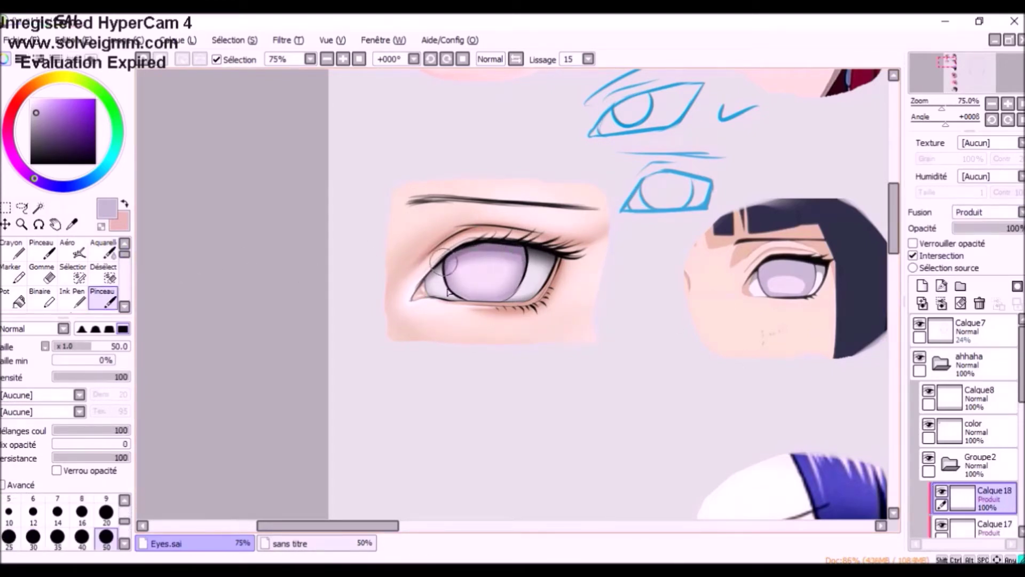
Soften the upper iris shadow and airbrush black at size 30 along the iris's top edge
{"action": "double_click", "coordinate": [104, 250]}
{"action": "left_click", "coordinate": [678, 329]}
{"action": "left_click", "coordinate": [73, 250]}
{"action": "mouse_move", "coordinate": [447, 256]}
{"action": "left_mouse_down"}
{"action": "mouse_move", "coordinate": [533, 249]}
{"action": "mouse_move", "coordinate": [522, 247]}
{"action": "left_mouse_up"}
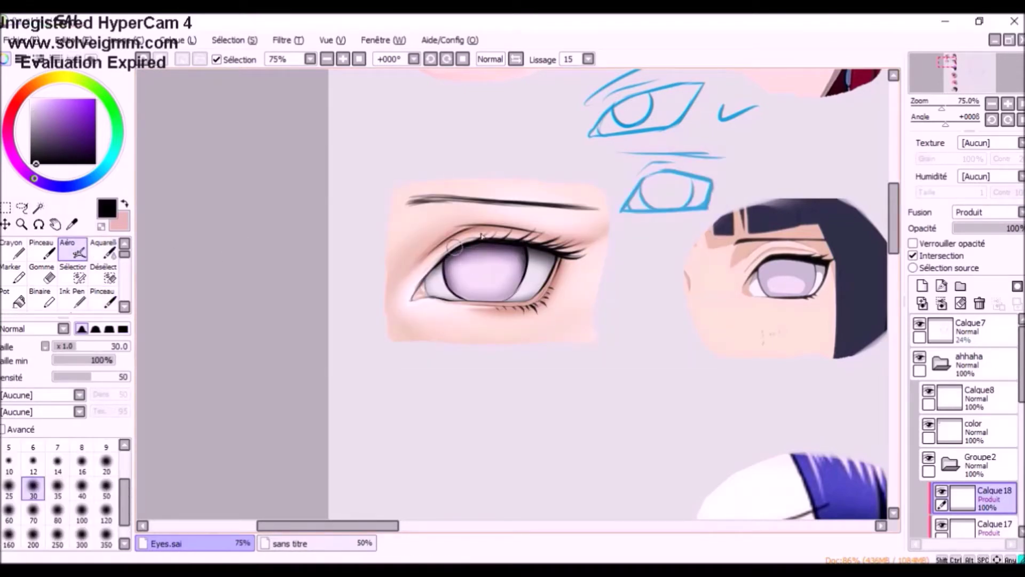
Add a Densité linéaire layer above the color layer and paint white highlight spots in the iris
{"action": "left_click", "coordinate": [950, 463]}
{"action": "left_click", "coordinate": [943, 427]}
{"action": "left_click", "coordinate": [922, 286]}
{"action": "left_click", "coordinate": [984, 212]}
{"action": "left_click", "coordinate": [948, 251]}
{"action": "left_click", "coordinate": [104, 298]}
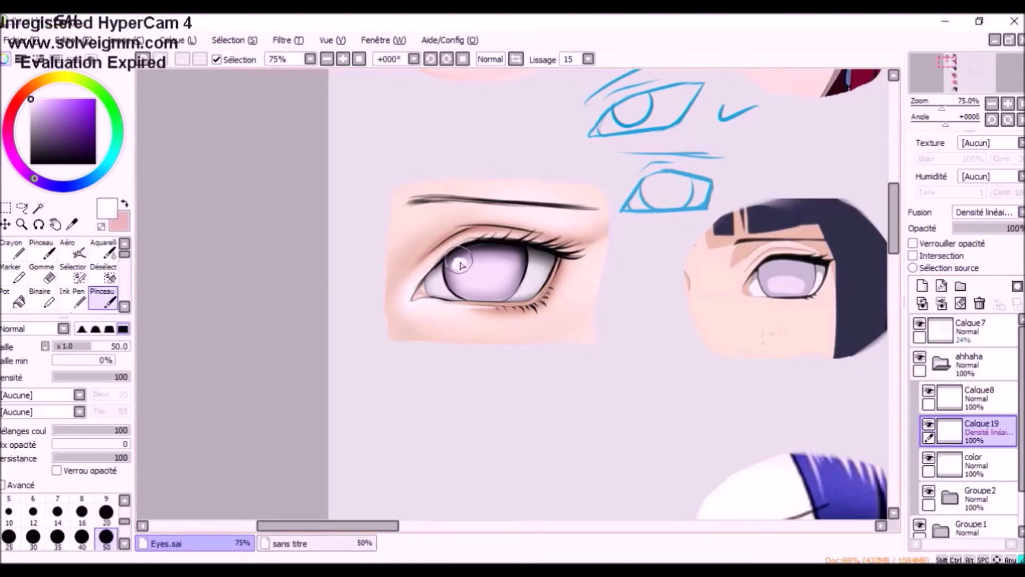
Airbrush a white glow on the iris at size 30, then trim and soften the highlights with the eraser and Aquarelle
{"action": "key", "text": "v"}
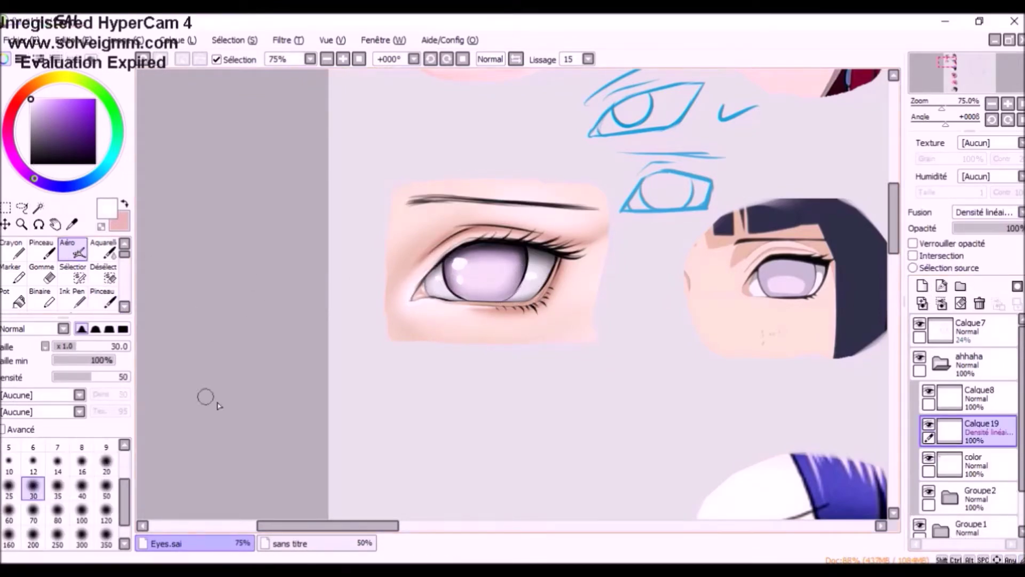
{"action": "key", "text": "c"}
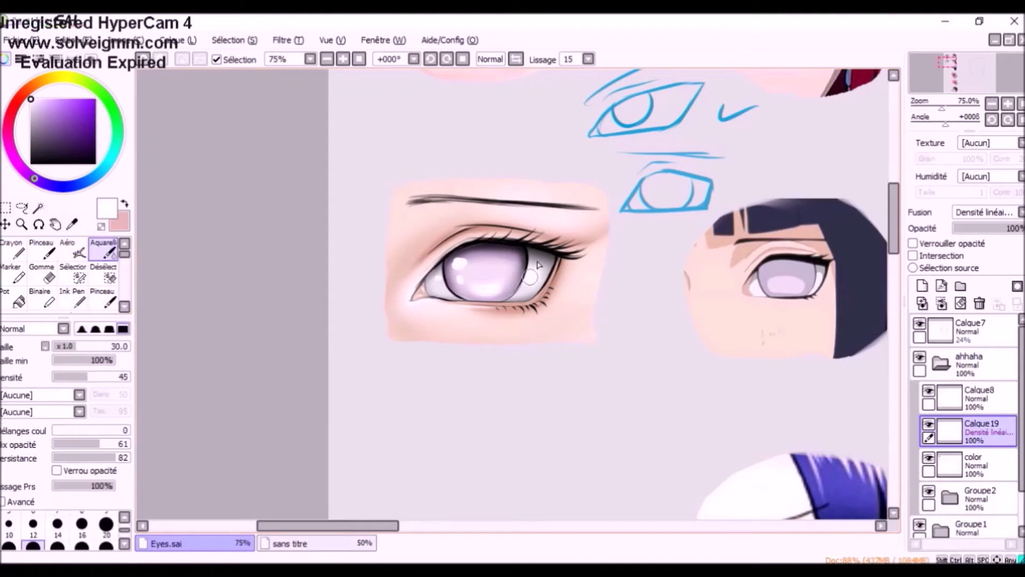
{"action": "key", "text": "e"}
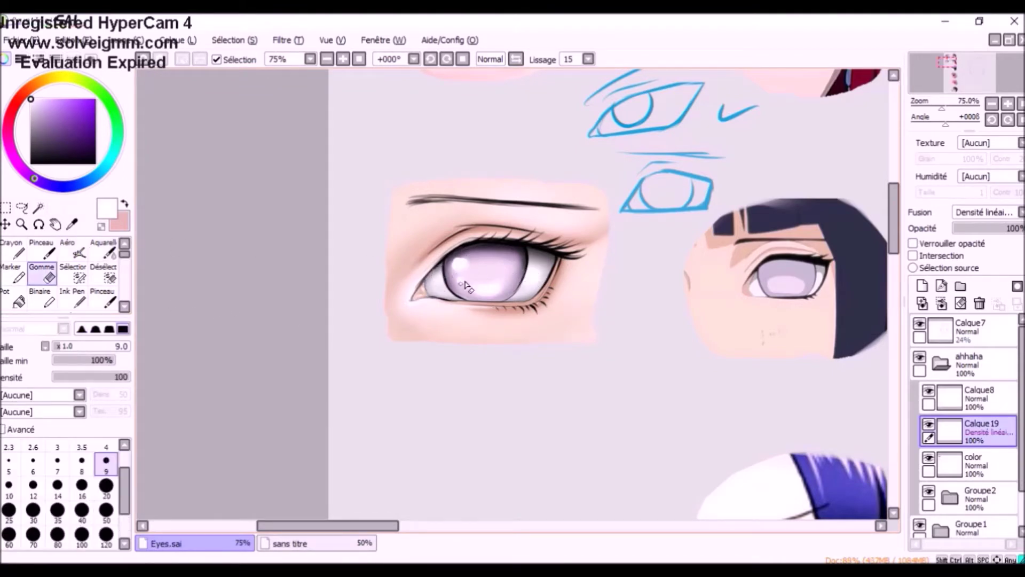
{"action": "key", "text": "c"}
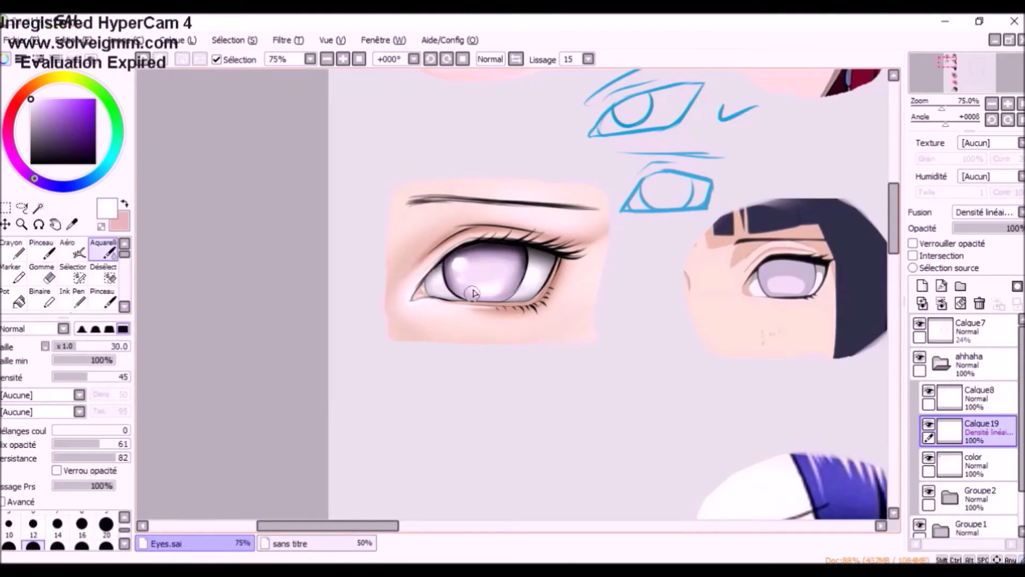
Add a layer clipped to the color layer and tint the line art at the eye's edges reddish brown with a size 20 brush
{"action": "left_click", "coordinate": [922, 285]}
{"action": "left_click", "coordinate": [913, 256]}
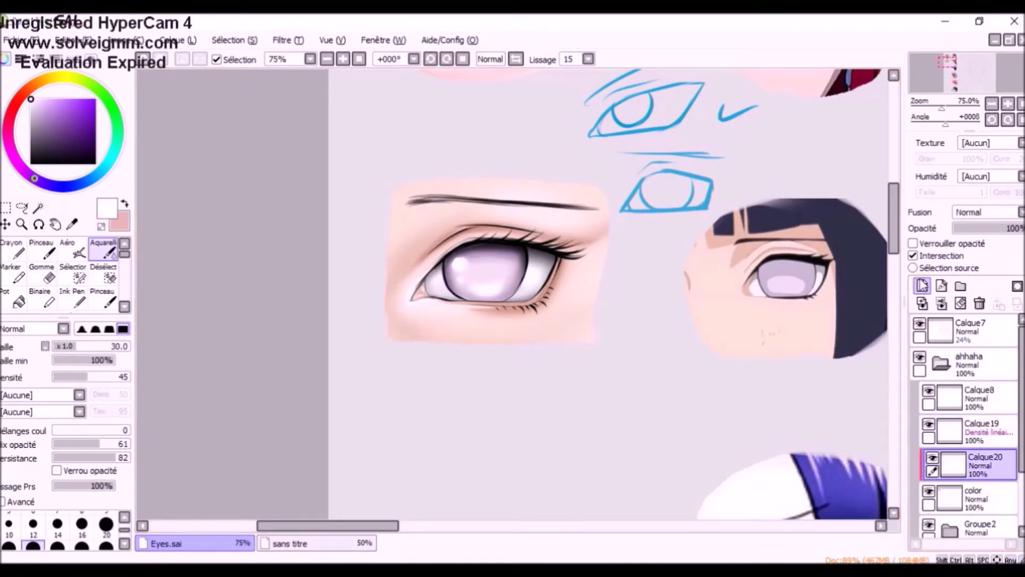
{"action": "left_click", "coordinate": [119, 201]}
{"action": "left_click", "coordinate": [74, 125]}
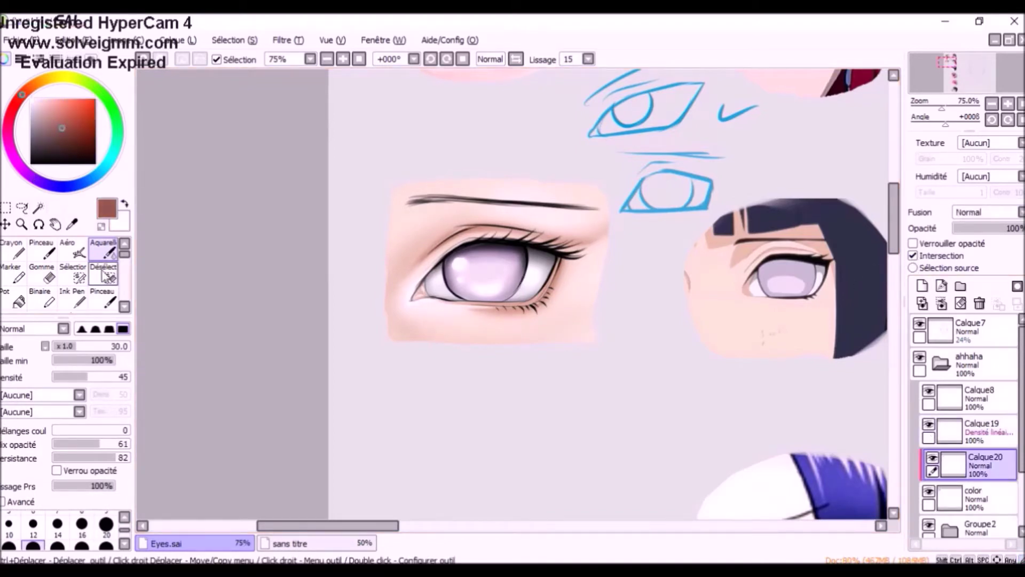
{"action": "left_click", "coordinate": [103, 298]}
{"action": "key", "text": "bracketleft"}
{"action": "key", "text": "bracketleft"}
{"action": "key", "text": "bracketleft"}
{"action": "key", "text": "bracketleft"}
{"action": "key", "text": "bracketleft"}
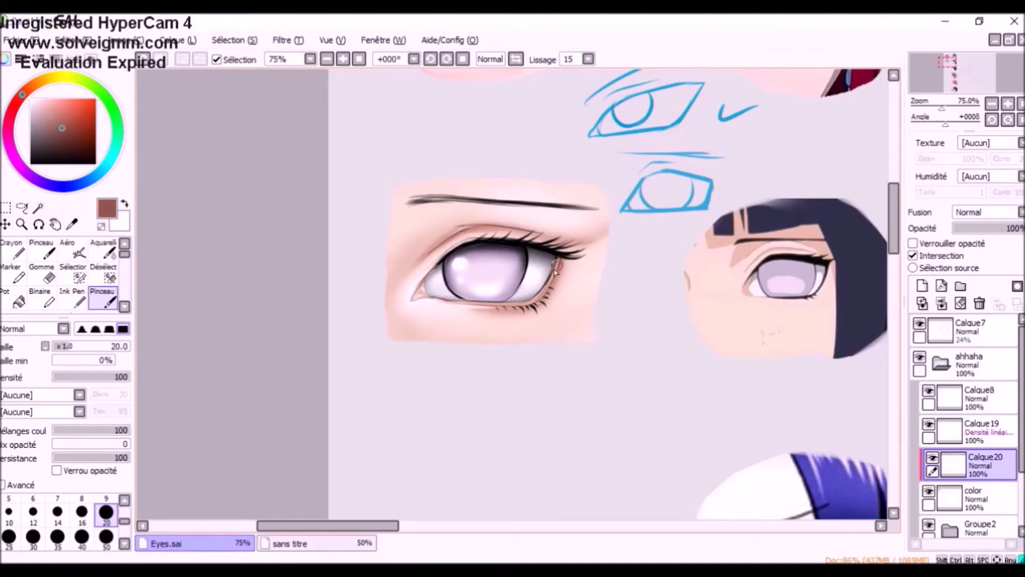
Soften the iris outline on the color layer and the iris fill's edge on Calque16 with the size 20 Aquarelle brush
{"action": "left_click", "coordinate": [973, 493]}
{"action": "left_click", "coordinate": [104, 250]}
{"action": "left_click", "coordinate": [106, 526]}
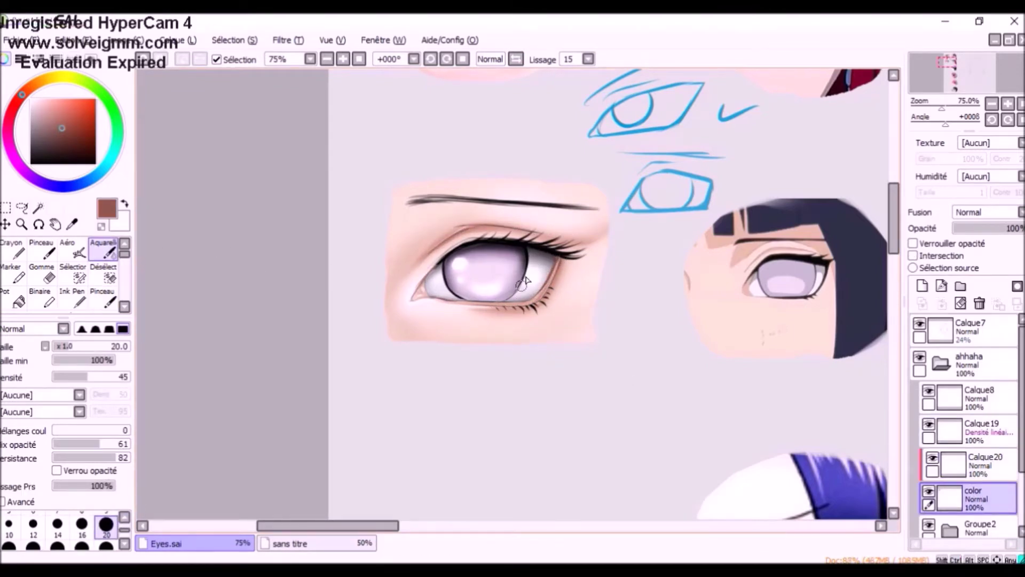
{"action": "left_click", "coordinate": [950, 530]}
{"action": "left_click_drag", "start_coordinate": [1021, 358], "coordinate": [1021, 422]}
{"action": "left_click", "coordinate": [990, 432]}
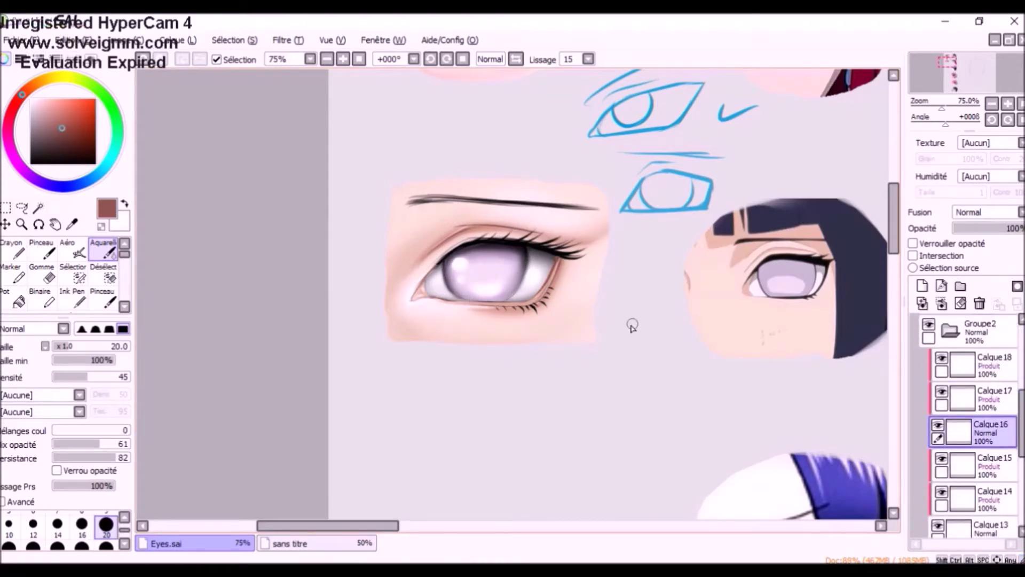
{"action": "scroll", "coordinate": [632, 325], "scroll_direction": "down", "scroll_amount": 1}
Sample the dark navy from the reference hair and tint the eyebrow with it on Calque20 using the size 50 brush
{"action": "left_click", "coordinate": [950, 330]}
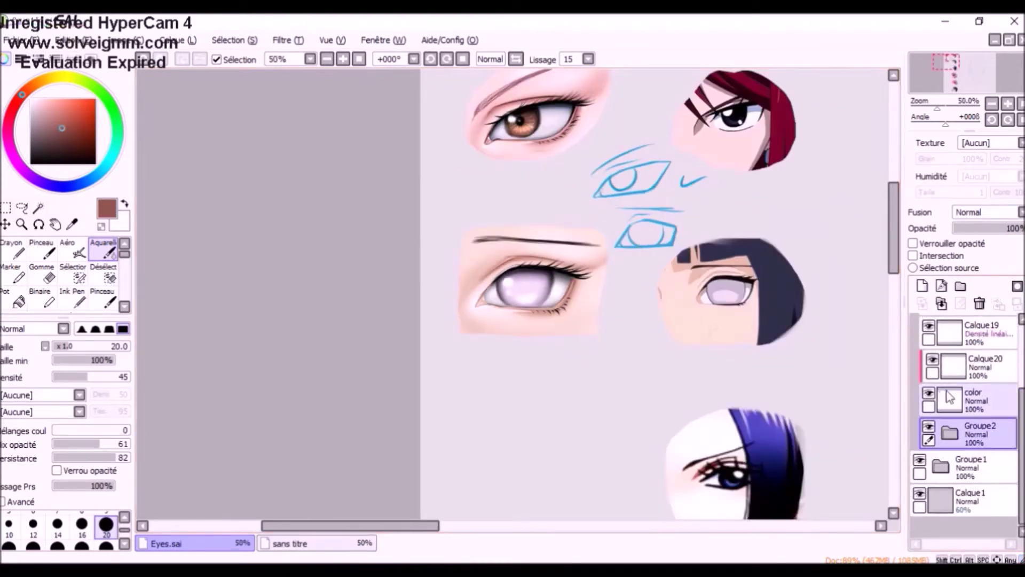
{"action": "left_click", "coordinate": [951, 397]}
{"action": "left_click", "coordinate": [71, 224]}
{"action": "left_click", "coordinate": [769, 267]}
{"action": "left_click", "coordinate": [954, 370]}
{"action": "left_click", "coordinate": [103, 298]}
{"action": "left_click", "coordinate": [105, 537]}
{"action": "left_click_drag", "start_coordinate": [482, 239], "coordinate": [547, 239]}
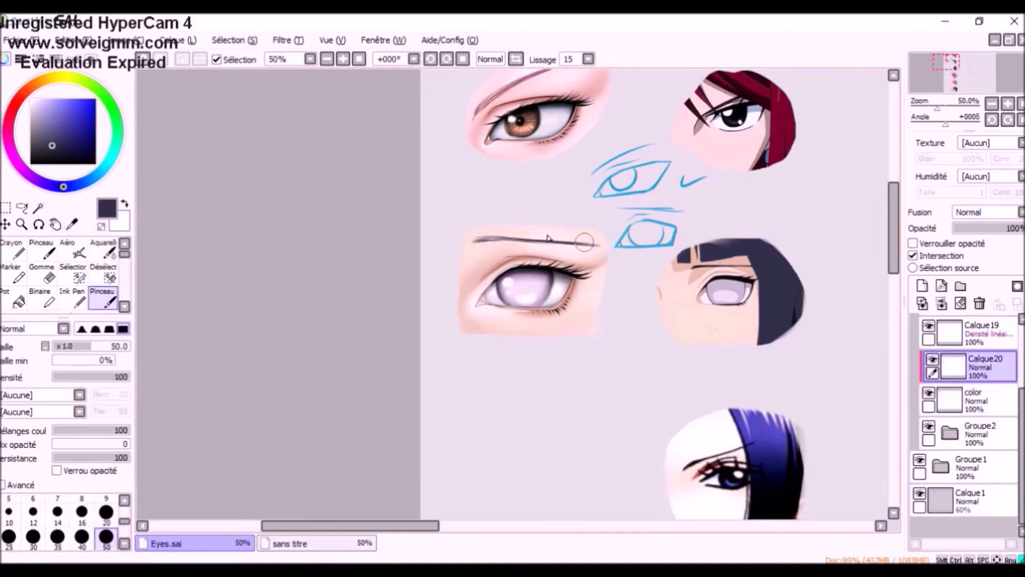
Create a new folder, move the color and Calque20 layers into it, and collapse it
{"action": "left_click", "coordinate": [967, 398]}
{"action": "left_click", "coordinate": [960, 286]}
{"action": "left_click_drag", "start_coordinate": [964, 432], "coordinate": [964, 401]}
{"action": "left_click_drag", "start_coordinate": [963, 368], "coordinate": [961, 396]}
{"action": "left_click_drag", "start_coordinate": [961, 334], "coordinate": [960, 359]}
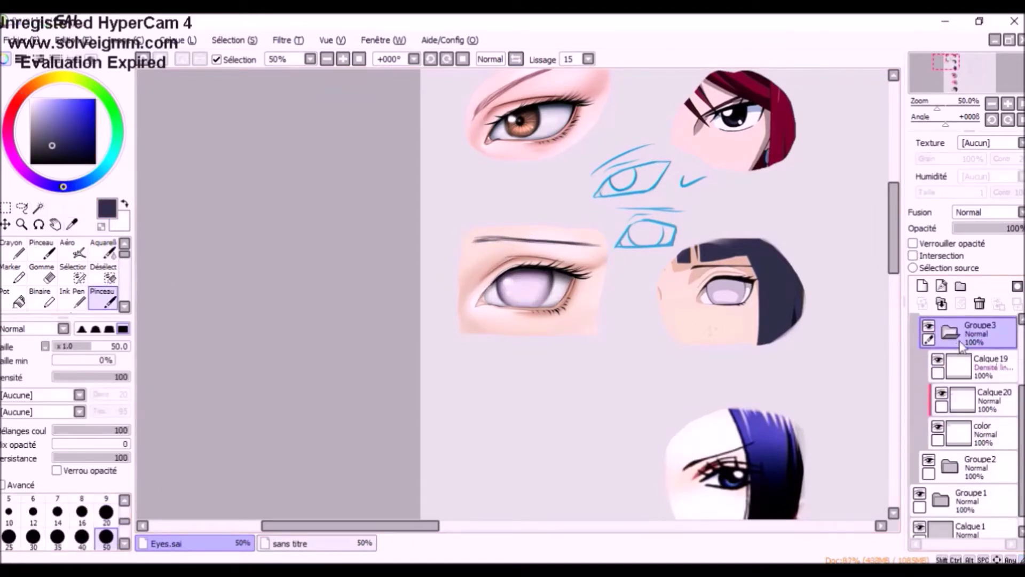
{"action": "scroll", "coordinate": [1008, 382], "scroll_direction": "up", "scroll_amount": 3}
{"action": "left_click", "coordinate": [950, 384]}
Merge the Groupe2 and Groupe3 folders into a single layer, and merge Calque19 down into it
{"action": "left_click", "coordinate": [949, 417]}
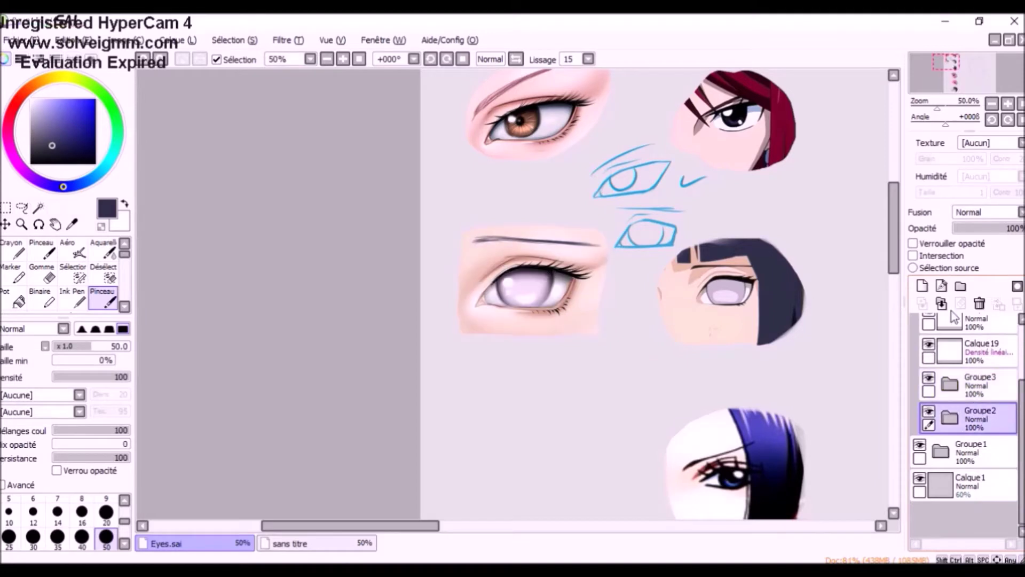
{"action": "left_click", "coordinate": [942, 304]}
{"action": "left_click", "coordinate": [951, 385]}
{"action": "left_click", "coordinate": [945, 306]}
{"action": "left_click", "coordinate": [950, 417]}
{"action": "left_click", "coordinate": [950, 385]}
{"action": "left_click", "coordinate": [944, 306]}
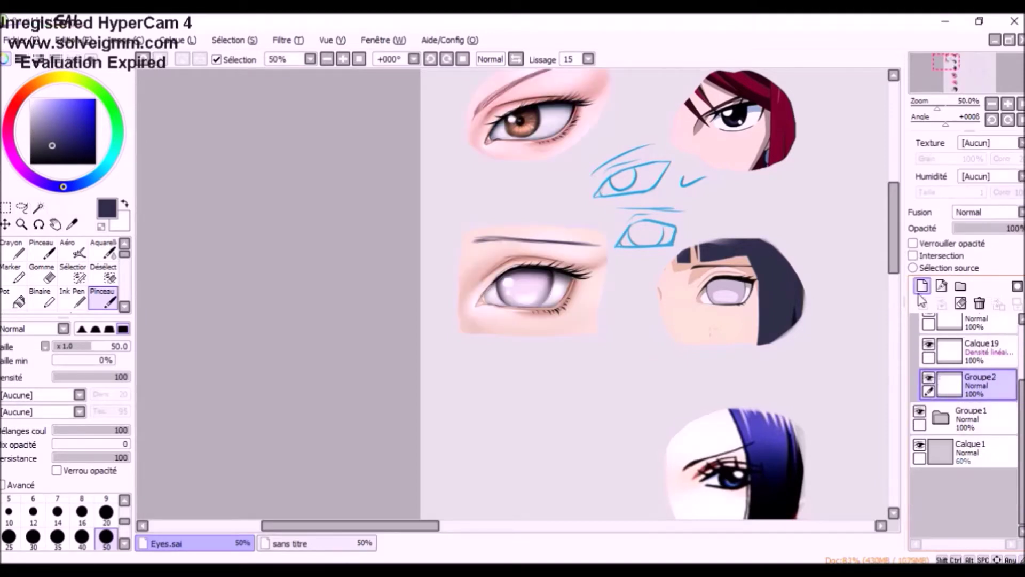
{"action": "left_click", "coordinate": [951, 351]}
{"action": "left_click", "coordinate": [943, 304]}
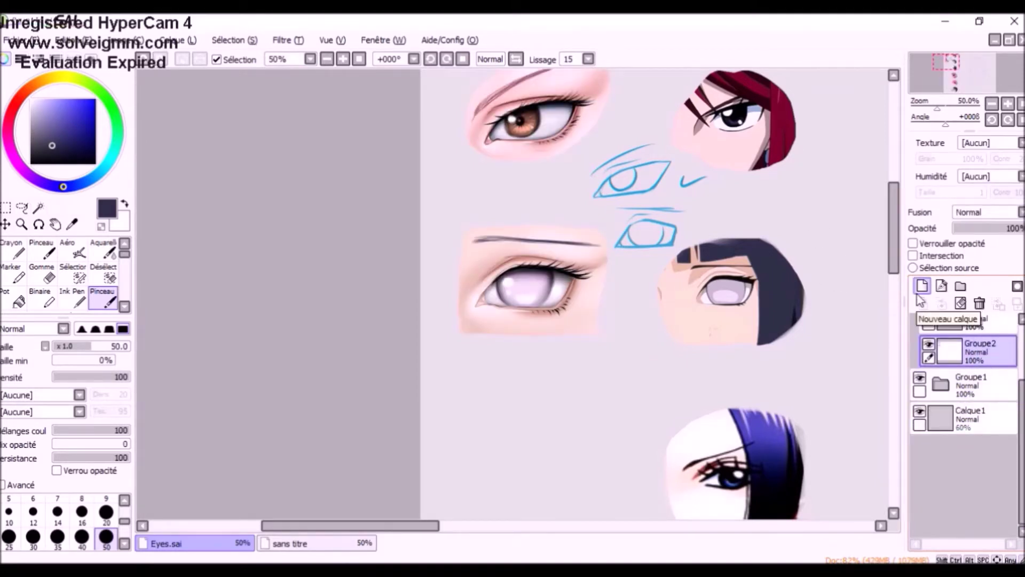
{"action": "scroll", "coordinate": [579, 253], "scroll_direction": "down", "scroll_amount": 2}
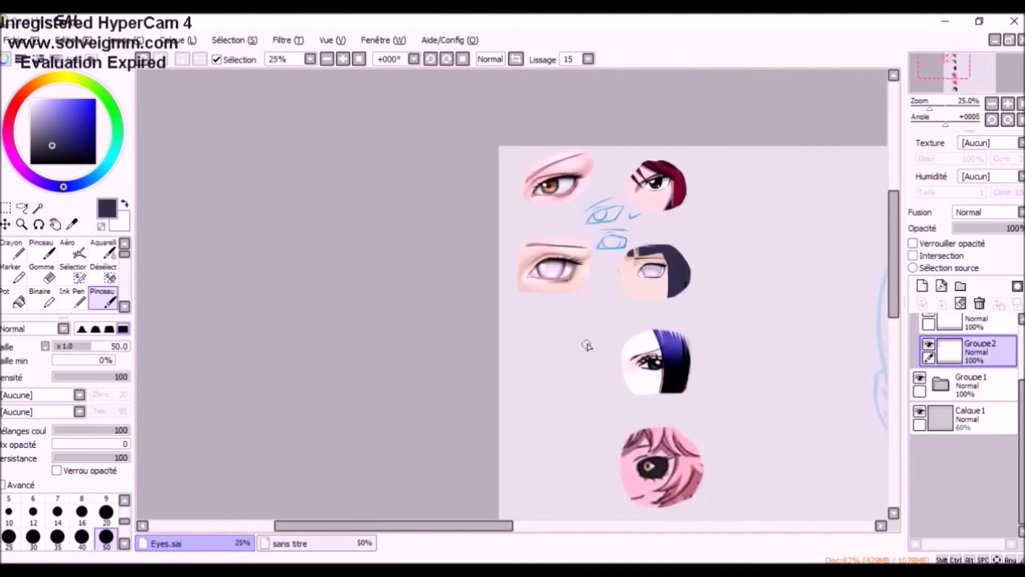
{"action": "scroll", "coordinate": [585, 347], "scroll_direction": "up", "scroll_amount": 2}
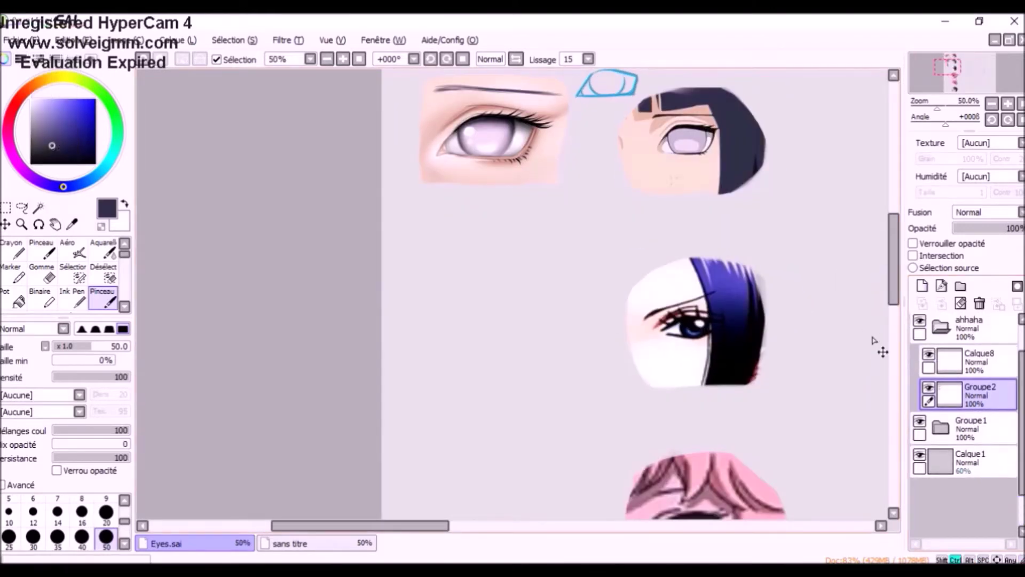
On the Calque8 layer, sample the guide blue and outline an eye with its iris above the purple-haired reference using the size 20 brush
{"action": "left_click", "coordinate": [954, 365]}
{"action": "left_click", "coordinate": [637, 88], "text": "alt"}
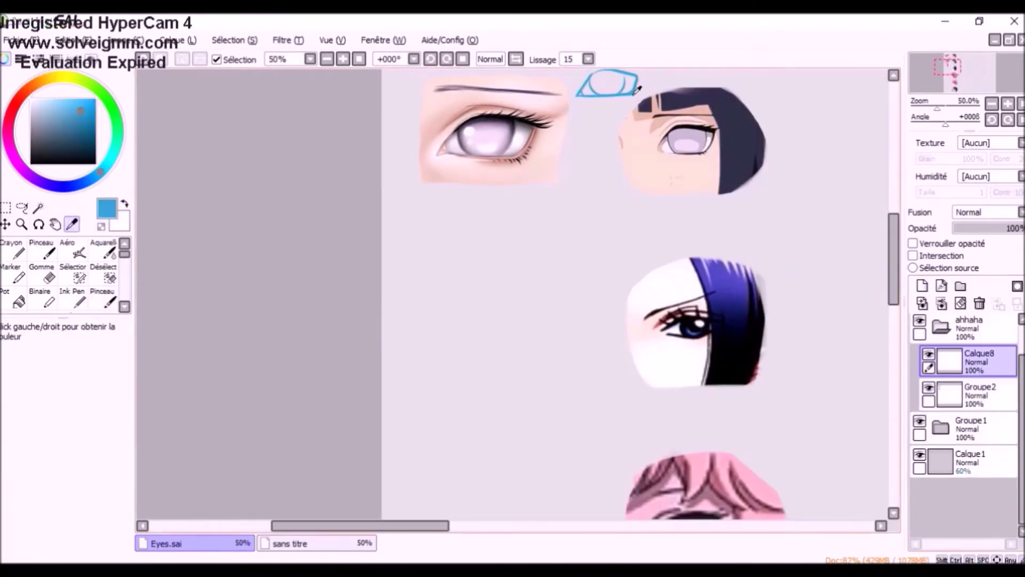
{"action": "mouse_move", "coordinate": [560, 252]}
{"action": "left_mouse_down"}
{"action": "mouse_move", "coordinate": [604, 224]}
{"action": "mouse_move", "coordinate": [660, 234]}
{"action": "mouse_move", "coordinate": [623, 262]}
{"action": "mouse_move", "coordinate": [659, 242]}
{"action": "mouse_move", "coordinate": [630, 261]}
{"action": "left_mouse_up"}
{"action": "key", "text": "ctrl+z"}
{"action": "left_click", "coordinate": [106, 512]}
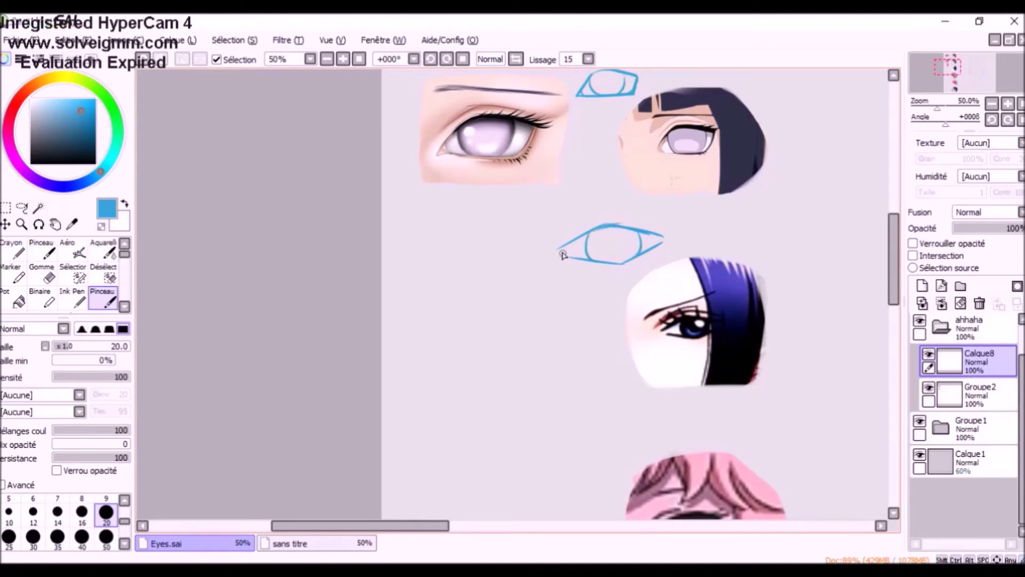
{"action": "left_click_drag", "start_coordinate": [553, 256], "coordinate": [570, 260]}
Add an eyelid crease and a slanted eyebrow to the blue eye guide
{"action": "left_click_drag", "start_coordinate": [555, 239], "coordinate": [611, 217]}
{"action": "left_click_drag", "start_coordinate": [594, 220], "coordinate": [657, 230]}
{"action": "key", "text": "ctrl+z"}
{"action": "left_click_drag", "start_coordinate": [594, 220], "coordinate": [653, 227]}
{"action": "key", "text": "ctrl+z"}
{"action": "left_click_drag", "start_coordinate": [547, 221], "coordinate": [639, 198]}
On the Groupe2 layer, draw the new eye's upper lid curve beside the blue guide with a black size 9 brush
{"action": "left_click", "coordinate": [981, 396]}
{"action": "left_click_drag", "start_coordinate": [588, 295], "coordinate": [597, 282]}
{"action": "left_click", "coordinate": [124, 204]}
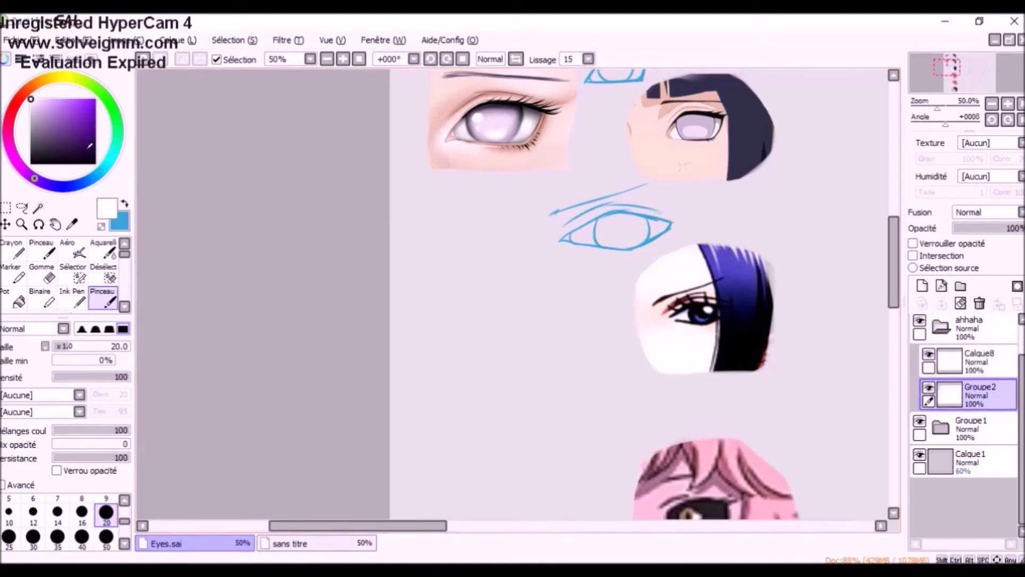
{"action": "left_click", "coordinate": [95, 163]}
{"action": "left_click", "coordinate": [106, 499]}
{"action": "scroll", "coordinate": [456, 245], "scroll_direction": "up", "scroll_amount": 2}
{"action": "left_click_drag", "start_coordinate": [286, 293], "coordinate": [340, 267]}
{"action": "left_click_drag", "start_coordinate": [402, 251], "coordinate": [451, 265]}
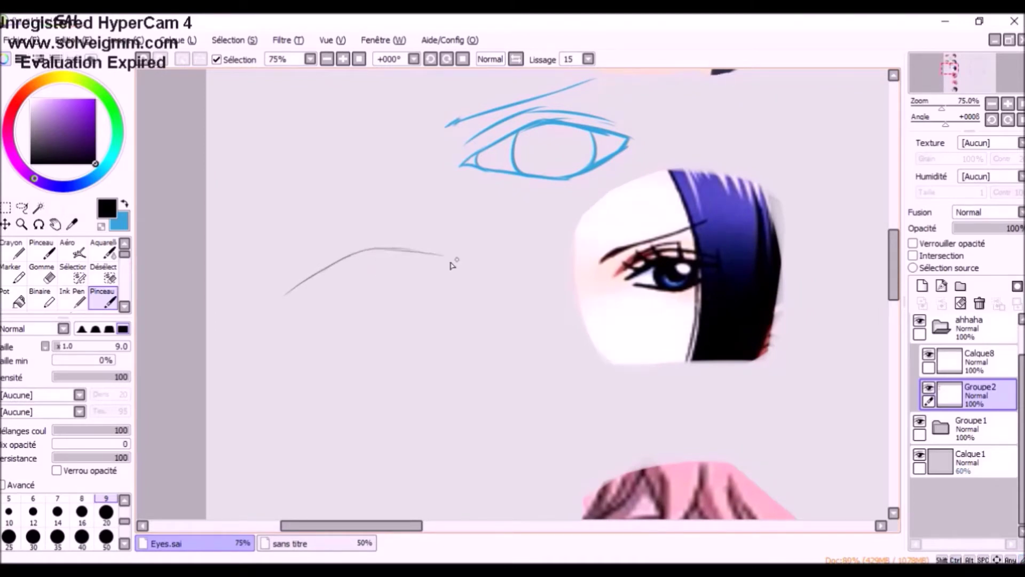
Sketch the inner corner and the lower lid line up to the eye's outer corner, undoing unsatisfactory strokes
{"action": "left_click_drag", "start_coordinate": [275, 305], "coordinate": [314, 303]}
{"action": "left_click_drag", "start_coordinate": [421, 320], "coordinate": [465, 263]}
{"action": "key", "text": "ctrl+z"}
{"action": "key", "text": "ctrl+z"}
{"action": "left_click_drag", "start_coordinate": [367, 318], "coordinate": [453, 301]}
{"action": "key", "text": "ctrl"}
{"action": "key", "text": "ctrl+z"}
{"action": "mouse_move", "coordinate": [389, 322]}
{"action": "left_mouse_down"}
{"action": "mouse_move", "coordinate": [484, 274]}
{"action": "mouse_move", "coordinate": [370, 316]}
{"action": "mouse_move", "coordinate": [452, 297]}
{"action": "left_mouse_up"}
{"action": "key", "text": "ctrl+z"}
{"action": "key", "text": "ctrl+z"}
{"action": "key", "text": "ctrl+z"}
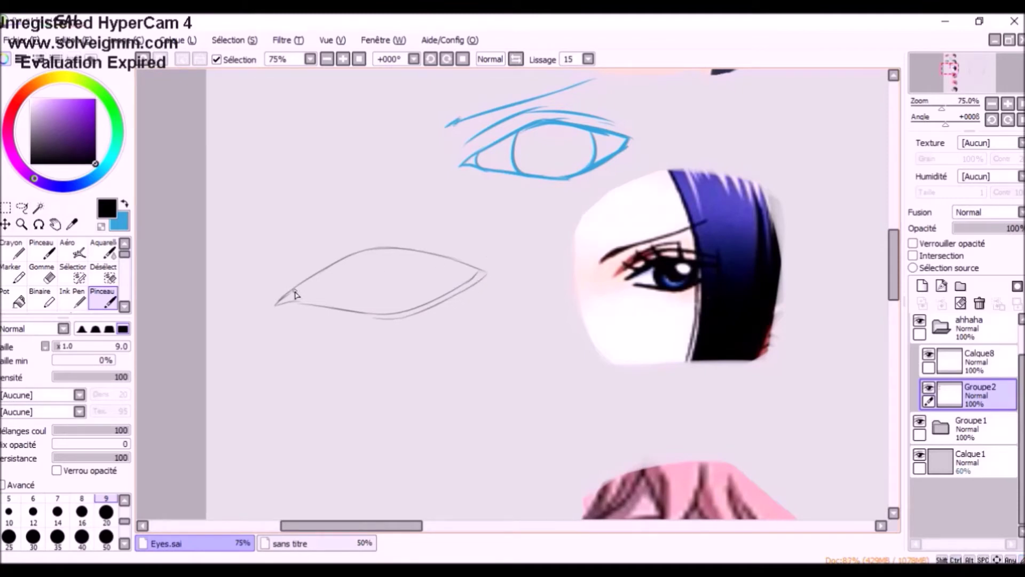
{"action": "key", "text": "ctrl+z"}
Add an inner line from the tear duct along the upper lid and sketch the round iris between the lids
{"action": "mouse_move", "coordinate": [293, 301]}
{"action": "left_mouse_down"}
{"action": "mouse_move", "coordinate": [305, 304]}
{"action": "mouse_move", "coordinate": [313, 274]}
{"action": "mouse_move", "coordinate": [352, 253]}
{"action": "left_mouse_up"}
{"action": "left_click_drag", "start_coordinate": [306, 281], "coordinate": [360, 250]}
{"action": "key", "text": "ctrl+z"}
{"action": "left_click_drag", "start_coordinate": [332, 265], "coordinate": [342, 305]}
{"action": "key", "text": "ctrl+z"}
{"action": "key", "text": "ctrl+z"}
{"action": "left_click_drag", "start_coordinate": [414, 255], "coordinate": [423, 294]}
Draw the thin eyelid crease above the upper lid
{"action": "mouse_move", "coordinate": [300, 262]}
{"action": "left_mouse_down"}
{"action": "mouse_move", "coordinate": [382, 225]}
{"action": "mouse_move", "coordinate": [452, 246]}
{"action": "left_mouse_up"}
{"action": "key", "text": "ctrl+z"}
{"action": "left_click_drag", "start_coordinate": [366, 229], "coordinate": [448, 241]}
{"action": "key", "text": "ctrl+z"}
{"action": "left_click_drag", "start_coordinate": [368, 225], "coordinate": [378, 239]}
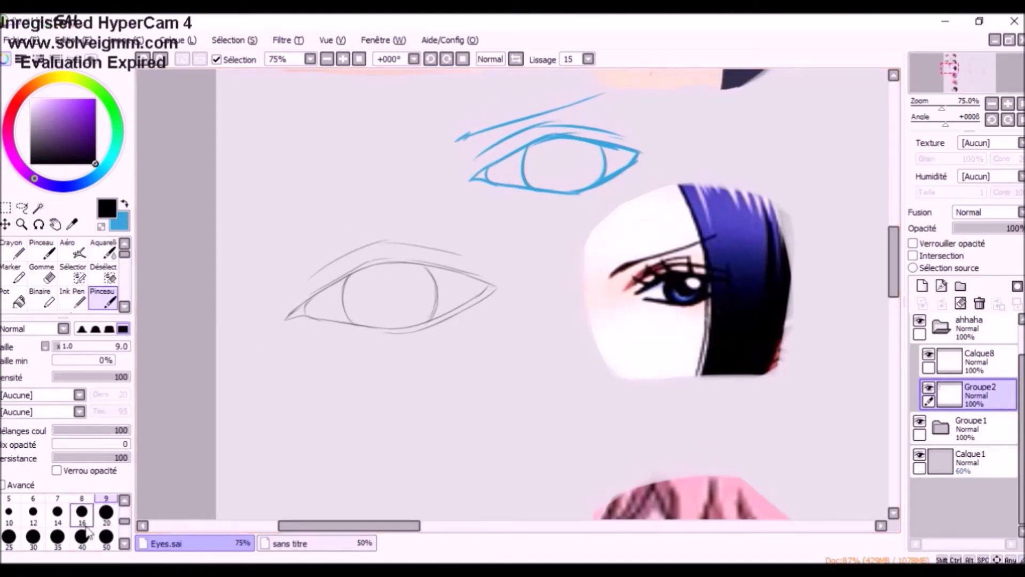
Draw the slanted eyebrow line above the eye with the size 20 brush
{"action": "left_click", "coordinate": [106, 513]}
{"action": "left_click_drag", "start_coordinate": [289, 254], "coordinate": [276, 265]}
{"action": "left_click_drag", "start_coordinate": [353, 230], "coordinate": [435, 197]}
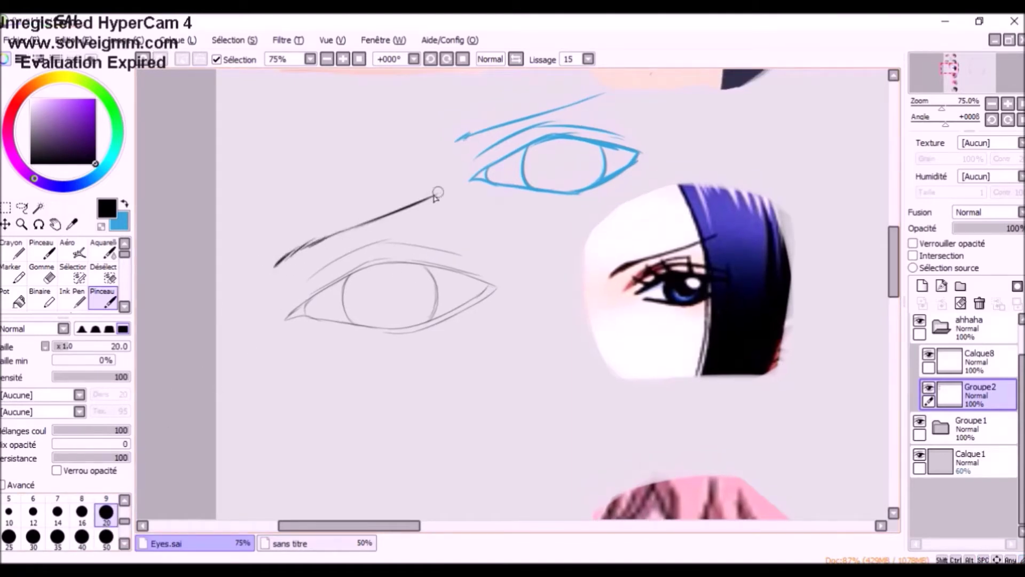
{"action": "key", "text": "ctrl+z"}
Thicken the upper lid line and the outer corner of the eye in black
{"action": "left_click_drag", "start_coordinate": [304, 303], "coordinate": [382, 264]}
{"action": "mouse_move", "coordinate": [363, 267]}
{"action": "left_mouse_down"}
{"action": "mouse_move", "coordinate": [418, 263]}
{"action": "mouse_move", "coordinate": [490, 287]}
{"action": "mouse_move", "coordinate": [458, 308]}
{"action": "left_mouse_up"}
{"action": "key", "text": "ctrl+z"}
{"action": "left_click_drag", "start_coordinate": [339, 278], "coordinate": [376, 270]}
{"action": "left_click_drag", "start_coordinate": [441, 264], "coordinate": [493, 286]}
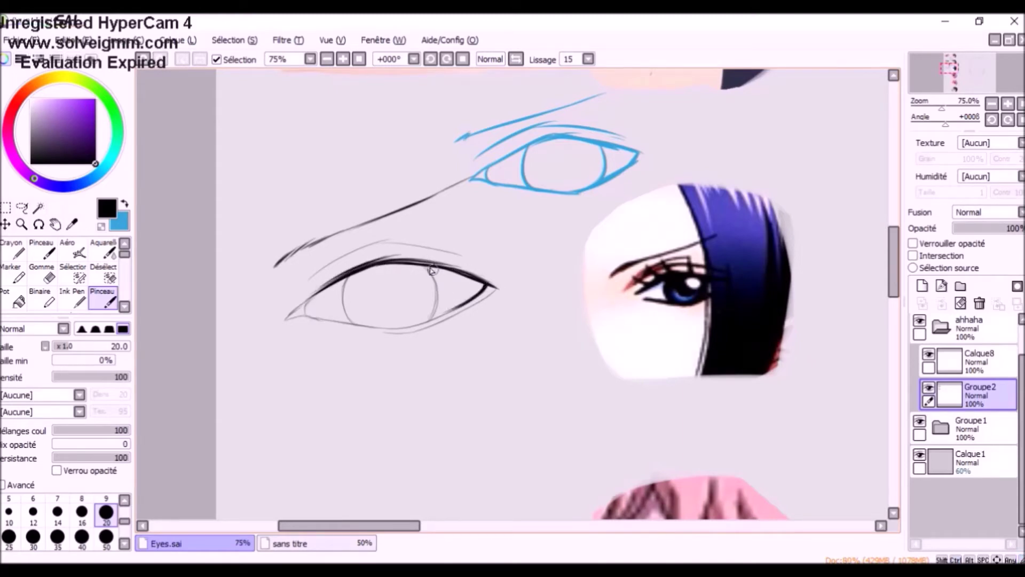
Draw curved lashes of varied length along the whole upper lid
{"action": "left_click_drag", "start_coordinate": [301, 273], "coordinate": [331, 282]}
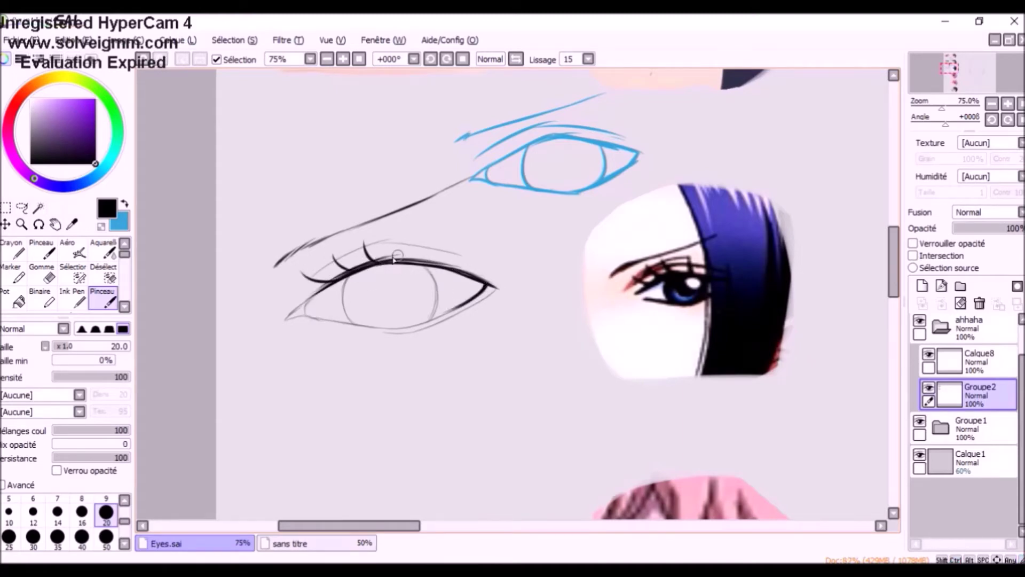
{"action": "left_click_drag", "start_coordinate": [407, 253], "coordinate": [412, 262]}
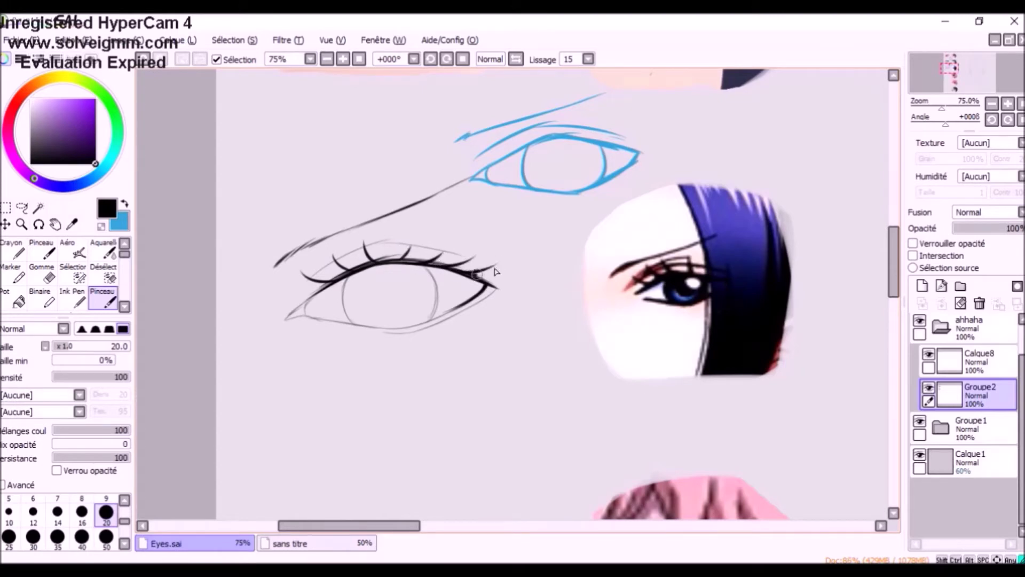
{"action": "mouse_move", "coordinate": [342, 252]}
{"action": "left_mouse_down"}
{"action": "mouse_move", "coordinate": [352, 266]}
{"action": "mouse_move", "coordinate": [374, 265]}
{"action": "left_mouse_up"}
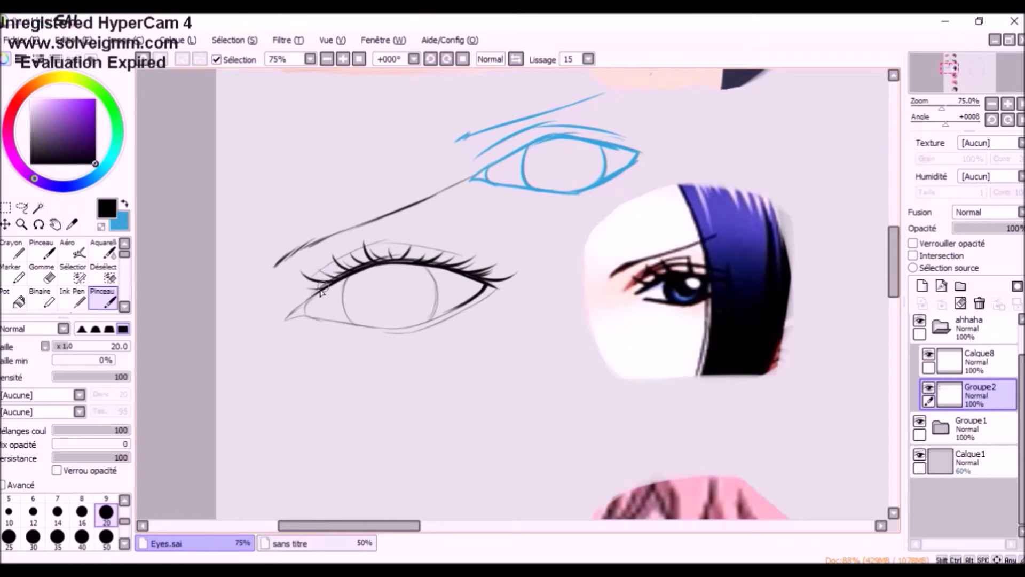
Add outer corner lashes and a row of short lashes along the outer half of the lower lid
{"action": "left_click_drag", "start_coordinate": [490, 284], "coordinate": [517, 288]}
{"action": "left_click_drag", "start_coordinate": [458, 316], "coordinate": [450, 323]}
{"action": "left_click_drag", "start_coordinate": [466, 310], "coordinate": [460, 318]}
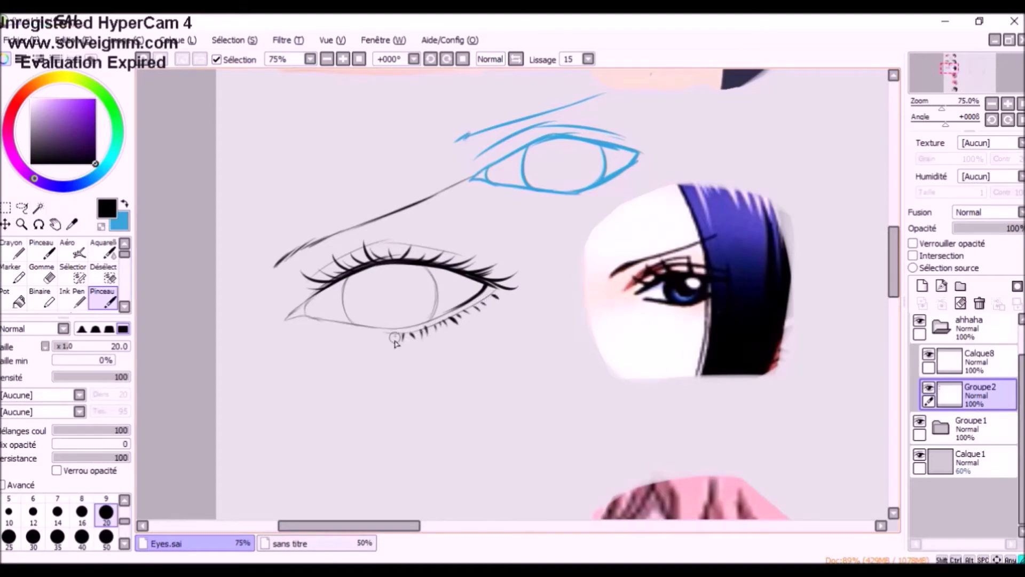
{"action": "scroll", "coordinate": [375, 290], "scroll_direction": "down", "scroll_amount": 1}
{"action": "scroll", "coordinate": [401, 323], "scroll_direction": "up", "scroll_amount": 1}
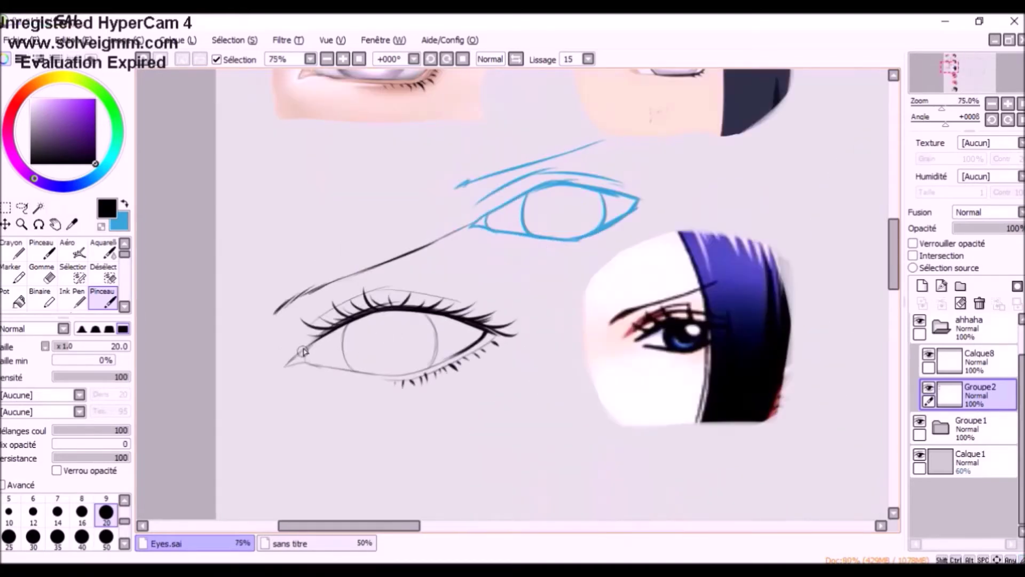
Ink the upper lid near the inner corner and both sides of the iris with heavier black lines
{"action": "left_click_drag", "start_coordinate": [307, 357], "coordinate": [341, 323]}
{"action": "mouse_move", "coordinate": [342, 327]}
{"action": "left_mouse_down"}
{"action": "mouse_move", "coordinate": [347, 362]}
{"action": "mouse_move", "coordinate": [407, 376]}
{"action": "left_mouse_up"}
{"action": "key", "text": "ctrl+z"}
{"action": "key", "text": "ctrl+z"}
{"action": "left_click_drag", "start_coordinate": [340, 368], "coordinate": [442, 366]}
{"action": "key", "text": "ctrl+z"}
{"action": "key", "text": "ctrl+z"}
{"action": "left_click_drag", "start_coordinate": [426, 317], "coordinate": [434, 366]}
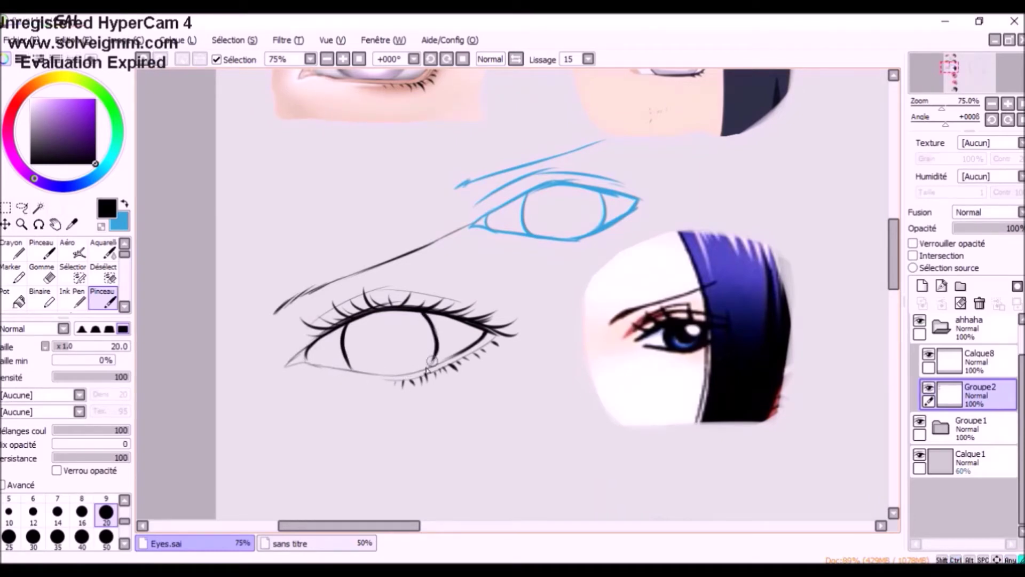
Ink the outer lower lid and the eyelid crease, and build up the eyebrow with hair strokes
{"action": "left_click_drag", "start_coordinate": [404, 383], "coordinate": [472, 350]}
{"action": "left_click_drag", "start_coordinate": [403, 377], "coordinate": [433, 355]}
{"action": "mouse_move", "coordinate": [347, 314]}
{"action": "left_mouse_down"}
{"action": "mouse_move", "coordinate": [371, 292]}
{"action": "mouse_move", "coordinate": [421, 292]}
{"action": "left_mouse_up"}
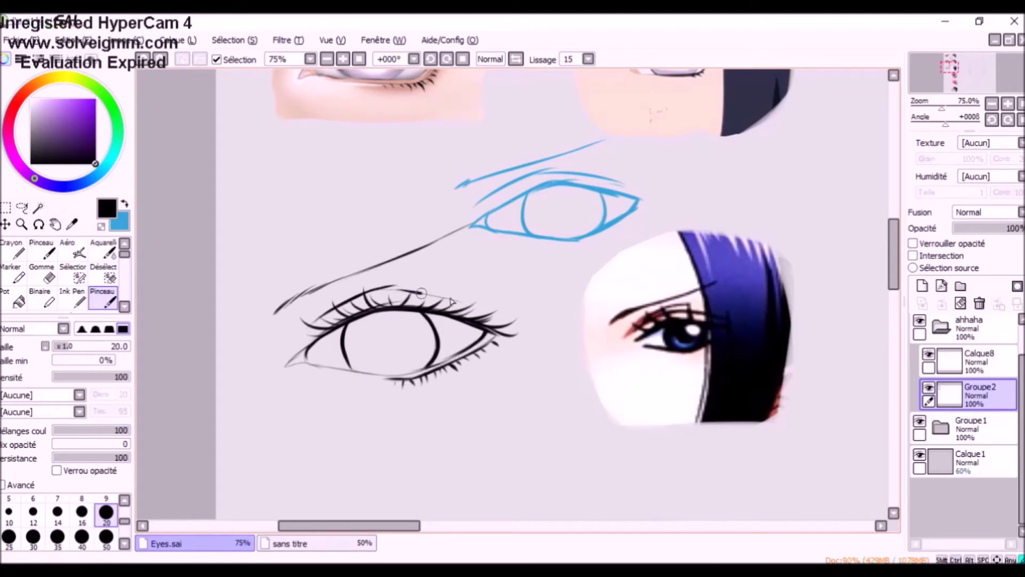
{"action": "key", "text": "ctrl+z"}
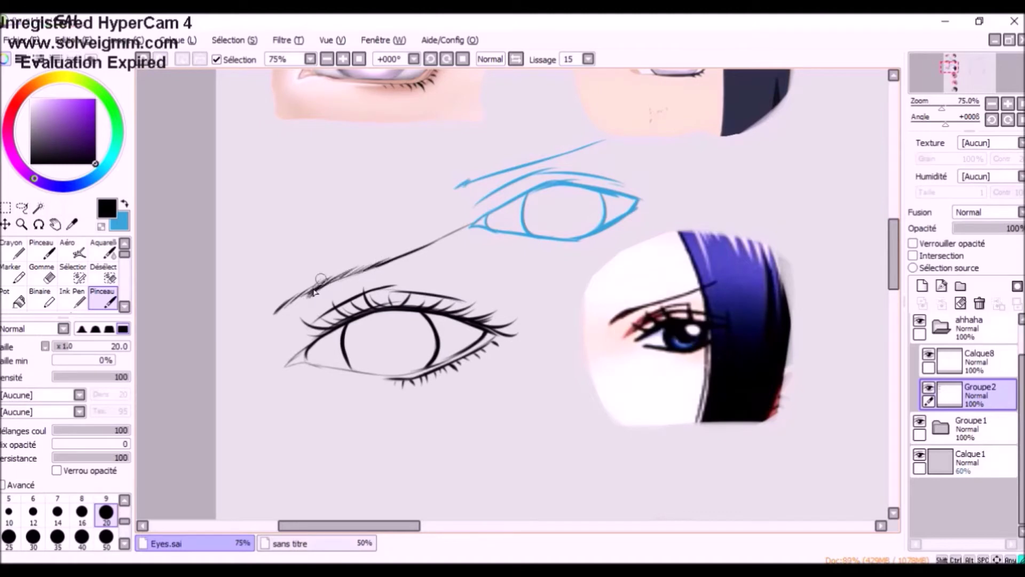
{"action": "left_click_drag", "start_coordinate": [316, 292], "coordinate": [482, 215]}
Create a folder named color, place it below the Groupe2 layer, and add a new layer inside it
{"action": "left_click", "coordinate": [960, 286]}
{"action": "left_click_drag", "start_coordinate": [982, 395], "coordinate": [982, 435]}
{"action": "double_click", "coordinate": [982, 427]}
{"action": "type", "text": "color"}
{"action": "key", "text": "Return"}
{"action": "left_click", "coordinate": [921, 285]}
Sample white from the reference skin, outline a rectangular patch around the eye with the size 50 brush, and fill it with white
{"action": "left_click", "coordinate": [645, 387], "text": "alt"}
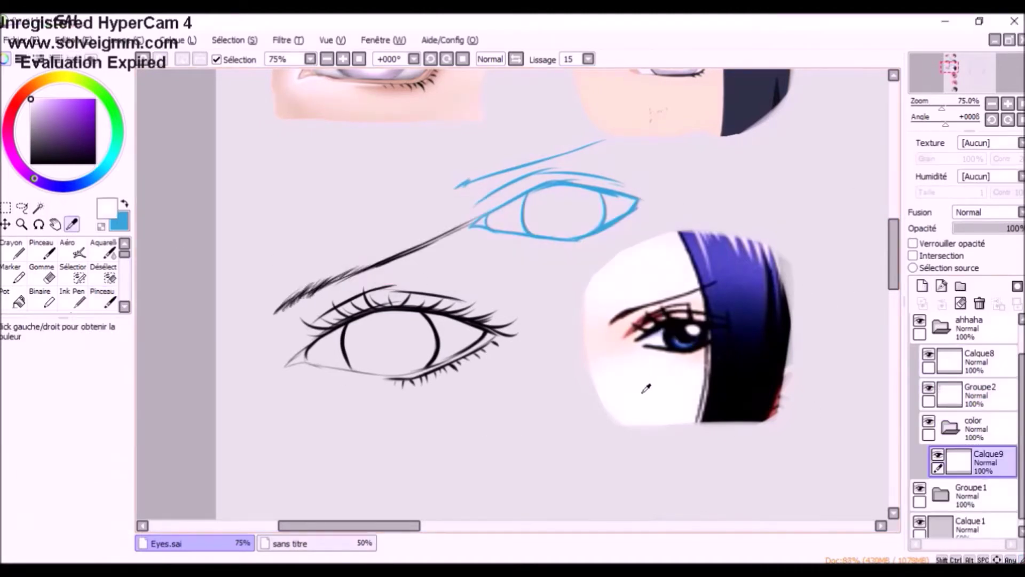
{"action": "key", "text": "bracketright"}
{"action": "key", "text": "bracketright"}
{"action": "key", "text": "bracketright"}
{"action": "key", "text": "bracketright"}
{"action": "key", "text": "bracketright"}
{"action": "mouse_move", "coordinate": [287, 290]}
{"action": "left_mouse_down"}
{"action": "mouse_move", "coordinate": [289, 401]}
{"action": "mouse_move", "coordinate": [402, 406]}
{"action": "mouse_move", "coordinate": [511, 261]}
{"action": "left_mouse_up"}
{"action": "left_click_drag", "start_coordinate": [512, 223], "coordinate": [514, 407]}
{"action": "left_click_drag", "start_coordinate": [283, 407], "coordinate": [504, 406]}
{"action": "left_click_drag", "start_coordinate": [284, 291], "coordinate": [285, 236]}
{"action": "left_click_drag", "start_coordinate": [285, 234], "coordinate": [506, 218]}
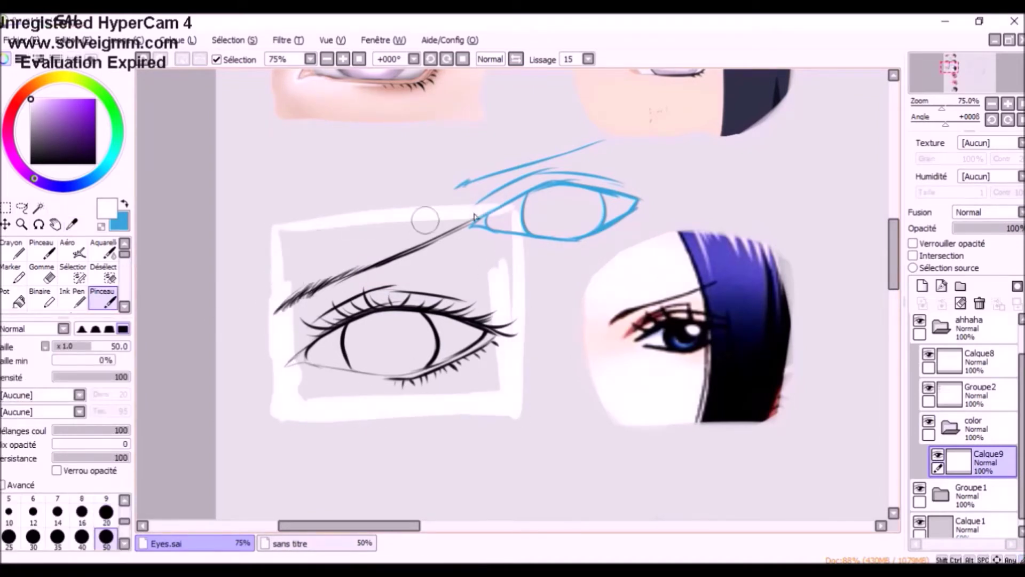
{"action": "left_click", "coordinate": [14, 299]}
{"action": "left_click", "coordinate": [328, 297]}
{"action": "left_click", "coordinate": [103, 298]}
{"action": "mouse_move", "coordinate": [282, 271]}
{"action": "left_mouse_down"}
{"action": "mouse_move", "coordinate": [272, 394]}
{"action": "mouse_move", "coordinate": [290, 412]}
{"action": "left_mouse_up"}
{"action": "mouse_move", "coordinate": [270, 220]}
{"action": "left_mouse_down"}
{"action": "mouse_move", "coordinate": [270, 290]}
{"action": "mouse_move", "coordinate": [271, 222]}
{"action": "mouse_move", "coordinate": [338, 228]}
{"action": "mouse_move", "coordinate": [498, 203]}
{"action": "mouse_move", "coordinate": [522, 353]}
{"action": "mouse_move", "coordinate": [487, 393]}
{"action": "mouse_move", "coordinate": [284, 226]}
{"action": "mouse_move", "coordinate": [278, 395]}
{"action": "left_mouse_up"}
{"action": "scroll", "coordinate": [409, 375], "scroll_direction": "down", "scroll_amount": 1}
{"action": "scroll", "coordinate": [382, 298], "scroll_direction": "up", "scroll_amount": 2}
{"action": "key", "text": "e"}
{"action": "scroll", "coordinate": [299, 293], "scroll_direction": "down", "scroll_amount": 2}
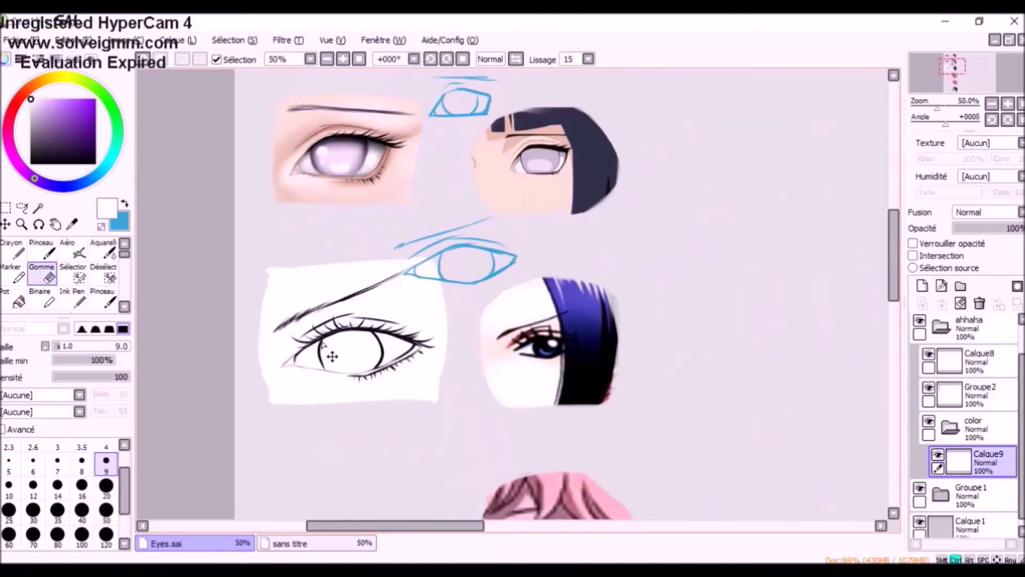
{"action": "key", "text": "ctrl+z"}
{"action": "key", "text": "e"}
{"action": "key", "text": "ctrl+z"}
Sample the reference's pale skin shade and add a layer above Calque9 with Produit blending and Intersection enabled
{"action": "left_click", "coordinate": [72, 224]}
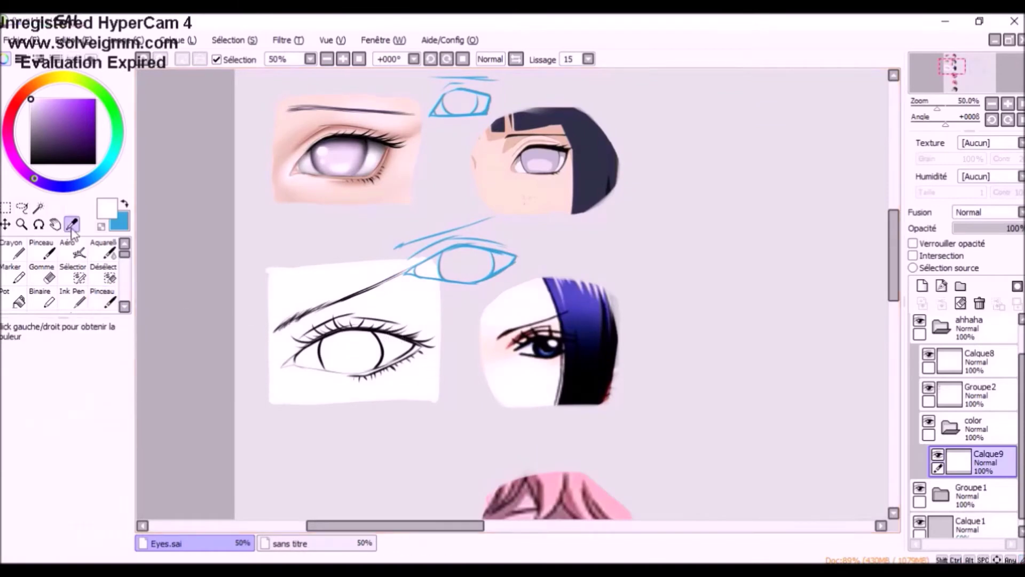
{"action": "left_click", "coordinate": [523, 367]}
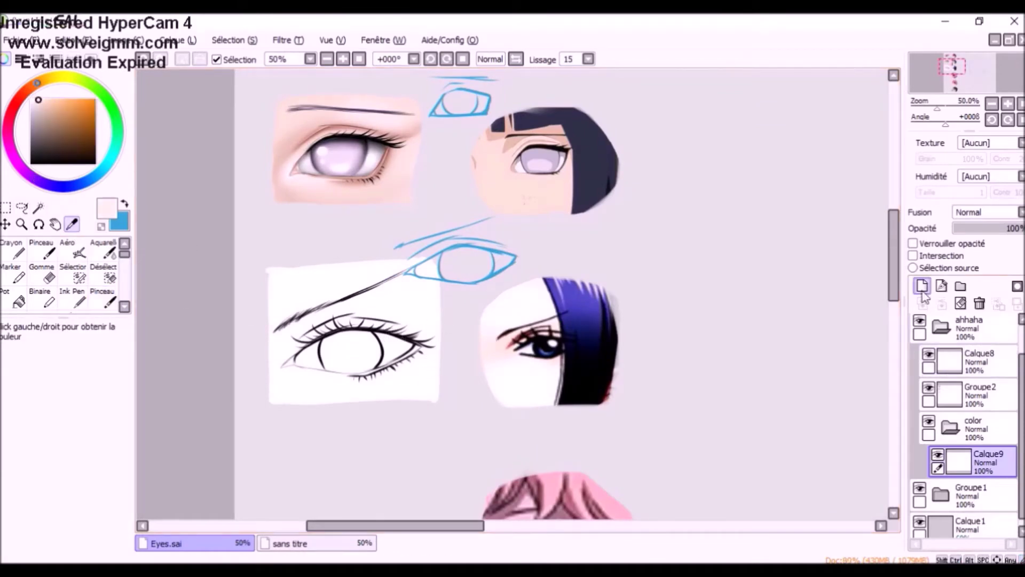
{"action": "left_click", "coordinate": [921, 285]}
{"action": "left_click", "coordinate": [985, 212]}
{"action": "left_click", "coordinate": [969, 232]}
{"action": "left_click", "coordinate": [914, 255]}
Choose a muted pink and shade along the eyelid crease, lower lid and inner corner on Calque10 with the size 50 brush
{"action": "scroll", "coordinate": [320, 360], "scroll_direction": "up", "scroll_amount": 1}
{"action": "left_click", "coordinate": [105, 309]}
{"action": "key", "text": "ctrl+z"}
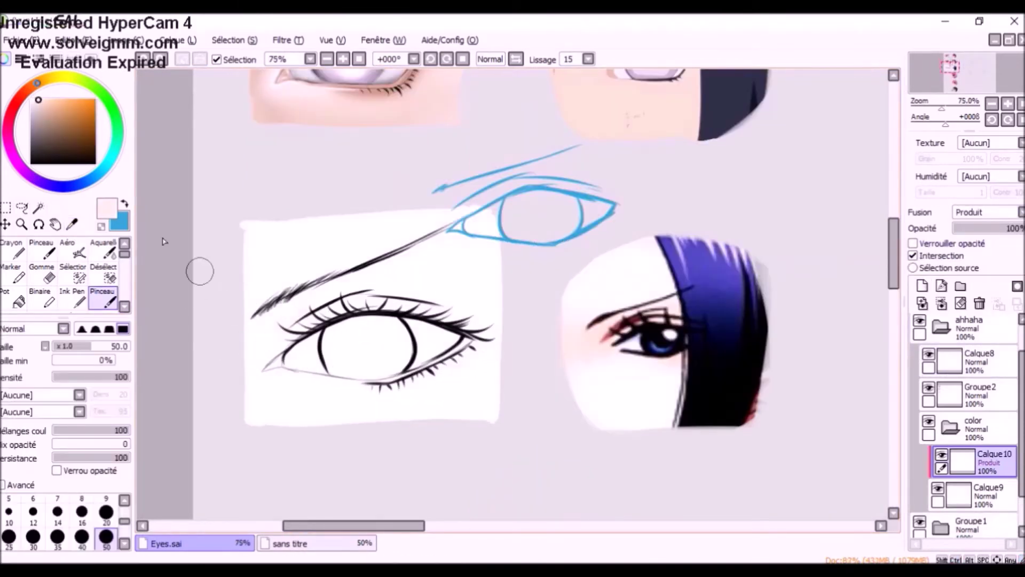
{"action": "left_click", "coordinate": [28, 90]}
{"action": "left_click", "coordinate": [42, 104]}
{"action": "left_click", "coordinate": [46, 111]}
{"action": "mouse_move", "coordinate": [323, 303]}
{"action": "left_mouse_down"}
{"action": "mouse_move", "coordinate": [268, 343]}
{"action": "mouse_move", "coordinate": [310, 310]}
{"action": "mouse_move", "coordinate": [376, 289]}
{"action": "mouse_move", "coordinate": [483, 317]}
{"action": "left_mouse_up"}
{"action": "key", "text": "ctrl+z"}
{"action": "mouse_move", "coordinate": [291, 368]}
{"action": "left_mouse_down"}
{"action": "mouse_move", "coordinate": [367, 383]}
{"action": "mouse_move", "coordinate": [351, 383]}
{"action": "mouse_move", "coordinate": [470, 340]}
{"action": "left_mouse_up"}
{"action": "mouse_move", "coordinate": [352, 392]}
{"action": "left_mouse_down"}
{"action": "mouse_move", "coordinate": [412, 383]}
{"action": "mouse_move", "coordinate": [397, 387]}
{"action": "mouse_move", "coordinate": [479, 342]}
{"action": "left_mouse_up"}
{"action": "key", "text": "ctrl+z"}
{"action": "mouse_move", "coordinate": [297, 338]}
{"action": "left_mouse_down"}
{"action": "mouse_move", "coordinate": [319, 326]}
{"action": "mouse_move", "coordinate": [466, 327]}
{"action": "left_mouse_up"}
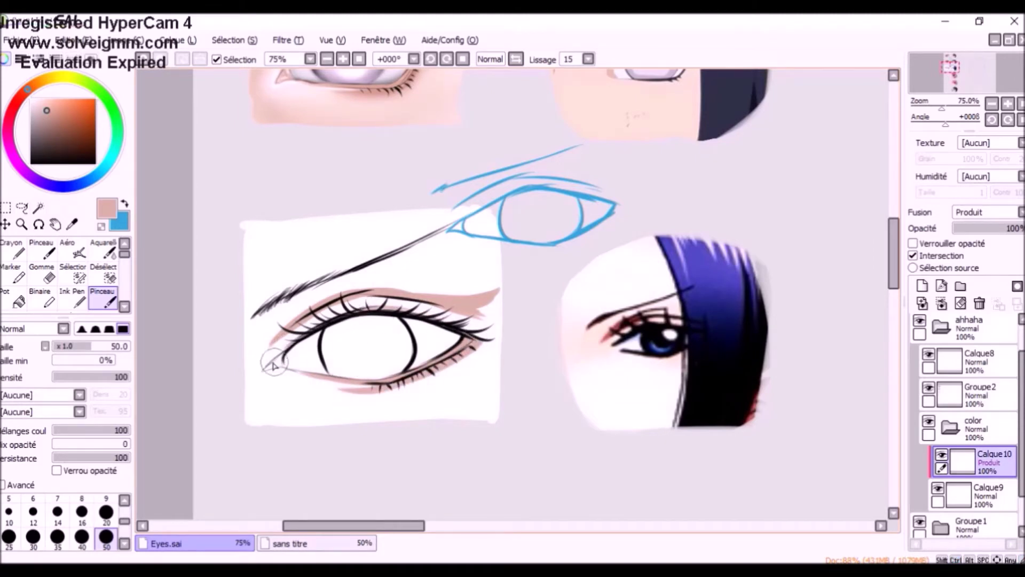
Blend the pink shading around the upper and lower lids with the Aquarelle brush at sizes 30, 50 and 35
{"action": "left_click", "coordinate": [104, 250]}
{"action": "left_click", "coordinate": [33, 545]}
{"action": "mouse_move", "coordinate": [424, 297]}
{"action": "left_mouse_down"}
{"action": "mouse_move", "coordinate": [488, 288]}
{"action": "mouse_move", "coordinate": [388, 279]}
{"action": "left_mouse_up"}
{"action": "left_click", "coordinate": [106, 528]}
{"action": "left_click", "coordinate": [106, 544]}
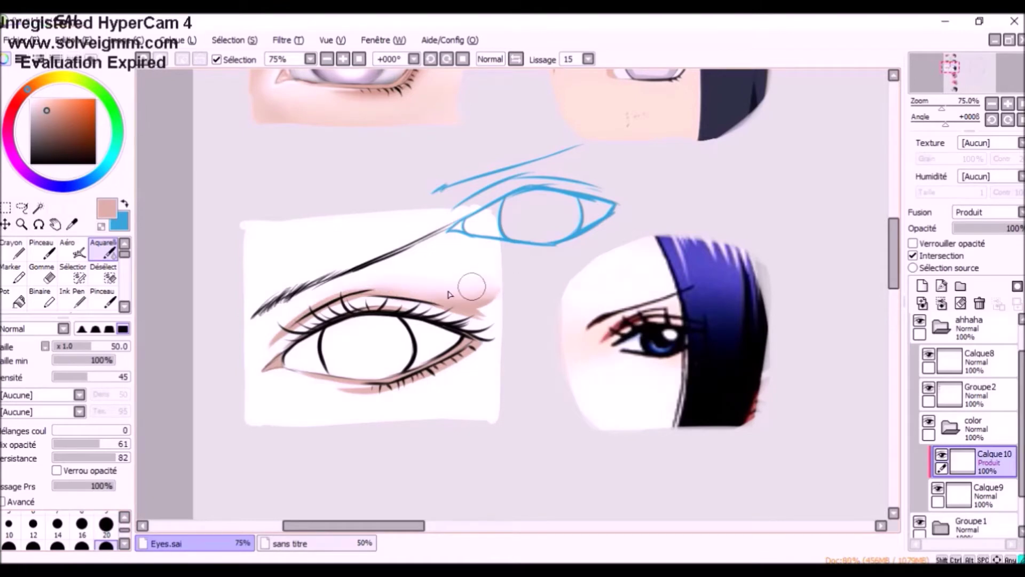
{"action": "left_click", "coordinate": [58, 544]}
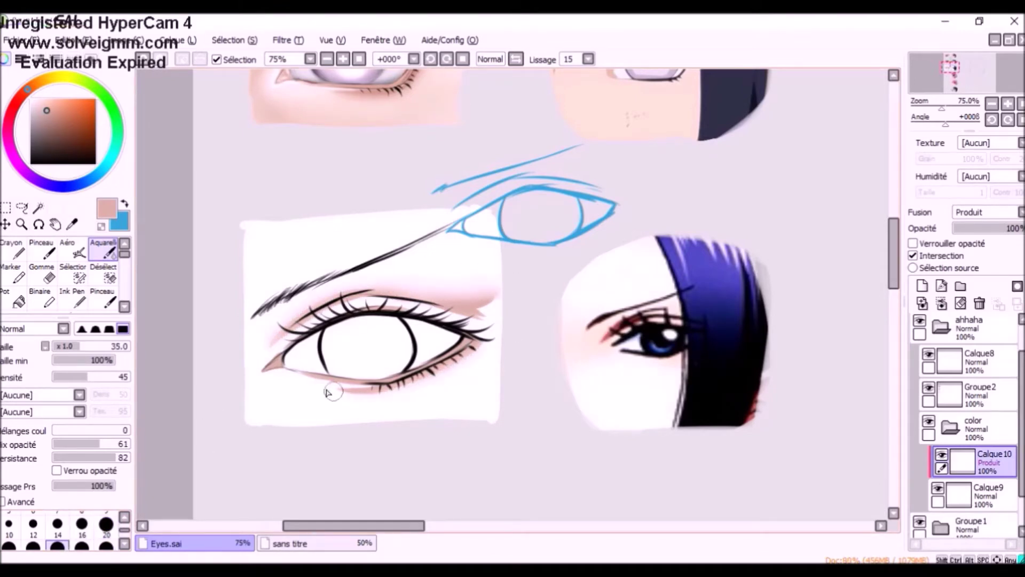
Airbrush soft pink shading around the eye and the inner side of the skin patch at up to size 80
{"action": "left_click", "coordinate": [72, 249]}
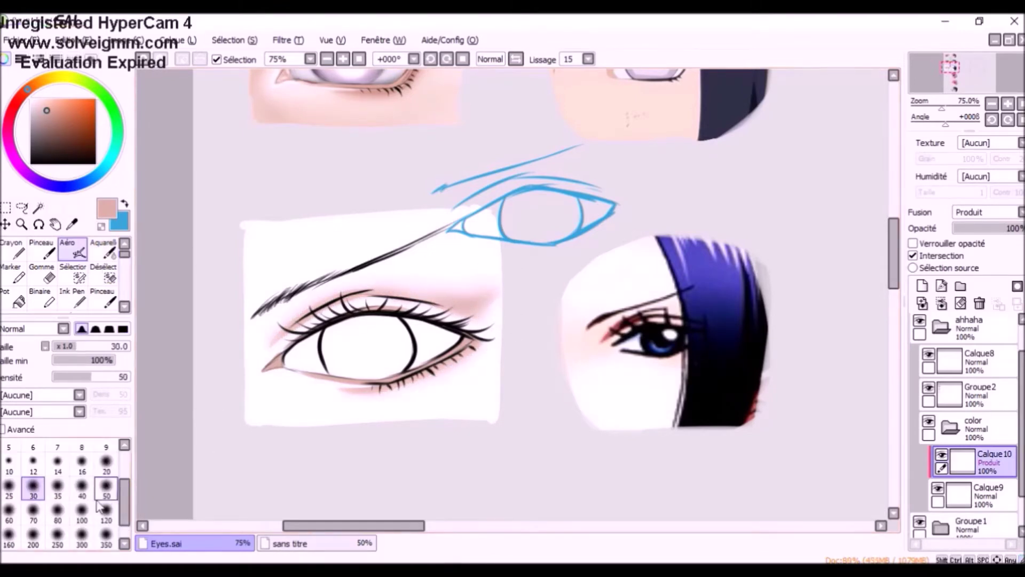
{"action": "left_click", "coordinate": [106, 513]}
{"action": "left_click", "coordinate": [58, 512]}
{"action": "left_click_drag", "start_coordinate": [375, 293], "coordinate": [346, 291]}
{"action": "key", "text": "ctrl+z"}
{"action": "left_click", "coordinate": [106, 488]}
{"action": "key", "text": "bracketright"}
{"action": "key", "text": "bracketright"}
{"action": "key", "text": "bracketright"}
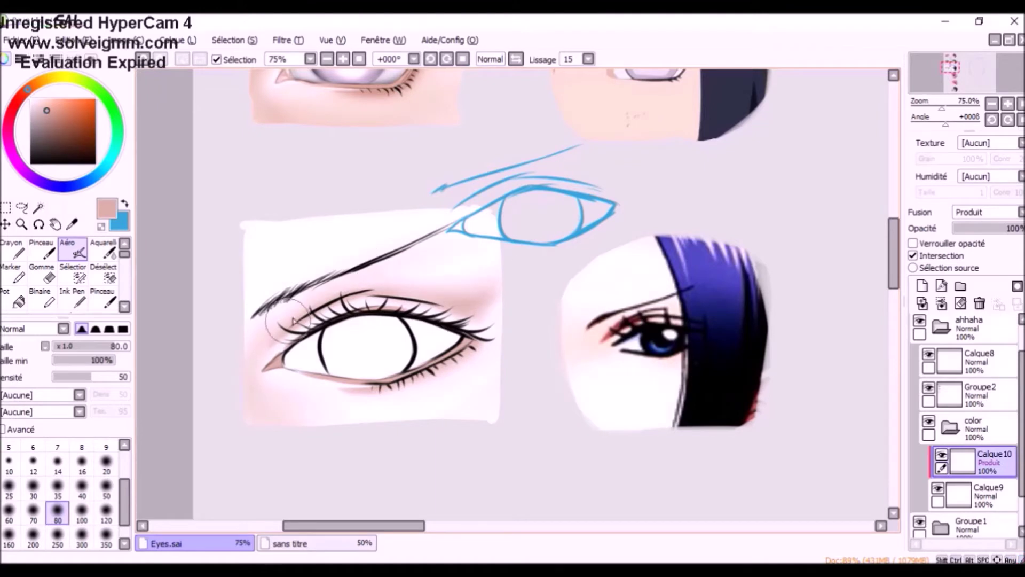
Tint the skin patch softly with the size 300 airbrush and smooth the eyelid shading with the size 50 Aquarelle brush
{"action": "key", "text": "bracketright"}
{"action": "key", "text": "bracketright"}
{"action": "key", "text": "bracketright"}
{"action": "key", "text": "bracketright"}
{"action": "key", "text": "bracketright"}
{"action": "key", "text": "bracketright"}
{"action": "key", "text": "bracketright"}
{"action": "key", "text": "bracketleft"}
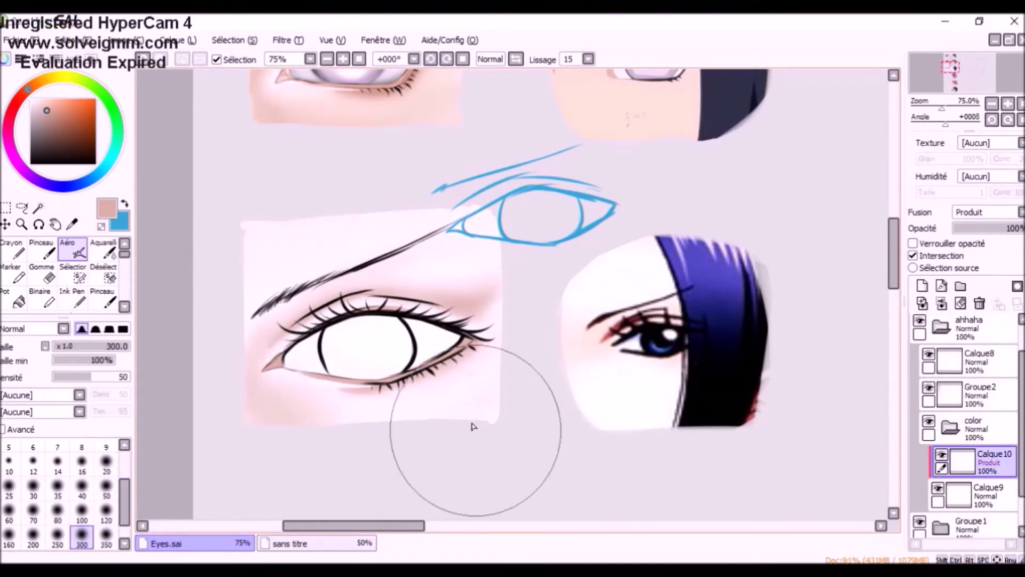
{"action": "left_click_drag", "start_coordinate": [490, 453], "coordinate": [501, 457]}
{"action": "left_click", "coordinate": [103, 248]}
{"action": "left_click", "coordinate": [107, 545]}
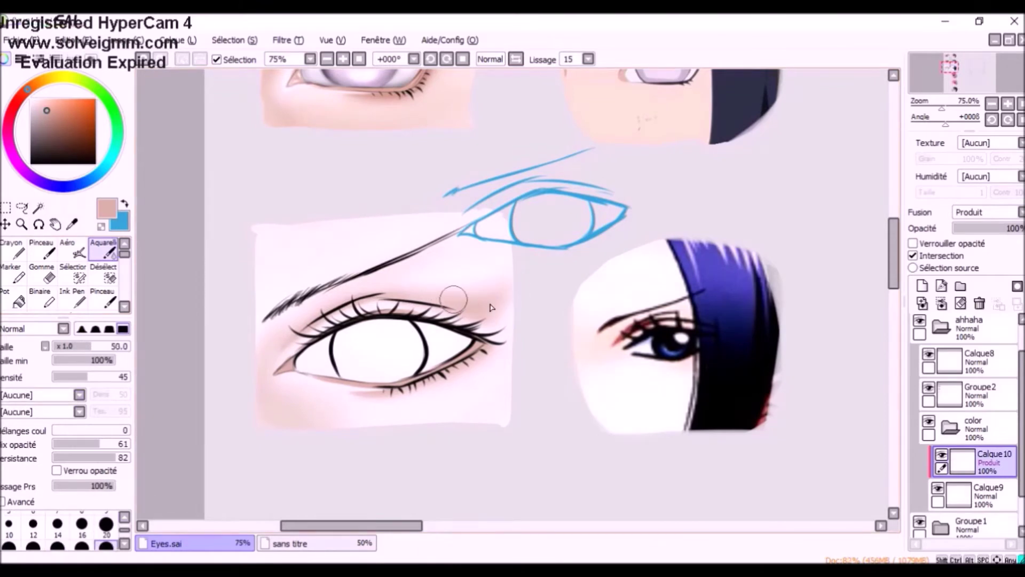
Add a clipped Produit layer above Calque10 and paint darker shadows along the crease and lower lid with the size 35 brush
{"action": "left_click", "coordinate": [922, 286]}
{"action": "left_click", "coordinate": [103, 299]}
{"action": "mouse_move", "coordinate": [320, 320]}
{"action": "left_mouse_down"}
{"action": "mouse_move", "coordinate": [380, 315]}
{"action": "mouse_move", "coordinate": [383, 295]}
{"action": "mouse_move", "coordinate": [374, 295]}
{"action": "mouse_move", "coordinate": [483, 316]}
{"action": "left_mouse_up"}
{"action": "left_click_drag", "start_coordinate": [434, 378], "coordinate": [486, 349]}
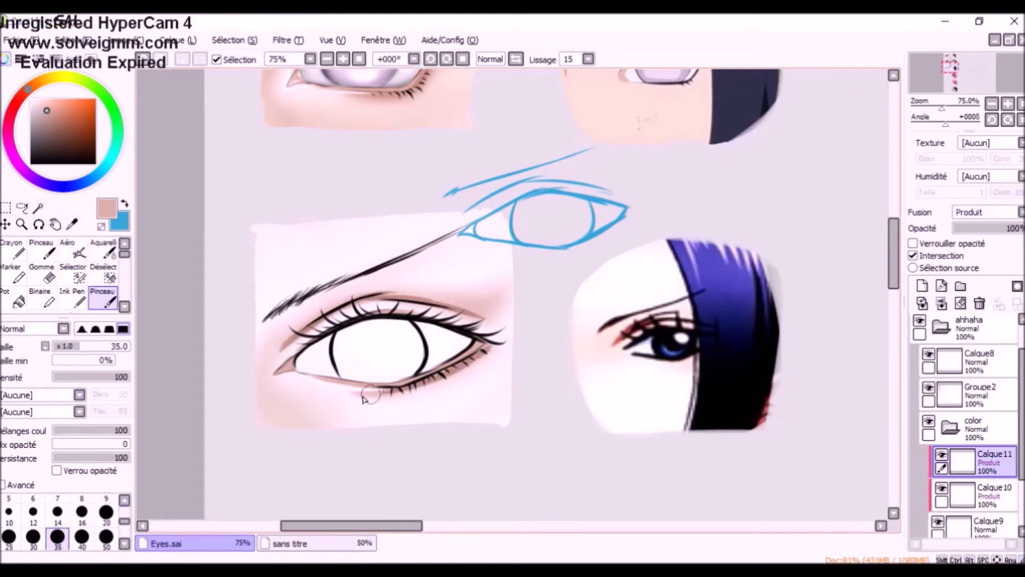
Blend the Calque11 shadows with the size 30 Aquarelle brush and deepen them around the lids with the size 50 airbrush
{"action": "left_click", "coordinate": [103, 249]}
{"action": "left_click", "coordinate": [106, 526]}
{"action": "left_click", "coordinate": [33, 545]}
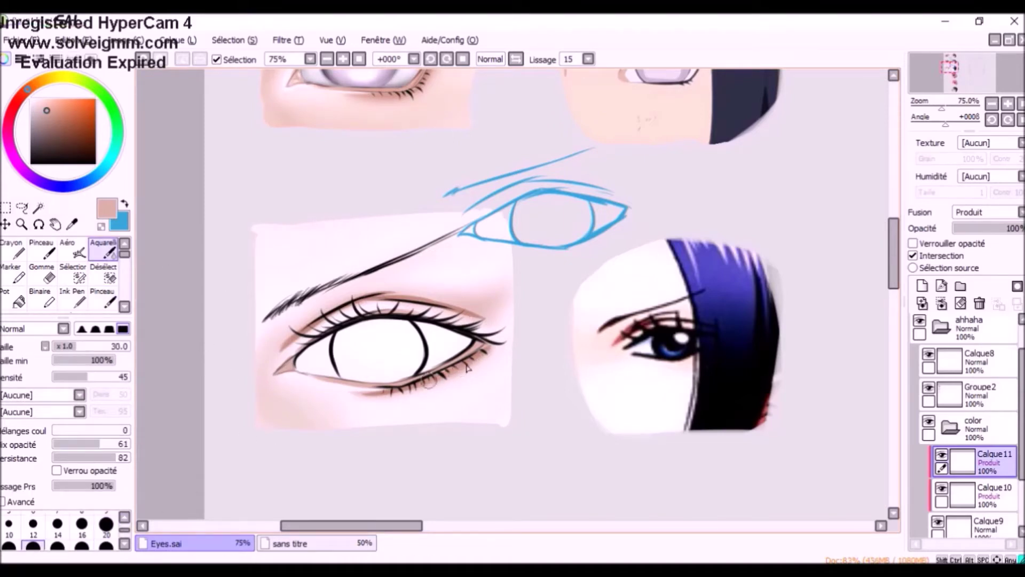
{"action": "key", "text": "v"}
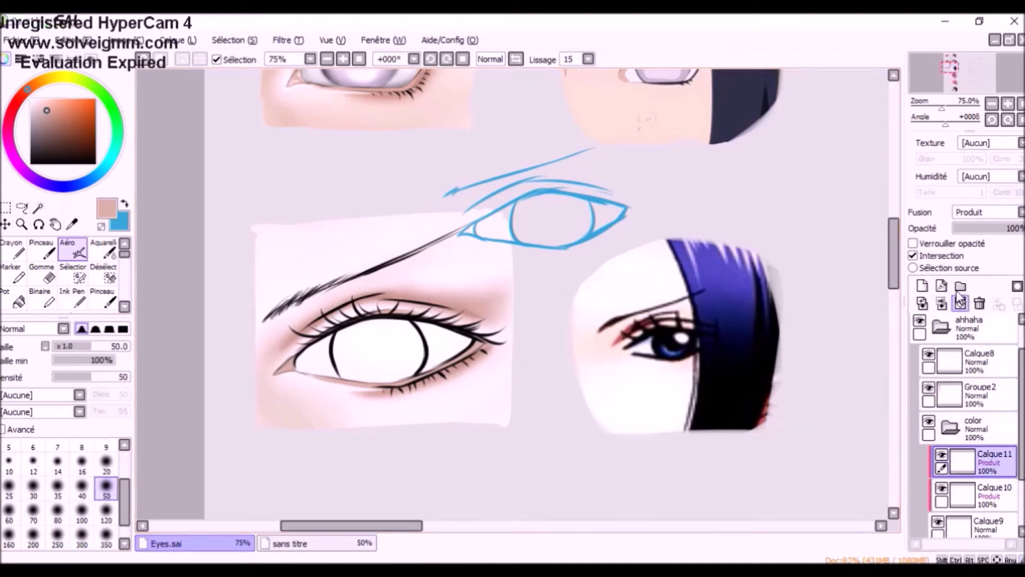
Add a clipped Normal layer above Calque11 and touch up the skin around the eye in white with the airbrush and size 9 brush
{"action": "left_click", "coordinate": [922, 286]}
{"action": "left_click", "coordinate": [913, 256]}
{"action": "left_click", "coordinate": [104, 298]}
{"action": "left_click", "coordinate": [73, 249]}
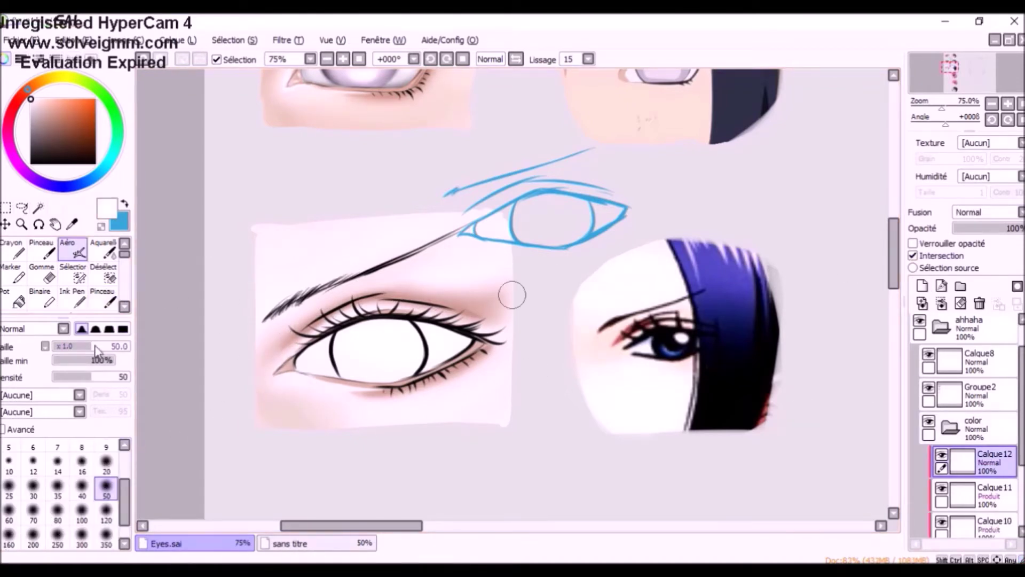
{"action": "left_click", "coordinate": [103, 298]}
{"action": "left_click", "coordinate": [106, 498]}
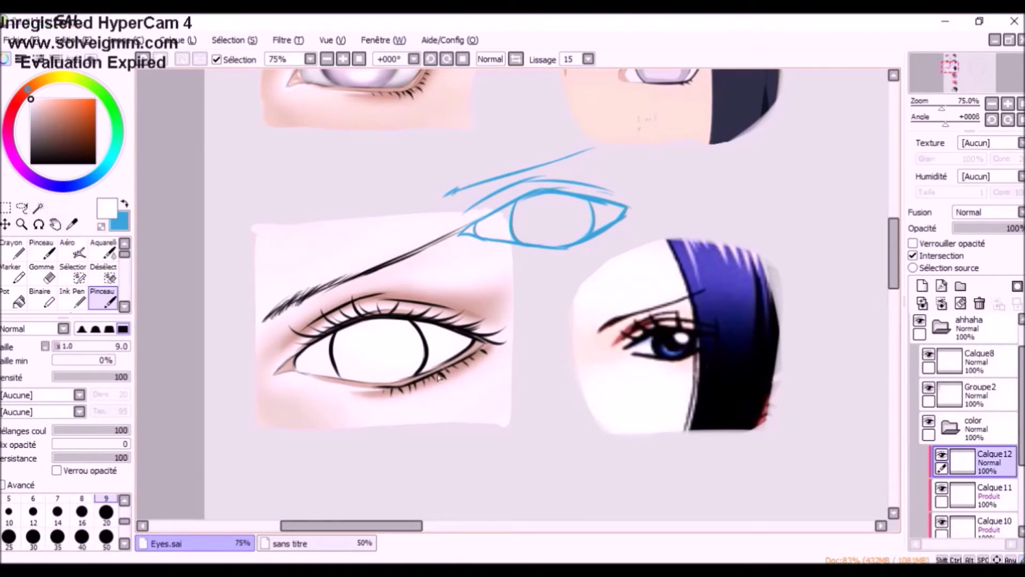
Add an unclipped layer above Calque12 and fill the iris with the reference eye's blue using the size 50 brush
{"action": "key", "text": "ctrl+shift+n"}
{"action": "left_click", "coordinate": [72, 224]}
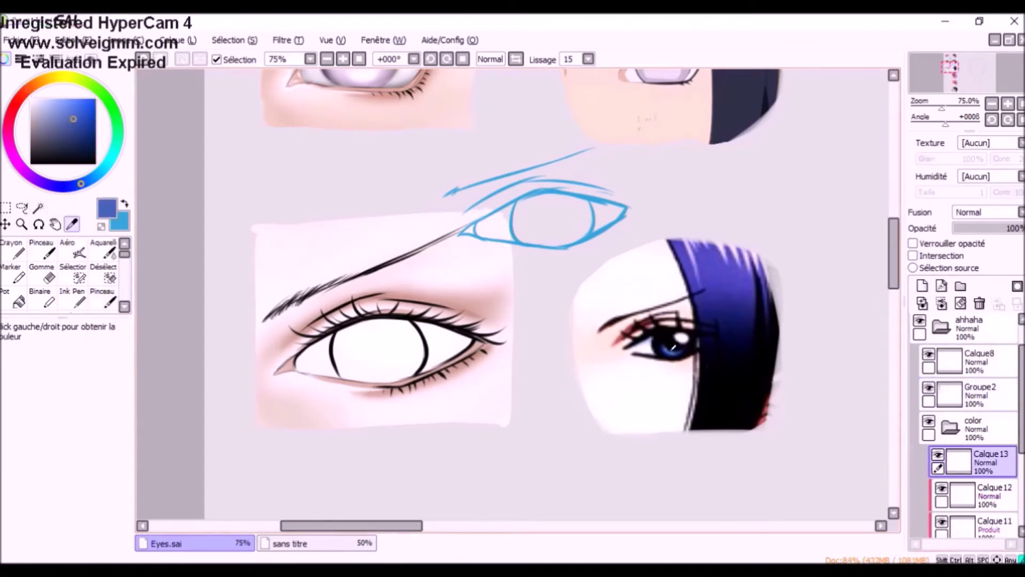
{"action": "left_click", "coordinate": [674, 347]}
{"action": "left_click", "coordinate": [673, 348]}
{"action": "left_click", "coordinate": [672, 350]}
{"action": "left_click", "coordinate": [102, 297]}
{"action": "left_click", "coordinate": [106, 536]}
{"action": "mouse_move", "coordinate": [368, 331]}
{"action": "left_mouse_down"}
{"action": "mouse_move", "coordinate": [352, 363]}
{"action": "mouse_move", "coordinate": [374, 368]}
{"action": "mouse_move", "coordinate": [342, 342]}
{"action": "mouse_move", "coordinate": [384, 326]}
{"action": "mouse_move", "coordinate": [400, 353]}
{"action": "mouse_move", "coordinate": [375, 353]}
{"action": "mouse_move", "coordinate": [419, 342]}
{"action": "mouse_move", "coordinate": [413, 373]}
{"action": "left_mouse_up"}
{"action": "left_click_drag", "start_coordinate": [343, 376], "coordinate": [415, 373]}
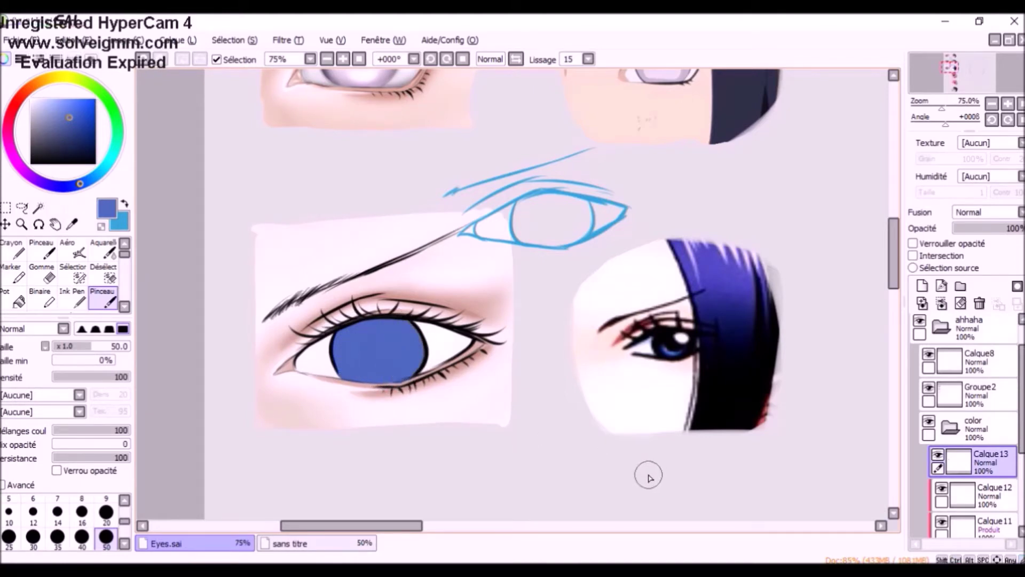
Add a layer below Calque13 and paint the eye white light grey on both sides of the iris with the size 50 brush
{"action": "left_click", "coordinate": [922, 286]}
{"action": "left_click_drag", "start_coordinate": [977, 462], "coordinate": [993, 499]}
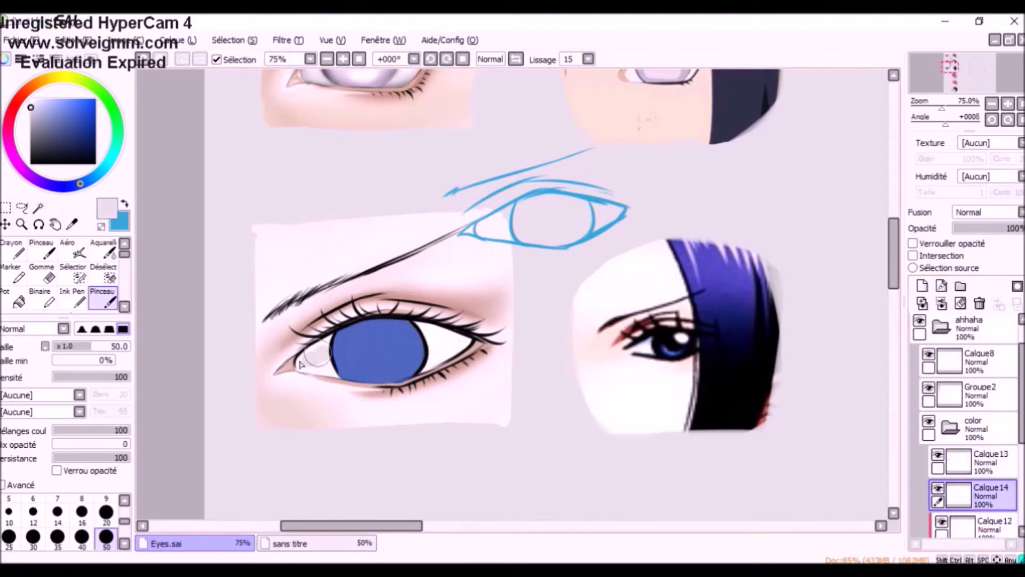
{"action": "mouse_move", "coordinate": [421, 349]}
{"action": "left_mouse_down"}
{"action": "mouse_move", "coordinate": [411, 339]}
{"action": "mouse_move", "coordinate": [457, 343]}
{"action": "left_mouse_up"}
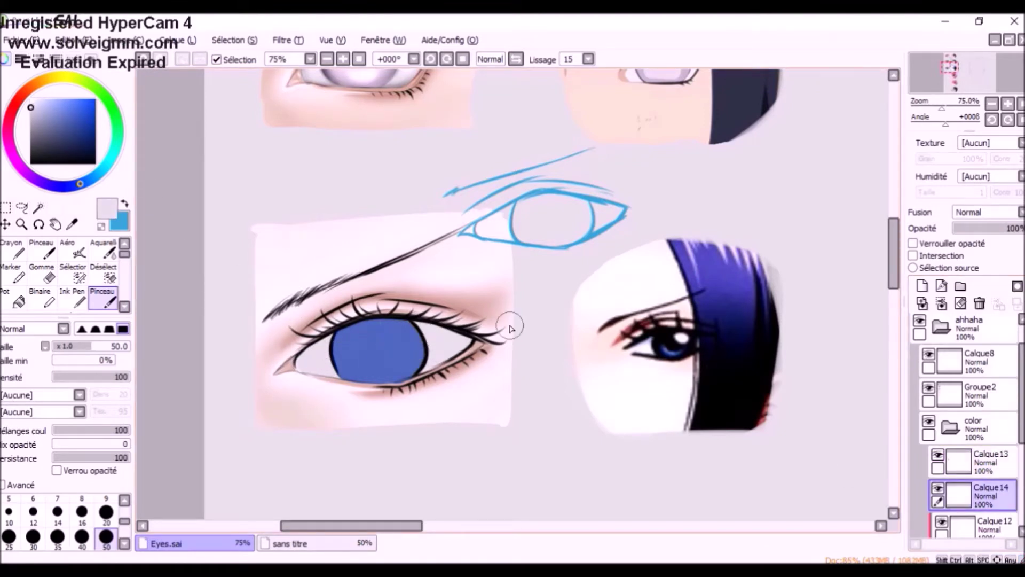
Add a clipped Produit layer above Calque14, shade the eye white in grey and blend it with the size 30 Aquarelle brush
{"action": "left_click", "coordinate": [922, 286]}
{"action": "left_click", "coordinate": [913, 256]}
{"action": "left_click", "coordinate": [985, 213]}
{"action": "left_click", "coordinate": [969, 237]}
{"action": "key", "text": "ctrl+z"}
{"action": "left_click_drag", "start_coordinate": [31, 114], "coordinate": [30, 127]}
{"action": "mouse_move", "coordinate": [295, 360]}
{"action": "left_mouse_down"}
{"action": "mouse_move", "coordinate": [391, 322]}
{"action": "mouse_move", "coordinate": [473, 347]}
{"action": "mouse_move", "coordinate": [403, 379]}
{"action": "left_mouse_up"}
{"action": "left_click", "coordinate": [103, 249]}
{"action": "left_click_drag", "start_coordinate": [464, 343], "coordinate": [412, 336]}
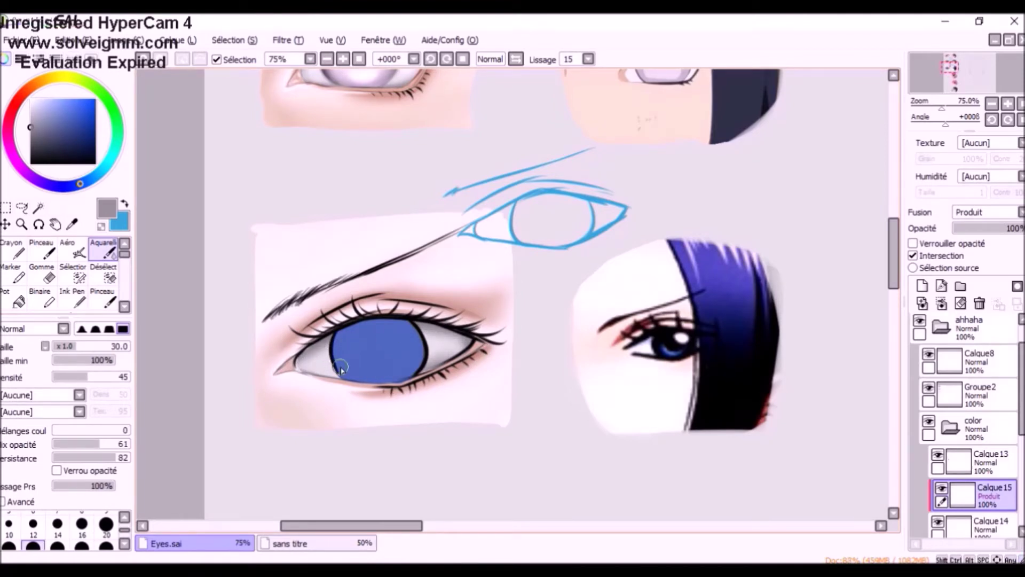
Add a clipped Normal layer above Calque15 and darken the edges of the eye white with a size 20 black airbrush
{"action": "left_click", "coordinate": [922, 285]}
{"action": "left_click", "coordinate": [913, 256]}
{"action": "left_click", "coordinate": [95, 163]}
{"action": "left_click", "coordinate": [73, 249]}
{"action": "left_click", "coordinate": [106, 464]}
{"action": "mouse_move", "coordinate": [297, 364]}
{"action": "left_mouse_down"}
{"action": "mouse_move", "coordinate": [395, 322]}
{"action": "mouse_move", "coordinate": [472, 344]}
{"action": "left_mouse_up"}
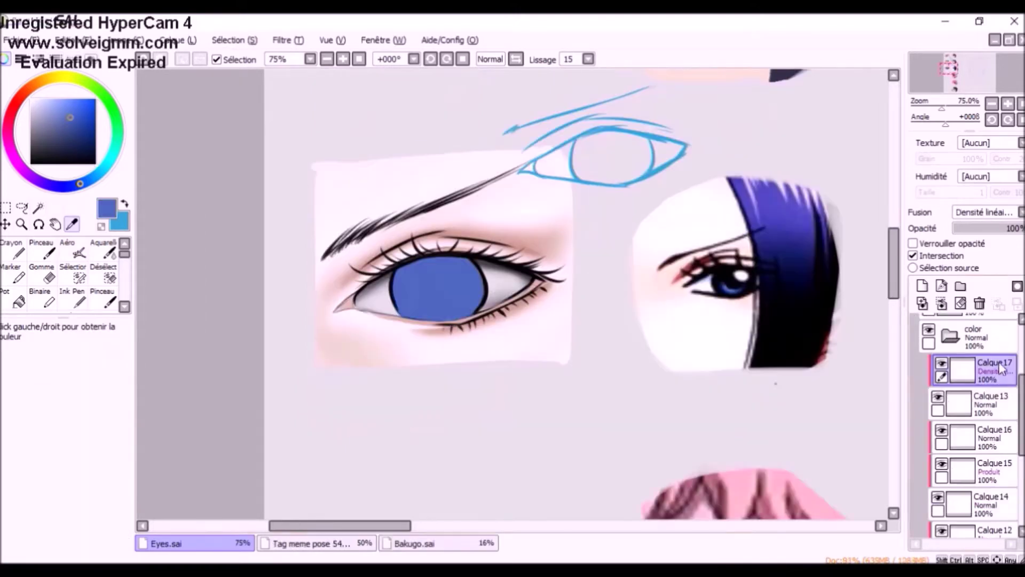
Set Calque17 to Produit, shade the iris rim with the size 40 blue brush, blend it and add a black pupil
{"action": "left_click", "coordinate": [124, 544]}
{"action": "left_click", "coordinate": [82, 548]}
{"action": "key", "text": "ctrl+z"}
{"action": "left_click", "coordinate": [985, 212]}
{"action": "mouse_move", "coordinate": [396, 284]}
{"action": "left_mouse_down"}
{"action": "mouse_move", "coordinate": [483, 275]}
{"action": "mouse_move", "coordinate": [476, 268]}
{"action": "left_mouse_up"}
{"action": "left_click", "coordinate": [974, 237]}
{"action": "key", "text": "ctrl+z"}
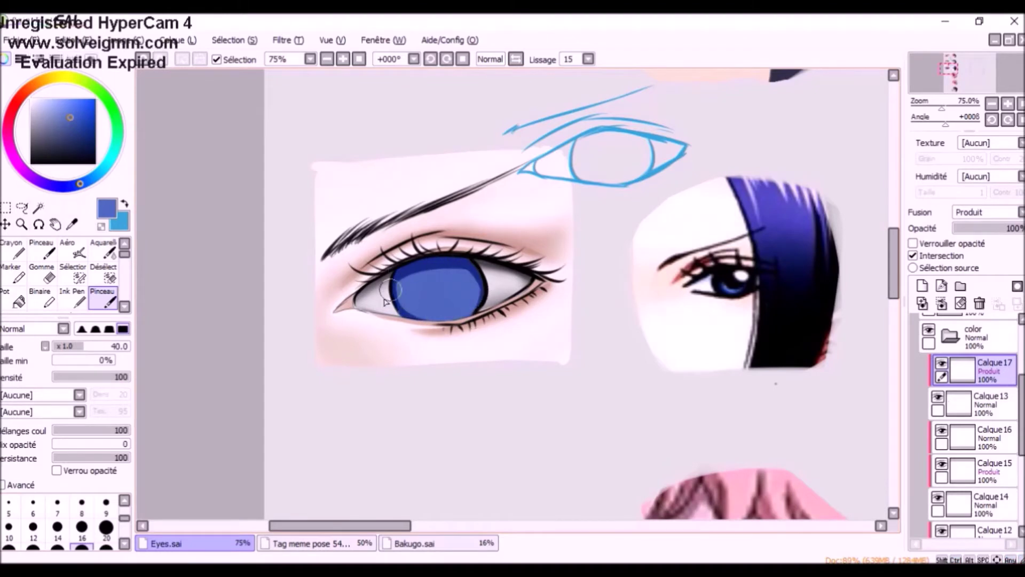
{"action": "left_click", "coordinate": [103, 248]}
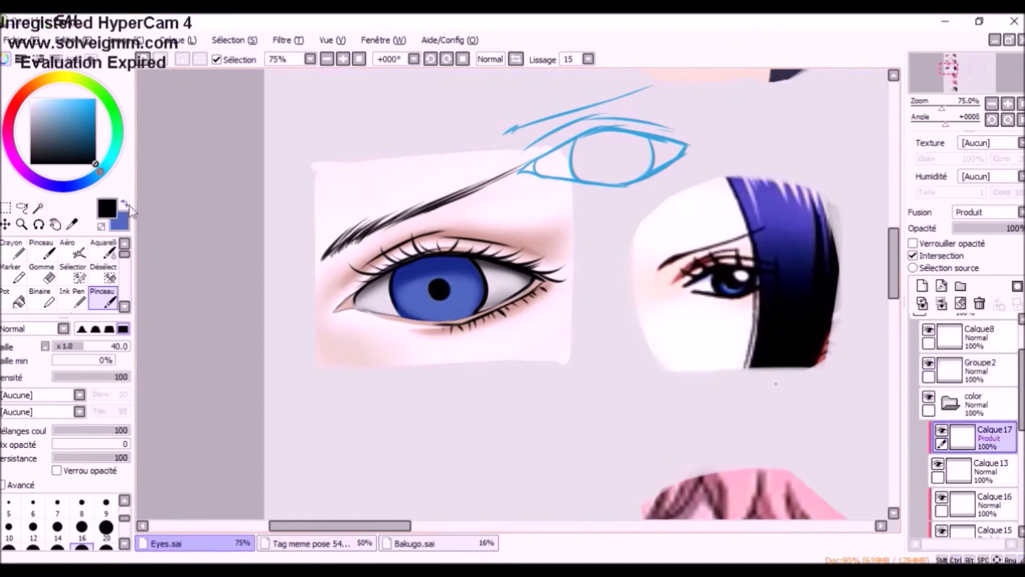
Draw thin blue streaks radiating from the pupil across the iris on Calque17 with the size 40 brush
{"action": "left_click", "coordinate": [127, 205]}
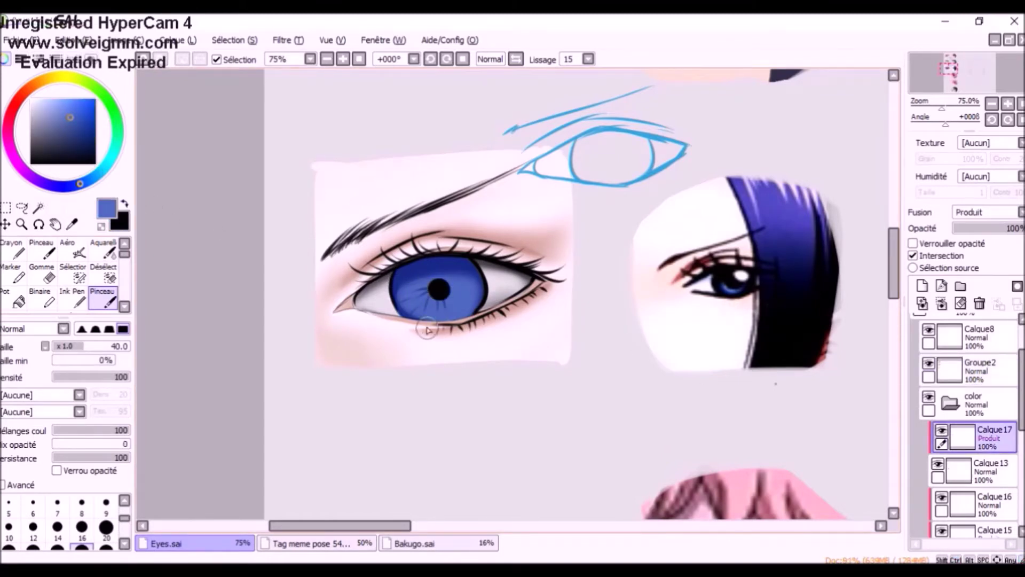
{"action": "left_click_drag", "start_coordinate": [479, 284], "coordinate": [476, 307]}
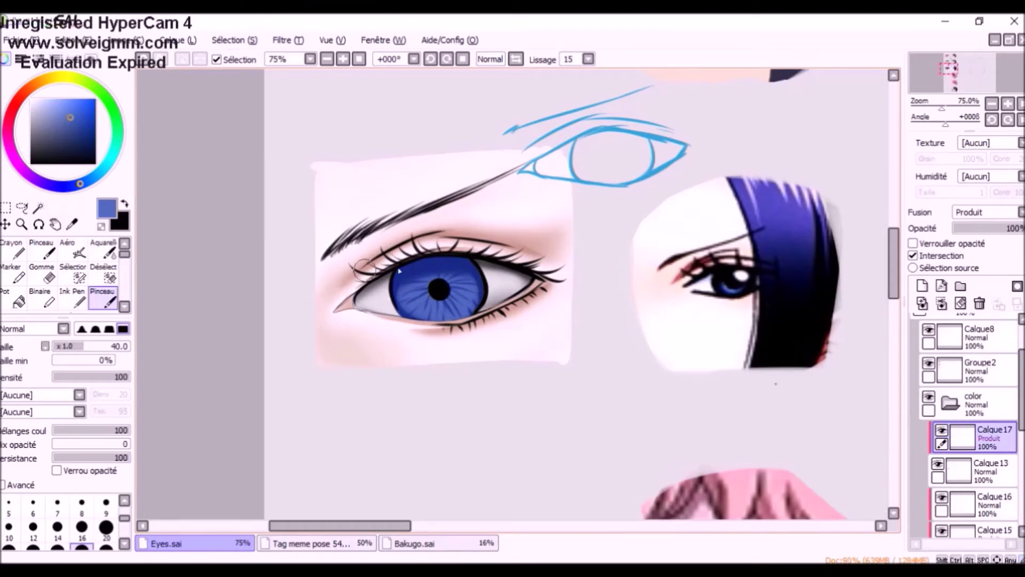
{"action": "key", "text": "c"}
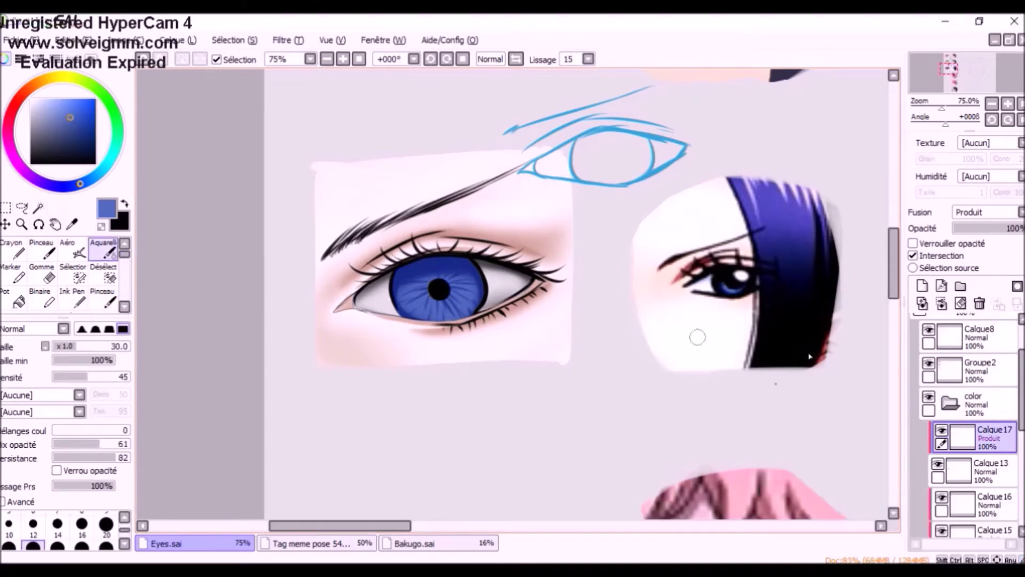
Add a clipped Produit layer above Calque17, darken the upper iris with the size 40 brush, and blend it with Aquarelle and a black airbrush
{"action": "left_click", "coordinate": [922, 285]}
{"action": "left_click", "coordinate": [913, 255]}
{"action": "left_click", "coordinate": [987, 212]}
{"action": "left_click", "coordinate": [972, 238]}
{"action": "left_click", "coordinate": [104, 298]}
{"action": "mouse_move", "coordinate": [401, 268]}
{"action": "left_mouse_down"}
{"action": "mouse_move", "coordinate": [421, 257]}
{"action": "mouse_move", "coordinate": [475, 267]}
{"action": "left_mouse_up"}
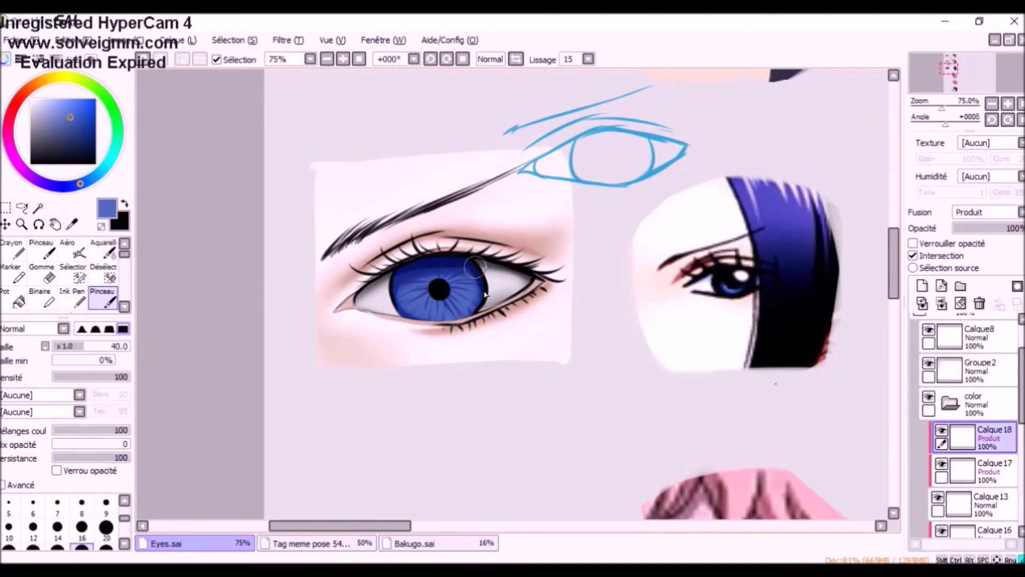
{"action": "key", "text": "c"}
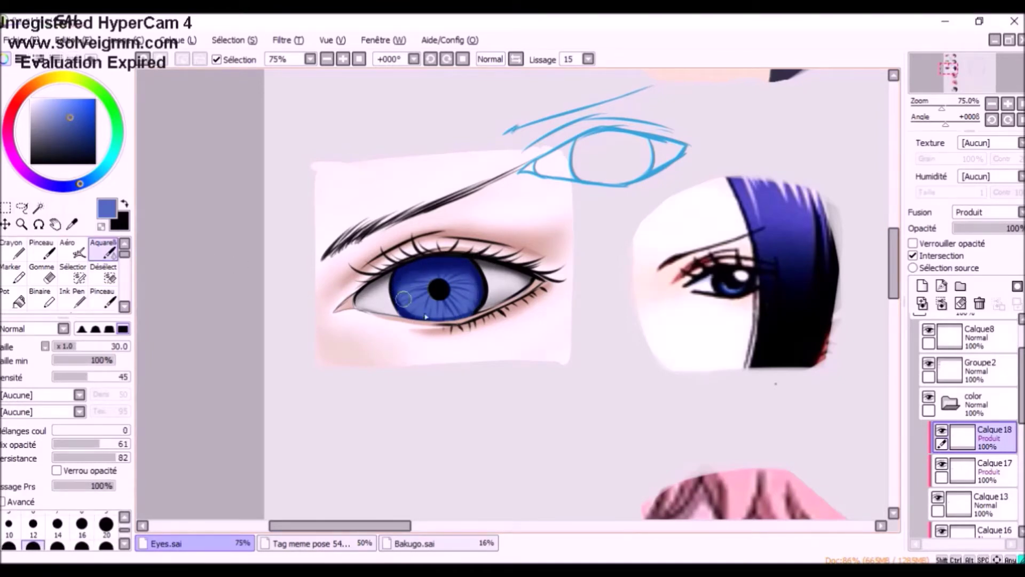
{"action": "left_click", "coordinate": [126, 203]}
{"action": "key", "text": "v"}
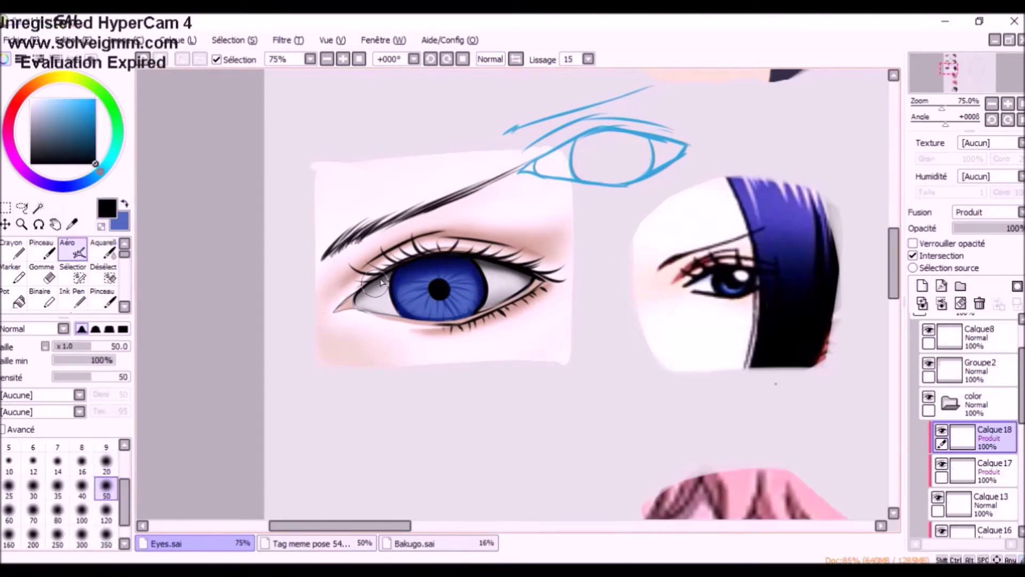
Add a clipped Densité linéaire layer above Calque18 and paint light blue streaks in the iris with the size 20 brush
{"action": "left_click", "coordinate": [922, 285]}
{"action": "left_click", "coordinate": [913, 255]}
{"action": "left_click", "coordinate": [976, 213]}
{"action": "left_click", "coordinate": [980, 272]}
{"action": "left_click", "coordinate": [124, 223]}
{"action": "left_click", "coordinate": [103, 299]}
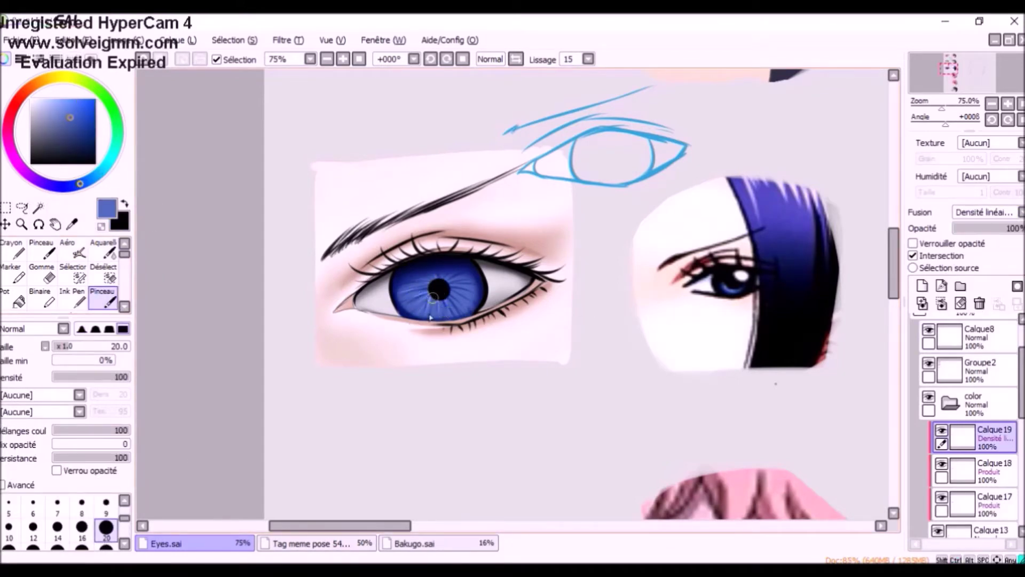
Airbrush a blue glow over the lower iris on Calque19, using size 40 instead of the undone size 20 stroke
{"action": "left_click", "coordinate": [72, 248]}
{"action": "left_click", "coordinate": [105, 464]}
{"action": "mouse_move", "coordinate": [426, 313]}
{"action": "left_mouse_down"}
{"action": "mouse_move", "coordinate": [464, 308]}
{"action": "mouse_move", "coordinate": [454, 304]}
{"action": "left_mouse_up"}
{"action": "key", "text": "ctrl+z"}
{"action": "left_click", "coordinate": [82, 488]}
Add a Densité linéaire layer above Groupe2 and paint a round white highlight at the iris's upper right with the size 20 brush
{"action": "left_click", "coordinate": [922, 286]}
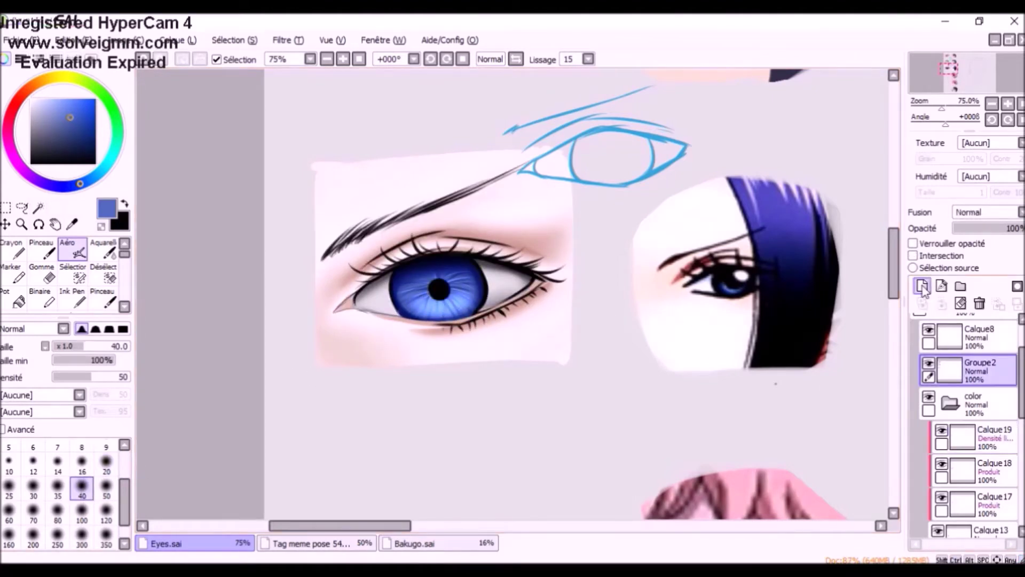
{"action": "left_click", "coordinate": [985, 212]}
{"action": "left_click", "coordinate": [991, 273]}
{"action": "key", "text": "b"}
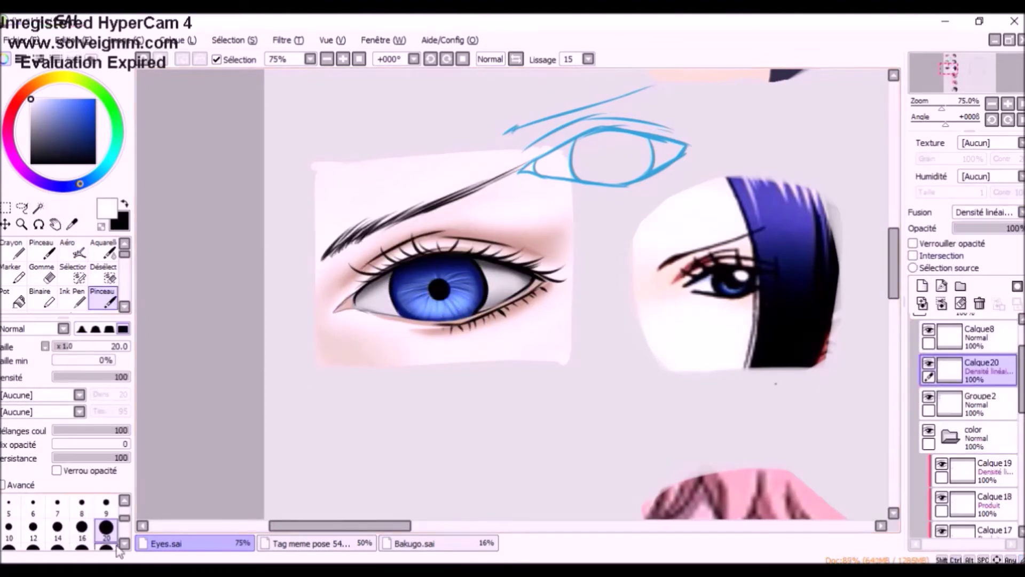
{"action": "left_click_drag", "start_coordinate": [449, 274], "coordinate": [459, 275]}
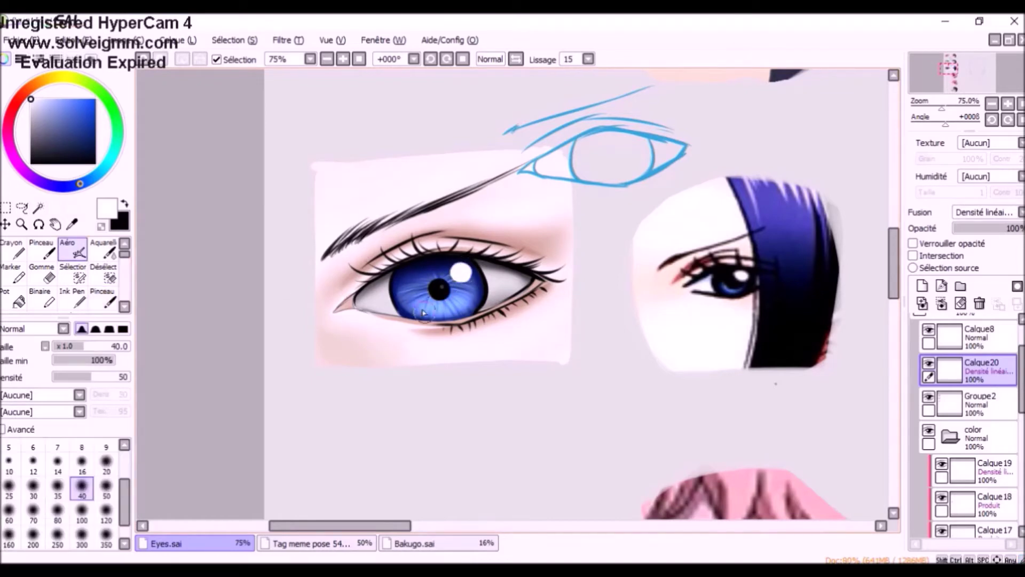
Add white glow and side reflections around the iris with the airbrush and size 50 brush, and soften the highlights with Aquarelle
{"action": "key", "text": "v"}
{"action": "key", "text": "b"}
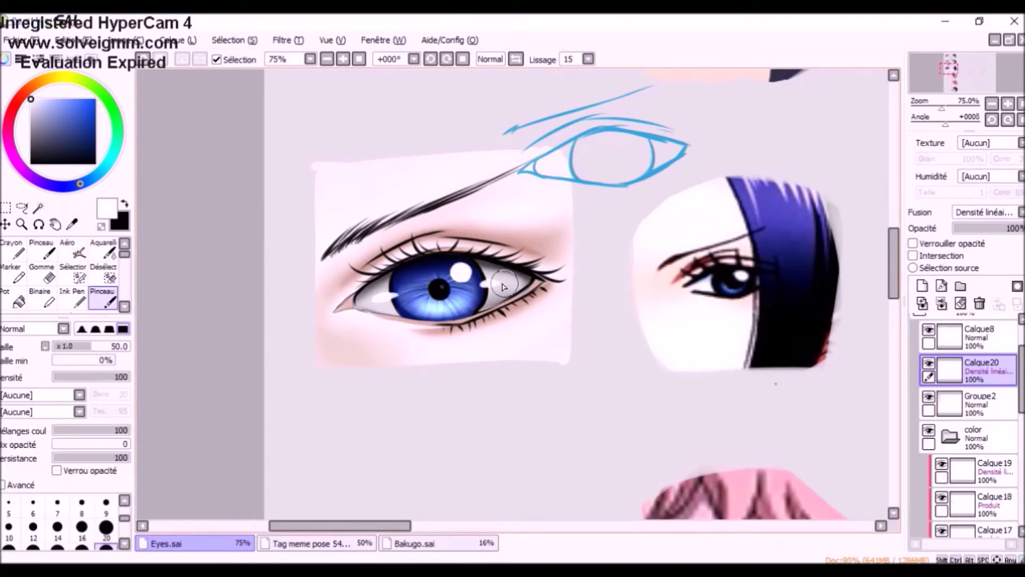
{"action": "left_click", "coordinate": [107, 250]}
{"action": "left_click_drag", "start_coordinate": [466, 277], "coordinate": [469, 295]}
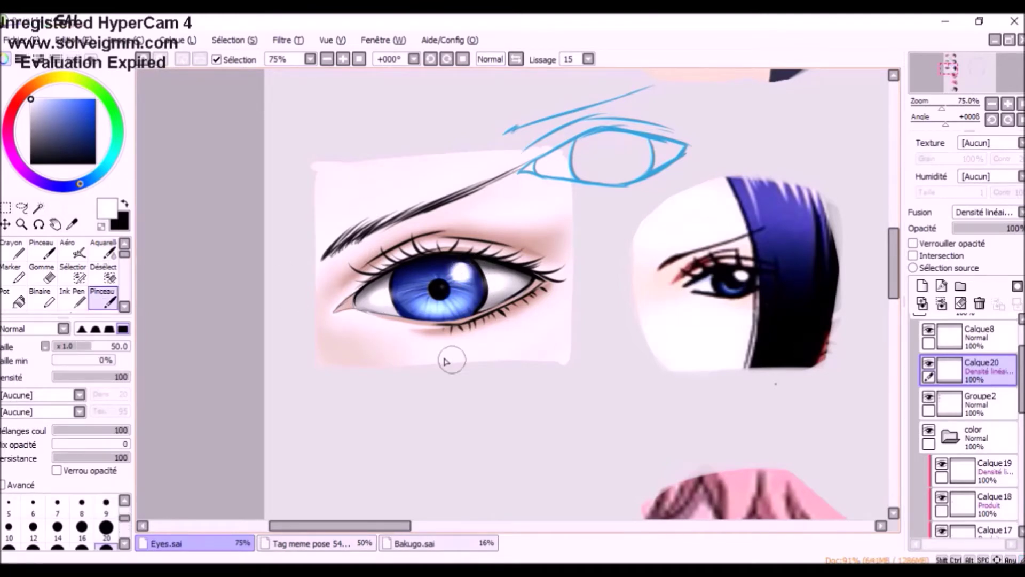
Soften the iris outline on Groupe2 and the iris colour edges on Calque13 with the size 20 Aquarelle brush
{"action": "left_click", "coordinate": [980, 400]}
{"action": "left_click", "coordinate": [106, 524]}
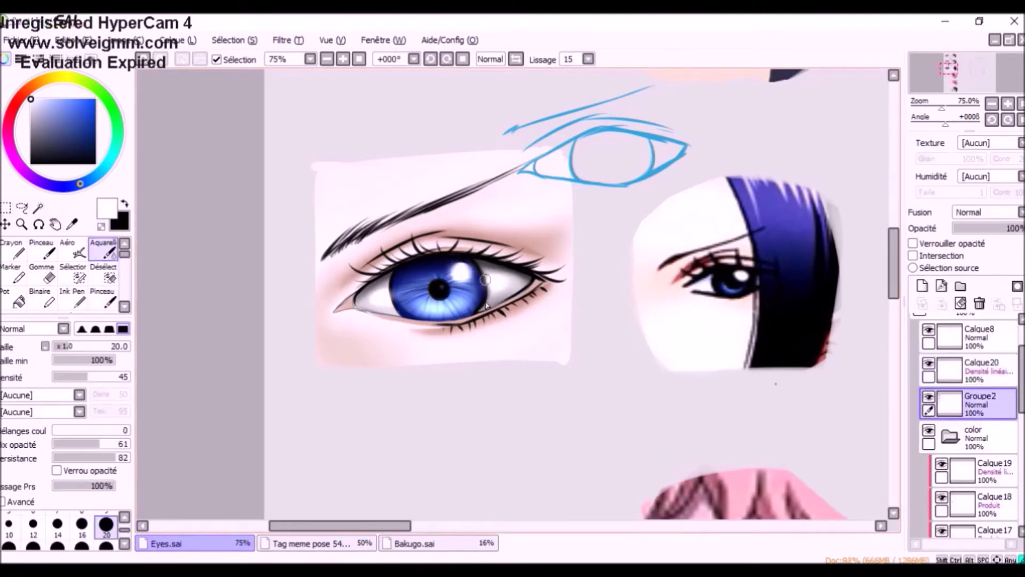
{"action": "scroll", "coordinate": [987, 427], "scroll_direction": "down", "scroll_amount": 3}
{"action": "left_click", "coordinate": [989, 432]}
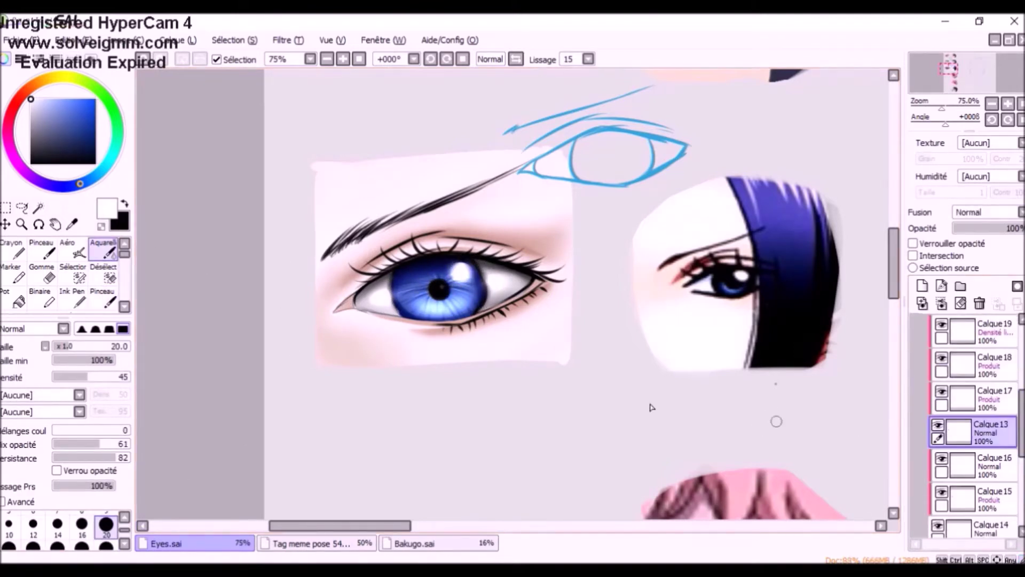
{"action": "key", "text": "e"}
{"action": "left_click", "coordinate": [492, 279], "text": "ctrl"}
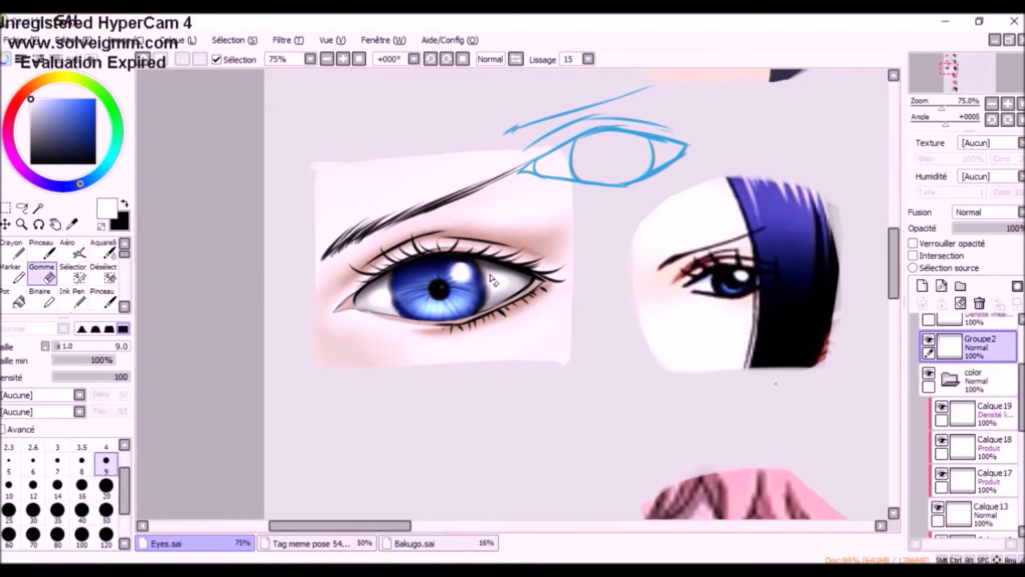
{"action": "key", "text": "c"}
{"action": "left_click", "coordinate": [680, 406], "text": "ctrl"}
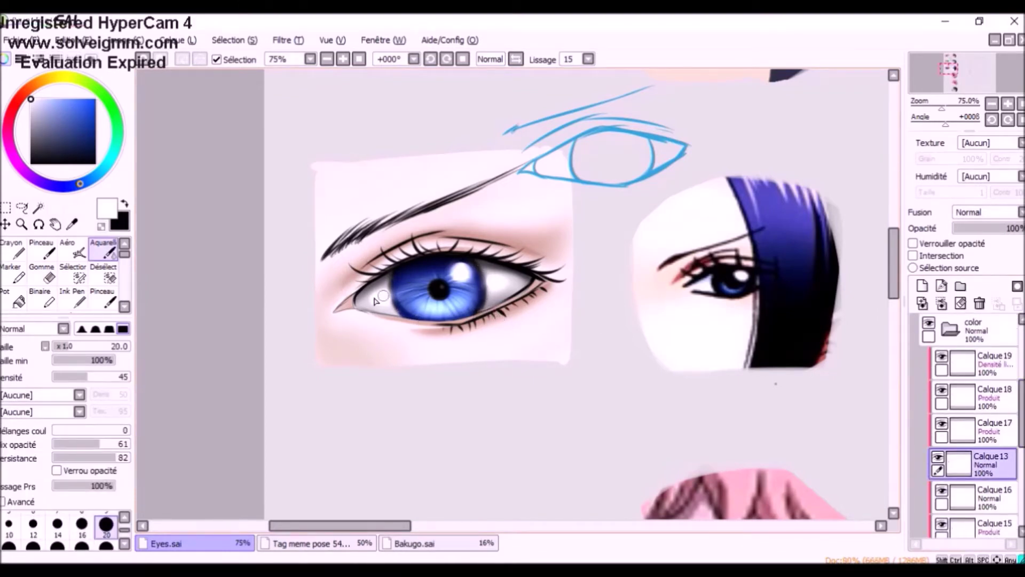
{"action": "scroll", "coordinate": [376, 300], "scroll_direction": "up", "scroll_amount": 1}
{"action": "left_click", "coordinate": [443, 296], "text": "ctrl"}
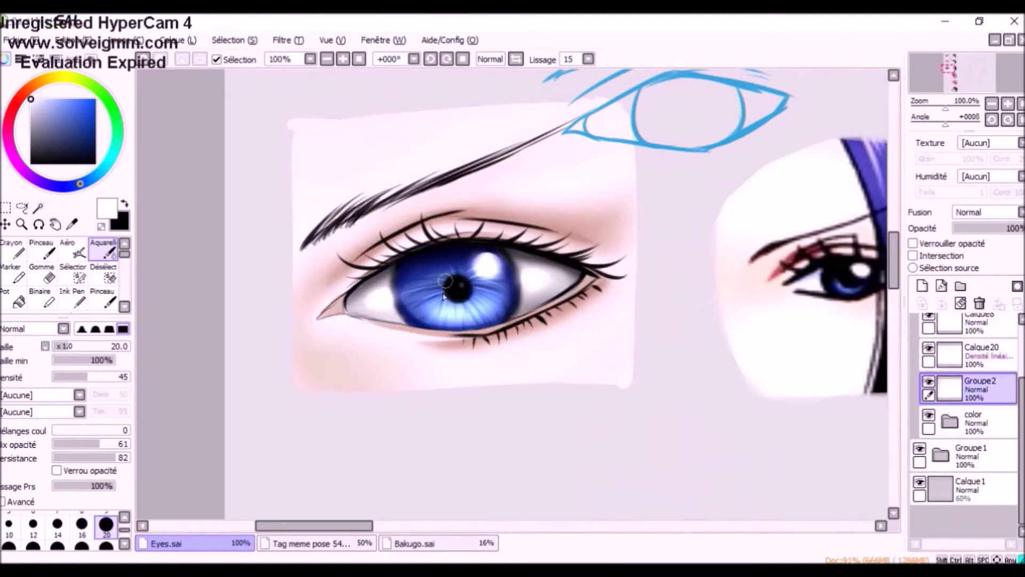
Add a clipped layer above Groupe2 and tint the eye's crease and lower lid lines brown with the size 20 brush
{"action": "scroll", "coordinate": [505, 296], "scroll_direction": "down", "scroll_amount": 2}
{"action": "left_click_drag", "start_coordinate": [540, 288], "coordinate": [540, 429]}
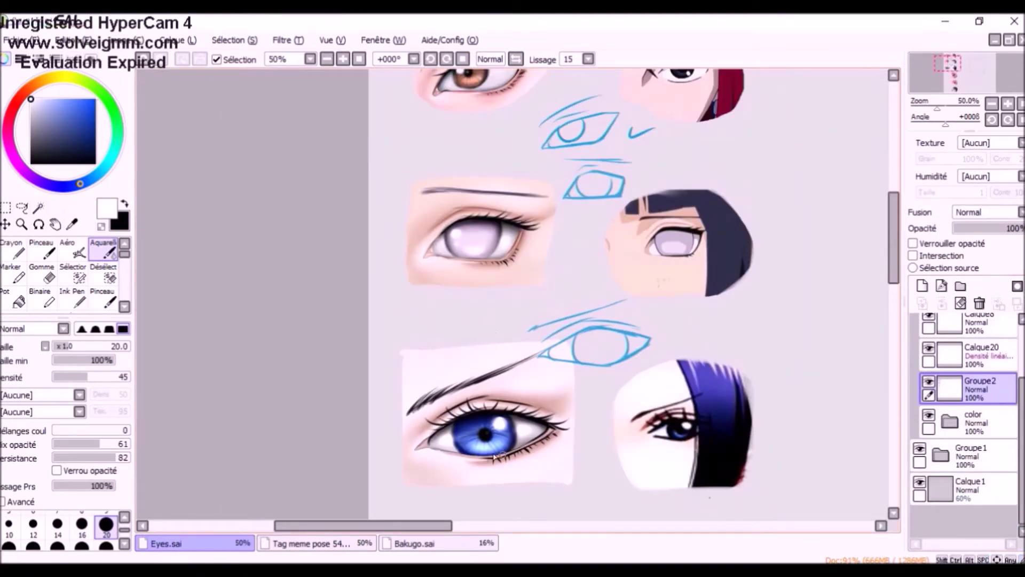
{"action": "left_click", "coordinate": [922, 286]}
{"action": "left_click", "coordinate": [937, 255]}
{"action": "left_click_drag", "start_coordinate": [654, 339], "coordinate": [641, 299]}
{"action": "left_click", "coordinate": [507, 357], "text": "alt"}
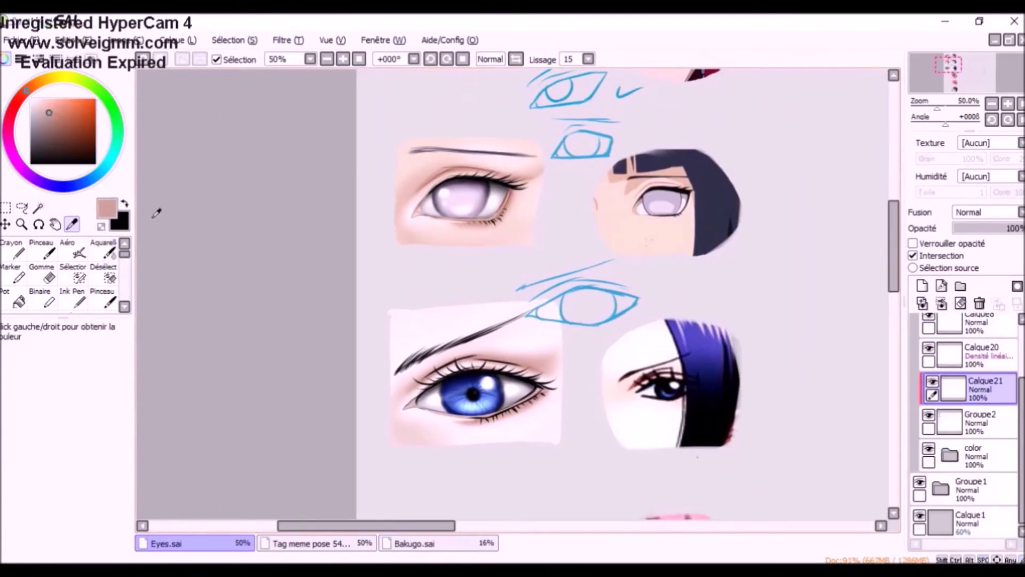
{"action": "left_click", "coordinate": [73, 108]}
{"action": "left_click_drag", "start_coordinate": [492, 355], "coordinate": [418, 380]}
{"action": "key", "text": "ctrl+z"}
{"action": "left_click", "coordinate": [64, 134]}
{"action": "left_click", "coordinate": [107, 528]}
{"action": "mouse_move", "coordinate": [470, 354]}
{"action": "left_mouse_down"}
{"action": "mouse_move", "coordinate": [416, 379]}
{"action": "mouse_move", "coordinate": [532, 413]}
{"action": "left_mouse_up"}
{"action": "scroll", "coordinate": [460, 413], "scroll_direction": "up", "scroll_amount": 1}
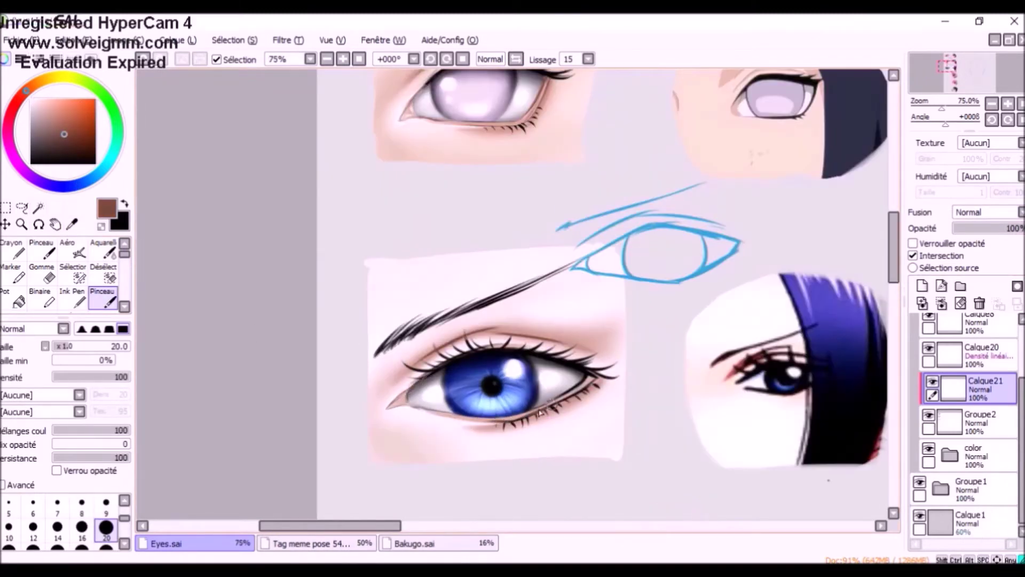
{"action": "mouse_move", "coordinate": [651, 392]}
{"action": "left_mouse_down"}
{"action": "mouse_move", "coordinate": [634, 415]}
{"action": "mouse_move", "coordinate": [635, 406]}
{"action": "left_mouse_up"}
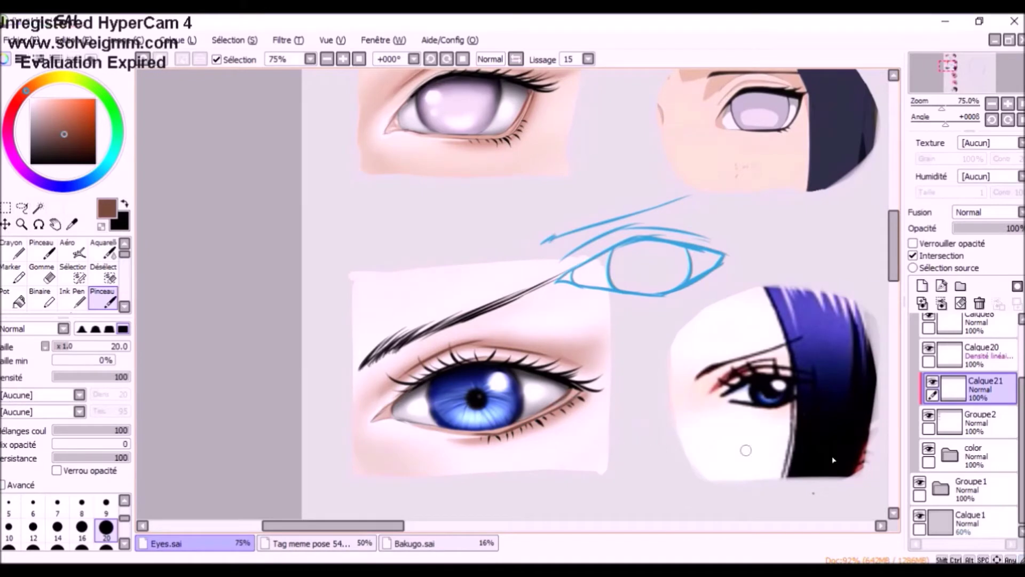
Paint small white highlights along the lower lid and inner corner on Calque20 at sizes 4 and 6, and hide Calque21
{"action": "left_click", "coordinate": [982, 355]}
{"action": "left_click_drag", "start_coordinate": [41, 123], "coordinate": [30, 99]}
{"action": "left_click", "coordinate": [106, 506]}
{"action": "scroll", "coordinate": [106, 506], "scroll_direction": "up", "scroll_amount": 1}
{"action": "left_click", "coordinate": [106, 506]}
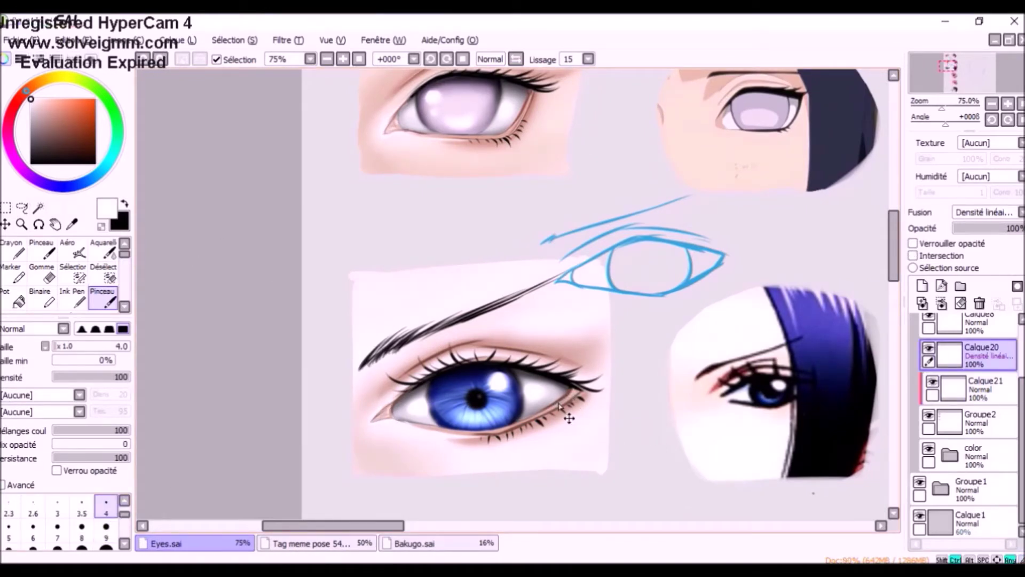
{"action": "key", "text": "bracketright"}
{"action": "key", "text": "bracketright"}
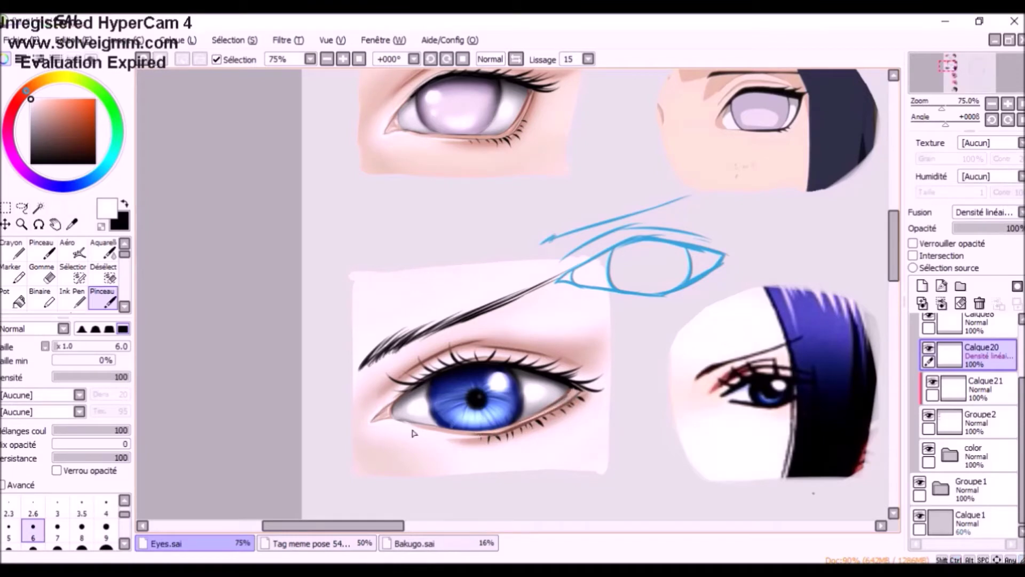
{"action": "scroll", "coordinate": [574, 331], "scroll_direction": "down", "scroll_amount": 1}
{"action": "left_click_drag", "start_coordinate": [626, 288], "coordinate": [590, 370]}
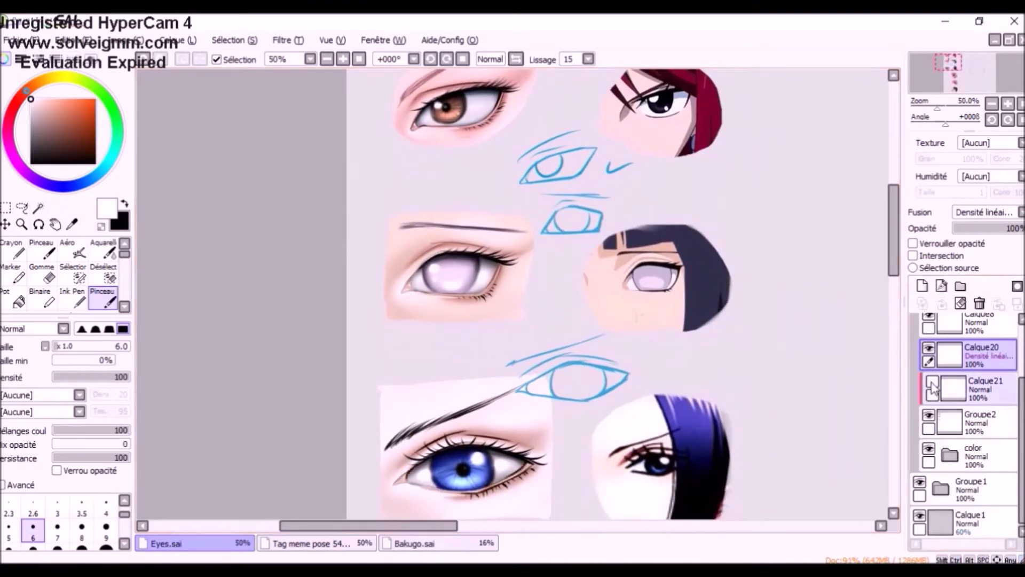
{"action": "left_click", "coordinate": [932, 382]}
Brighten the first, brown eye's iris with a soft glow on Calque20 using the Aéro airbrush at size 40
{"action": "left_click_drag", "start_coordinate": [181, 301], "coordinate": [190, 337]}
{"action": "left_click", "coordinate": [73, 250]}
{"action": "left_click_drag", "start_coordinate": [471, 238], "coordinate": [453, 351]}
{"action": "key", "text": "bracketleft"}
{"action": "key", "text": "bracketleft"}
{"action": "key", "text": "bracketleft"}
{"action": "key", "text": "bracketleft"}
{"action": "scroll", "coordinate": [449, 271], "scroll_direction": "up", "scroll_amount": 3}
{"action": "key", "text": "bracketleft"}
{"action": "key", "text": "bracketleft"}
{"action": "key", "text": "bracketleft"}
{"action": "key", "text": "bracketleft"}
{"action": "key", "text": "bracketleft"}
{"action": "left_click", "coordinate": [10, 464]}
{"action": "left_click", "coordinate": [9, 487]}
{"action": "left_click", "coordinate": [82, 486]}
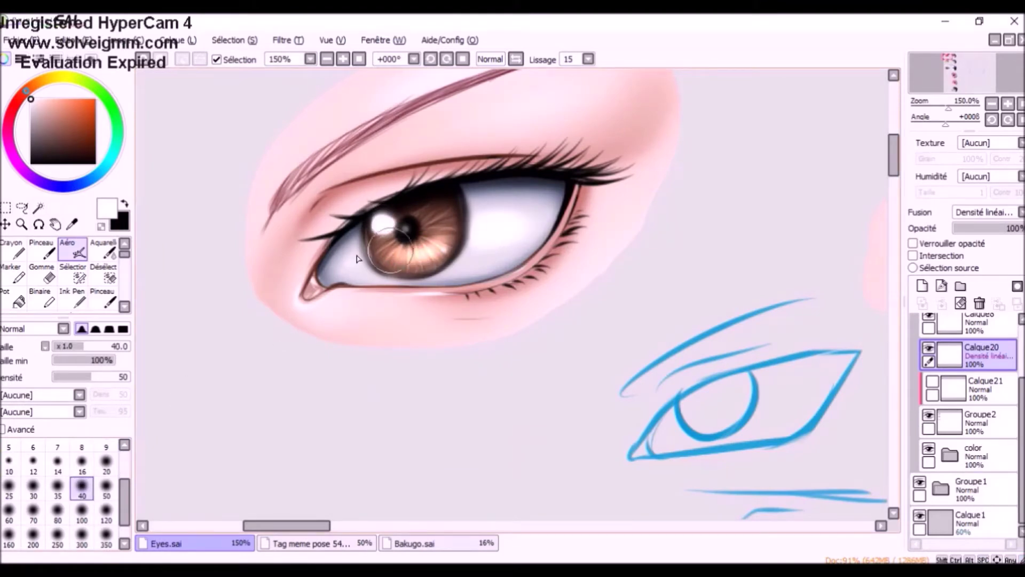
{"action": "scroll", "coordinate": [541, 258], "scroll_direction": "down", "scroll_amount": 2}
{"action": "scroll", "coordinate": [541, 258], "scroll_direction": "down", "scroll_amount": 2}
{"action": "scroll", "coordinate": [544, 328], "scroll_direction": "down", "scroll_amount": 3}
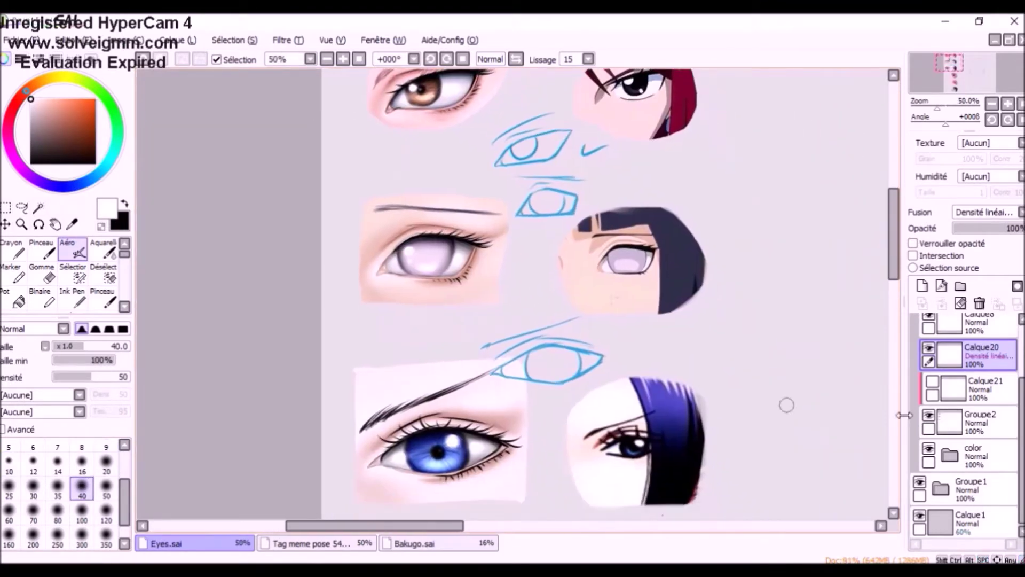
Merge Calque21, Groupe2, Calque20 and the color folder into a single color layer below Calque8
{"action": "left_click", "coordinate": [943, 392]}
{"action": "left_click", "coordinate": [932, 381]}
{"action": "left_click", "coordinate": [941, 302]}
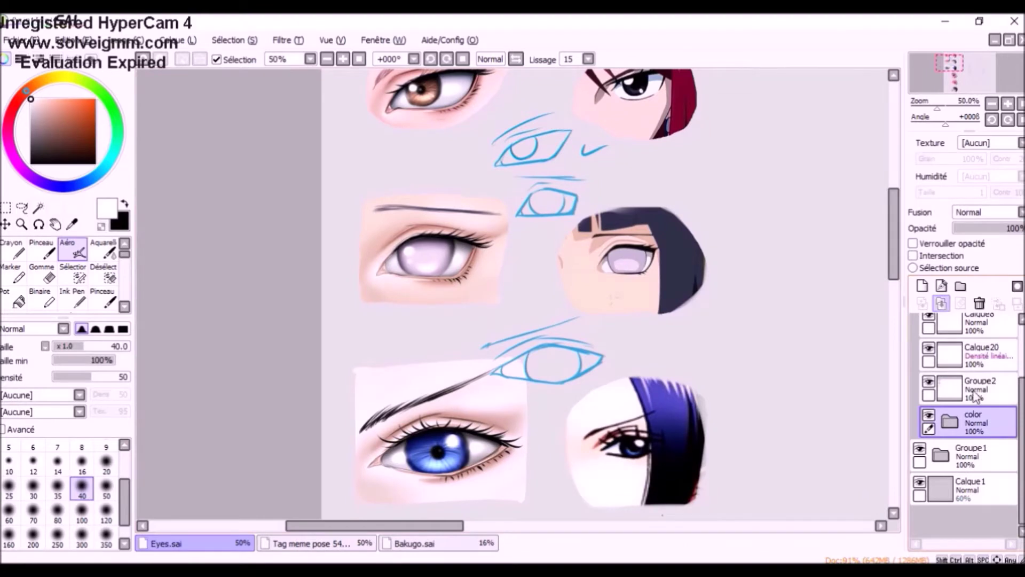
{"action": "left_click", "coordinate": [941, 306]}
{"action": "scroll", "coordinate": [622, 350], "scroll_direction": "down", "scroll_amount": 1}
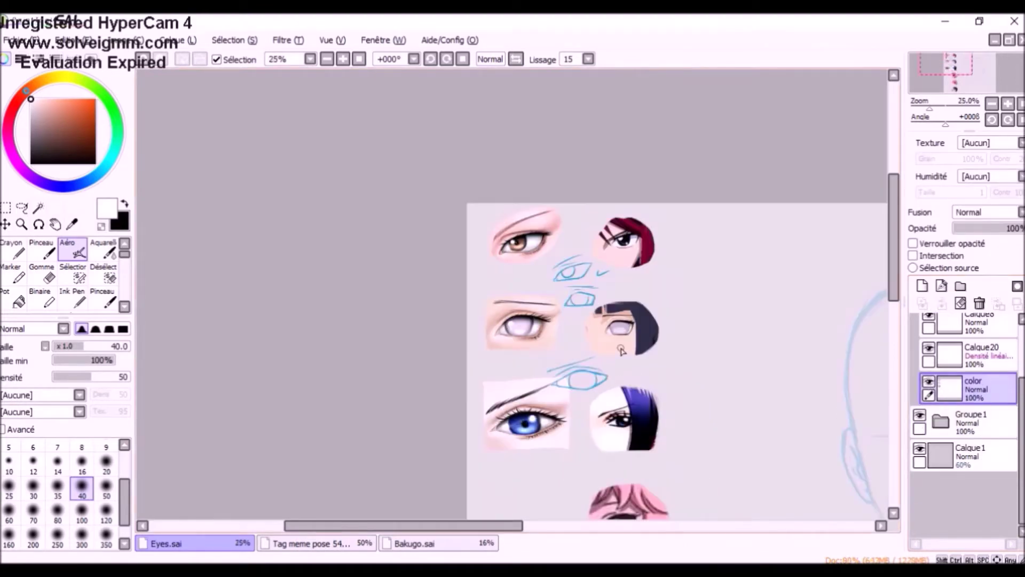
{"action": "scroll", "coordinate": [622, 350], "scroll_direction": "up", "scroll_amount": 1}
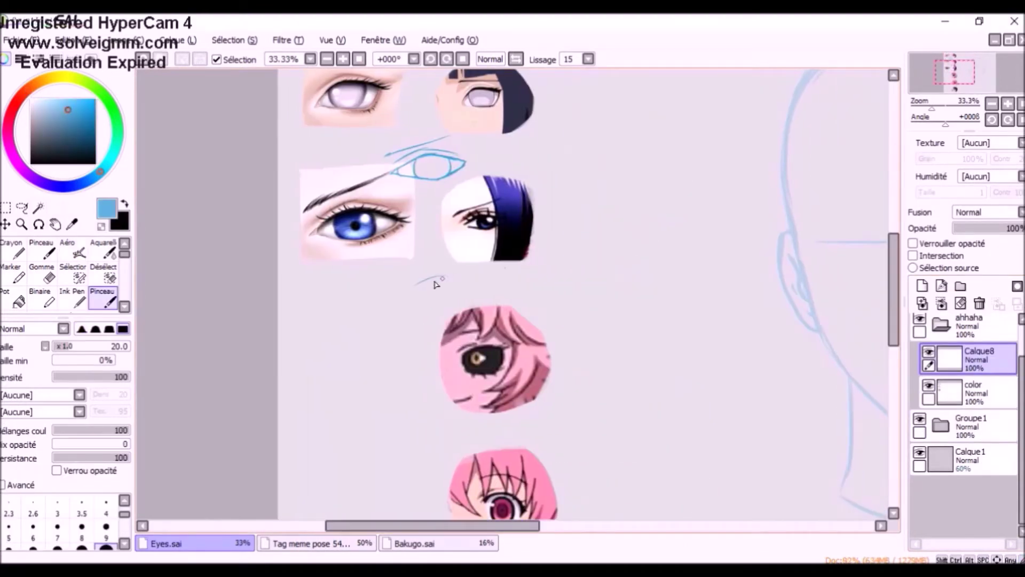
Sketch a blue guide of the fourth eye's angular shape and brow above the pink-haired reference on Calque8 with the size 20 brush
{"action": "left_click_drag", "start_coordinate": [434, 281], "coordinate": [465, 272]}
{"action": "key", "text": "ctrl+z"}
{"action": "left_click_drag", "start_coordinate": [416, 283], "coordinate": [473, 272]}
{"action": "key", "text": "ctrl+z"}
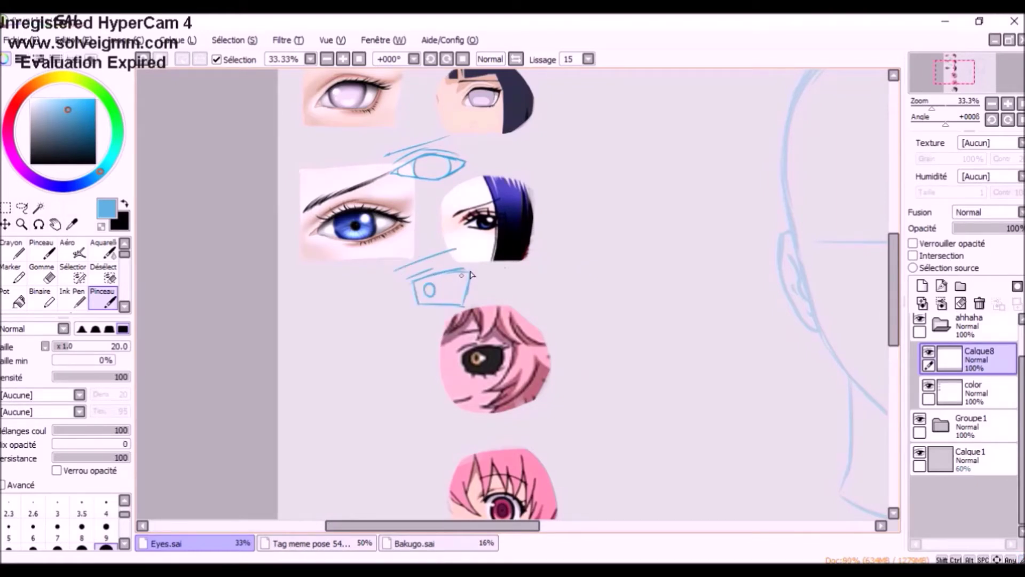
Draw the fourth eye's basic outline in black on the color layer beside the pink-haired reference with the size 20 brush
{"action": "left_click", "coordinate": [972, 392]}
{"action": "left_click", "coordinate": [125, 204]}
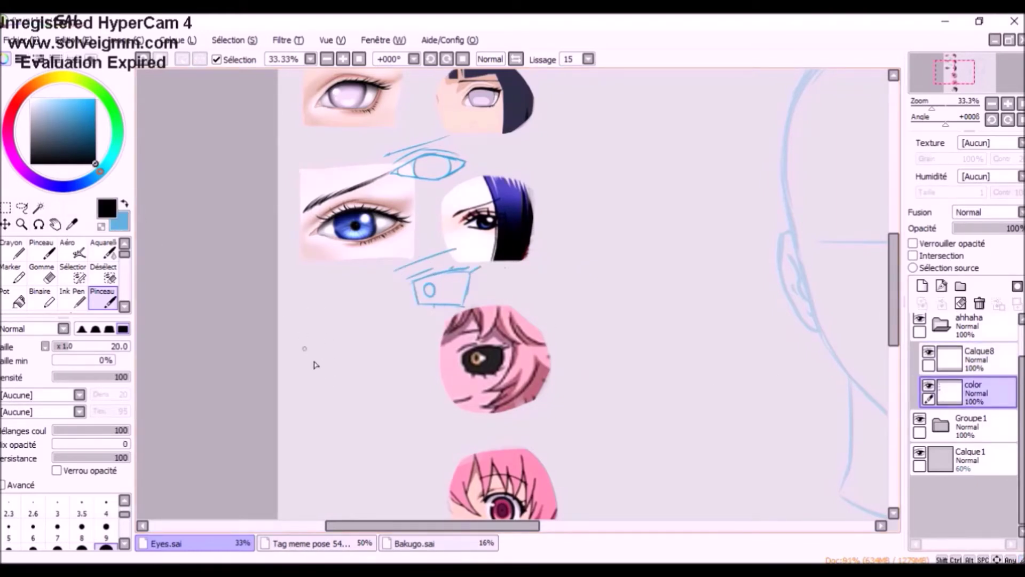
{"action": "left_click_drag", "start_coordinate": [319, 359], "coordinate": [406, 344]}
{"action": "mouse_move", "coordinate": [318, 385]}
{"action": "left_mouse_down"}
{"action": "mouse_move", "coordinate": [328, 392]}
{"action": "mouse_move", "coordinate": [400, 382]}
{"action": "left_mouse_up"}
{"action": "scroll", "coordinate": [432, 363], "scroll_direction": "up", "scroll_amount": 2}
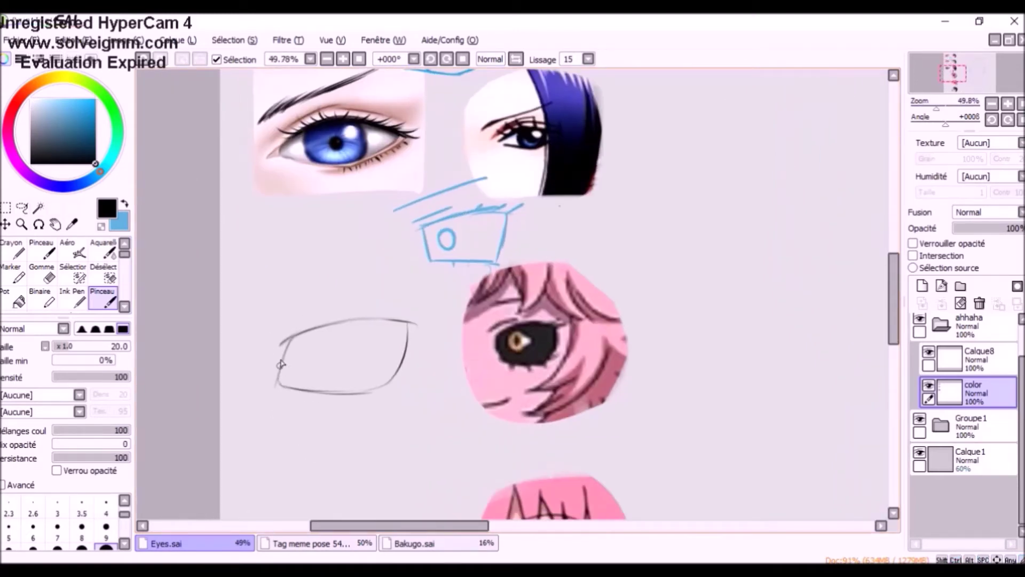
Draw a pointed inner corner, clean it with the size 12 eraser, and reinforce the outer edge of the eye outline
{"action": "left_click_drag", "start_coordinate": [277, 379], "coordinate": [274, 388]}
{"action": "left_click_drag", "start_coordinate": [275, 389], "coordinate": [320, 393]}
{"action": "key", "text": "ctrl+z"}
{"action": "key", "text": "ctrl+z"}
{"action": "key", "text": "e"}
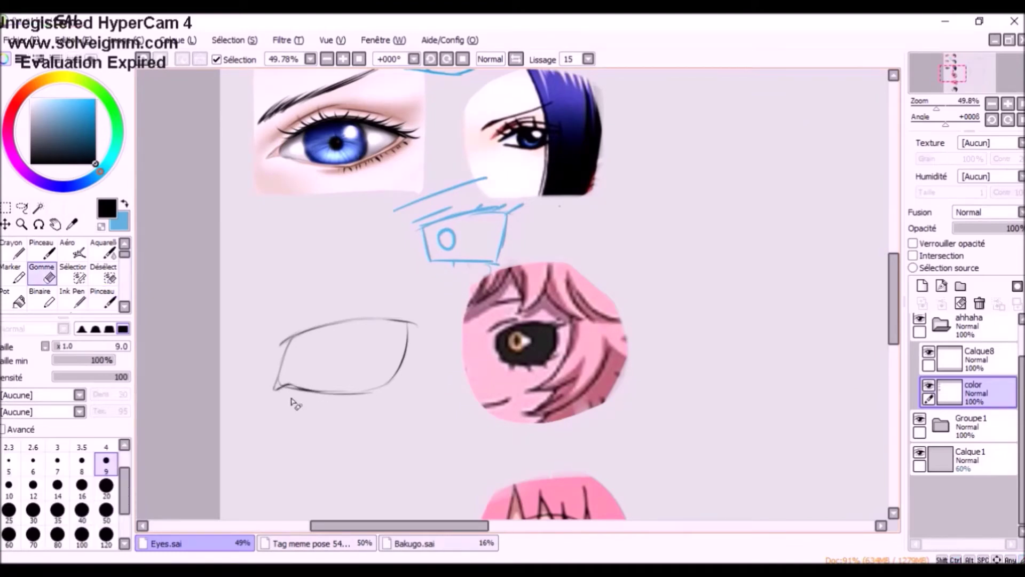
{"action": "key", "text": "bracketright"}
{"action": "key", "text": "bracketright"}
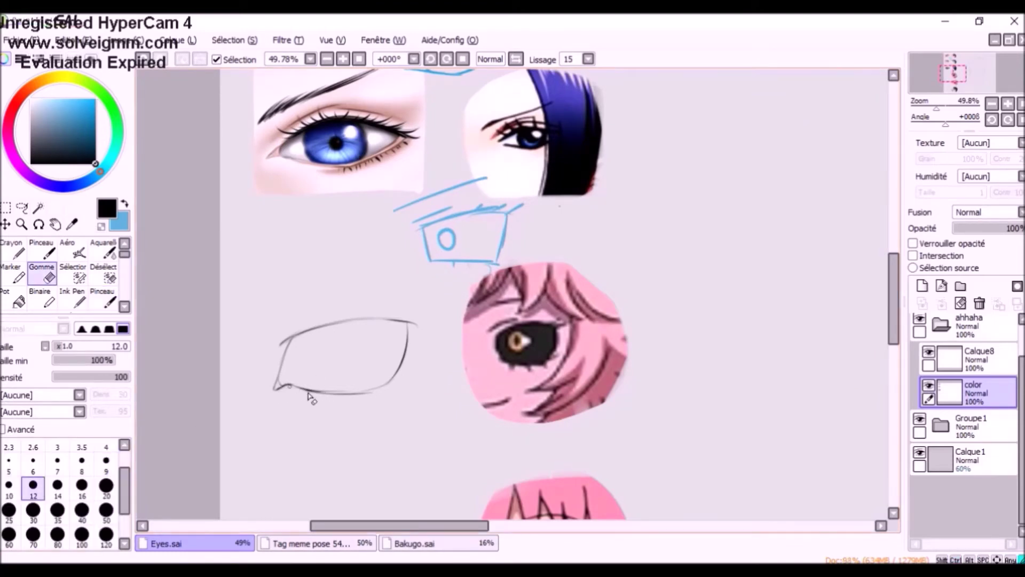
{"action": "key", "text": "b"}
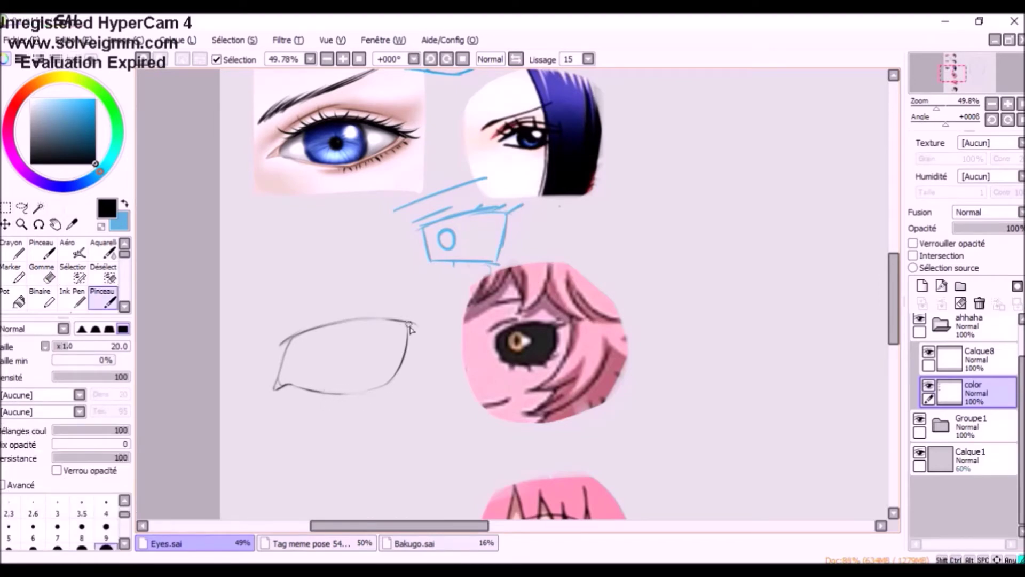
{"action": "left_click_drag", "start_coordinate": [412, 324], "coordinate": [409, 344]}
{"action": "left_click_drag", "start_coordinate": [376, 394], "coordinate": [404, 367]}
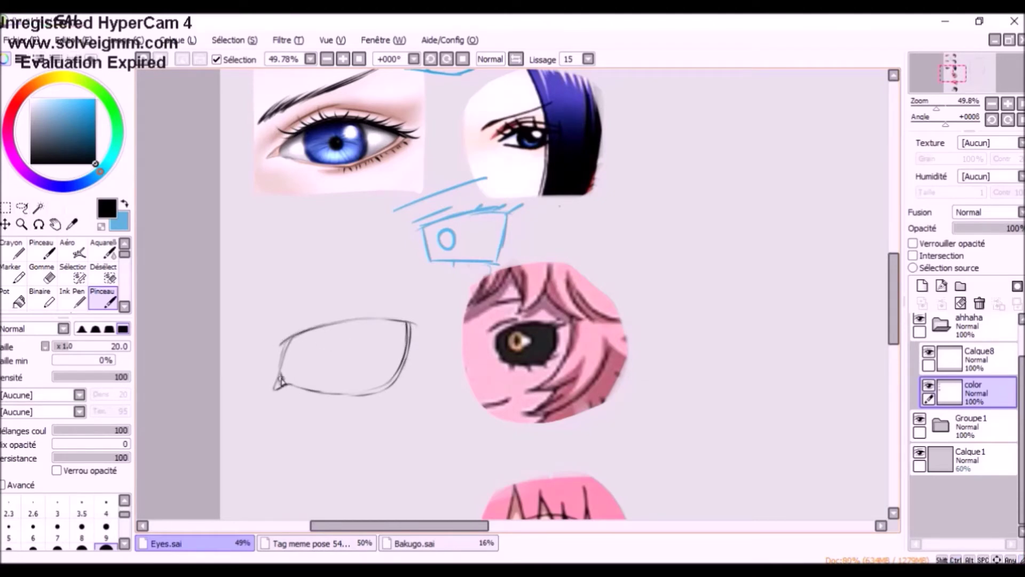
{"action": "key", "text": "e"}
{"action": "key", "text": "b"}
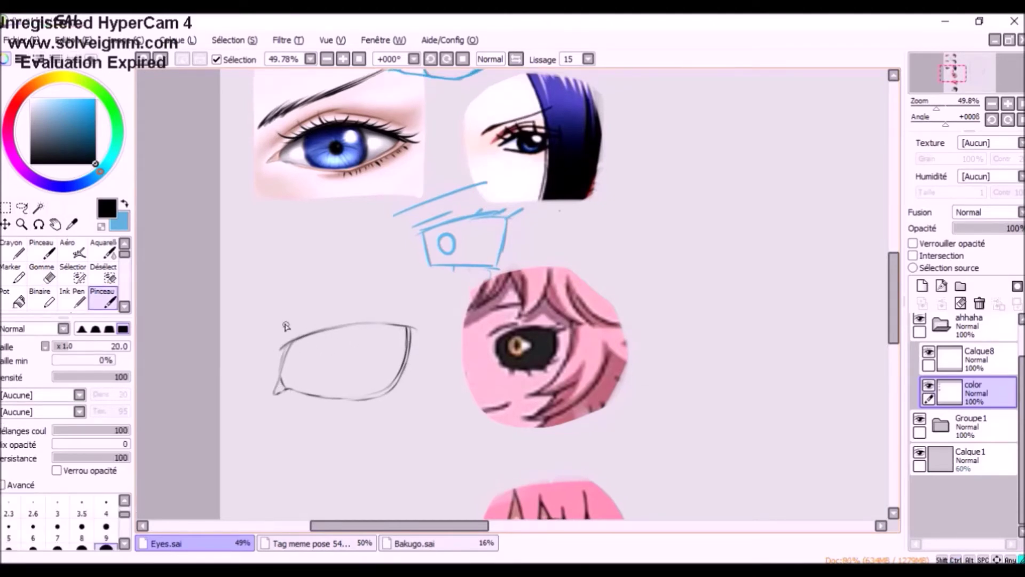
Draw the eyelid crease and a thin eyebrow above the fourth eye with the size 20 brush
{"action": "mouse_move", "coordinate": [284, 326]}
{"action": "left_mouse_down"}
{"action": "mouse_move", "coordinate": [350, 311]}
{"action": "mouse_move", "coordinate": [289, 338]}
{"action": "mouse_move", "coordinate": [371, 324]}
{"action": "left_mouse_up"}
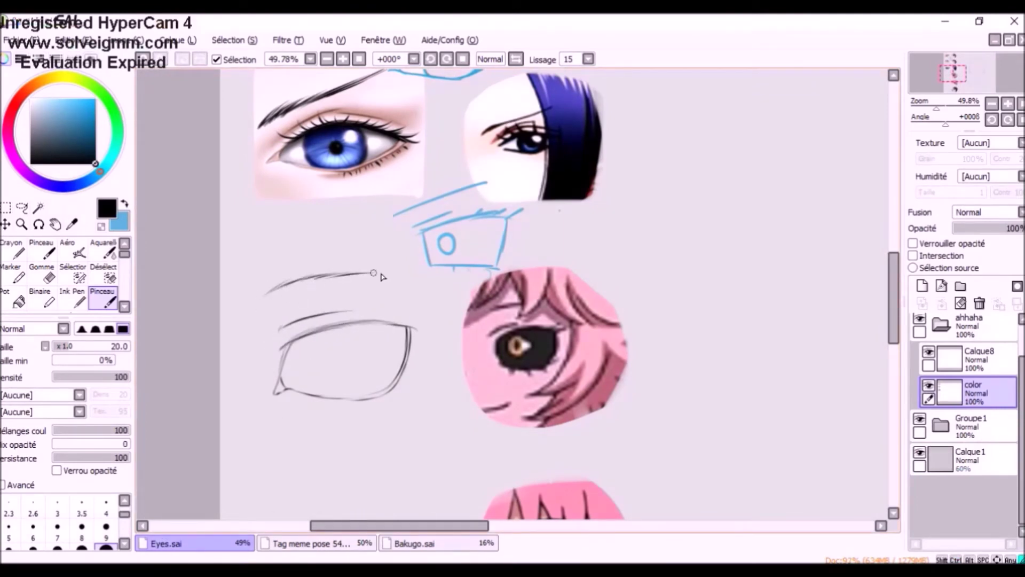
{"action": "left_click_drag", "start_coordinate": [269, 292], "coordinate": [385, 278]}
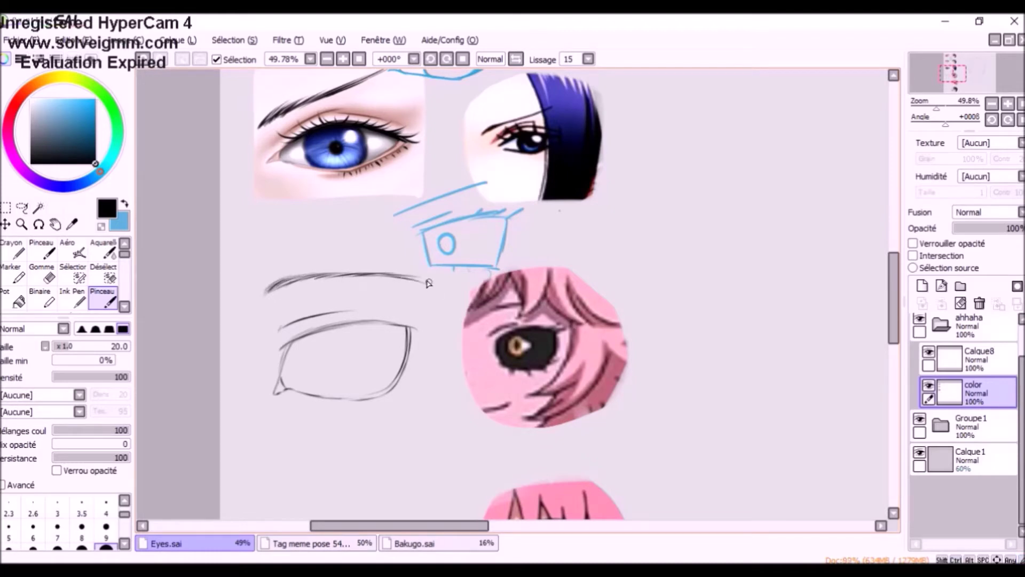
{"action": "scroll", "coordinate": [128, 534], "scroll_direction": "down", "scroll_amount": 1}
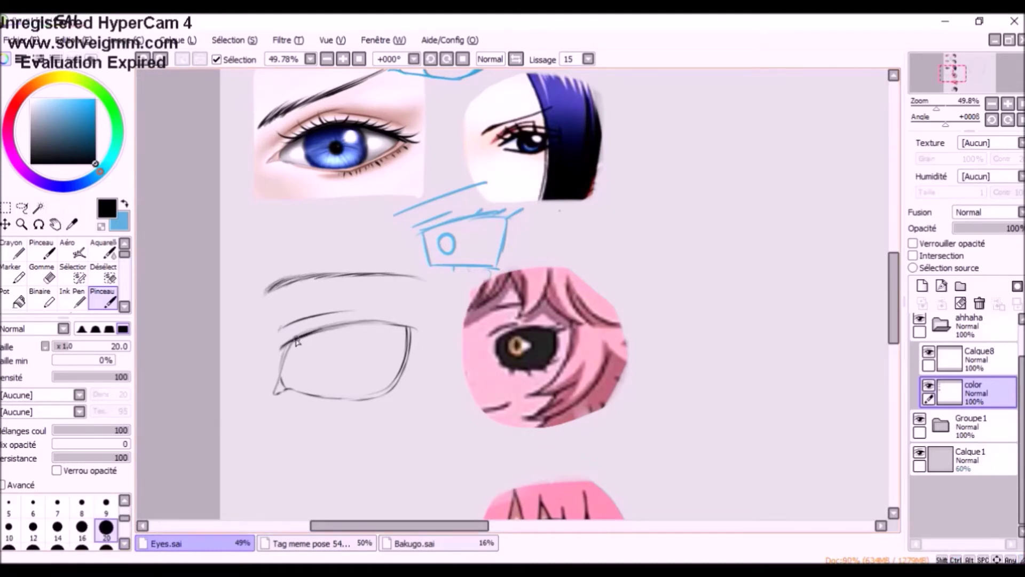
Thicken the fourth eye's upper lid line and draw short curved lashes along it
{"action": "mouse_move", "coordinate": [296, 339]}
{"action": "left_mouse_down"}
{"action": "mouse_move", "coordinate": [380, 321]}
{"action": "mouse_move", "coordinate": [353, 322]}
{"action": "mouse_move", "coordinate": [402, 327]}
{"action": "left_mouse_up"}
{"action": "key", "text": "ctrl+z"}
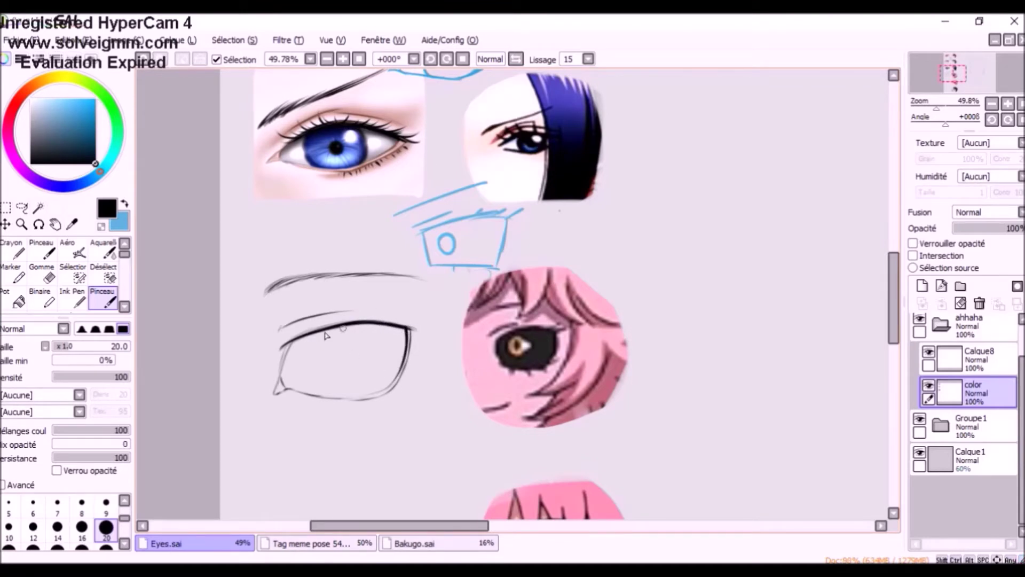
{"action": "left_click_drag", "start_coordinate": [370, 309], "coordinate": [374, 305]}
{"action": "left_click_drag", "start_coordinate": [352, 322], "coordinate": [374, 316]}
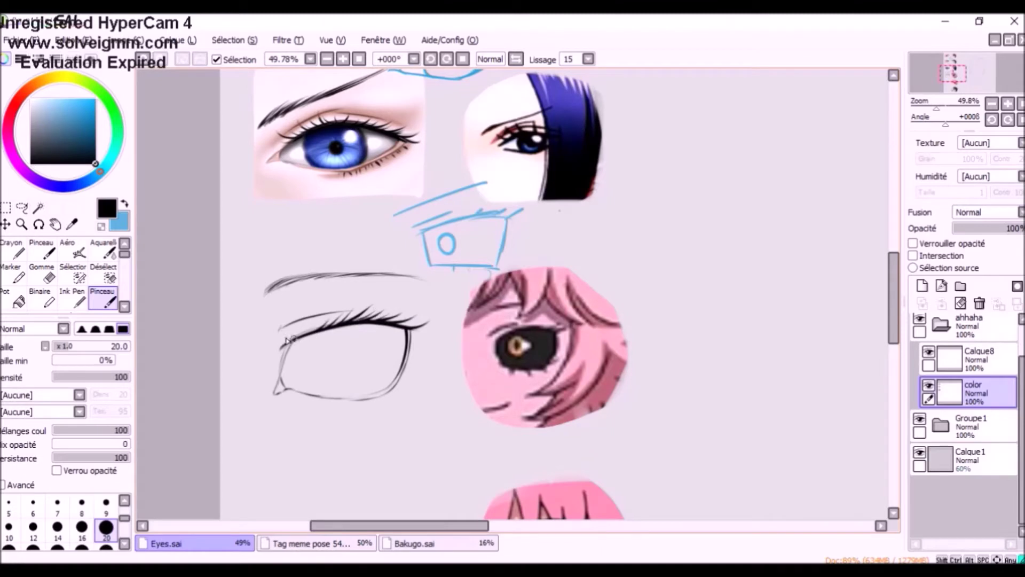
{"action": "left_click_drag", "start_coordinate": [283, 345], "coordinate": [321, 330]}
Draw short lower lashes along the fourth eye's bottom lid and outer corner, redoing misplaced strokes
{"action": "key", "text": "ctrl"}
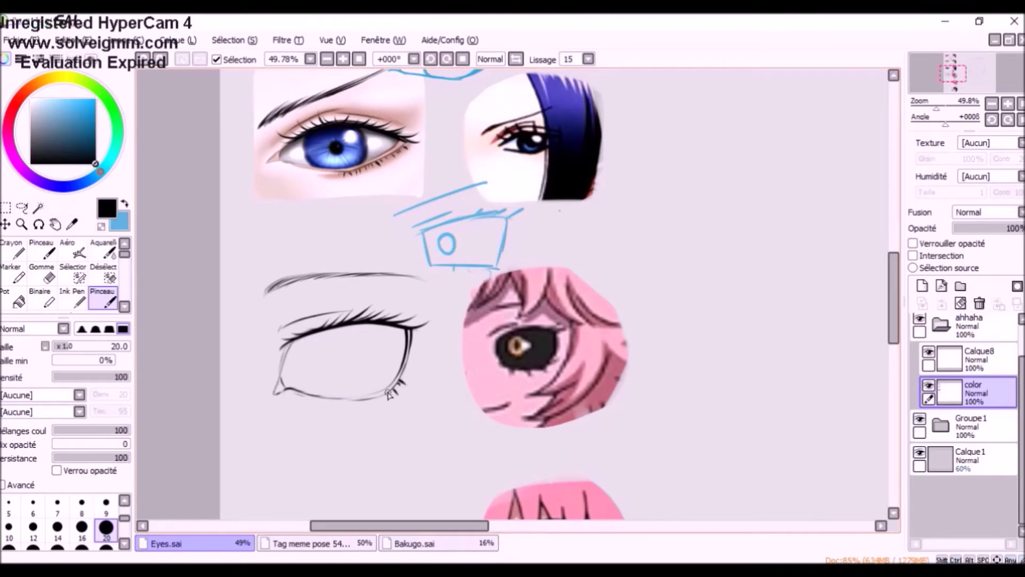
{"action": "key", "text": "ctrl+z"}
{"action": "left_click_drag", "start_coordinate": [372, 398], "coordinate": [373, 407]}
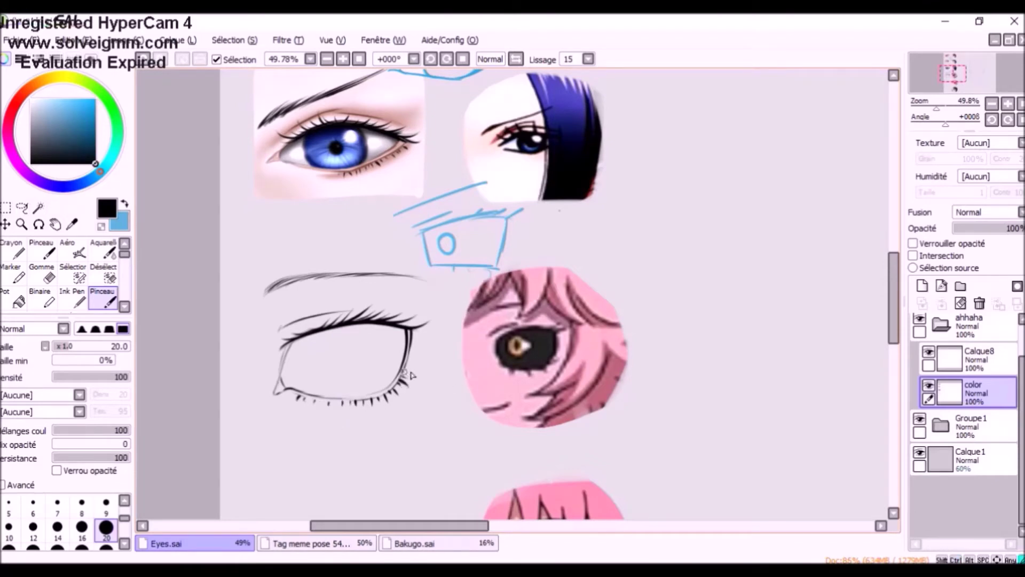
{"action": "key", "text": "ctrl+z"}
{"action": "left_click_drag", "start_coordinate": [390, 390], "coordinate": [397, 396]}
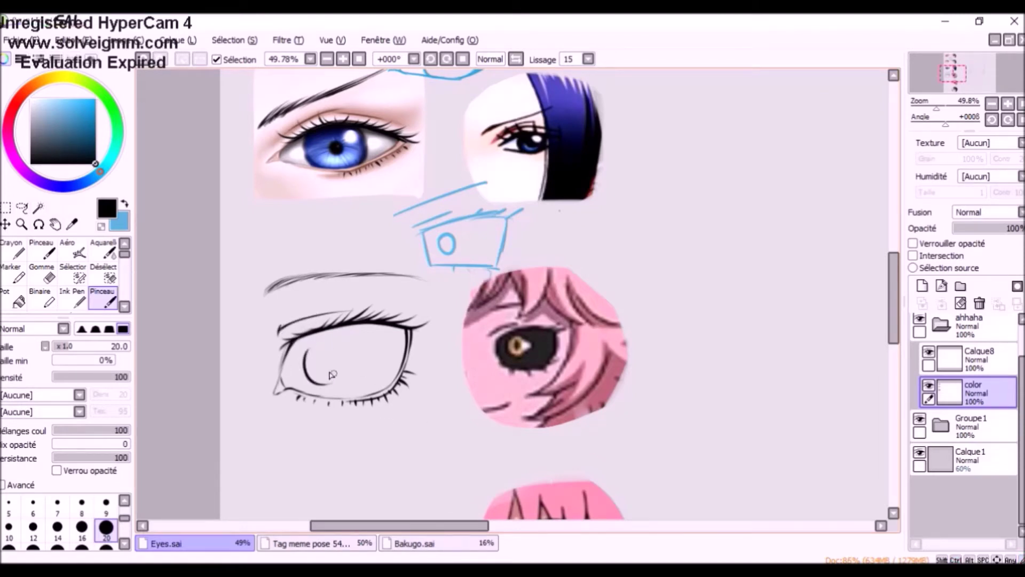
Draw a round iris with a vertical slit pupil inside the fourth eye, redoing strokes until the circle is even
{"action": "key", "text": "ctrl+z"}
{"action": "mouse_move", "coordinate": [326, 347]}
{"action": "left_mouse_down"}
{"action": "mouse_move", "coordinate": [343, 382]}
{"action": "mouse_move", "coordinate": [364, 367]}
{"action": "mouse_move", "coordinate": [349, 342]}
{"action": "mouse_move", "coordinate": [363, 360]}
{"action": "mouse_move", "coordinate": [364, 348]}
{"action": "mouse_move", "coordinate": [353, 383]}
{"action": "left_mouse_up"}
{"action": "key", "text": "ctrl+z"}
{"action": "key", "text": "ctrl+z"}
{"action": "key", "text": "ctrl+z"}
{"action": "mouse_move", "coordinate": [323, 345]}
{"action": "left_mouse_down"}
{"action": "mouse_move", "coordinate": [363, 380]}
{"action": "mouse_move", "coordinate": [346, 368]}
{"action": "mouse_move", "coordinate": [357, 375]}
{"action": "mouse_move", "coordinate": [352, 337]}
{"action": "mouse_move", "coordinate": [357, 369]}
{"action": "left_mouse_up"}
{"action": "key", "text": "ctrl+z"}
{"action": "key", "text": "ctrl+z"}
{"action": "key", "text": "ctrl+z"}
{"action": "key", "text": "ctrl+z"}
{"action": "key", "text": "ctrl+z"}
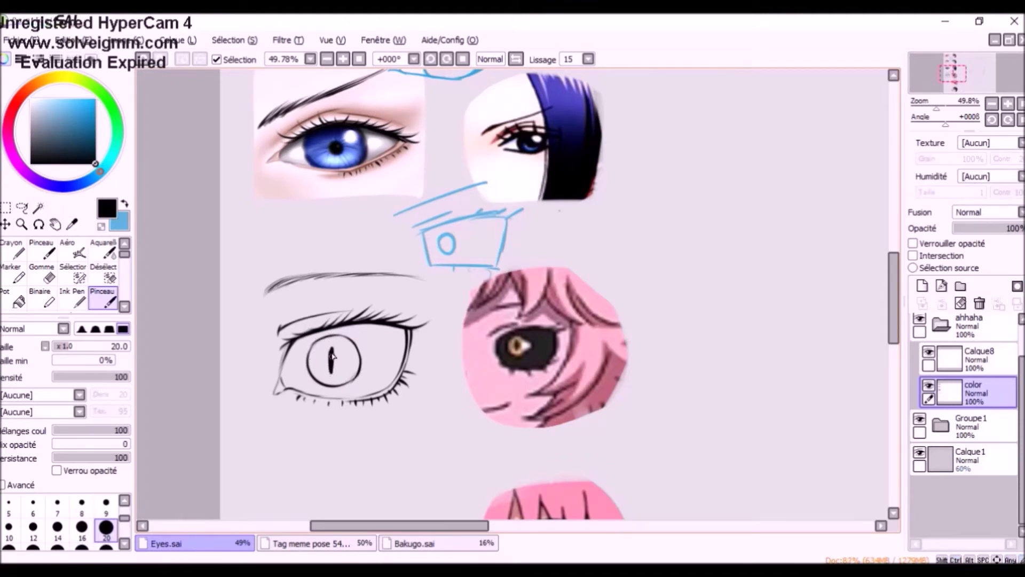
Add a new layer folder below the line art layer and rename it color
{"action": "left_click", "coordinate": [960, 285]}
{"action": "double_click", "coordinate": [969, 423]}
{"action": "type", "text": "clolr"}
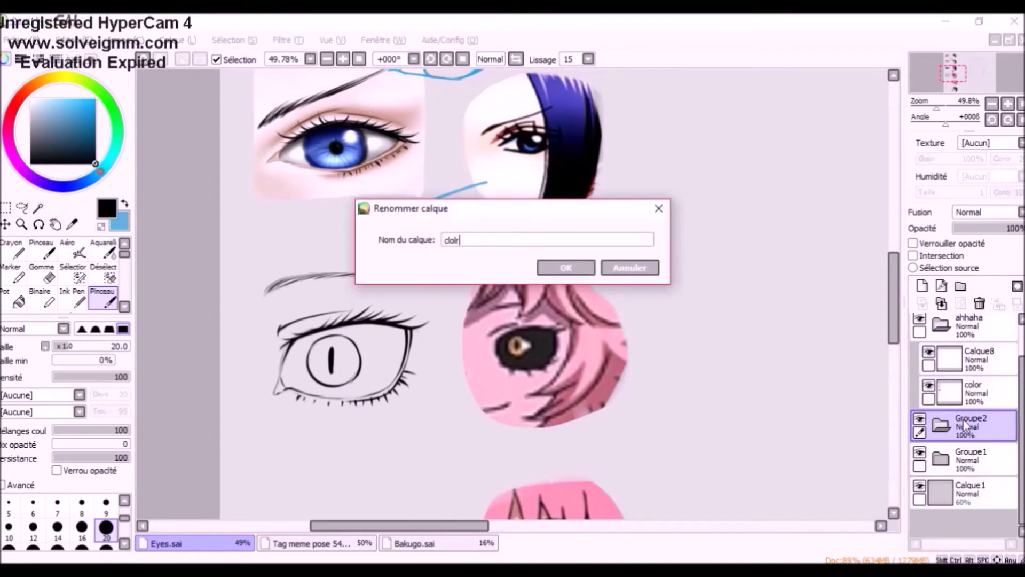
{"action": "key", "text": "BackSpace"}
{"action": "type", "text": "olor"}
{"action": "left_click", "coordinate": [566, 267]}
Add a layer in the color folder and paint a rounded skin block behind the fourth eye in the reference's pink at size 60
{"action": "left_click", "coordinate": [922, 286]}
{"action": "left_click", "coordinate": [71, 224]}
{"action": "left_click", "coordinate": [483, 373]}
{"action": "left_click", "coordinate": [107, 299]}
{"action": "left_click", "coordinate": [124, 543]}
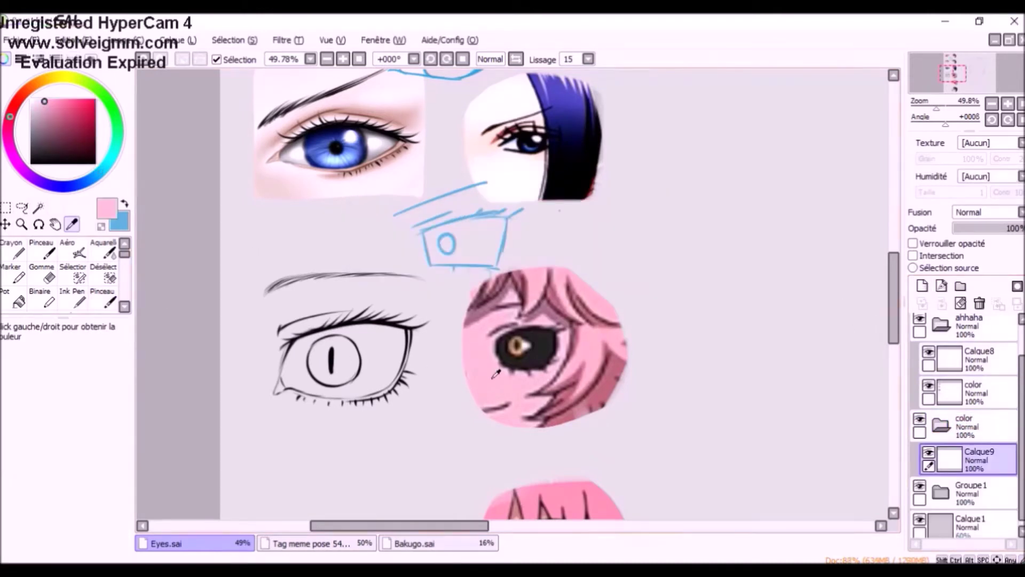
{"action": "left_click", "coordinate": [105, 528]}
{"action": "left_click_drag", "start_coordinate": [283, 295], "coordinate": [280, 318]}
{"action": "left_click_drag", "start_coordinate": [291, 357], "coordinate": [386, 397]}
{"action": "left_click", "coordinate": [124, 544]}
{"action": "left_click", "coordinate": [9, 528]}
{"action": "mouse_move", "coordinate": [290, 292]}
{"action": "left_mouse_down"}
{"action": "mouse_move", "coordinate": [323, 378]}
{"action": "mouse_move", "coordinate": [298, 360]}
{"action": "mouse_move", "coordinate": [271, 385]}
{"action": "mouse_move", "coordinate": [271, 414]}
{"action": "mouse_move", "coordinate": [402, 410]}
{"action": "mouse_move", "coordinate": [426, 369]}
{"action": "mouse_move", "coordinate": [402, 349]}
{"action": "mouse_move", "coordinate": [328, 404]}
{"action": "mouse_move", "coordinate": [276, 366]}
{"action": "mouse_move", "coordinate": [277, 325]}
{"action": "mouse_move", "coordinate": [264, 396]}
{"action": "mouse_move", "coordinate": [376, 435]}
{"action": "mouse_move", "coordinate": [281, 423]}
{"action": "mouse_move", "coordinate": [426, 424]}
{"action": "mouse_move", "coordinate": [435, 309]}
{"action": "left_mouse_up"}
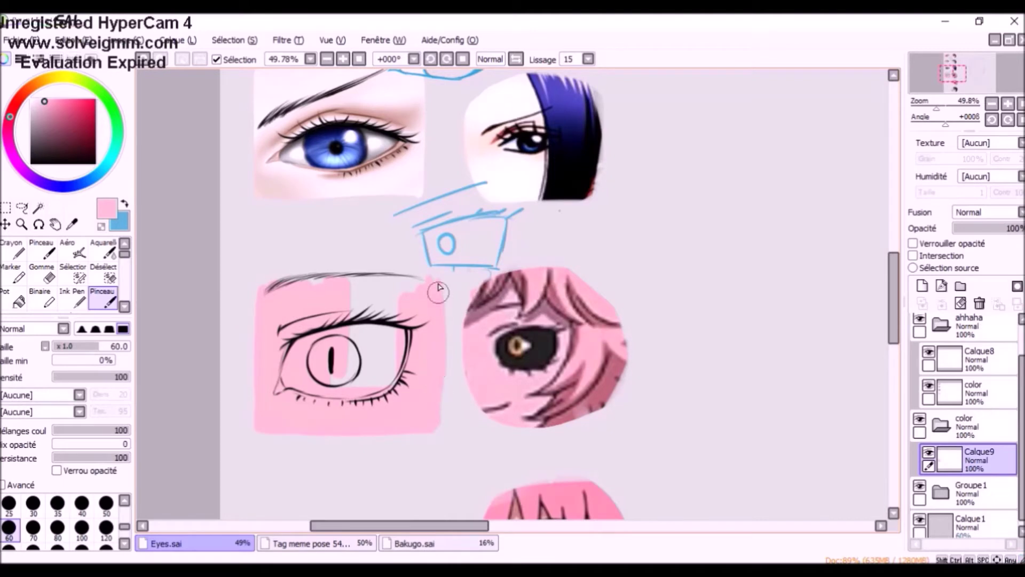
{"action": "mouse_move", "coordinate": [266, 323]}
{"action": "left_mouse_down"}
{"action": "mouse_move", "coordinate": [267, 284]}
{"action": "mouse_move", "coordinate": [417, 267]}
{"action": "mouse_move", "coordinate": [432, 289]}
{"action": "mouse_move", "coordinate": [392, 374]}
{"action": "left_mouse_up"}
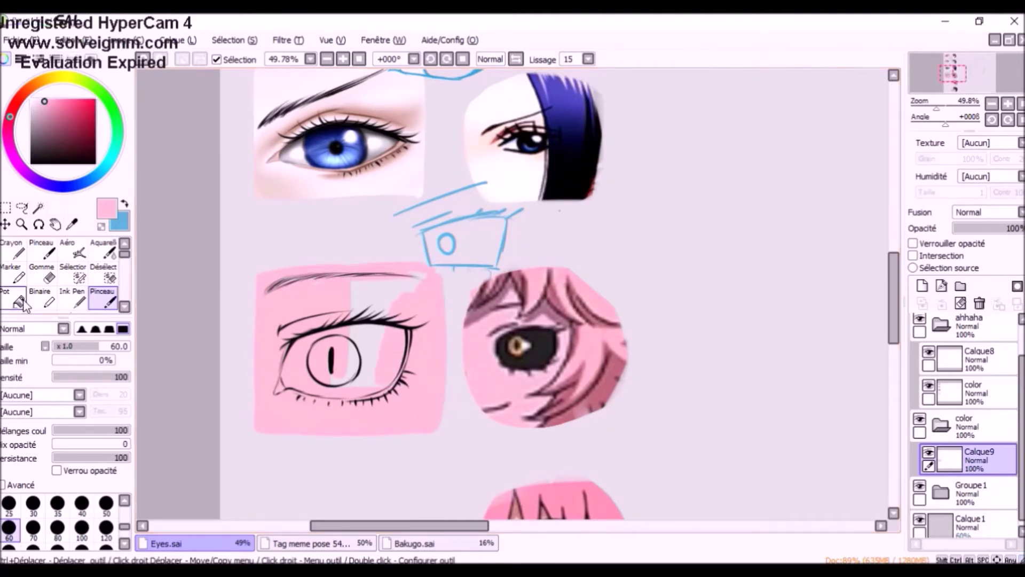
{"action": "left_click_drag", "start_coordinate": [441, 267], "coordinate": [442, 427]}
{"action": "mouse_move", "coordinate": [263, 270]}
{"action": "left_mouse_down"}
{"action": "mouse_move", "coordinate": [260, 424]}
{"action": "mouse_move", "coordinate": [283, 436]}
{"action": "mouse_move", "coordinate": [275, 440]}
{"action": "mouse_move", "coordinate": [430, 423]}
{"action": "left_mouse_up"}
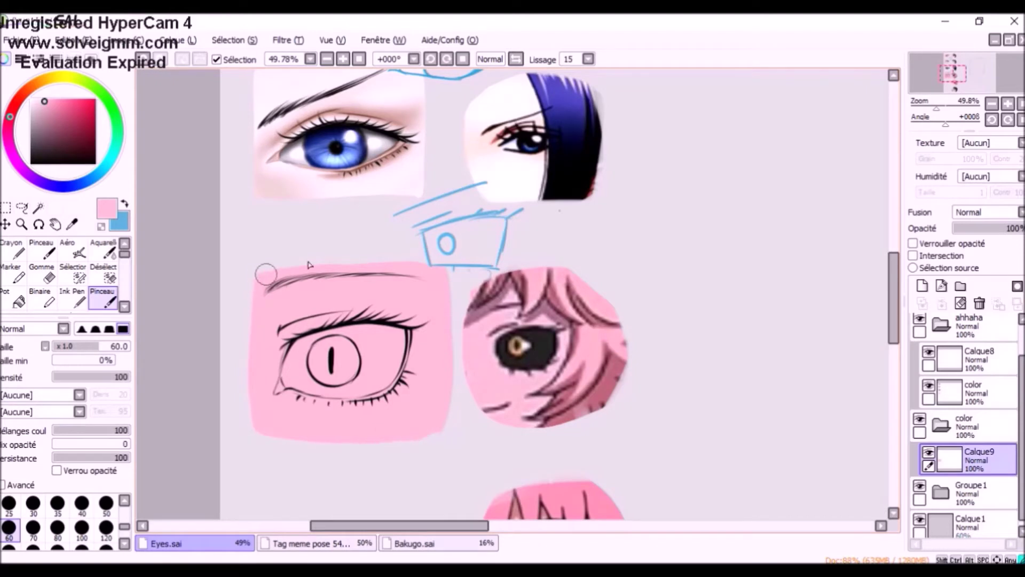
{"action": "left_click_drag", "start_coordinate": [268, 274], "coordinate": [418, 270]}
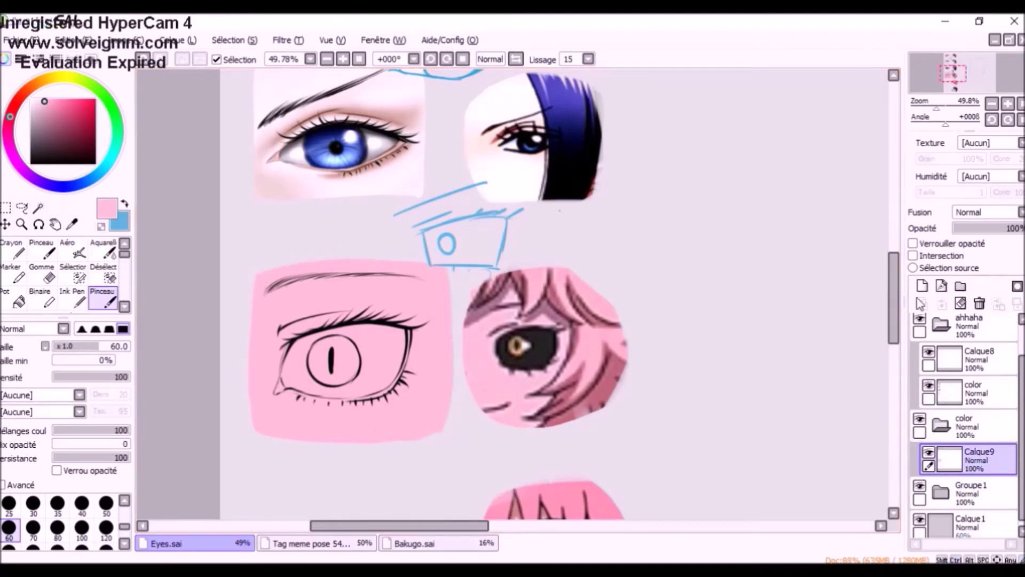
Add a layer above the skin and fill the eyeball with the dark grey sampled from the reference's eye
{"action": "left_click", "coordinate": [922, 286]}
{"action": "key", "text": "alt"}
{"action": "left_click", "coordinate": [549, 345]}
{"action": "mouse_move", "coordinate": [298, 363]}
{"action": "left_mouse_down"}
{"action": "mouse_move", "coordinate": [325, 372]}
{"action": "mouse_move", "coordinate": [410, 367]}
{"action": "mouse_move", "coordinate": [337, 357]}
{"action": "mouse_move", "coordinate": [301, 371]}
{"action": "mouse_move", "coordinate": [300, 341]}
{"action": "mouse_move", "coordinate": [380, 330]}
{"action": "mouse_move", "coordinate": [403, 346]}
{"action": "mouse_move", "coordinate": [402, 336]}
{"action": "mouse_move", "coordinate": [371, 387]}
{"action": "mouse_move", "coordinate": [285, 378]}
{"action": "mouse_move", "coordinate": [320, 394]}
{"action": "mouse_move", "coordinate": [369, 392]}
{"action": "left_mouse_up"}
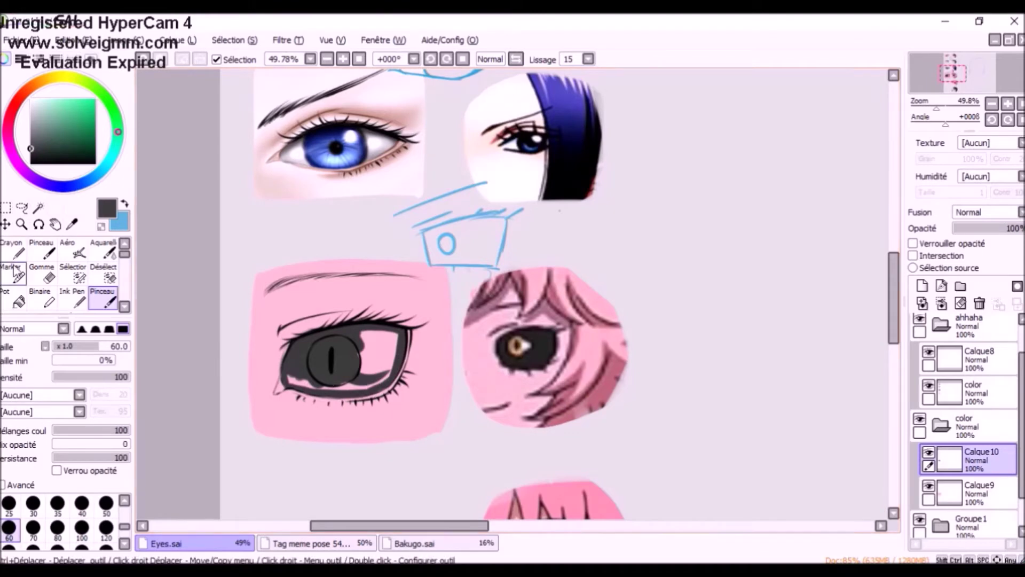
{"action": "left_click", "coordinate": [14, 298]}
{"action": "left_click", "coordinate": [347, 392]}
Add another layer and paint the iris golden yellow, sampling the reference's iris colour and shifting its hue toward yellow
{"action": "left_click", "coordinate": [104, 298]}
{"action": "left_click", "coordinate": [72, 224]}
{"action": "left_click", "coordinate": [519, 351]}
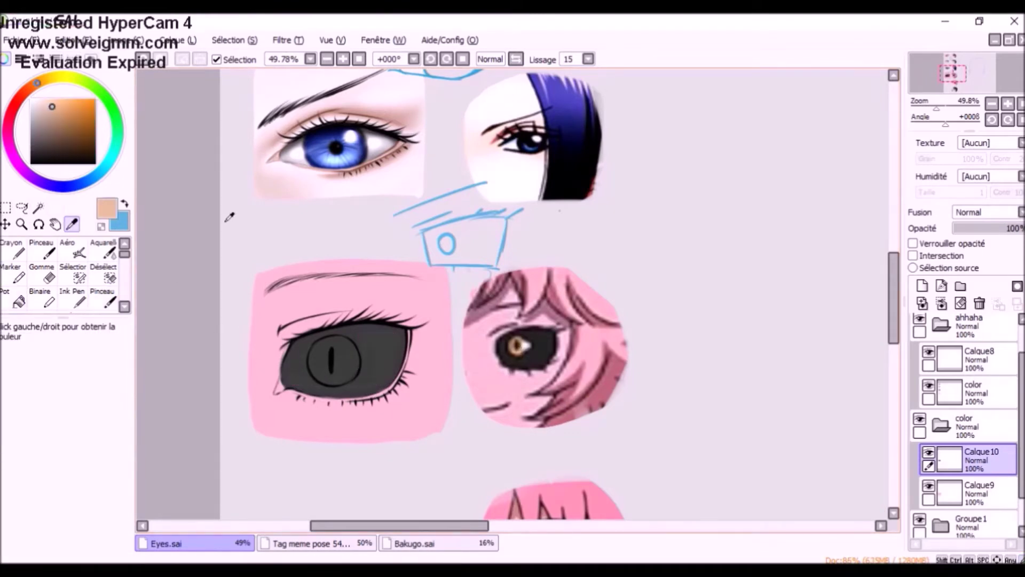
{"action": "left_click", "coordinate": [48, 79]}
{"action": "left_click", "coordinate": [922, 286]}
{"action": "left_click", "coordinate": [104, 298]}
{"action": "mouse_move", "coordinate": [323, 350]}
{"action": "left_mouse_down"}
{"action": "mouse_move", "coordinate": [340, 372]}
{"action": "mouse_move", "coordinate": [353, 353]}
{"action": "mouse_move", "coordinate": [312, 357]}
{"action": "mouse_move", "coordinate": [326, 378]}
{"action": "mouse_move", "coordinate": [350, 364]}
{"action": "mouse_move", "coordinate": [346, 379]}
{"action": "mouse_move", "coordinate": [357, 368]}
{"action": "mouse_move", "coordinate": [344, 347]}
{"action": "mouse_move", "coordinate": [317, 362]}
{"action": "mouse_move", "coordinate": [350, 353]}
{"action": "left_mouse_up"}
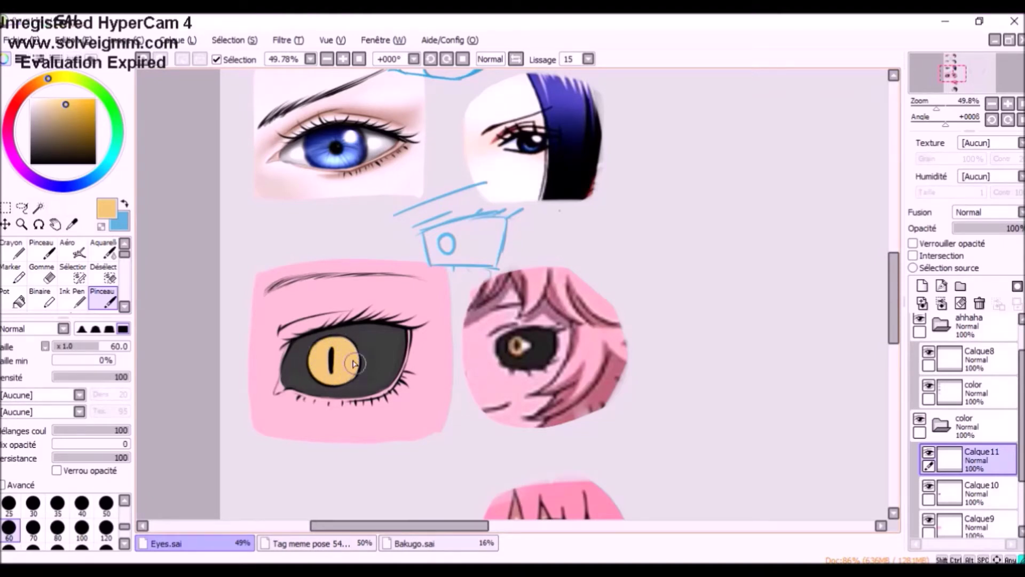
Touch up the outer upper lashes in black on the color line art layer with the size 20 brush
{"action": "left_click", "coordinate": [952, 399]}
{"action": "left_click_drag", "start_coordinate": [93, 148], "coordinate": [99, 165]}
{"action": "left_click", "coordinate": [125, 500]}
{"action": "left_click", "coordinate": [106, 503]}
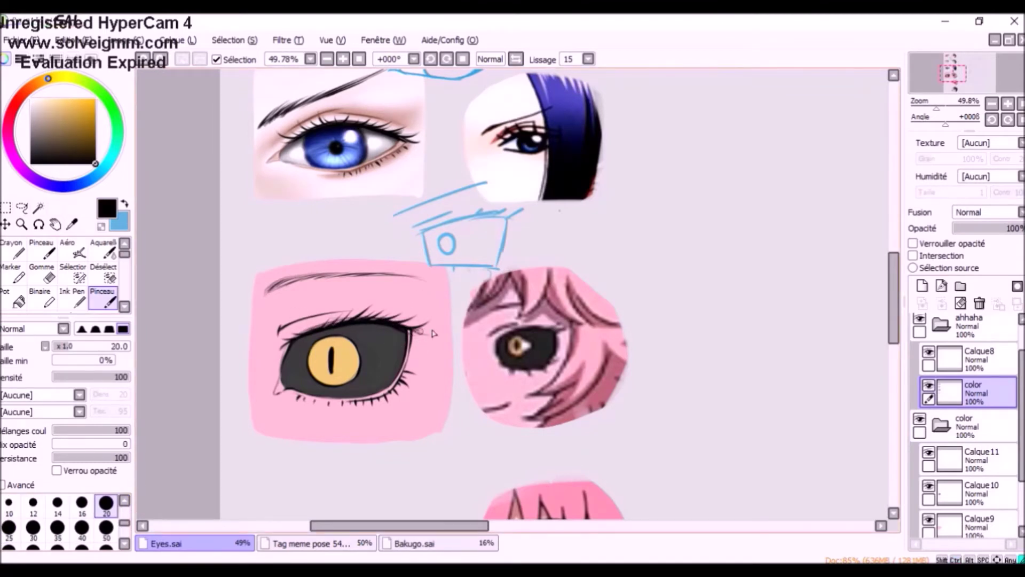
Select the pink skin layer, Calque9
{"action": "left_click", "coordinate": [978, 521]}
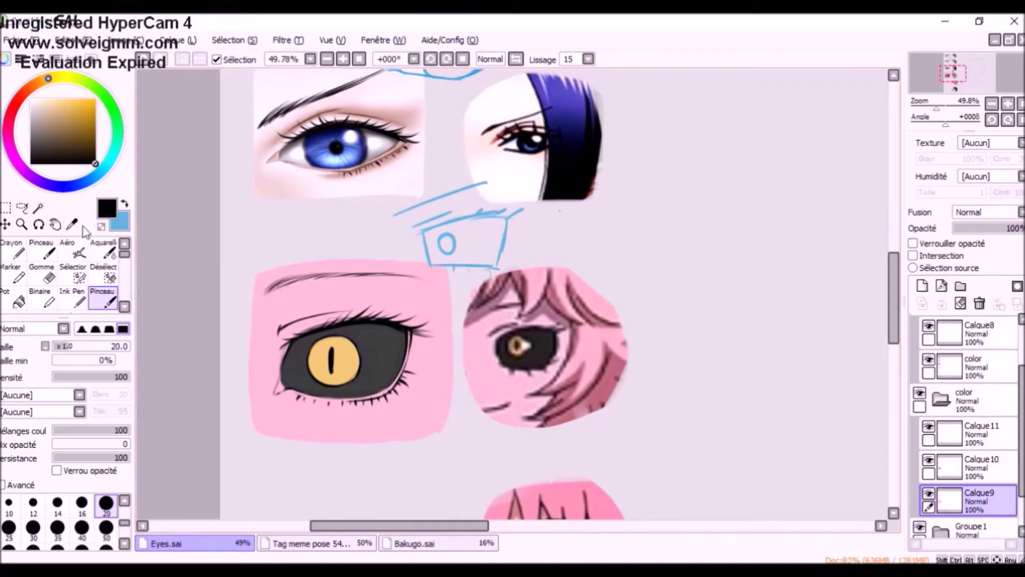
On a new clipped Produit layer above Calque9, paint mauve skin shadows around the dark eye with the Pinceau at size 50
{"action": "left_click", "coordinate": [922, 286]}
{"action": "left_click", "coordinate": [913, 255]}
{"action": "left_click", "coordinate": [106, 528]}
{"action": "left_click_drag", "start_coordinate": [280, 327], "coordinate": [274, 365]}
{"action": "key", "text": "ctrl+z"}
{"action": "left_click", "coordinate": [986, 213]}
{"action": "left_click", "coordinate": [977, 235]}
{"action": "mouse_move", "coordinate": [281, 327]}
{"action": "left_mouse_down"}
{"action": "mouse_move", "coordinate": [268, 360]}
{"action": "mouse_move", "coordinate": [281, 323]}
{"action": "mouse_move", "coordinate": [268, 356]}
{"action": "mouse_move", "coordinate": [373, 307]}
{"action": "mouse_move", "coordinate": [359, 304]}
{"action": "mouse_move", "coordinate": [342, 309]}
{"action": "mouse_move", "coordinate": [443, 326]}
{"action": "mouse_move", "coordinate": [381, 309]}
{"action": "mouse_move", "coordinate": [415, 333]}
{"action": "mouse_move", "coordinate": [405, 329]}
{"action": "mouse_move", "coordinate": [389, 380]}
{"action": "mouse_move", "coordinate": [410, 332]}
{"action": "left_mouse_up"}
{"action": "mouse_move", "coordinate": [315, 403]}
{"action": "left_mouse_down"}
{"action": "mouse_move", "coordinate": [387, 398]}
{"action": "mouse_move", "coordinate": [395, 376]}
{"action": "left_mouse_up"}
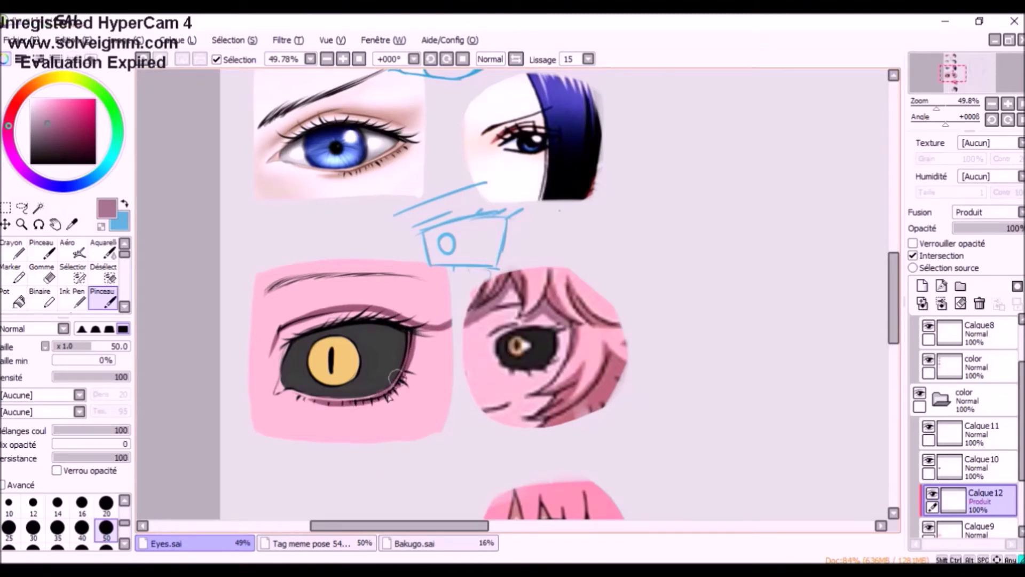
{"action": "mouse_move", "coordinate": [290, 341]}
{"action": "left_mouse_down"}
{"action": "mouse_move", "coordinate": [281, 382]}
{"action": "mouse_move", "coordinate": [288, 330]}
{"action": "mouse_move", "coordinate": [412, 306]}
{"action": "mouse_move", "coordinate": [270, 355]}
{"action": "left_mouse_up"}
Soften the mauve eyelid and lower-lid shadows with the watercolor brush at sizes 50 and 30
{"action": "left_click", "coordinate": [104, 249]}
{"action": "left_click", "coordinate": [87, 546]}
{"action": "left_click_drag", "start_coordinate": [415, 316], "coordinate": [449, 319]}
{"action": "left_click", "coordinate": [107, 548]}
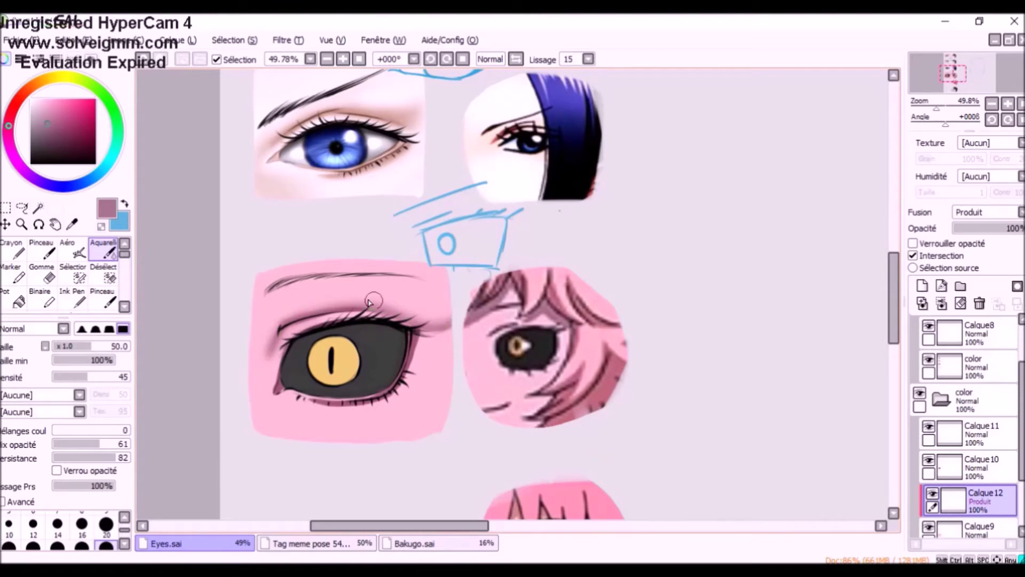
{"action": "left_click", "coordinate": [107, 524]}
{"action": "left_click", "coordinate": [107, 545]}
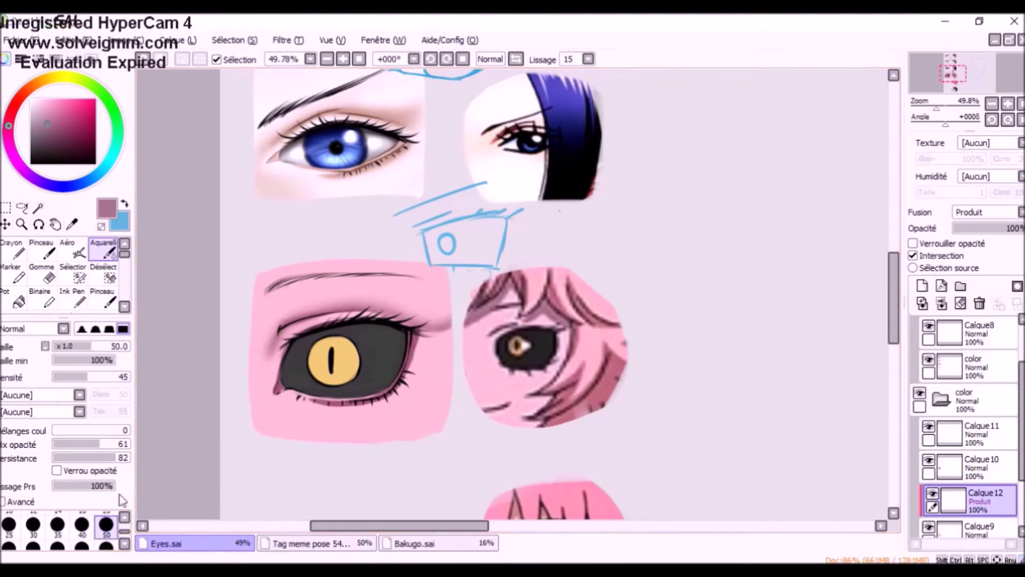
{"action": "left_click_drag", "start_coordinate": [87, 318], "coordinate": [88, 292]}
{"action": "left_click", "coordinate": [36, 506]}
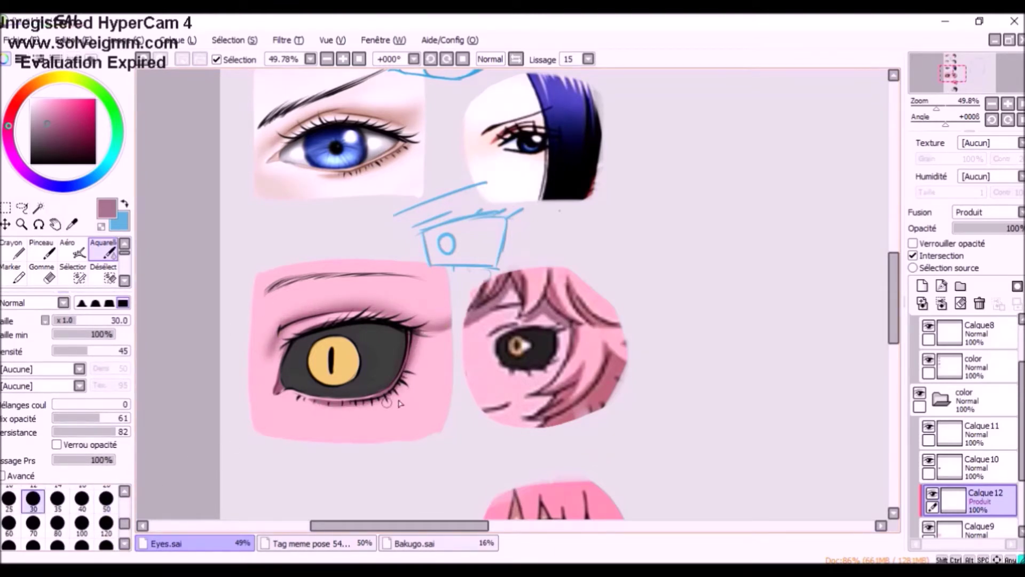
Airbrush soft mauve shading around the inner corner and lower edge of the pink skin at size 120
{"action": "left_click", "coordinate": [73, 249]}
{"action": "left_click", "coordinate": [106, 463]}
{"action": "left_click", "coordinate": [106, 488]}
{"action": "mouse_move", "coordinate": [246, 347]}
{"action": "left_mouse_down"}
{"action": "mouse_move", "coordinate": [250, 440]}
{"action": "mouse_move", "coordinate": [348, 452]}
{"action": "left_mouse_up"}
{"action": "left_click_drag", "start_coordinate": [252, 406], "coordinate": [331, 426]}
{"action": "mouse_move", "coordinate": [289, 327]}
{"action": "left_mouse_down"}
{"action": "mouse_move", "coordinate": [402, 318]}
{"action": "mouse_move", "coordinate": [345, 296]}
{"action": "mouse_move", "coordinate": [415, 312]}
{"action": "mouse_move", "coordinate": [368, 400]}
{"action": "mouse_move", "coordinate": [435, 378]}
{"action": "mouse_move", "coordinate": [468, 297]}
{"action": "mouse_move", "coordinate": [267, 324]}
{"action": "left_mouse_up"}
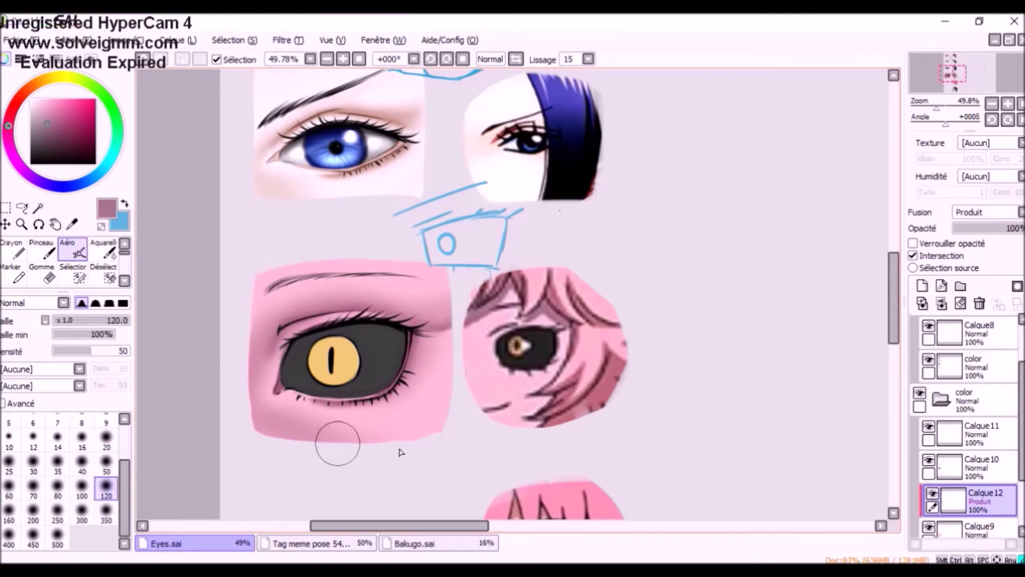
Add a second clipped Produit layer and deepen the skin shadows beside the eye, blending with watercolor at sizes 35 and 40
{"action": "left_click", "coordinate": [922, 285]}
{"action": "left_click", "coordinate": [985, 212]}
{"action": "left_click", "coordinate": [969, 237]}
{"action": "key", "text": "b"}
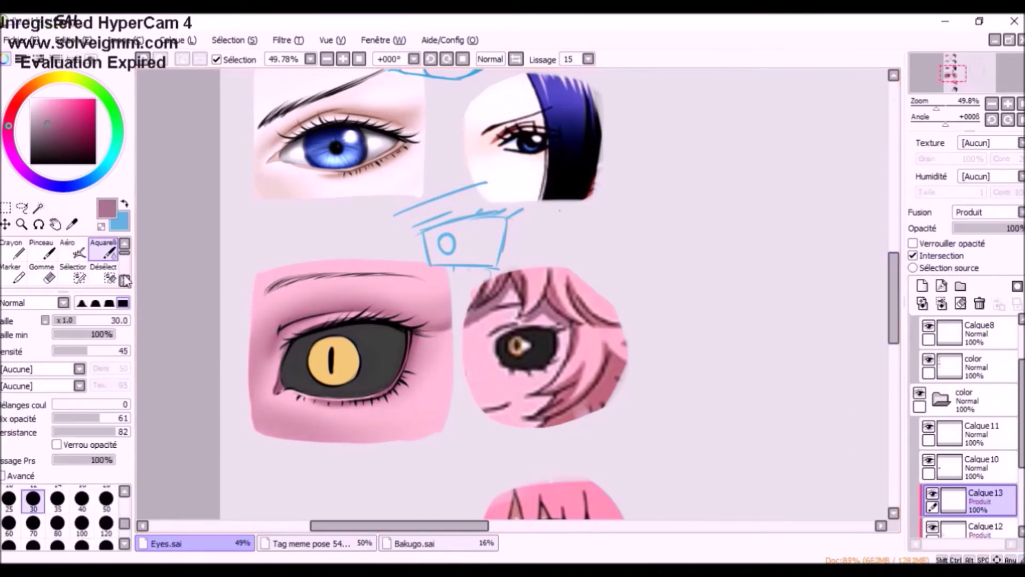
{"action": "mouse_move", "coordinate": [276, 342]}
{"action": "left_mouse_down"}
{"action": "mouse_move", "coordinate": [392, 309]}
{"action": "mouse_move", "coordinate": [359, 306]}
{"action": "mouse_move", "coordinate": [408, 317]}
{"action": "mouse_move", "coordinate": [324, 308]}
{"action": "mouse_move", "coordinate": [417, 332]}
{"action": "mouse_move", "coordinate": [401, 370]}
{"action": "mouse_move", "coordinate": [308, 398]}
{"action": "mouse_move", "coordinate": [348, 402]}
{"action": "mouse_move", "coordinate": [282, 392]}
{"action": "left_mouse_up"}
{"action": "key", "text": "c"}
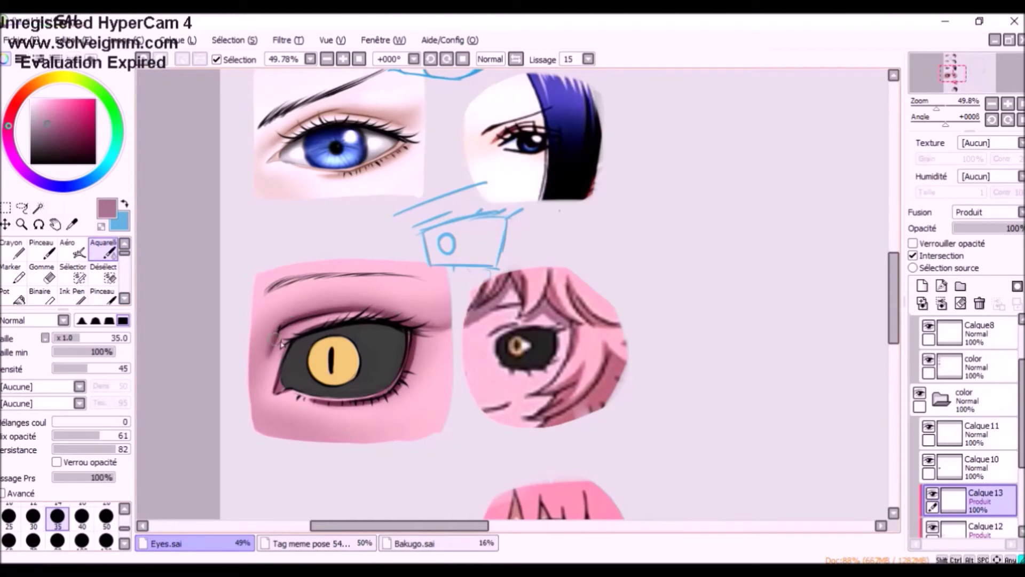
{"action": "key", "text": "bracketright"}
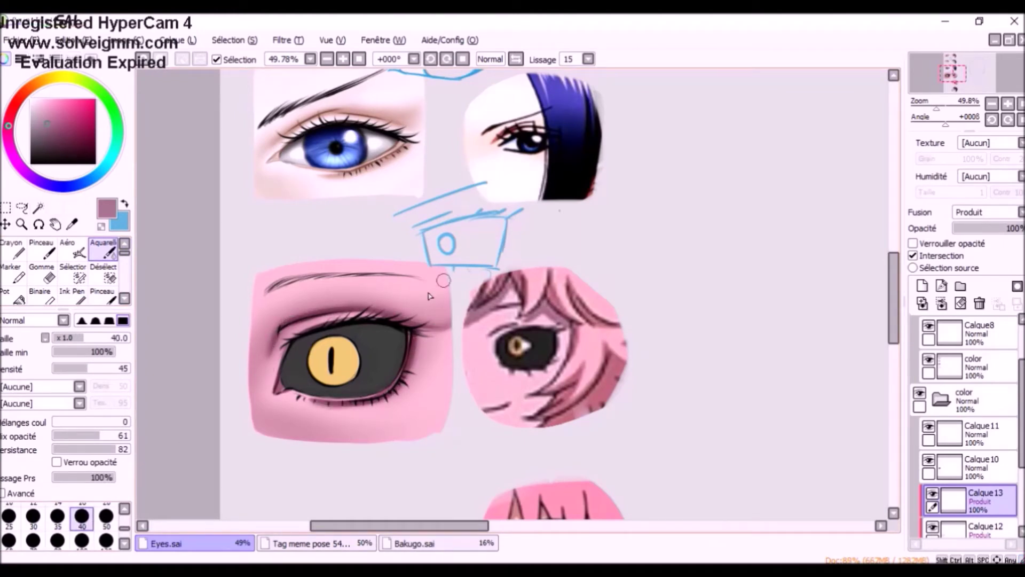
Airbrush darker shading over the eyelid and inner eye corner at sizes 80 and 120
{"action": "key", "text": "v"}
{"action": "key", "text": "bracketleft"}
{"action": "key", "text": "bracketleft"}
{"action": "left_click_drag", "start_coordinate": [264, 368], "coordinate": [429, 311]}
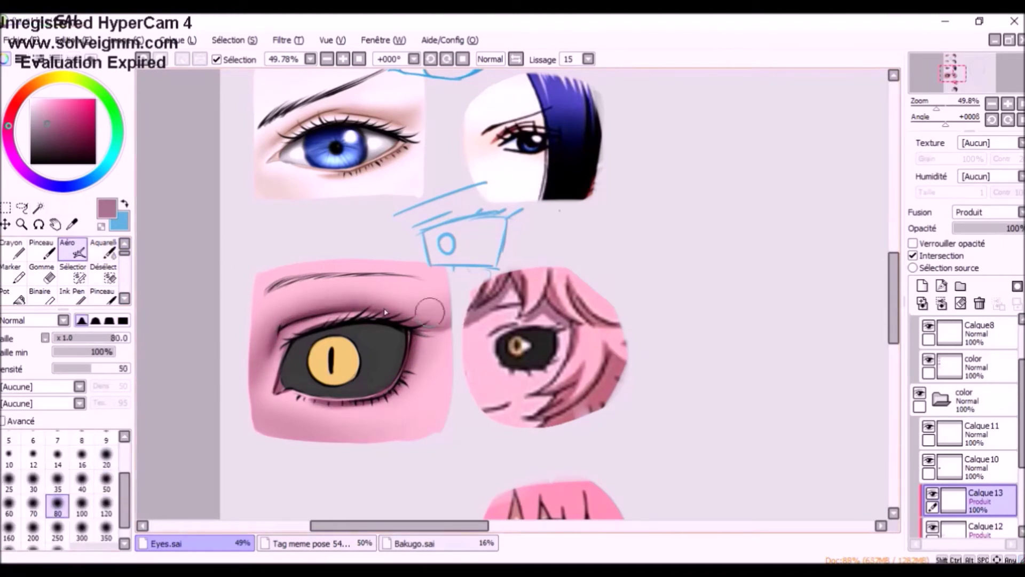
{"action": "key", "text": "bracketright"}
{"action": "key", "text": "bracketright"}
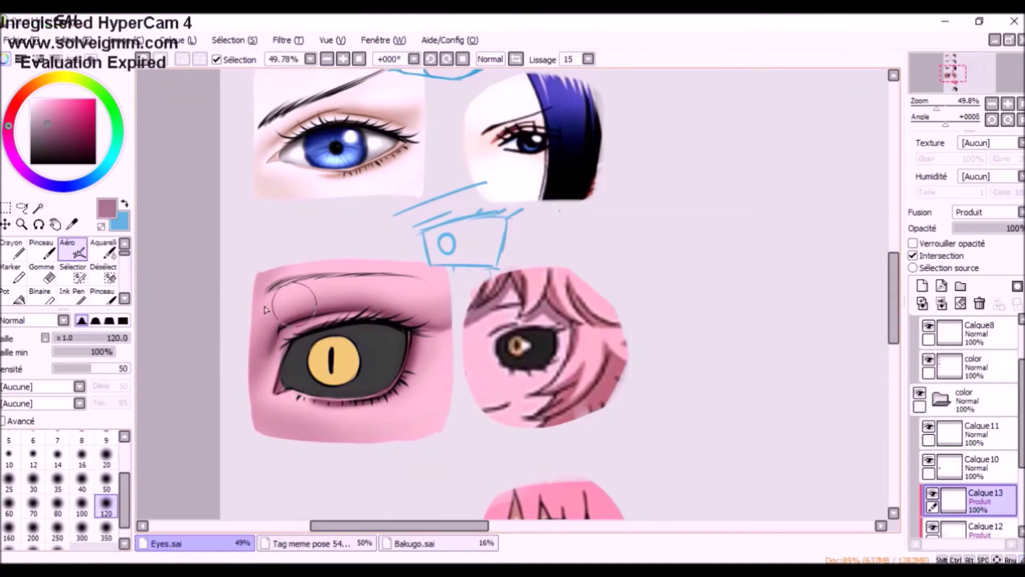
On a new clipped Normal layer, paint white highlights at the inner eye corner with a size 20 brush and blend them
{"action": "left_click", "coordinate": [922, 286]}
{"action": "left_click", "coordinate": [914, 256]}
{"action": "left_click", "coordinate": [31, 99]}
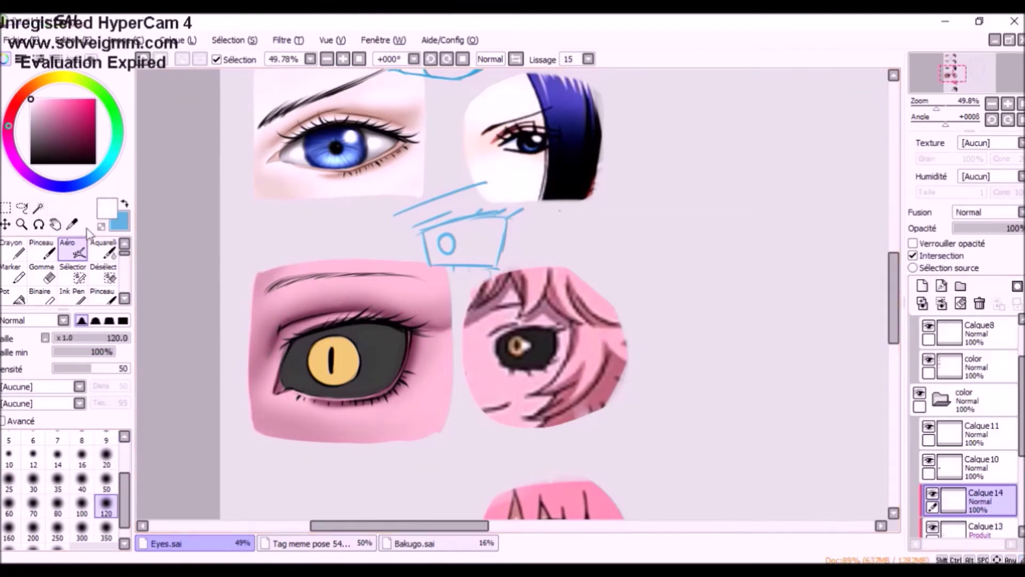
{"action": "key", "text": "b"}
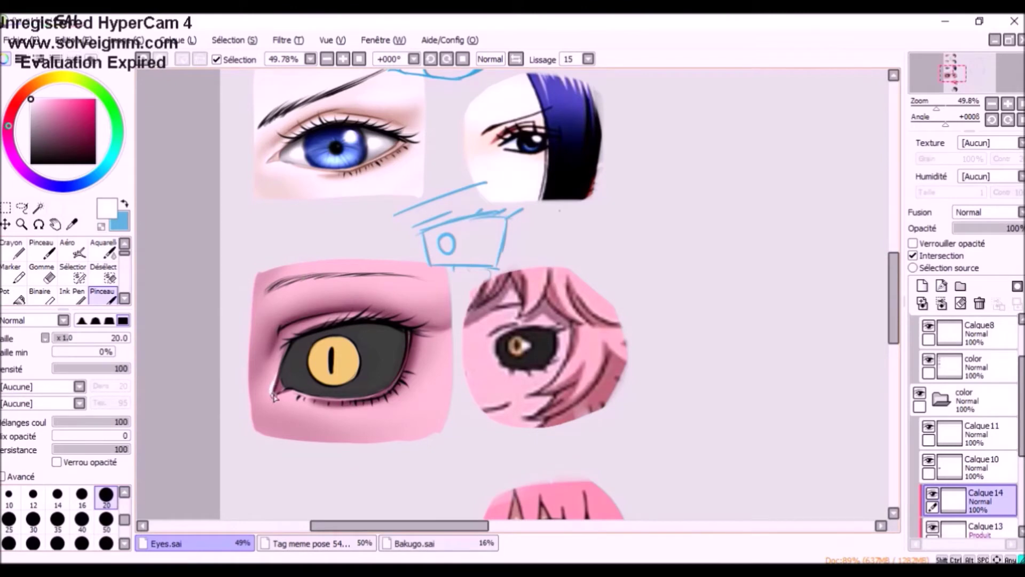
{"action": "mouse_move", "coordinate": [280, 392]}
{"action": "left_mouse_down"}
{"action": "mouse_move", "coordinate": [299, 396]}
{"action": "mouse_move", "coordinate": [269, 385]}
{"action": "mouse_move", "coordinate": [309, 413]}
{"action": "left_mouse_up"}
{"action": "left_click", "coordinate": [103, 248]}
Airbrush soft white highlights across the skin below the brow at size 120, adding finer ones along the lid
{"action": "left_click", "coordinate": [72, 249]}
{"action": "left_click", "coordinate": [106, 482]}
{"action": "left_click", "coordinate": [107, 506]}
{"action": "left_click_drag", "start_coordinate": [407, 296], "coordinate": [317, 292]}
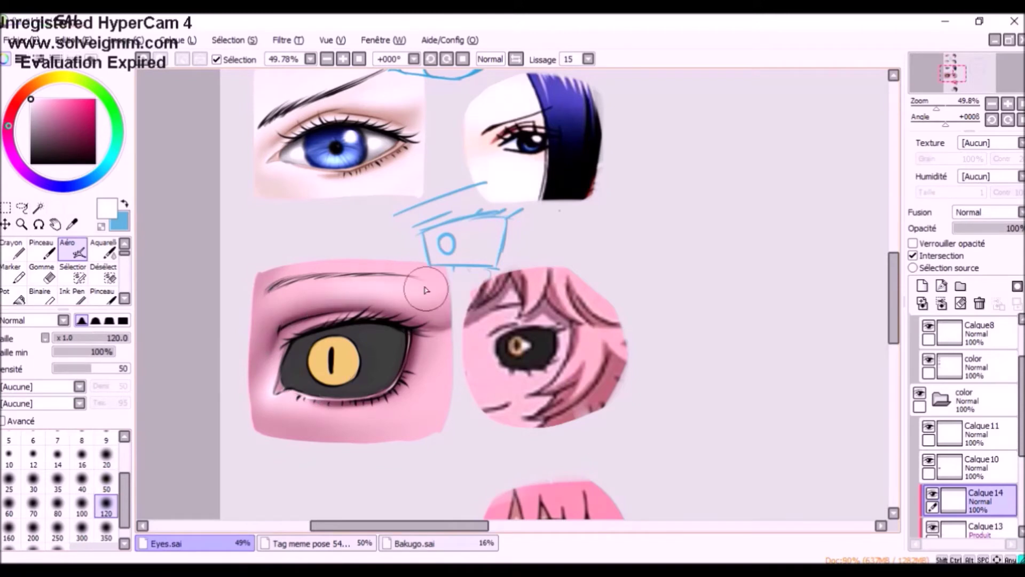
{"action": "left_click", "coordinate": [106, 456]}
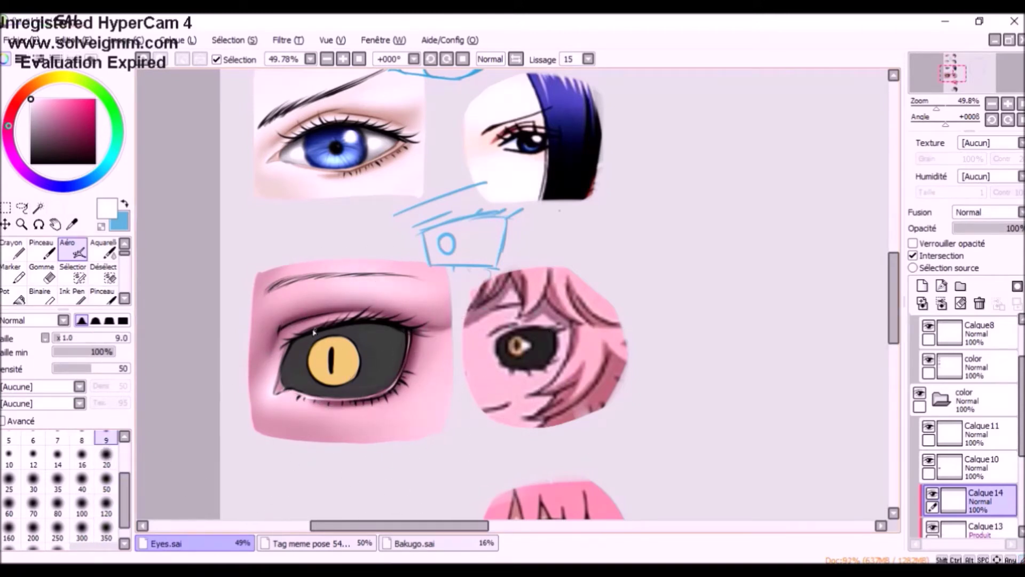
On a new clipped Produit layer above Calque10, shade the dark eyeball's edges with its sampled grey using a size 50 Pinceau
{"action": "left_click", "coordinate": [972, 468]}
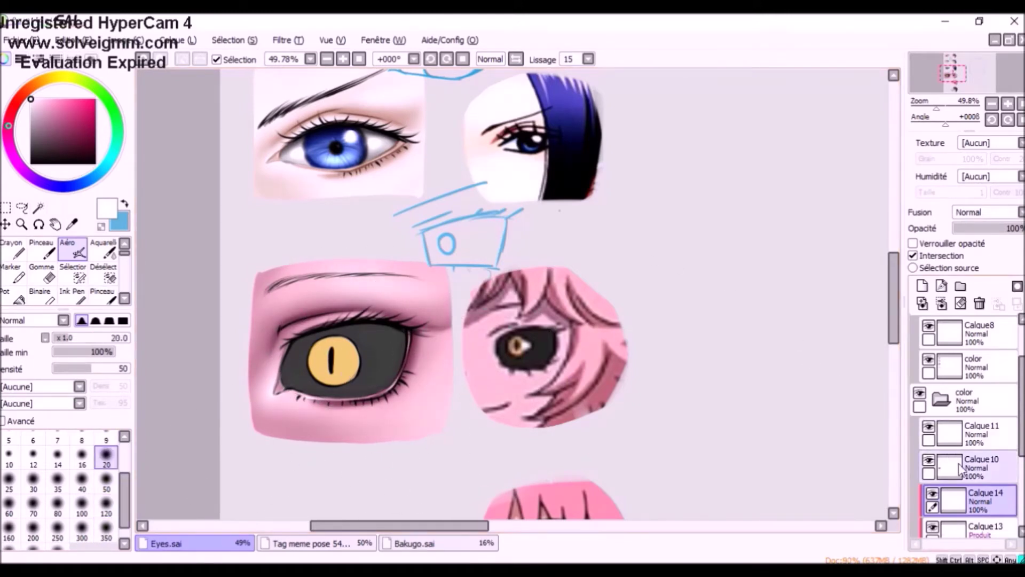
{"action": "left_click", "coordinate": [922, 285]}
{"action": "left_click", "coordinate": [913, 256]}
{"action": "left_click", "coordinate": [72, 223]}
{"action": "left_click", "coordinate": [358, 336]}
{"action": "left_click", "coordinate": [985, 213]}
{"action": "left_click", "coordinate": [972, 235]}
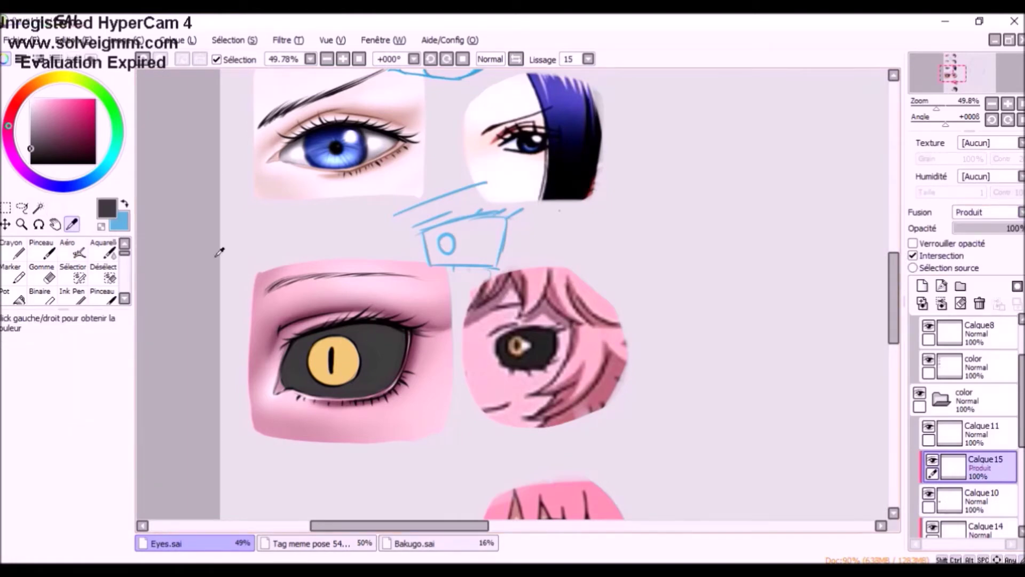
{"action": "left_click", "coordinate": [103, 296]}
{"action": "left_click", "coordinate": [106, 520]}
{"action": "mouse_move", "coordinate": [287, 383]}
{"action": "left_mouse_down"}
{"action": "mouse_move", "coordinate": [290, 350]}
{"action": "mouse_move", "coordinate": [402, 341]}
{"action": "mouse_move", "coordinate": [387, 332]}
{"action": "mouse_move", "coordinate": [402, 374]}
{"action": "left_mouse_up"}
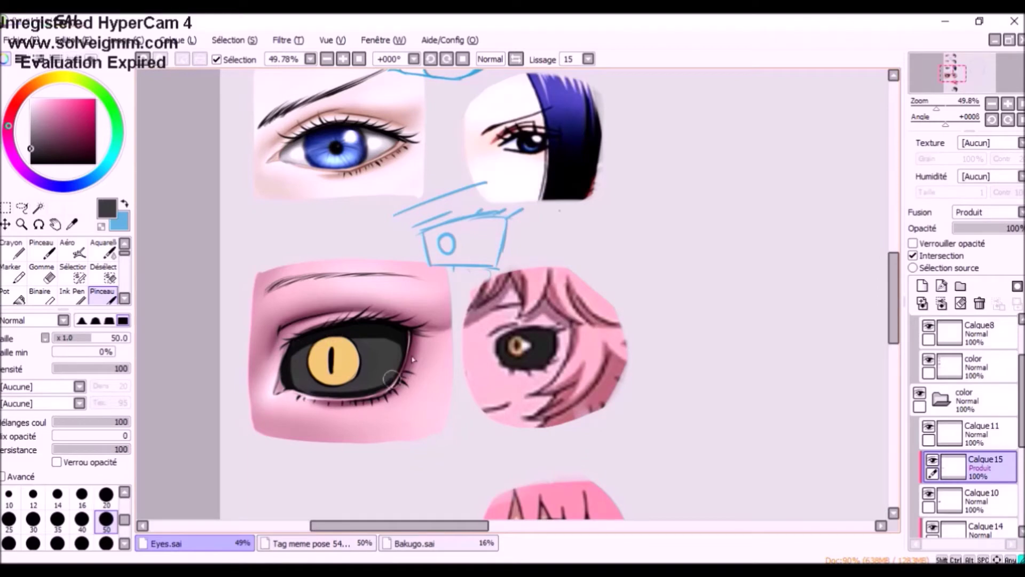
Blend the eyeball shading with watercolor at size 40 and deepen its edges with the airbrush at size 100
{"action": "key", "text": "c"}
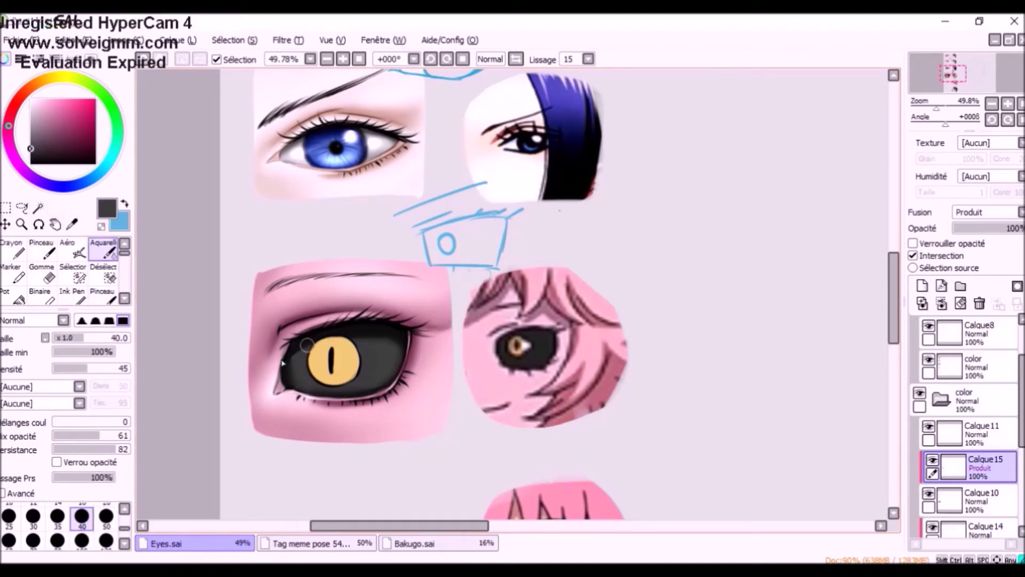
{"action": "key", "text": "v"}
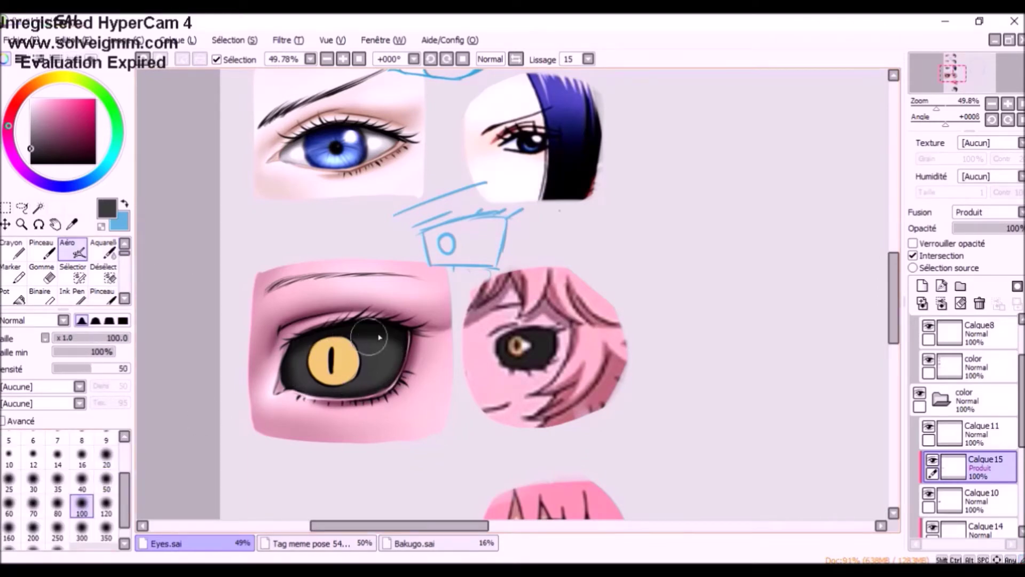
{"action": "left_click_drag", "start_coordinate": [376, 332], "coordinate": [283, 348]}
{"action": "left_click_drag", "start_coordinate": [343, 388], "coordinate": [379, 335]}
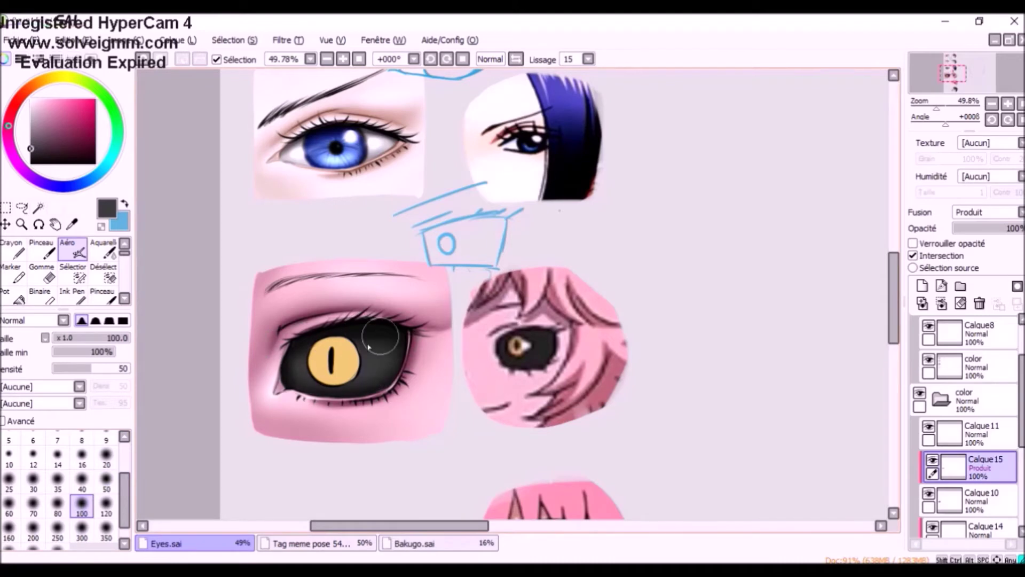
On another clipped Produit layer, paint black shadows over the upper eyeball at size 50 and soften them with watercolor and airbrush
{"action": "left_click", "coordinate": [921, 286]}
{"action": "left_click", "coordinate": [985, 212]}
{"action": "left_click", "coordinate": [972, 230]}
{"action": "left_click", "coordinate": [912, 255]}
{"action": "left_click", "coordinate": [31, 163]}
{"action": "left_click", "coordinate": [103, 296]}
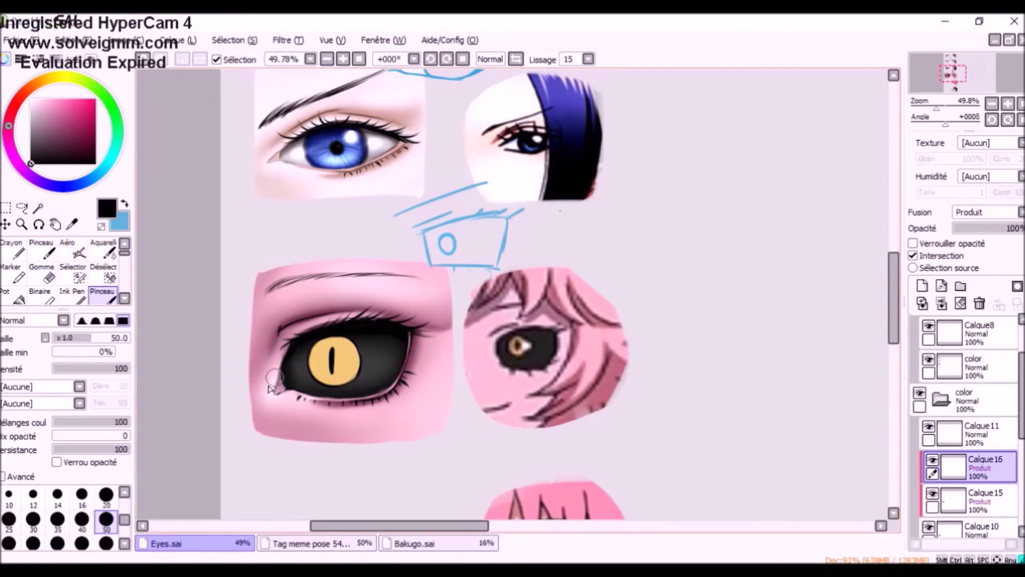
{"action": "key", "text": "c"}
{"action": "key", "text": "v"}
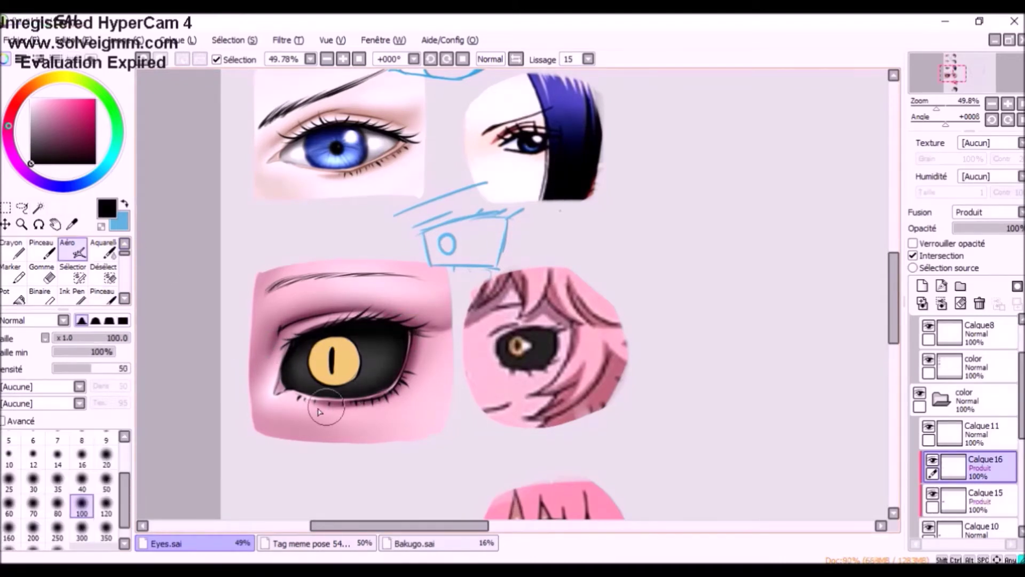
On a new clipped Produit layer above Calque11, paint iris shading in its sampled yellow and blend it with watercolor
{"action": "left_click", "coordinate": [982, 433]}
{"action": "left_click", "coordinate": [922, 285]}
{"action": "left_click", "coordinate": [912, 256]}
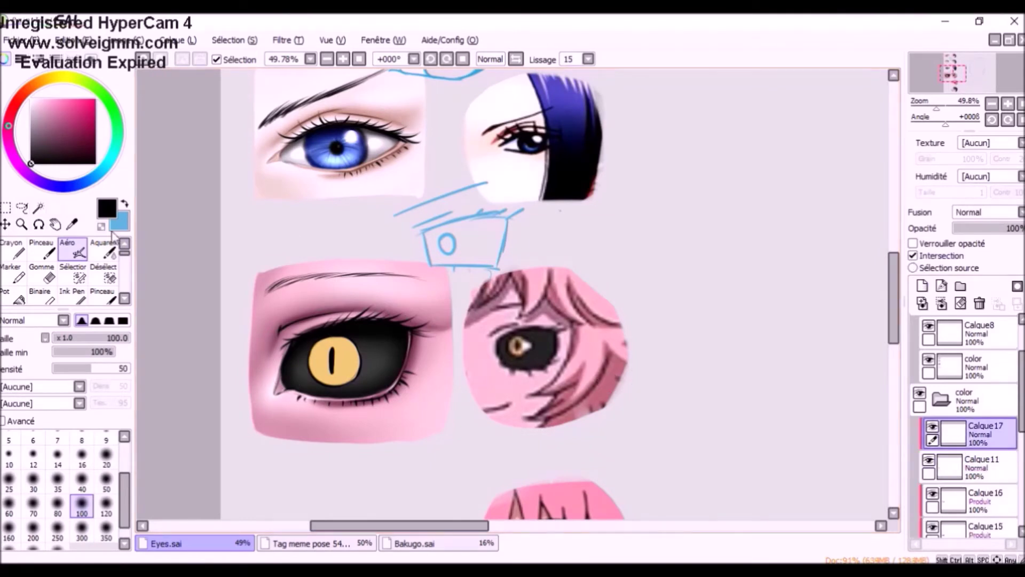
{"action": "left_click", "coordinate": [72, 224]}
{"action": "left_click", "coordinate": [320, 359]}
{"action": "left_click", "coordinate": [982, 212]}
{"action": "left_click", "coordinate": [973, 235]}
{"action": "left_click", "coordinate": [102, 296]}
{"action": "mouse_move", "coordinate": [329, 351]}
{"action": "left_mouse_down"}
{"action": "mouse_move", "coordinate": [358, 357]}
{"action": "mouse_move", "coordinate": [316, 366]}
{"action": "mouse_move", "coordinate": [339, 390]}
{"action": "mouse_move", "coordinate": [365, 362]}
{"action": "left_mouse_up"}
{"action": "key", "text": "c"}
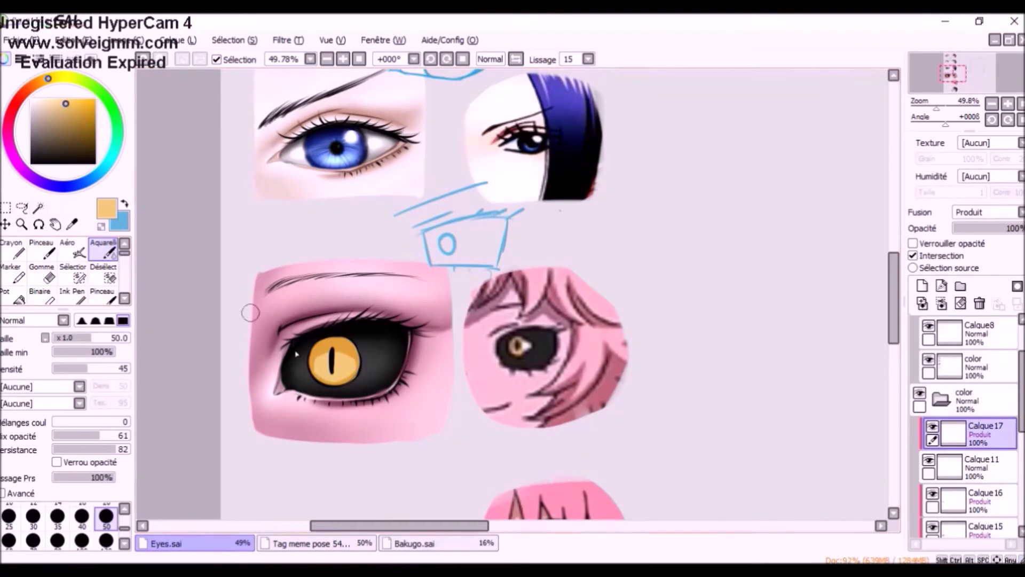
Adjust the iris shading layer's hue and saturation for a deeper orange tone
{"action": "key", "text": "ctrl+u"}
{"action": "left_click_drag", "start_coordinate": [328, 495], "coordinate": [307, 501]}
{"action": "key", "text": "Return"}
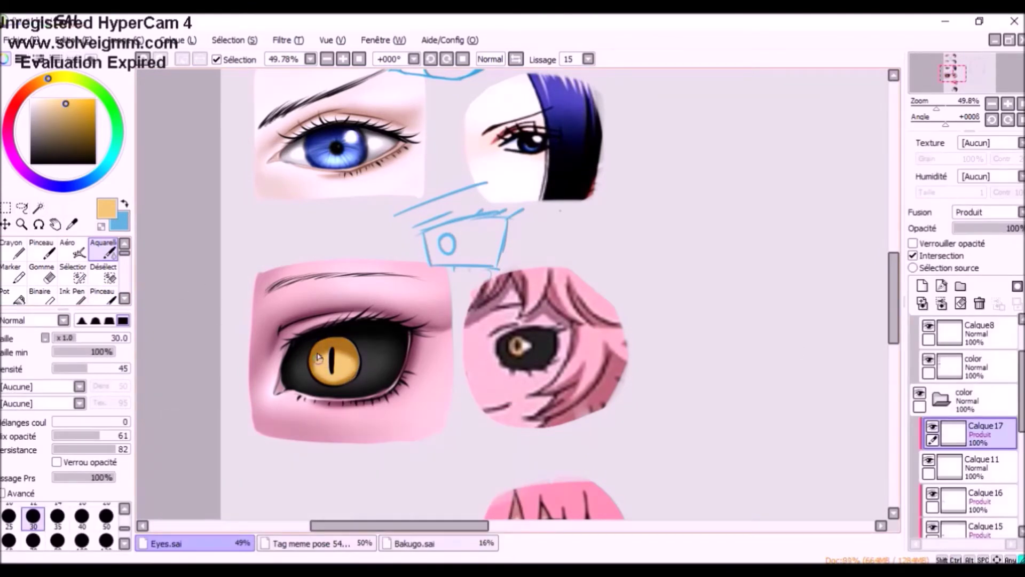
Paint darker brown streaks around the iris with the Pinceau and blend them with watercolor at size 30
{"action": "key", "text": "b"}
{"action": "left_click_drag", "start_coordinate": [339, 353], "coordinate": [347, 374]}
{"action": "key", "text": "ctrl+z"}
{"action": "left_click", "coordinate": [349, 352], "text": "alt"}
{"action": "key", "text": "ctrl+z"}
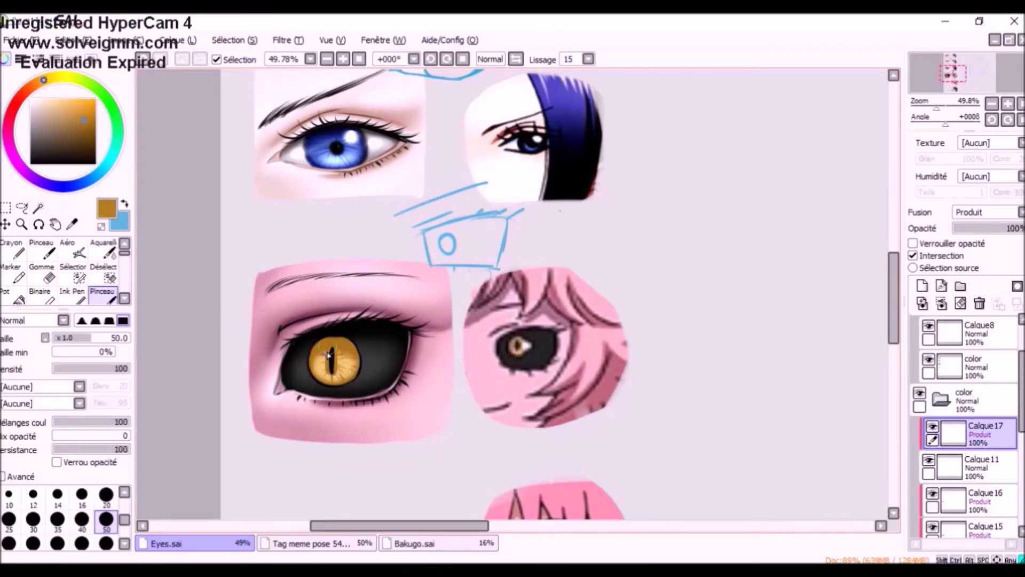
{"action": "key", "text": "c"}
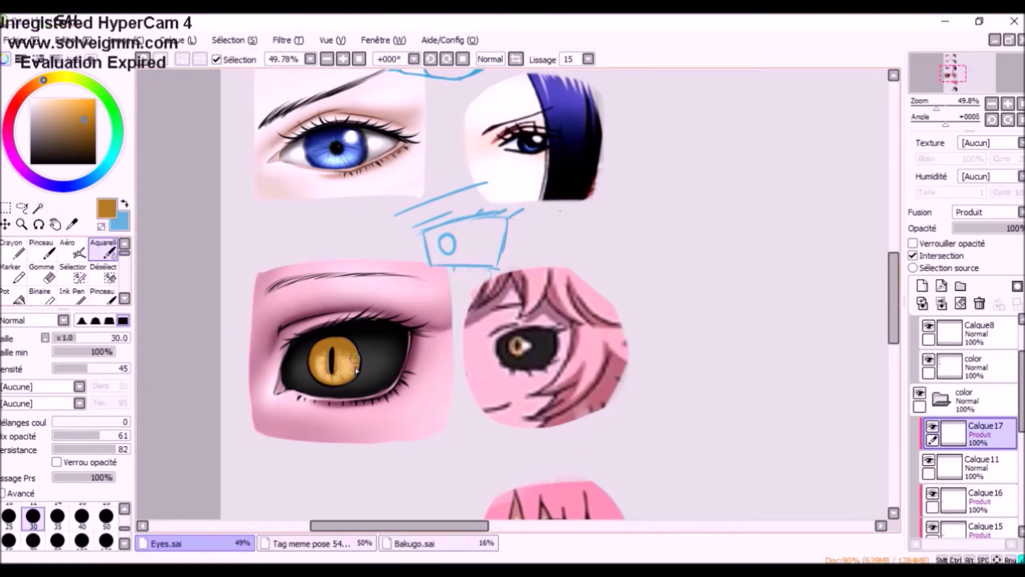
On another clipped Produit layer, paint a brown shadow around the iris rim and upper part and blend it at size 30
{"action": "left_click", "coordinate": [922, 286]}
{"action": "left_click", "coordinate": [913, 255]}
{"action": "left_click", "coordinate": [987, 213]}
{"action": "left_click", "coordinate": [977, 233]}
{"action": "left_click", "coordinate": [104, 296]}
{"action": "mouse_move", "coordinate": [315, 373]}
{"action": "left_mouse_down"}
{"action": "mouse_move", "coordinate": [314, 355]}
{"action": "mouse_move", "coordinate": [350, 335]}
{"action": "left_mouse_up"}
{"action": "key", "text": "c"}
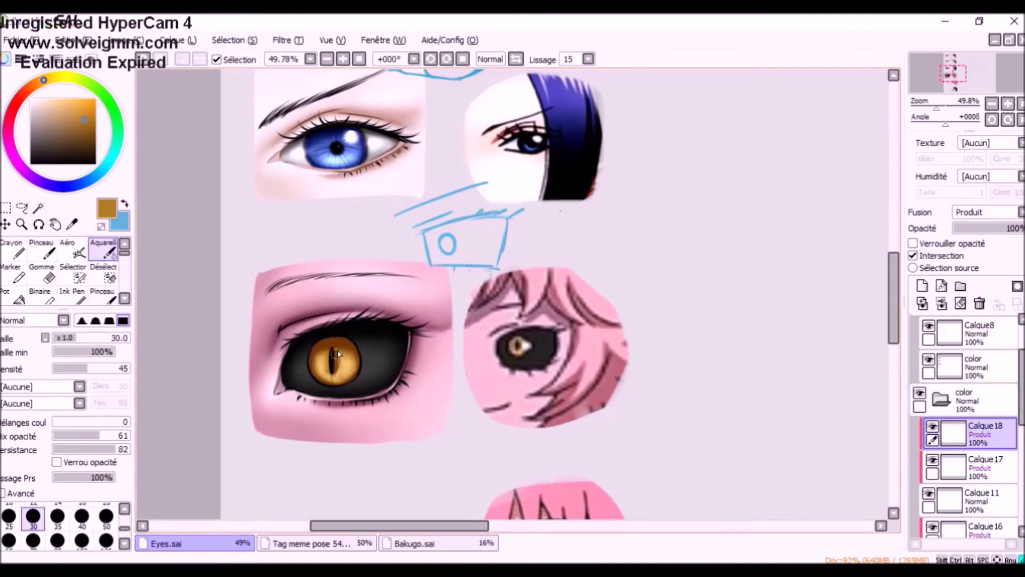
Select the iris base layer Calque11 and soften the slit pupil with the watercolor brush
{"action": "left_click", "coordinate": [940, 400]}
{"action": "left_click", "coordinate": [983, 367]}
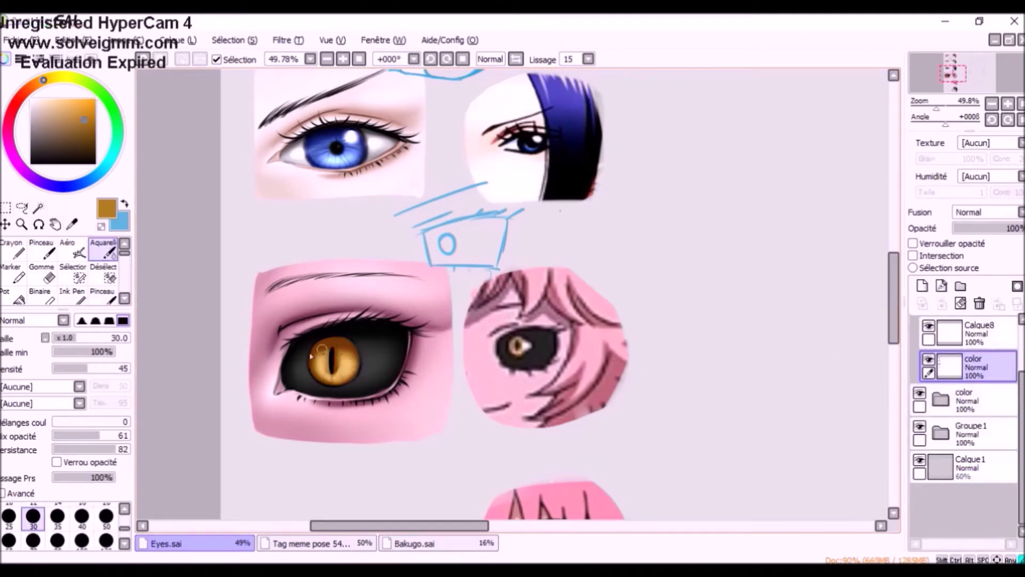
{"action": "left_click", "coordinate": [941, 399]}
{"action": "left_click", "coordinate": [982, 501]}
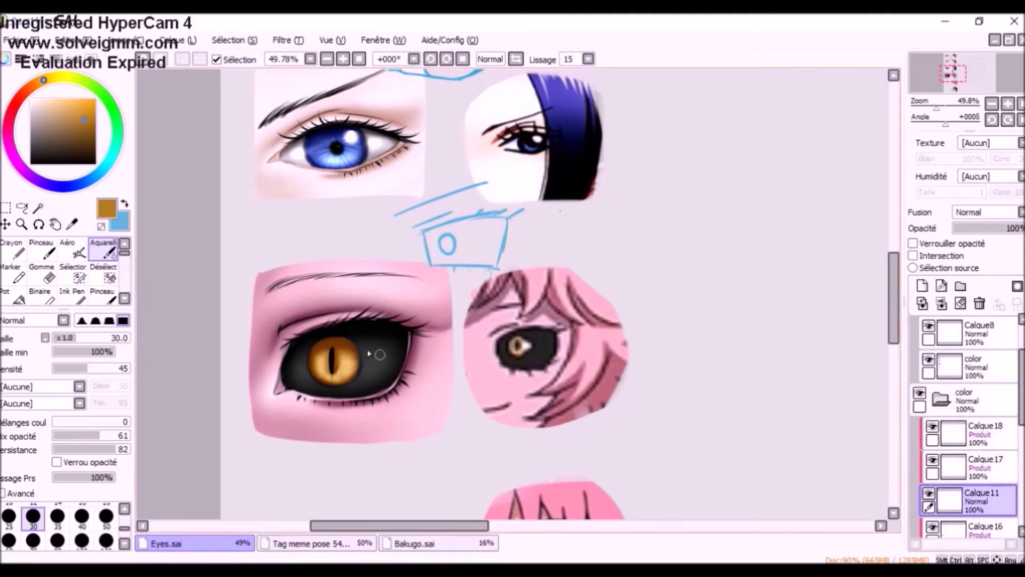
{"action": "key", "text": "ctrl+y"}
{"action": "key", "text": "ctrl+y"}
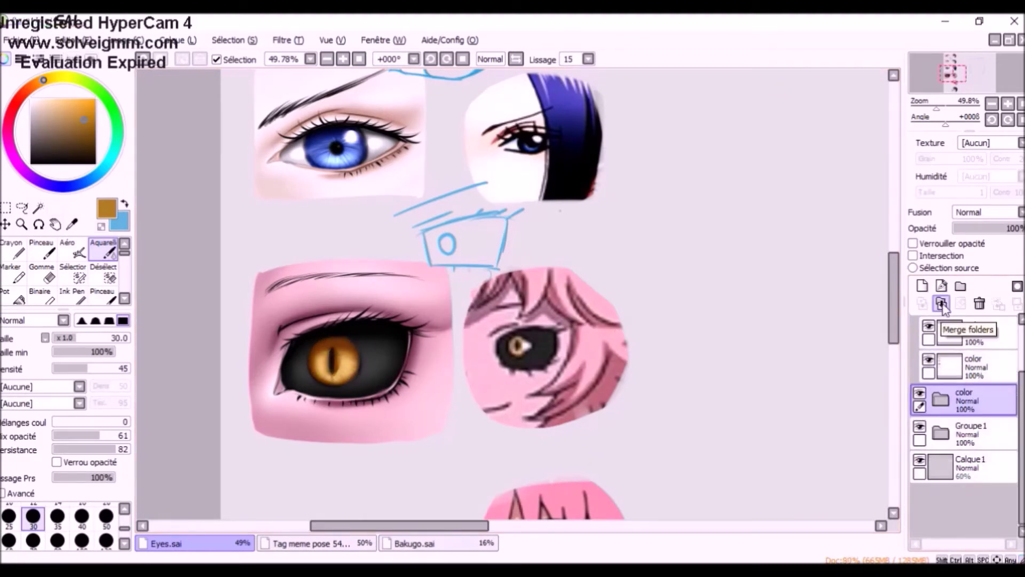
Merge the color folder into a single layer and check the visibility of the other color layer
{"action": "left_click", "coordinate": [945, 303]}
{"action": "left_click", "coordinate": [928, 359]}
{"action": "left_click", "coordinate": [929, 359]}
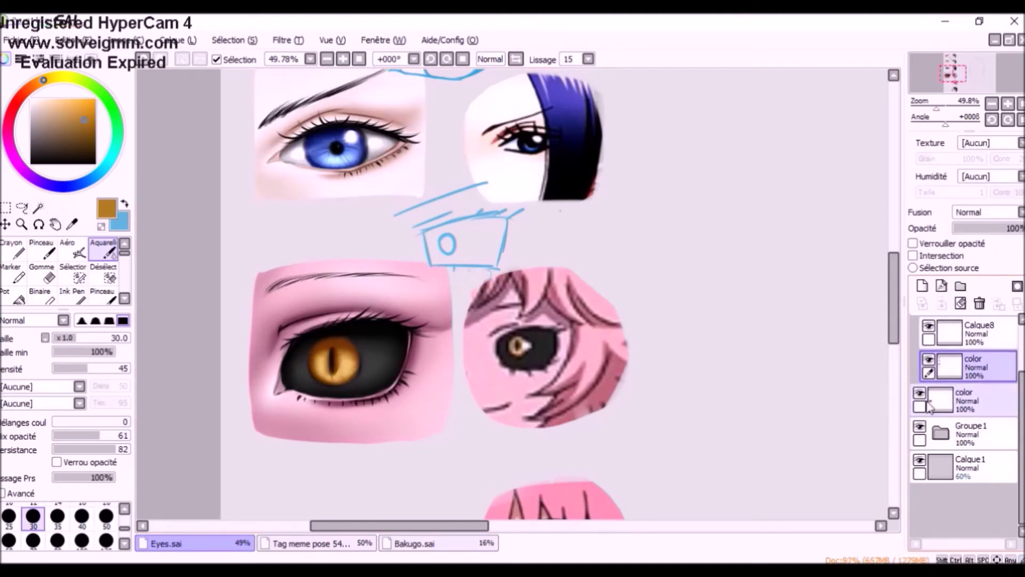
{"action": "left_click", "coordinate": [952, 390]}
{"action": "left_click", "coordinate": [955, 367]}
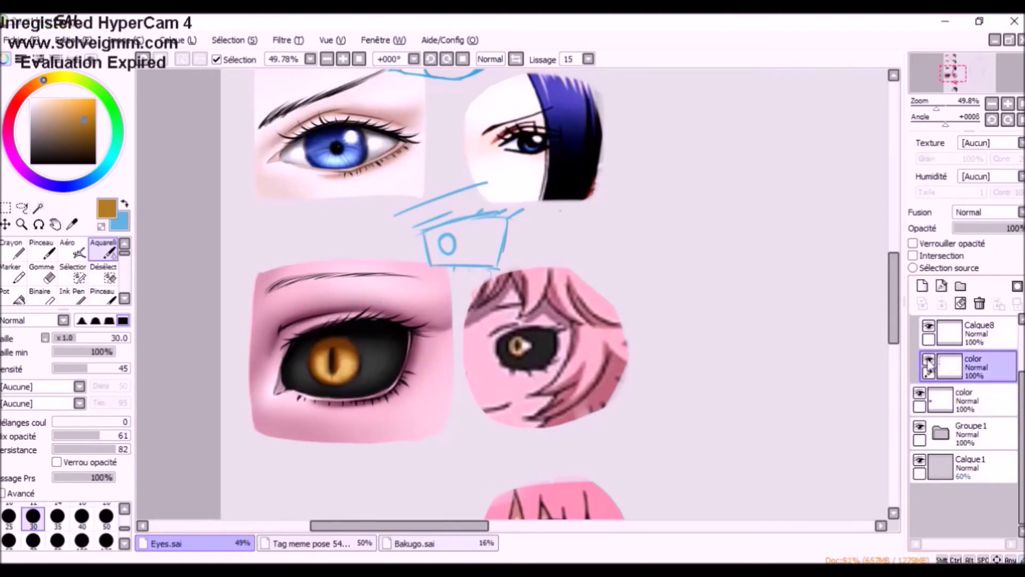
{"action": "double_click", "coordinate": [932, 405]}
{"action": "left_click", "coordinate": [624, 265]}
Combine the merged eye color layer with the color layer inside the ahhaha folder
{"action": "left_click", "coordinate": [972, 367]}
{"action": "left_click_drag", "start_coordinate": [1022, 427], "coordinate": [1021, 381]}
{"action": "left_click_drag", "start_coordinate": [972, 466], "coordinate": [977, 437]}
{"action": "left_click", "coordinate": [941, 303]}
On a new clipped Densité linéaire layer, paint a round white highlight on the upper iris with the size 50 Pinceau
{"action": "left_click", "coordinate": [922, 286]}
{"action": "left_click", "coordinate": [913, 256]}
{"action": "left_click", "coordinate": [993, 213]}
{"action": "left_click", "coordinate": [984, 275]}
{"action": "left_click_drag", "start_coordinate": [65, 120], "coordinate": [30, 98]}
{"action": "left_click", "coordinate": [104, 296]}
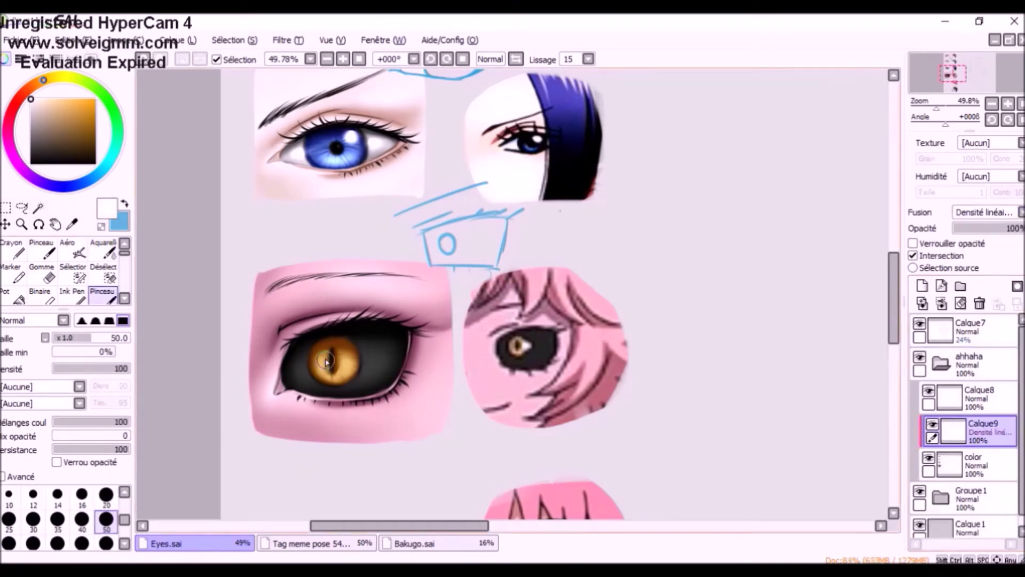
{"action": "key", "text": "ctrl+z"}
{"action": "left_click", "coordinate": [348, 350]}
{"action": "key", "text": "v"}
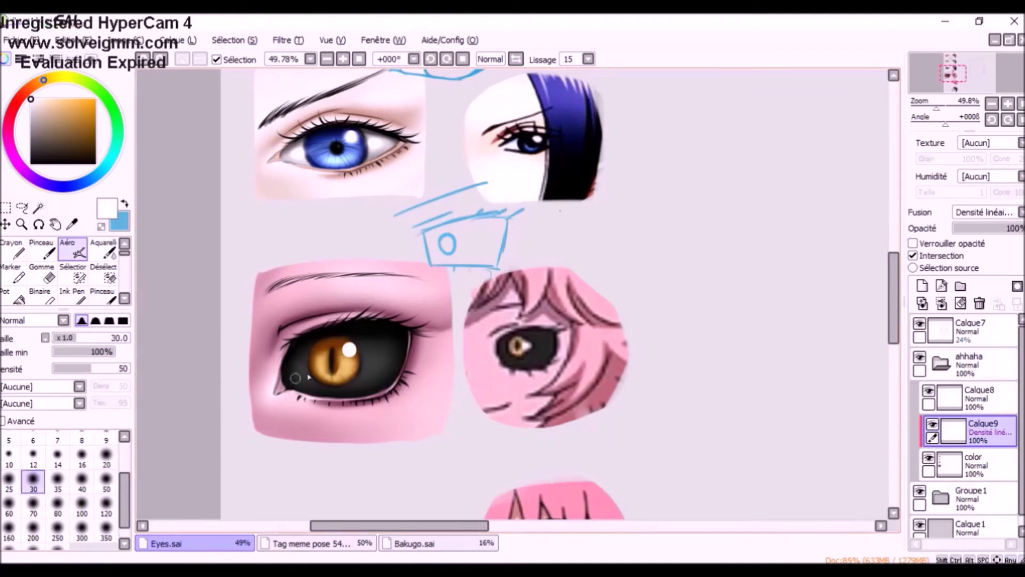
Airbrush and blend soft white reflections on the black eyeball, and merge the highlight layer Calque9 into the color layer
{"action": "key", "text": "c"}
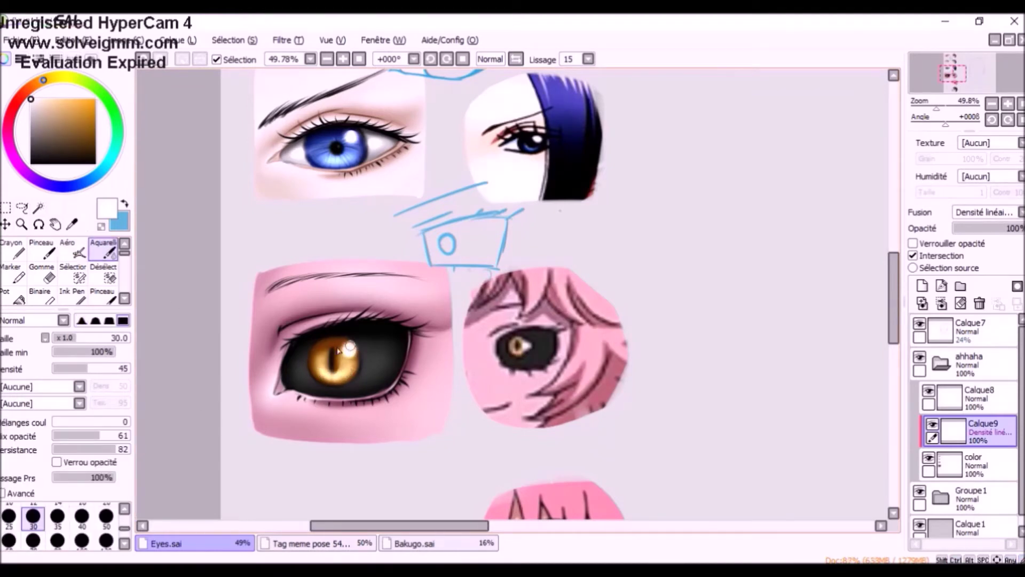
{"action": "key", "text": "v"}
{"action": "left_click", "coordinate": [106, 482]}
{"action": "mouse_move", "coordinate": [365, 360]}
{"action": "left_mouse_down"}
{"action": "mouse_move", "coordinate": [387, 360]}
{"action": "mouse_move", "coordinate": [367, 358]}
{"action": "left_mouse_up"}
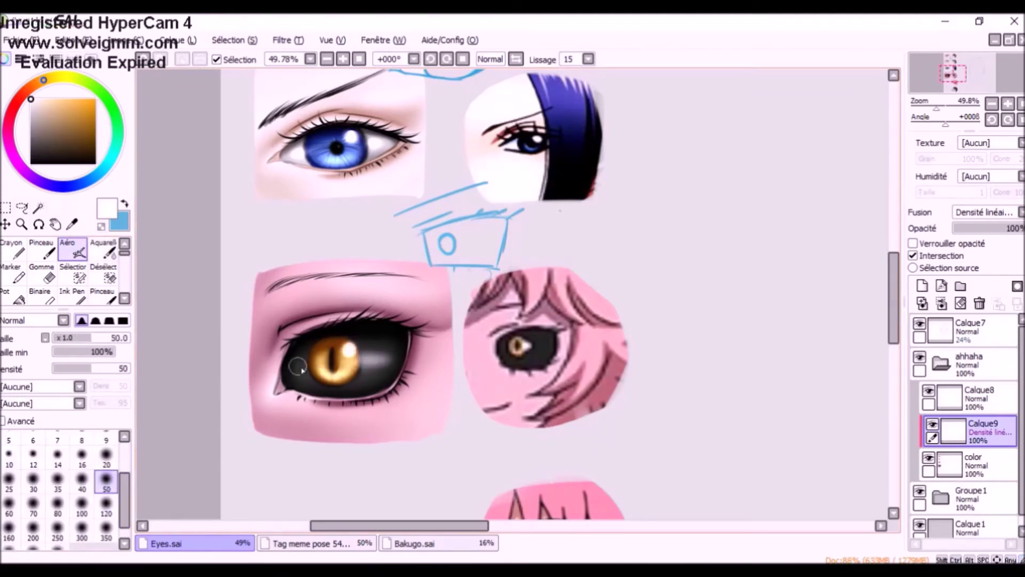
{"action": "key", "text": "c"}
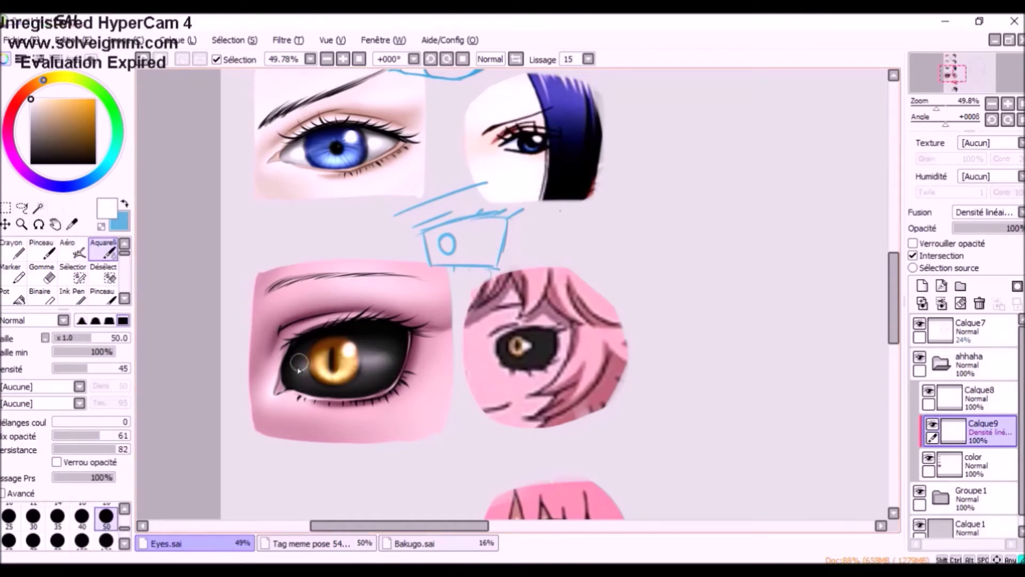
{"action": "key", "text": "b"}
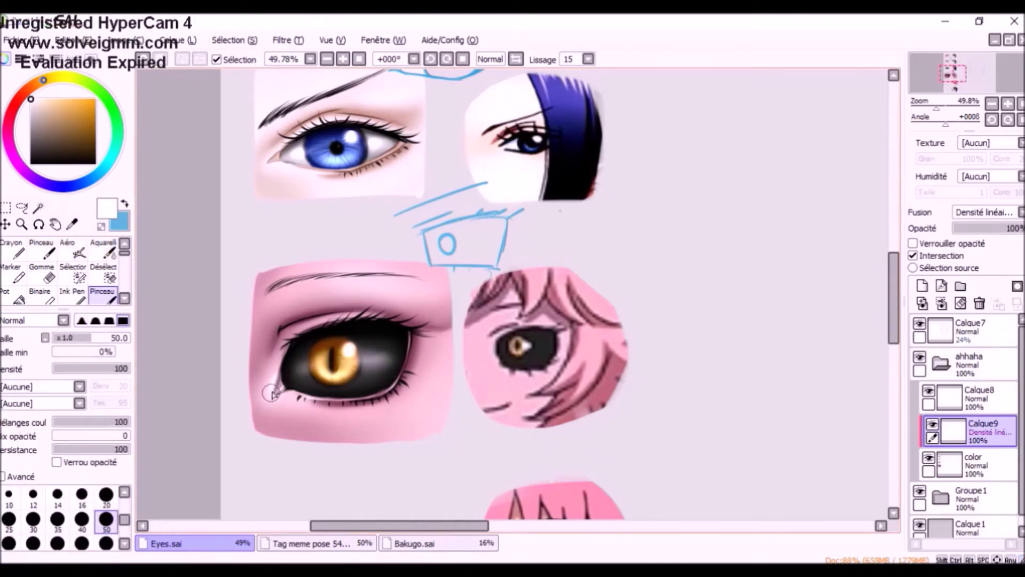
{"action": "key", "text": "c"}
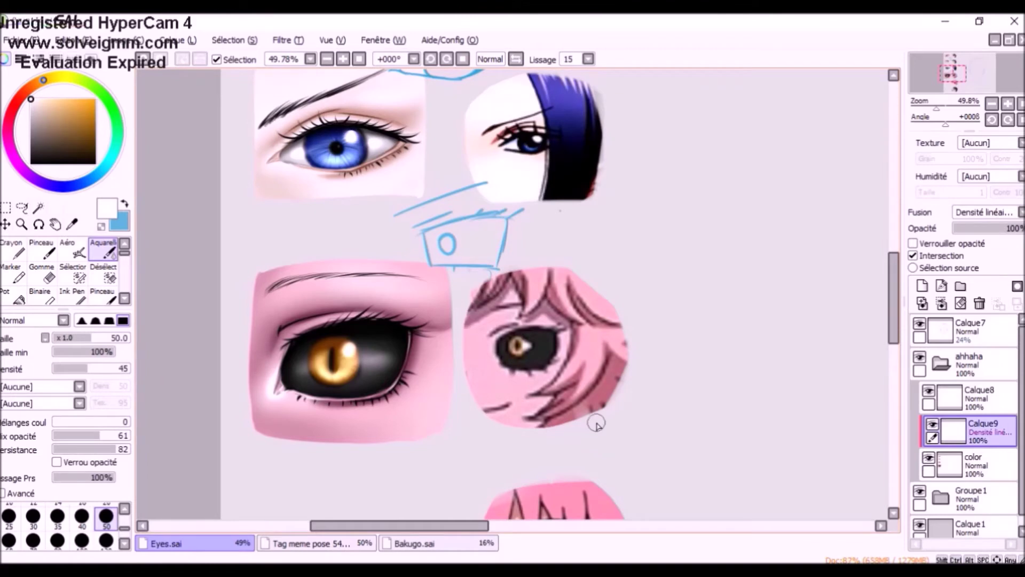
{"action": "key", "text": "v"}
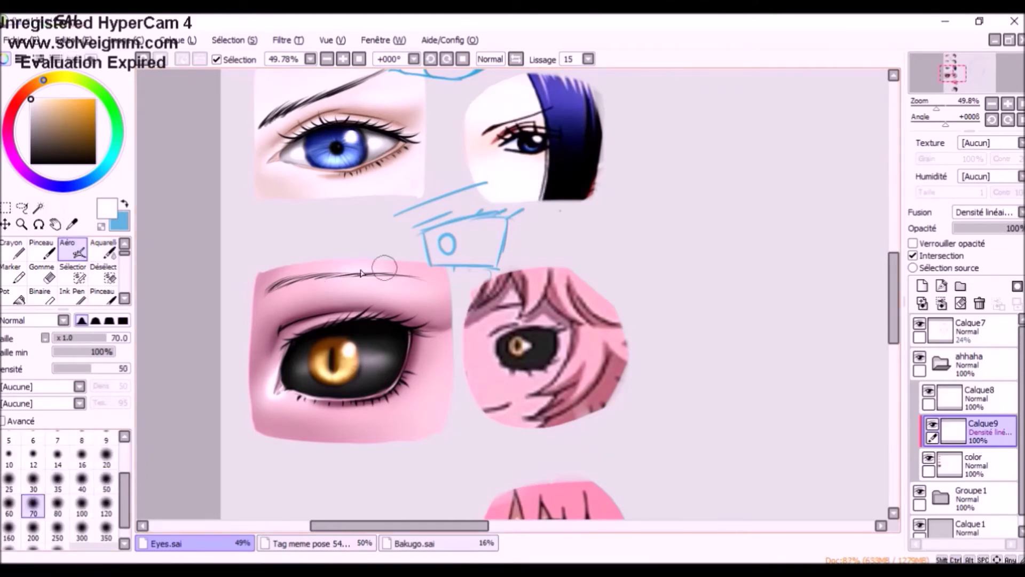
{"action": "left_click", "coordinate": [941, 303]}
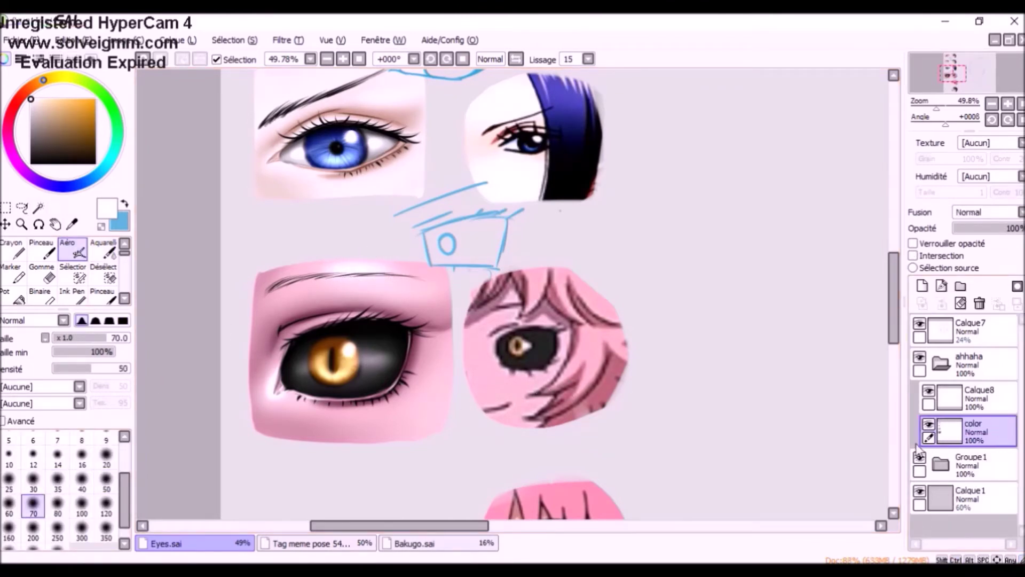
On Calque8, sketch a domed blue eye outline beside the pink-haired reference with the size 20 Pinceau and clean it with the eraser
{"action": "mouse_move", "coordinate": [891, 278]}
{"action": "left_mouse_down"}
{"action": "mouse_move", "coordinate": [883, 222]}
{"action": "mouse_move", "coordinate": [891, 319]}
{"action": "left_mouse_up"}
{"action": "left_click", "coordinate": [978, 402]}
{"action": "left_click", "coordinate": [125, 204]}
{"action": "left_click", "coordinate": [103, 295]}
{"action": "key", "text": "ctrl+z"}
{"action": "left_click", "coordinate": [106, 496]}
{"action": "left_click_drag", "start_coordinate": [417, 279], "coordinate": [494, 286]}
{"action": "key", "text": "ctrl+z"}
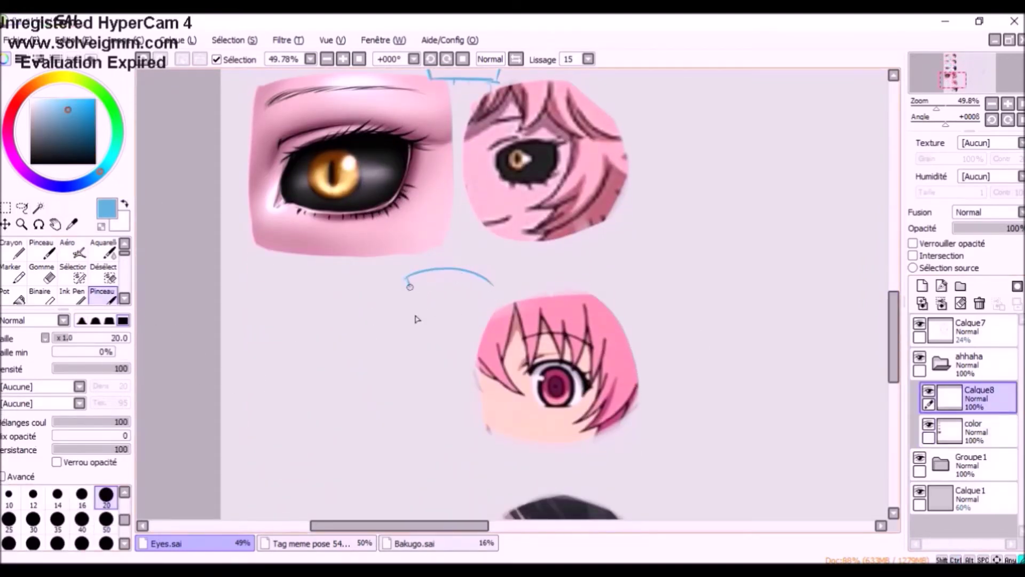
{"action": "mouse_move", "coordinate": [407, 279]}
{"action": "left_mouse_down"}
{"action": "mouse_move", "coordinate": [469, 338]}
{"action": "mouse_move", "coordinate": [494, 307]}
{"action": "left_mouse_up"}
{"action": "left_click_drag", "start_coordinate": [444, 270], "coordinate": [499, 303]}
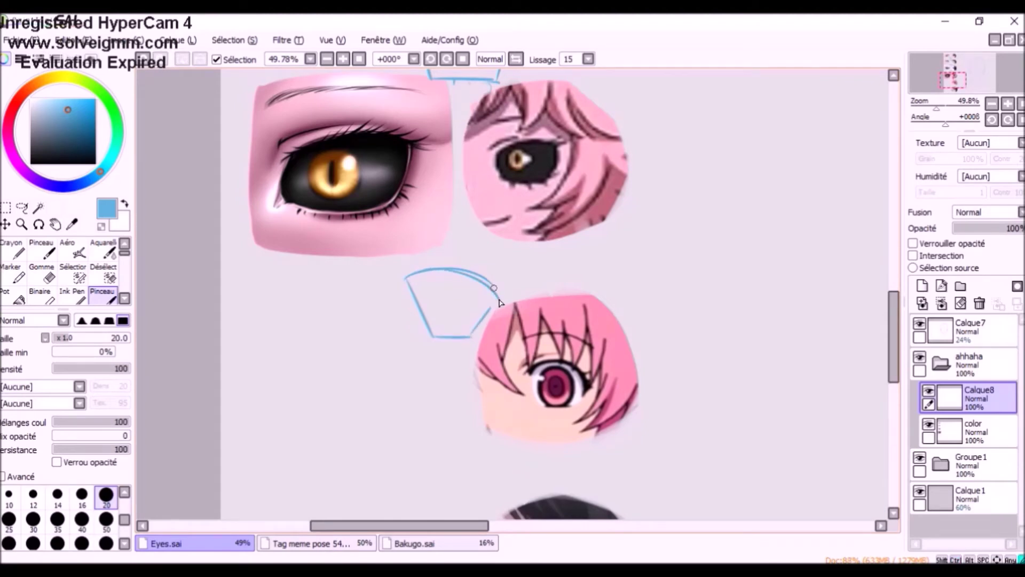
{"action": "left_click_drag", "start_coordinate": [406, 280], "coordinate": [421, 334]}
{"action": "left_click", "coordinate": [41, 273]}
{"action": "left_click", "coordinate": [106, 480]}
{"action": "left_click_drag", "start_coordinate": [409, 287], "coordinate": [451, 338]}
Add a round iris, a lid crease and an eyebrow arc to the blue guide sketch
{"action": "left_click", "coordinate": [103, 295]}
{"action": "left_click_drag", "start_coordinate": [438, 284], "coordinate": [435, 326]}
{"action": "key", "text": "ctrl+z"}
{"action": "left_click_drag", "start_coordinate": [433, 280], "coordinate": [427, 324]}
{"action": "left_click_drag", "start_coordinate": [429, 285], "coordinate": [464, 332]}
{"action": "left_click_drag", "start_coordinate": [399, 270], "coordinate": [469, 262]}
{"action": "left_click_drag", "start_coordinate": [430, 250], "coordinate": [487, 249]}
On the color layer, sketch the large eye outline in thin black beside the blue guide with the size 9 Pinceau
{"action": "left_click", "coordinate": [976, 431]}
{"action": "left_click", "coordinate": [95, 163]}
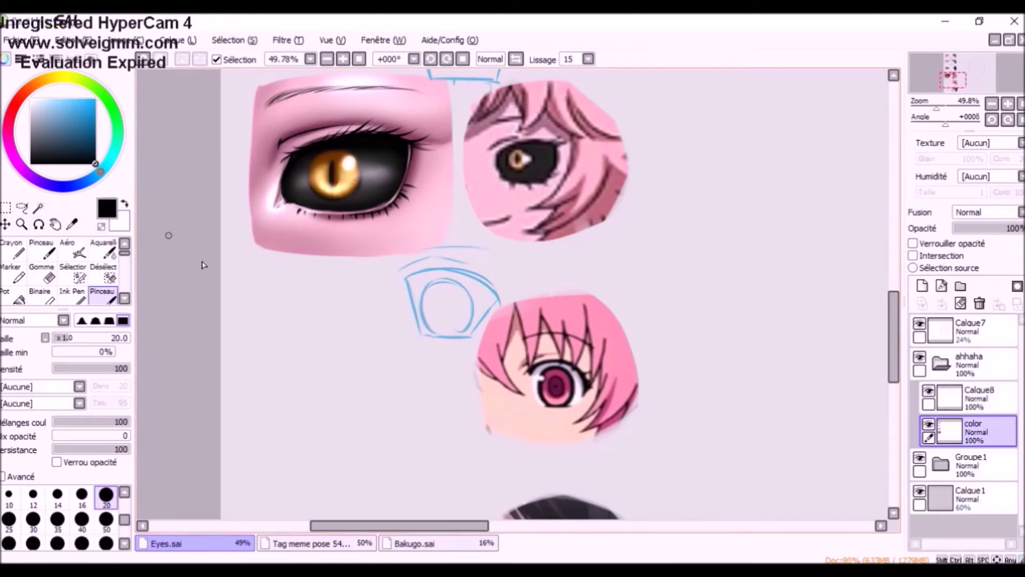
{"action": "scroll", "coordinate": [105, 499], "scroll_direction": "up", "scroll_amount": 1}
{"action": "left_click", "coordinate": [105, 496]}
{"action": "left_click_drag", "start_coordinate": [361, 342], "coordinate": [395, 367]}
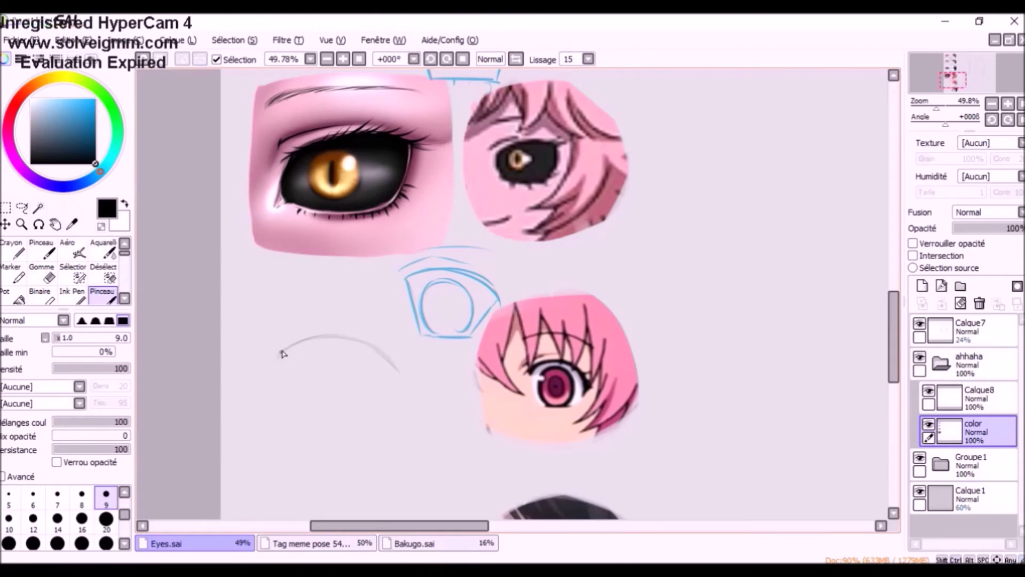
{"action": "left_click_drag", "start_coordinate": [274, 372], "coordinate": [262, 413]}
{"action": "key", "text": "ctrl+z"}
{"action": "mouse_move", "coordinate": [261, 414]}
{"action": "left_mouse_down"}
{"action": "mouse_move", "coordinate": [290, 408]}
{"action": "mouse_move", "coordinate": [283, 404]}
{"action": "mouse_move", "coordinate": [315, 416]}
{"action": "left_mouse_up"}
{"action": "left_click_drag", "start_coordinate": [369, 344], "coordinate": [382, 371]}
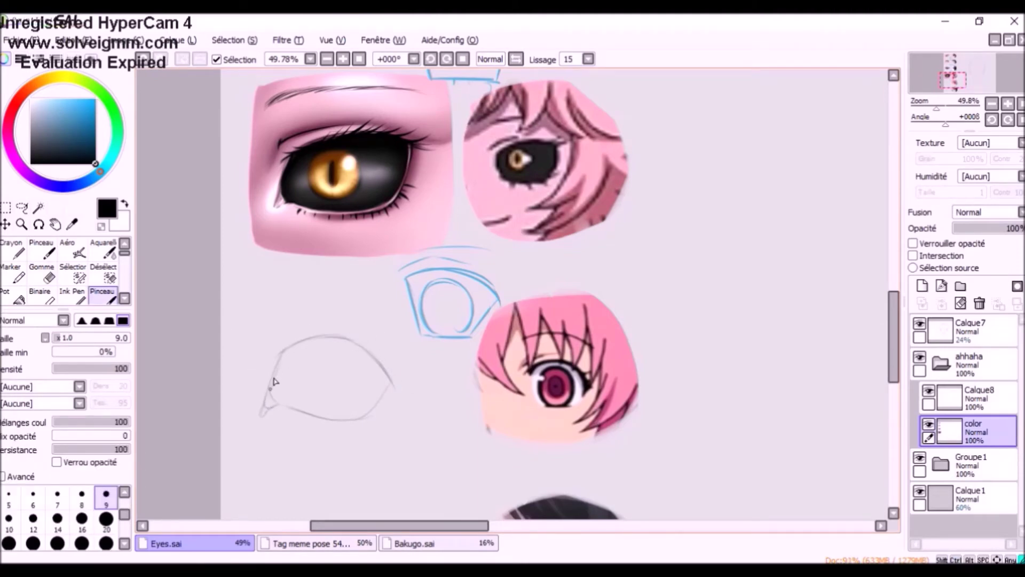
Refine the outline's inner corner and lower lid by erasing stray lines with the size 20 Gomme and redrawing them
{"action": "key", "text": "e"}
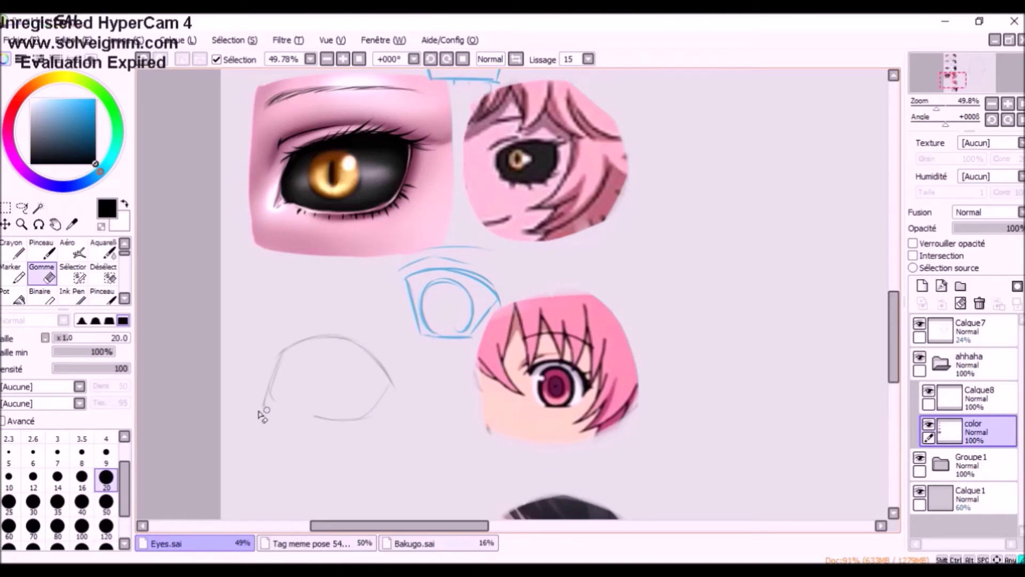
{"action": "key", "text": "b"}
{"action": "left_click_drag", "start_coordinate": [280, 413], "coordinate": [329, 422]}
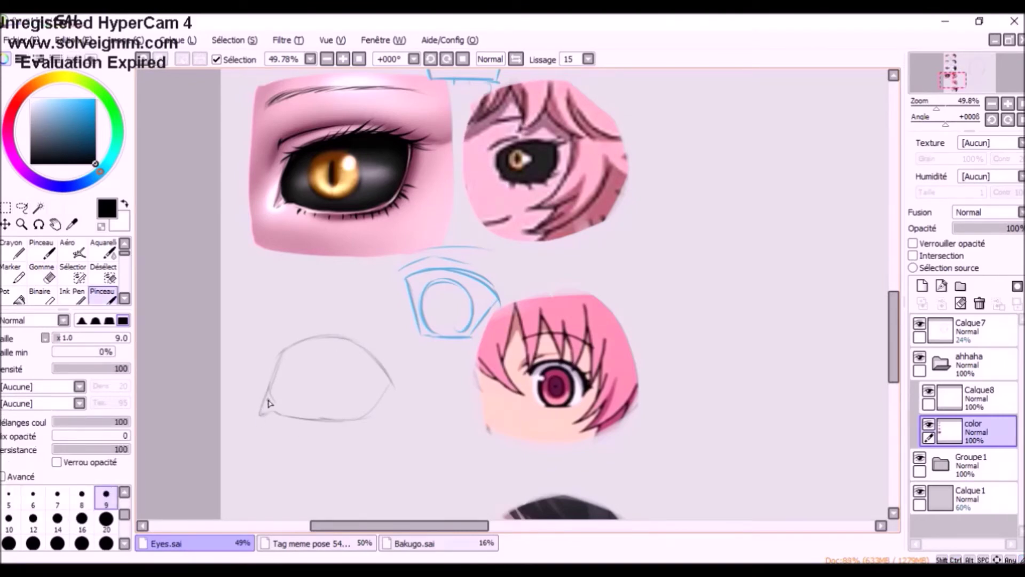
{"action": "key", "text": "e"}
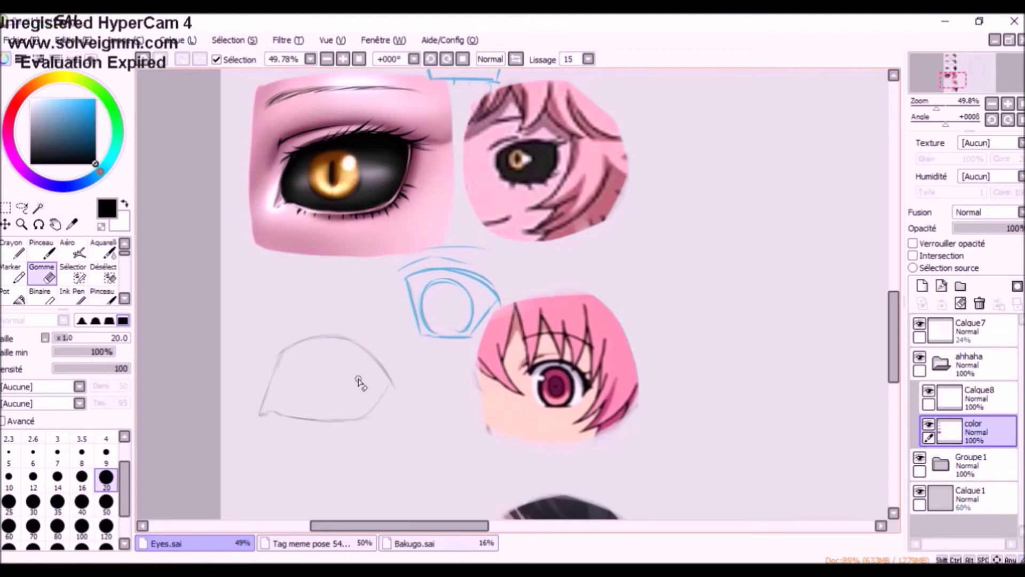
{"action": "key", "text": "b"}
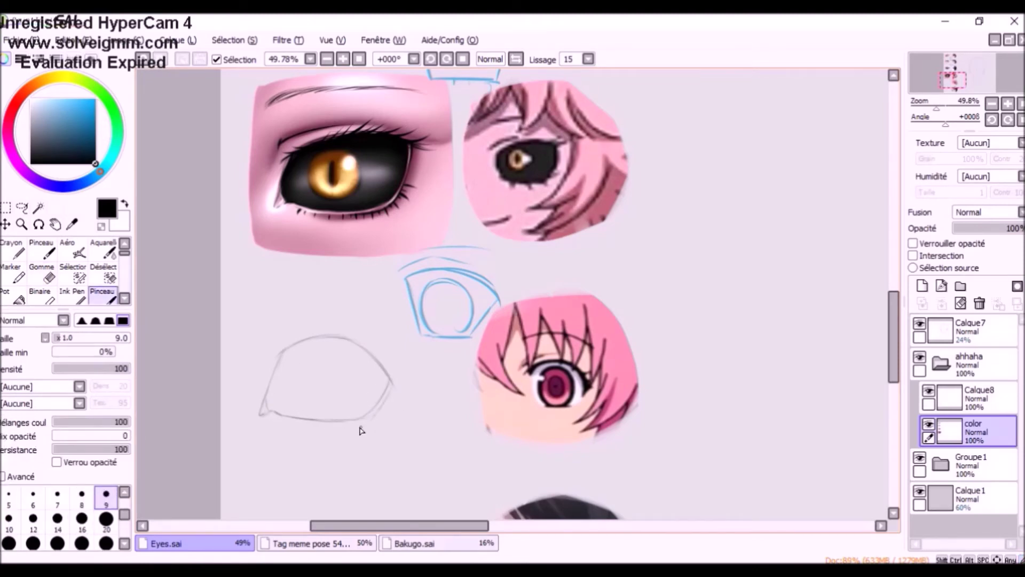
{"action": "key", "text": "e"}
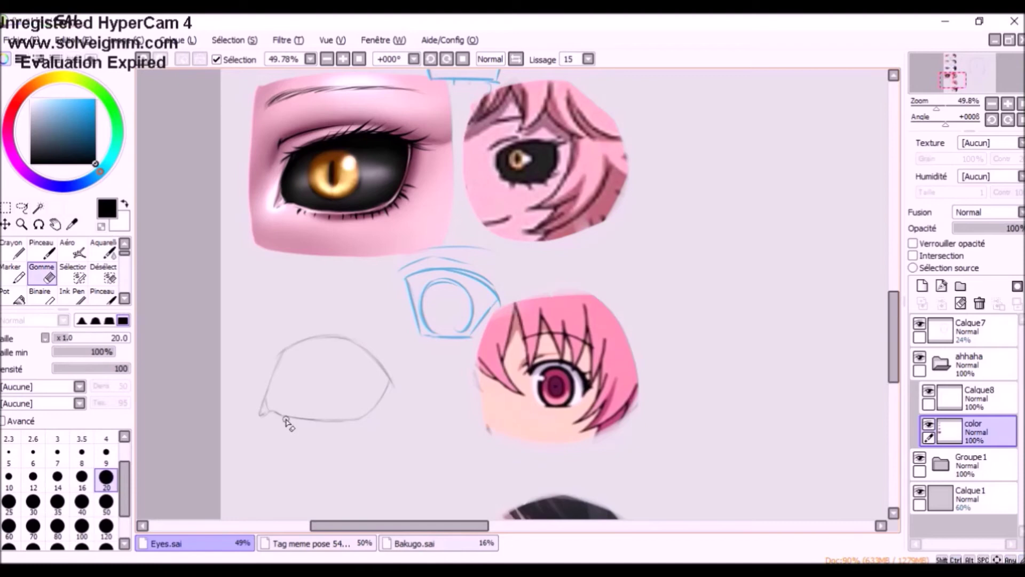
{"action": "key", "text": "b"}
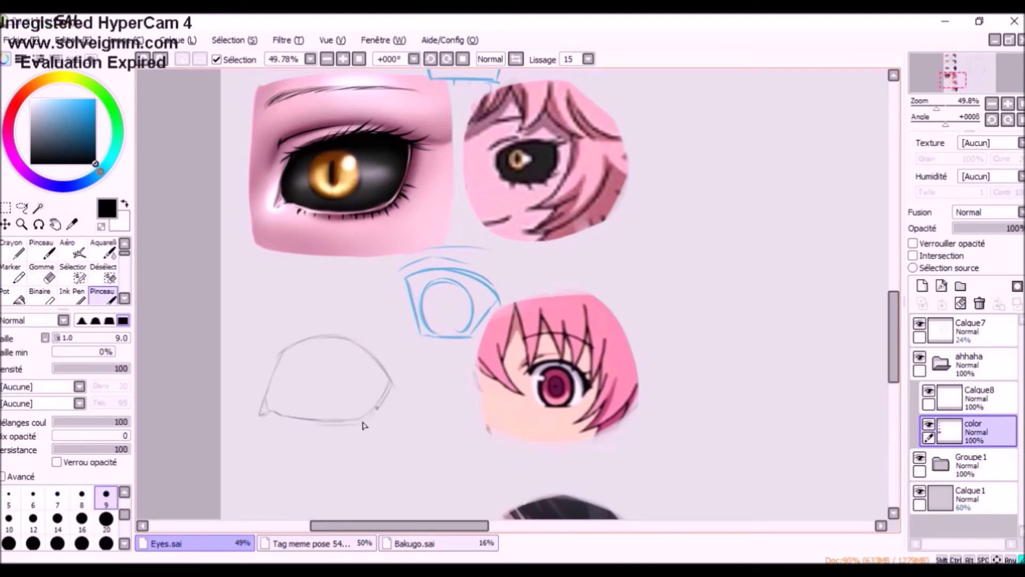
{"action": "key", "text": "ctrl+z"}
{"action": "left_click_drag", "start_coordinate": [269, 388], "coordinate": [290, 346]}
{"action": "key", "text": "ctrl+z"}
{"action": "key", "text": "ctrl+z"}
Sketch the eyelid crease and draw an arched eyebrow above the eye, reinforcing the brow with the size 14 Pinceau
{"action": "left_click_drag", "start_coordinate": [275, 334], "coordinate": [342, 326]}
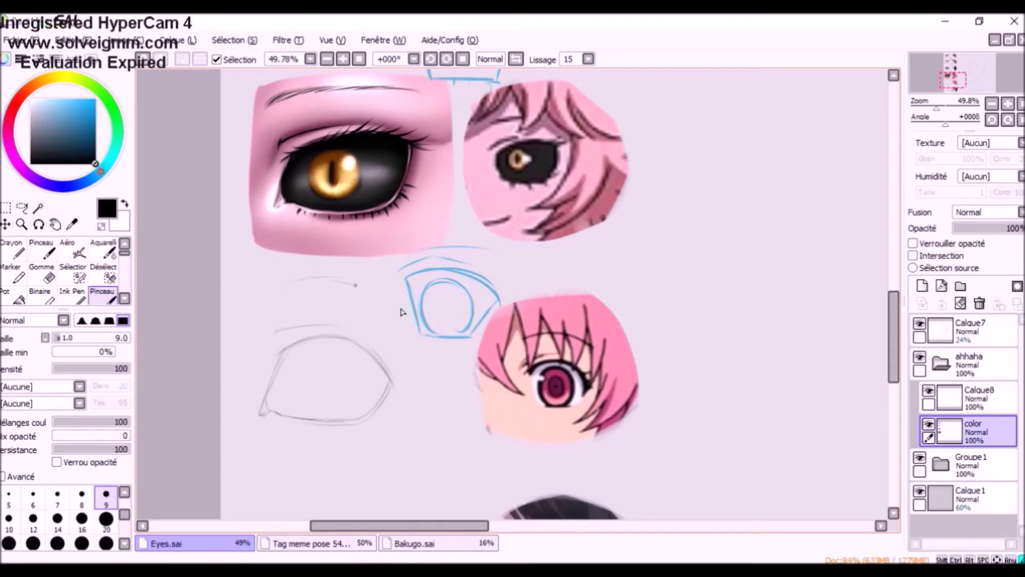
{"action": "left_click_drag", "start_coordinate": [315, 283], "coordinate": [403, 319]}
{"action": "left_click", "coordinate": [57, 519]}
{"action": "left_click_drag", "start_coordinate": [273, 293], "coordinate": [346, 278]}
{"action": "key", "text": "ctrl+z"}
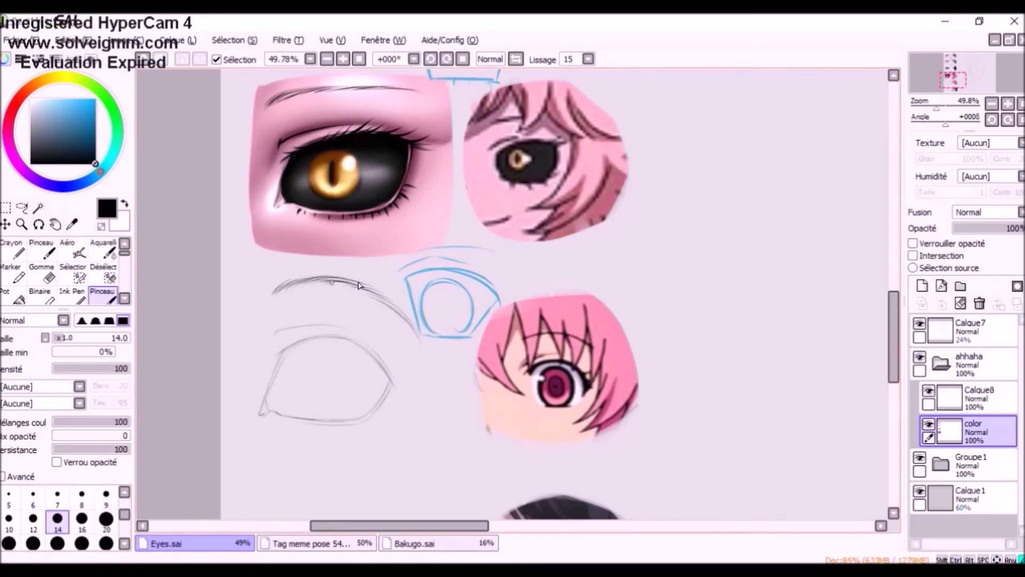
{"action": "mouse_move", "coordinate": [351, 296]}
{"action": "left_mouse_down"}
{"action": "mouse_move", "coordinate": [388, 306]}
{"action": "mouse_move", "coordinate": [417, 335]}
{"action": "left_mouse_up"}
Darken the eye outline with the size 14 Pinceau and thicken the upper lid line at size 16
{"action": "left_click_drag", "start_coordinate": [312, 342], "coordinate": [346, 340]}
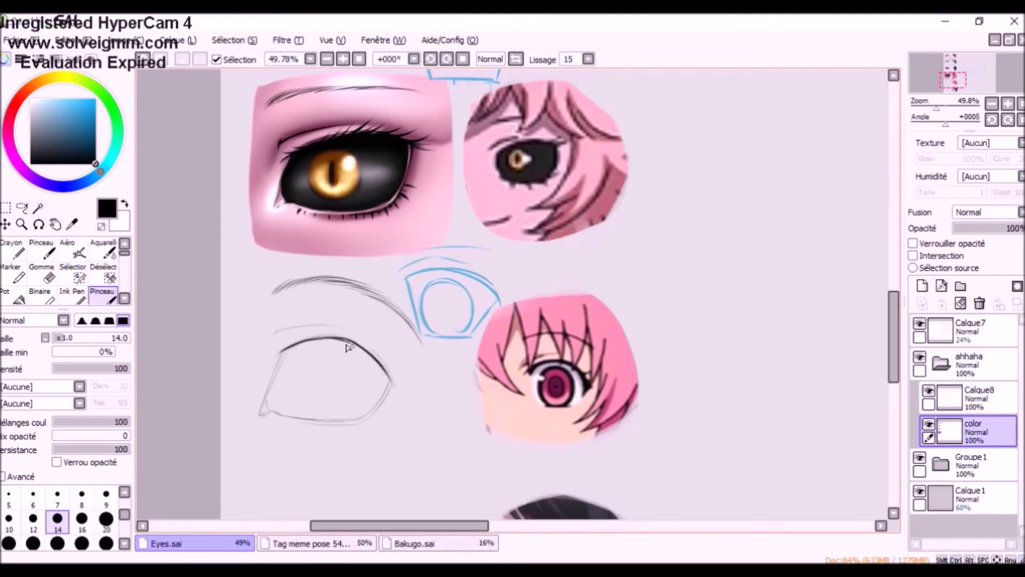
{"action": "mouse_move", "coordinate": [308, 343]}
{"action": "left_mouse_down"}
{"action": "mouse_move", "coordinate": [384, 374]}
{"action": "mouse_move", "coordinate": [380, 398]}
{"action": "left_mouse_up"}
{"action": "mouse_move", "coordinate": [287, 348]}
{"action": "left_mouse_down"}
{"action": "mouse_move", "coordinate": [266, 407]}
{"action": "mouse_move", "coordinate": [365, 417]}
{"action": "left_mouse_up"}
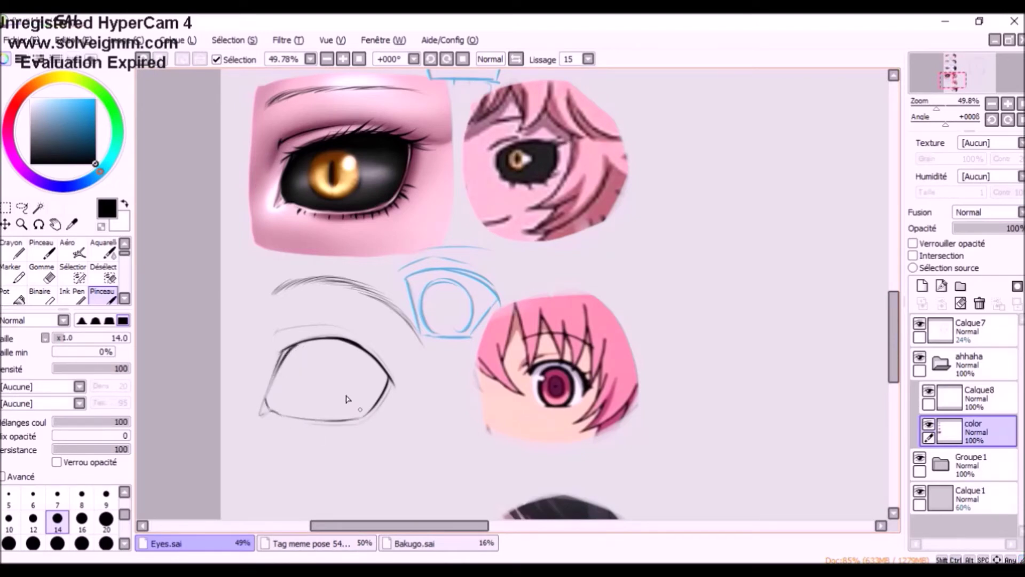
{"action": "key", "text": "bracketright"}
{"action": "mouse_move", "coordinate": [320, 338]}
{"action": "left_mouse_down"}
{"action": "mouse_move", "coordinate": [365, 351]}
{"action": "mouse_move", "coordinate": [393, 383]}
{"action": "left_mouse_up"}
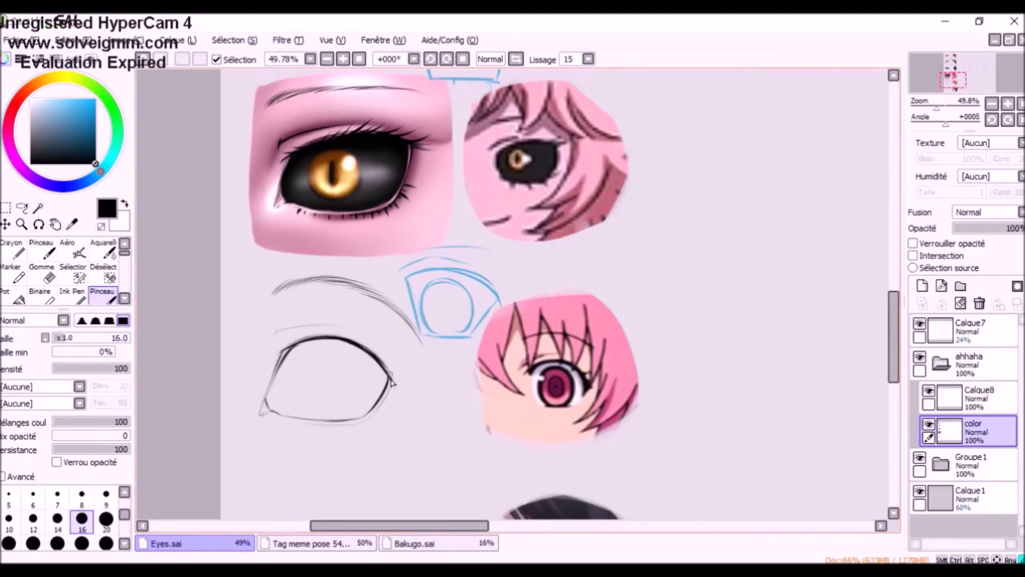
{"action": "left_click_drag", "start_coordinate": [319, 338], "coordinate": [279, 359]}
{"action": "key", "text": "ctrl+z"}
Draw the outer upper lashes, a darker eyelid crease and short lower lashes with the size 16 Pinceau
{"action": "mouse_move", "coordinate": [385, 368]}
{"action": "left_mouse_down"}
{"action": "mouse_move", "coordinate": [414, 392]}
{"action": "mouse_move", "coordinate": [406, 388]}
{"action": "left_mouse_up"}
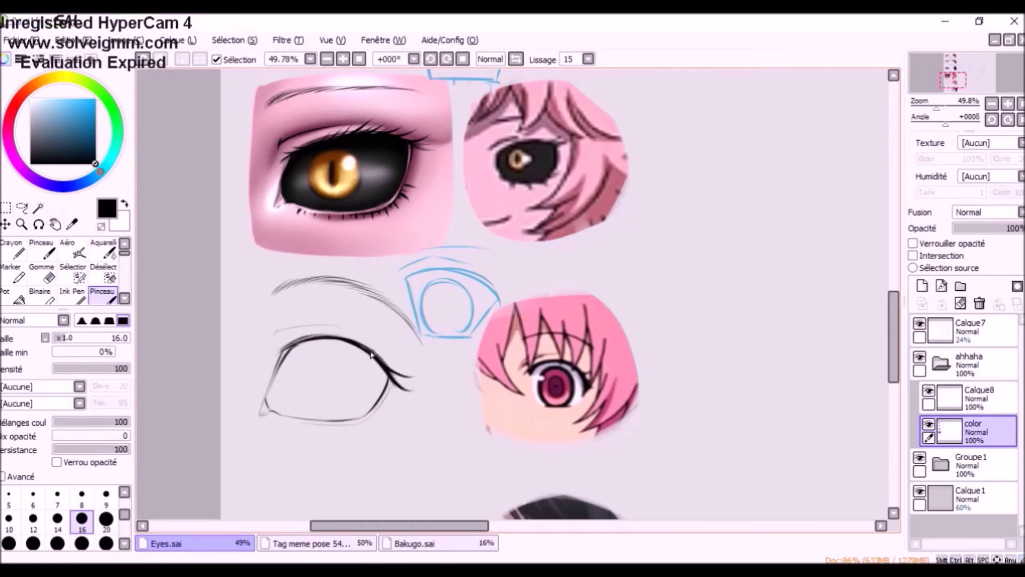
{"action": "mouse_move", "coordinate": [274, 335]}
{"action": "left_mouse_down"}
{"action": "mouse_move", "coordinate": [347, 329]}
{"action": "mouse_move", "coordinate": [370, 342]}
{"action": "mouse_move", "coordinate": [341, 340]}
{"action": "mouse_move", "coordinate": [374, 356]}
{"action": "left_mouse_up"}
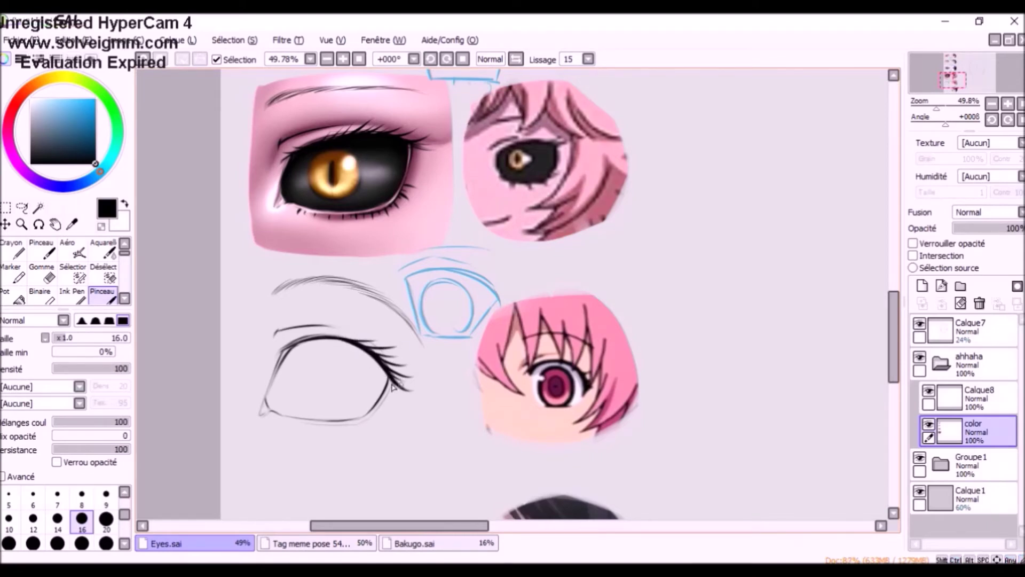
{"action": "left_click_drag", "start_coordinate": [353, 424], "coordinate": [362, 427]}
{"action": "left_click_drag", "start_coordinate": [381, 409], "coordinate": [374, 417]}
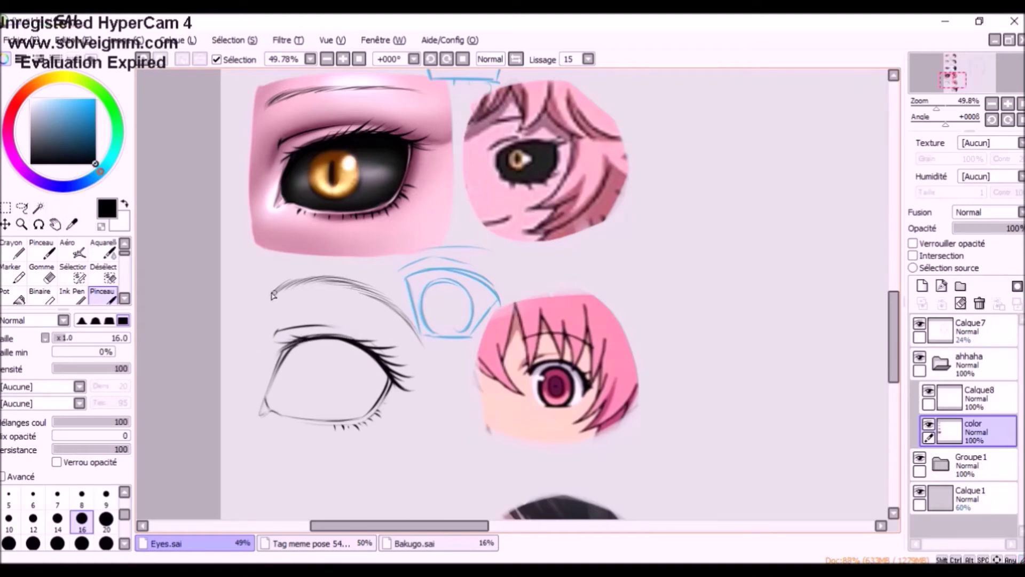
{"action": "key", "text": "ctrl+z"}
Draw a large round iris outline inside the eye and tidy its edge with the eraser
{"action": "mouse_move", "coordinate": [293, 376]}
{"action": "left_mouse_down"}
{"action": "mouse_move", "coordinate": [300, 415]}
{"action": "mouse_move", "coordinate": [315, 352]}
{"action": "mouse_move", "coordinate": [328, 351]}
{"action": "left_mouse_up"}
{"action": "key", "text": "ctrl+z"}
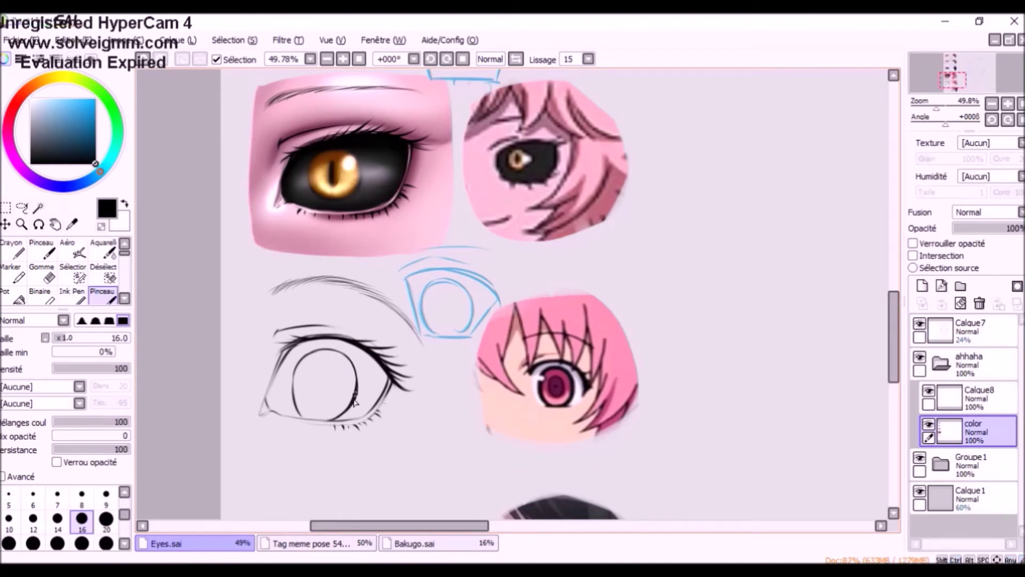
{"action": "key", "text": "e"}
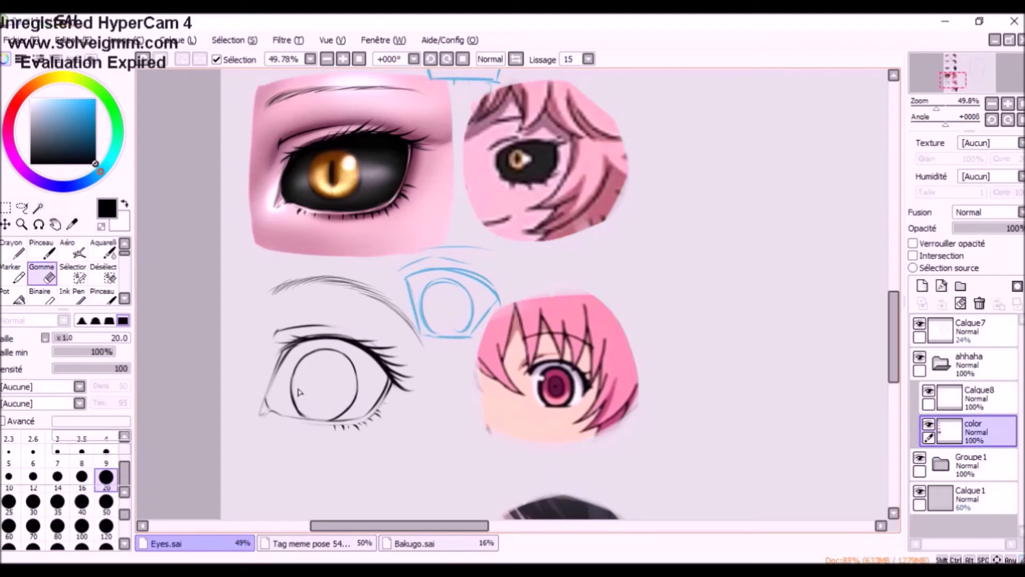
{"action": "key", "text": "b"}
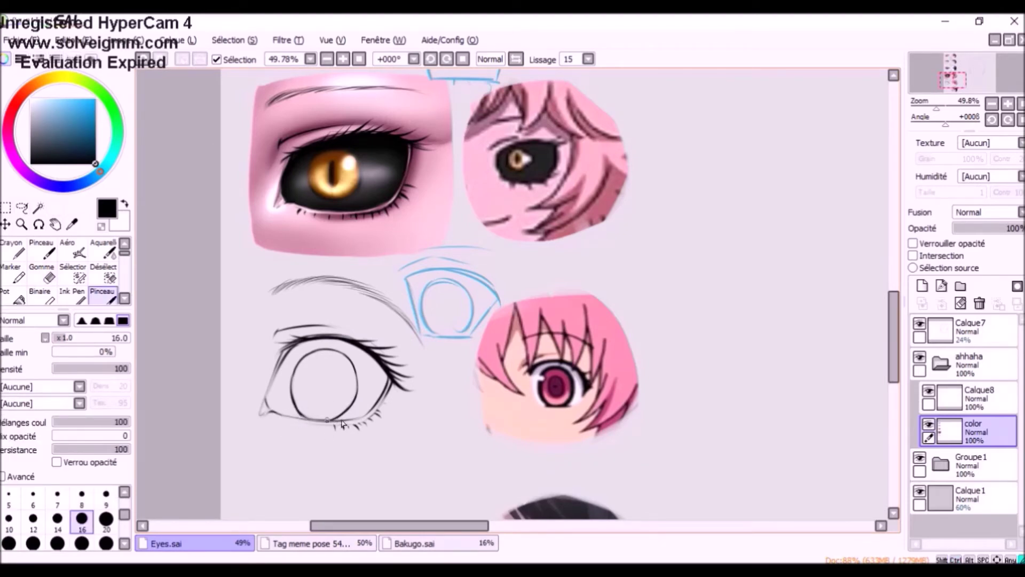
On a new layer in a new folder below the color layer, paint a peach skin base sampled from the reference at size 120
{"action": "left_click", "coordinate": [960, 286]}
{"action": "left_click_drag", "start_coordinate": [980, 431], "coordinate": [980, 476]}
{"action": "left_click", "coordinate": [922, 286]}
{"action": "left_click", "coordinate": [71, 224]}
{"action": "left_click", "coordinate": [507, 414]}
{"action": "left_click", "coordinate": [103, 295]}
{"action": "left_click", "coordinate": [105, 543]}
{"action": "mouse_move", "coordinate": [263, 320]}
{"action": "left_mouse_down"}
{"action": "mouse_move", "coordinate": [324, 427]}
{"action": "mouse_move", "coordinate": [348, 338]}
{"action": "mouse_move", "coordinate": [256, 389]}
{"action": "mouse_move", "coordinate": [385, 319]}
{"action": "mouse_move", "coordinate": [378, 290]}
{"action": "mouse_move", "coordinate": [310, 315]}
{"action": "mouse_move", "coordinate": [301, 300]}
{"action": "mouse_move", "coordinate": [362, 271]}
{"action": "mouse_move", "coordinate": [409, 363]}
{"action": "mouse_move", "coordinate": [305, 460]}
{"action": "mouse_move", "coordinate": [427, 302]}
{"action": "mouse_move", "coordinate": [257, 290]}
{"action": "mouse_move", "coordinate": [269, 454]}
{"action": "mouse_move", "coordinate": [318, 455]}
{"action": "left_mouse_up"}
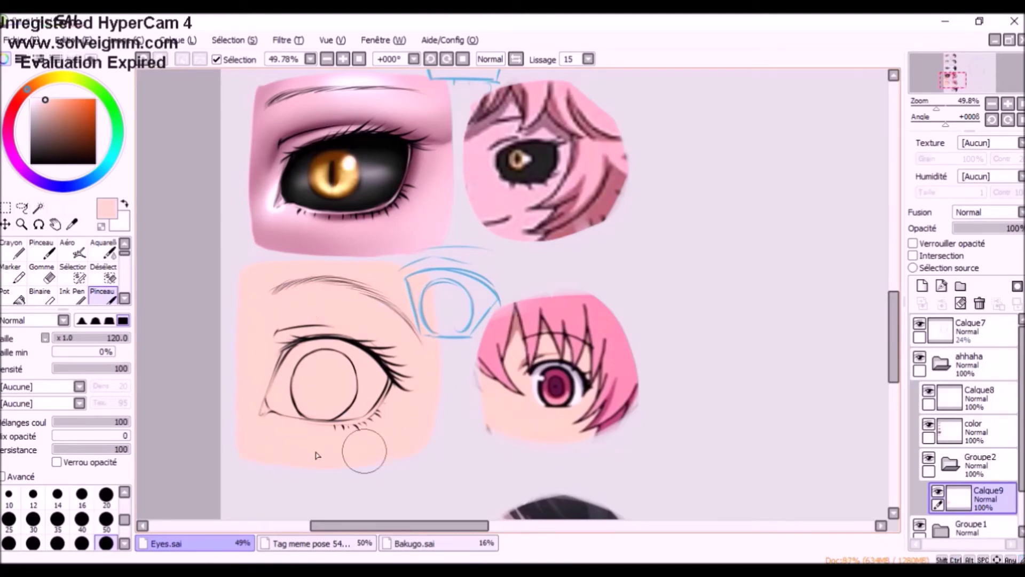
{"action": "mouse_move", "coordinate": [396, 282]}
{"action": "left_mouse_down"}
{"action": "mouse_move", "coordinate": [438, 368]}
{"action": "mouse_move", "coordinate": [438, 442]}
{"action": "mouse_move", "coordinate": [421, 461]}
{"action": "mouse_move", "coordinate": [403, 294]}
{"action": "mouse_move", "coordinate": [388, 339]}
{"action": "left_mouse_up"}
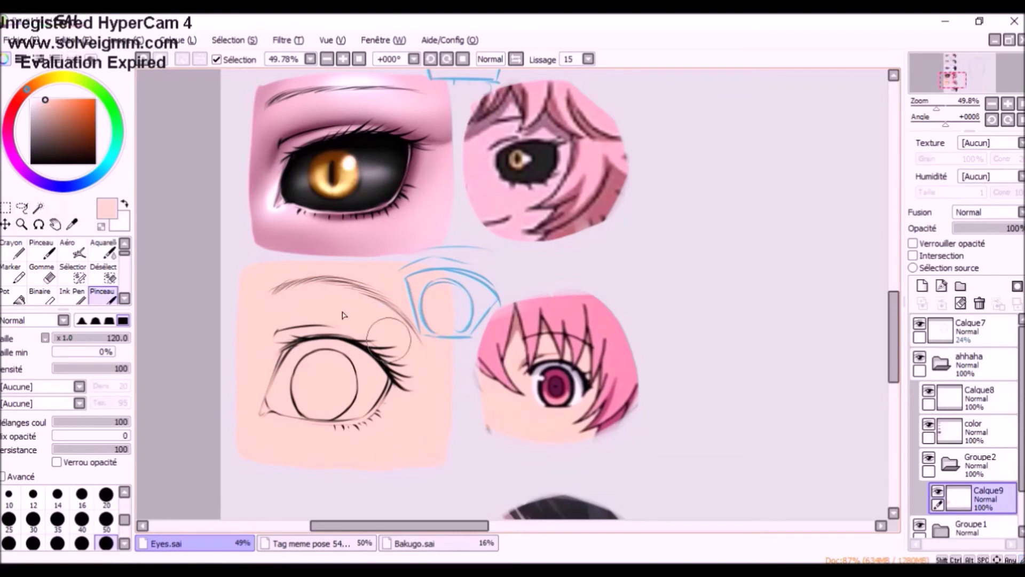
On a new layer above the skin base, paint the eyeball light gray at size 50 and adjust its hue and saturation
{"action": "left_click", "coordinate": [922, 286]}
{"action": "key", "text": "bracketleft"}
{"action": "key", "text": "bracketleft"}
{"action": "key", "text": "bracketleft"}
{"action": "key", "text": "bracketleft"}
{"action": "key", "text": "bracketleft"}
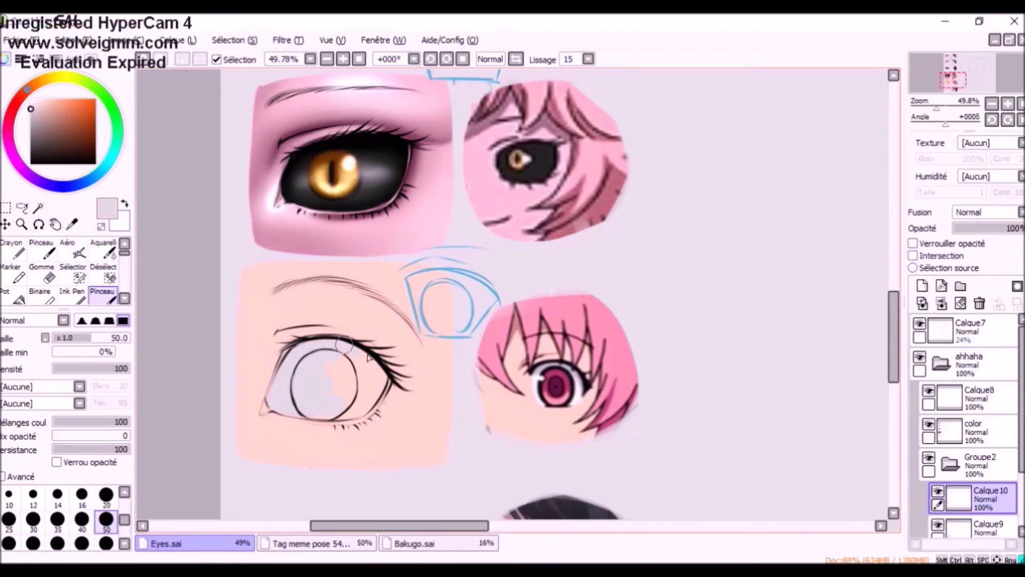
{"action": "mouse_move", "coordinate": [893, 323]}
{"action": "left_mouse_down"}
{"action": "mouse_move", "coordinate": [893, 287]}
{"action": "mouse_move", "coordinate": [893, 328]}
{"action": "left_mouse_up"}
{"action": "key", "text": "ctrl+u"}
{"action": "left_click_drag", "start_coordinate": [350, 498], "coordinate": [381, 500]}
{"action": "left_click", "coordinate": [384, 525]}
On a new layer, fill the iris with pink sampled from the reference eye using the size 50 Pinceau
{"action": "left_click", "coordinate": [922, 286]}
{"action": "left_click", "coordinate": [72, 224]}
{"action": "left_click", "coordinate": [556, 378]}
{"action": "left_click", "coordinate": [103, 295]}
{"action": "mouse_move", "coordinate": [311, 348]}
{"action": "left_mouse_down"}
{"action": "mouse_move", "coordinate": [312, 363]}
{"action": "mouse_move", "coordinate": [293, 369]}
{"action": "mouse_move", "coordinate": [347, 368]}
{"action": "mouse_move", "coordinate": [306, 369]}
{"action": "left_mouse_up"}
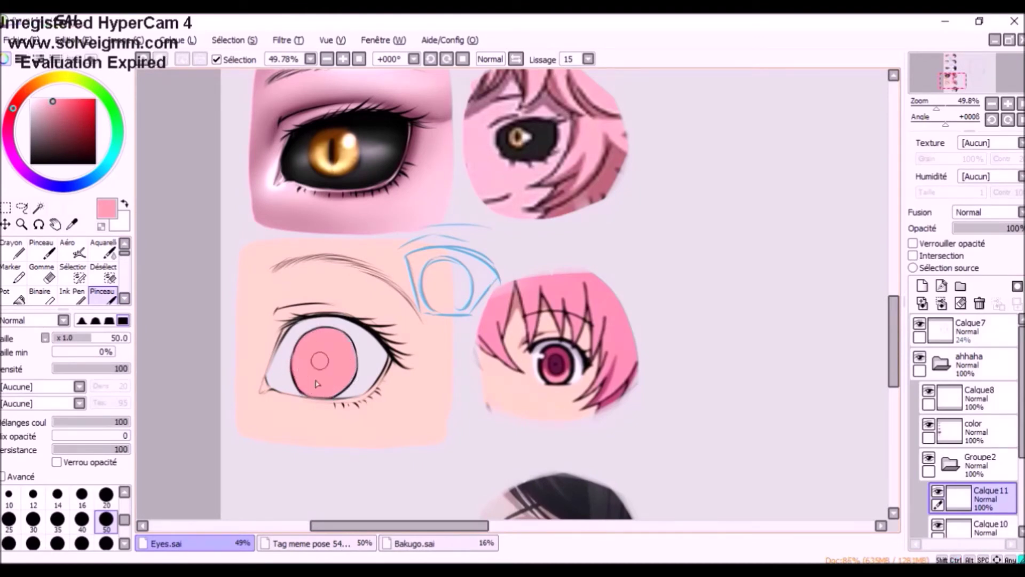
On the color layer, place a round black pupil at the iris center, soften it with the watercolor brush and save the drawing
{"action": "left_click", "coordinate": [974, 364]}
{"action": "left_click", "coordinate": [979, 432]}
{"action": "left_click", "coordinate": [95, 164]}
{"action": "left_click", "coordinate": [323, 364]}
{"action": "key", "text": "ctrl"}
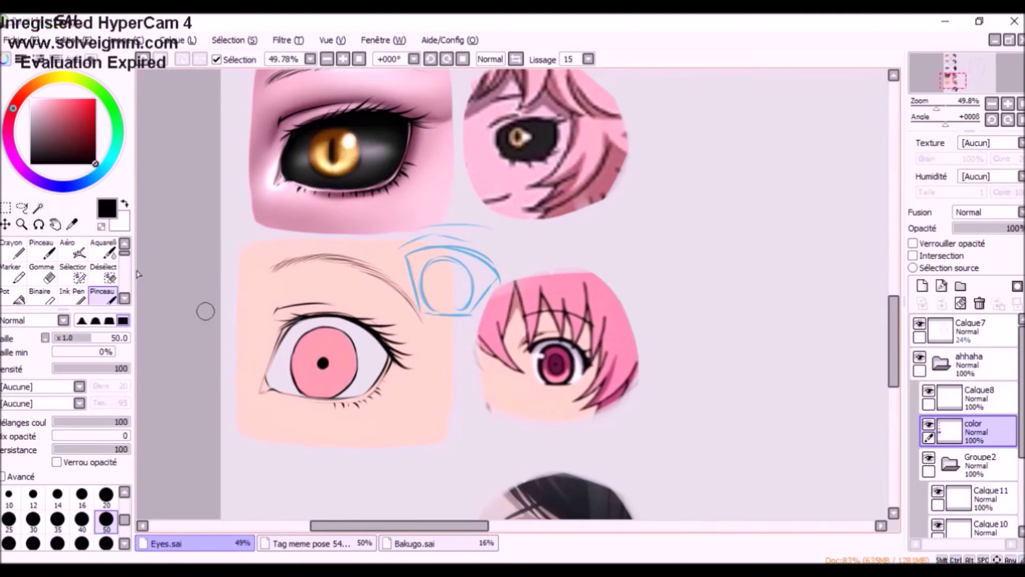
{"action": "left_click", "coordinate": [103, 250]}
{"action": "left_click", "coordinate": [106, 517]}
{"action": "left_click_drag", "start_coordinate": [319, 359], "coordinate": [327, 367]}
{"action": "key", "text": "ctrl+s"}
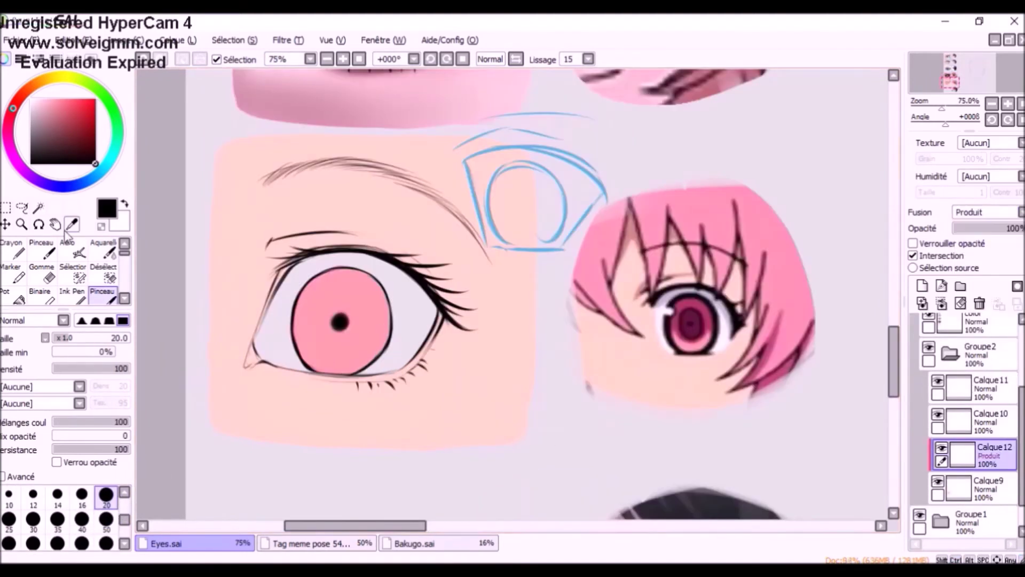
With skin color sampled from the painting, paint size 50 shadows along the eyelid crease, inner corner and lower lid on the Produit layer
{"action": "left_click", "coordinate": [240, 320], "text": "alt"}
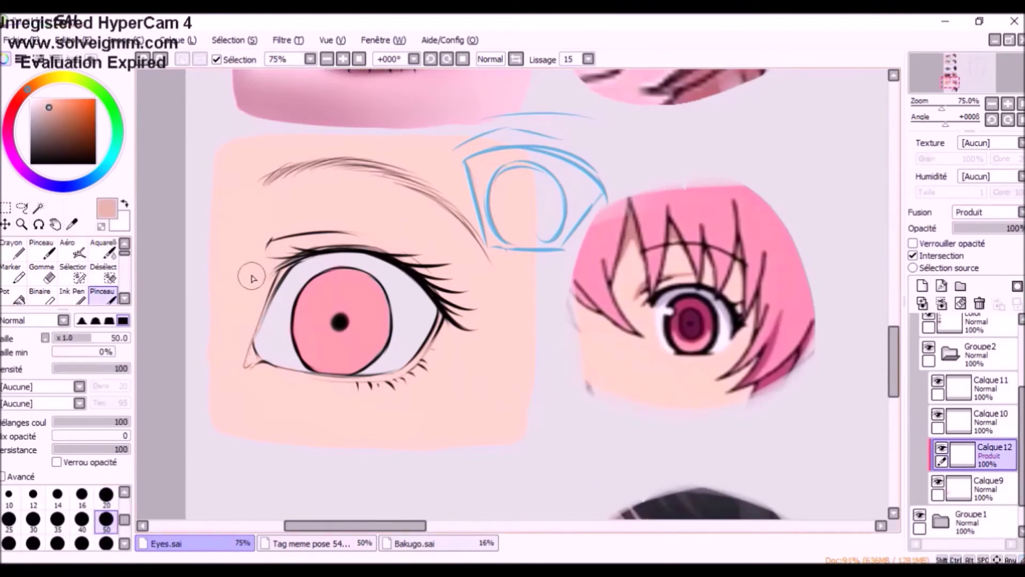
{"action": "mouse_move", "coordinate": [274, 235]}
{"action": "left_mouse_down"}
{"action": "mouse_move", "coordinate": [259, 264]}
{"action": "mouse_move", "coordinate": [276, 233]}
{"action": "mouse_move", "coordinate": [267, 238]}
{"action": "left_mouse_up"}
{"action": "mouse_move", "coordinate": [368, 235]}
{"action": "left_mouse_down"}
{"action": "mouse_move", "coordinate": [308, 232]}
{"action": "mouse_move", "coordinate": [411, 247]}
{"action": "left_mouse_up"}
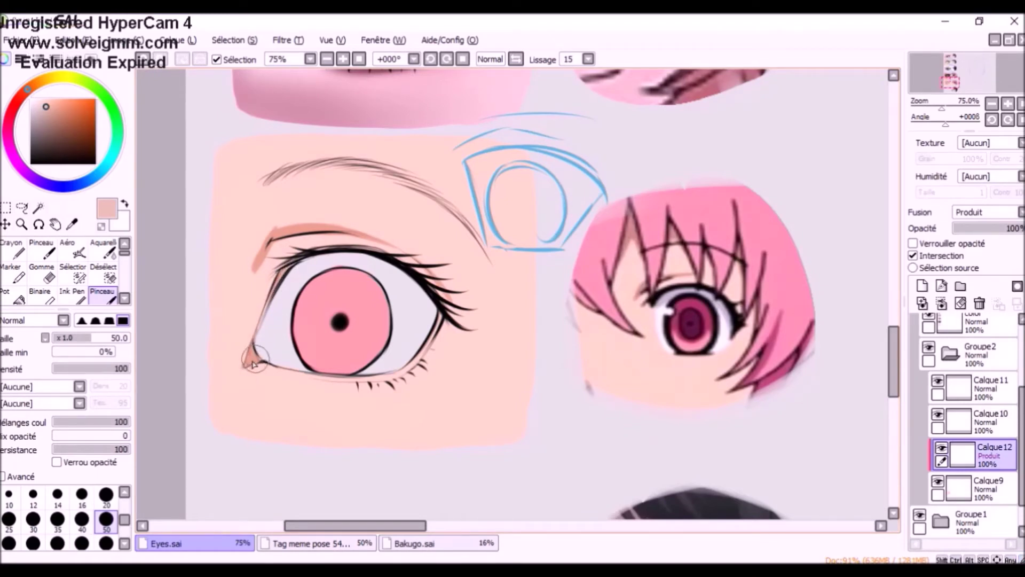
{"action": "mouse_move", "coordinate": [437, 321]}
{"action": "left_mouse_down"}
{"action": "mouse_move", "coordinate": [424, 369]}
{"action": "mouse_move", "coordinate": [435, 333]}
{"action": "mouse_move", "coordinate": [397, 388]}
{"action": "mouse_move", "coordinate": [311, 380]}
{"action": "mouse_move", "coordinate": [351, 388]}
{"action": "mouse_move", "coordinate": [312, 384]}
{"action": "mouse_move", "coordinate": [343, 387]}
{"action": "mouse_move", "coordinate": [404, 367]}
{"action": "mouse_move", "coordinate": [390, 385]}
{"action": "left_mouse_up"}
{"action": "key", "text": "ctrl+z"}
{"action": "key", "text": "ctrl+z"}
Soften the eyelid, inner-corner and lower-lid shadows with the size 40 watercolor brush and shade the skin beyond the outer lashes
{"action": "key", "text": "v"}
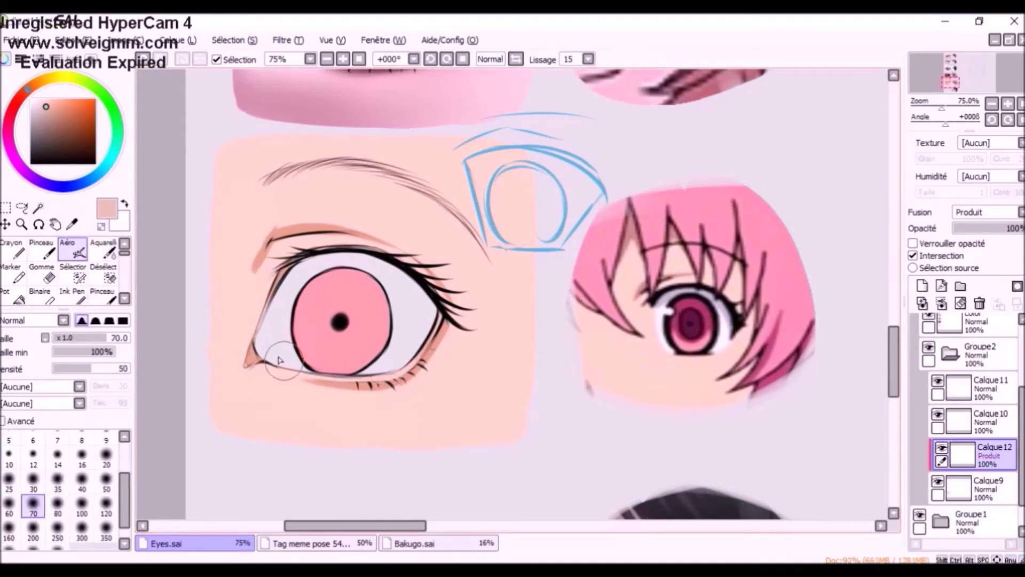
{"action": "key", "text": "c"}
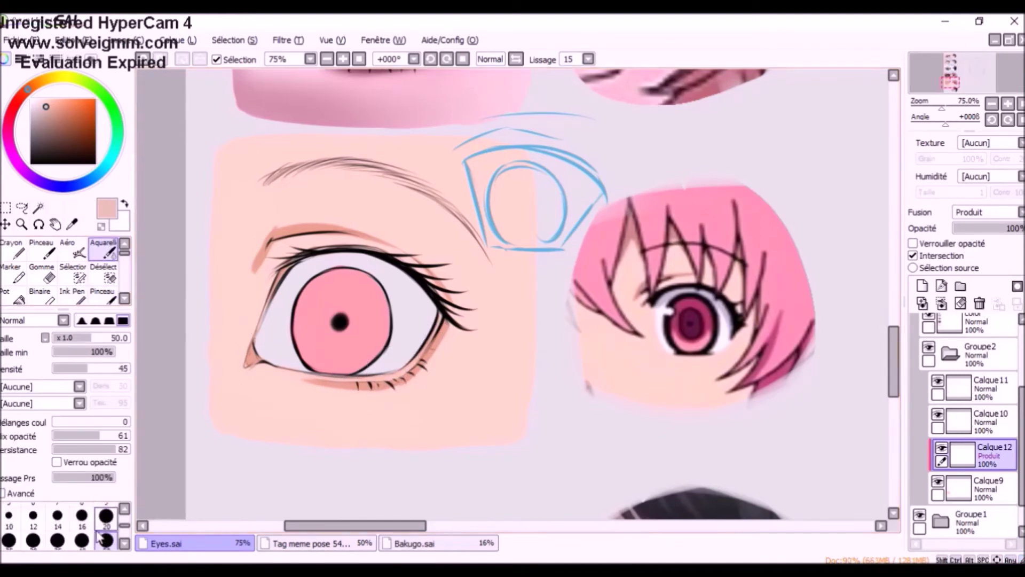
{"action": "key", "text": "b"}
{"action": "key", "text": "ctrl+z"}
{"action": "left_click_drag", "start_coordinate": [274, 232], "coordinate": [250, 283]}
{"action": "key", "text": "c"}
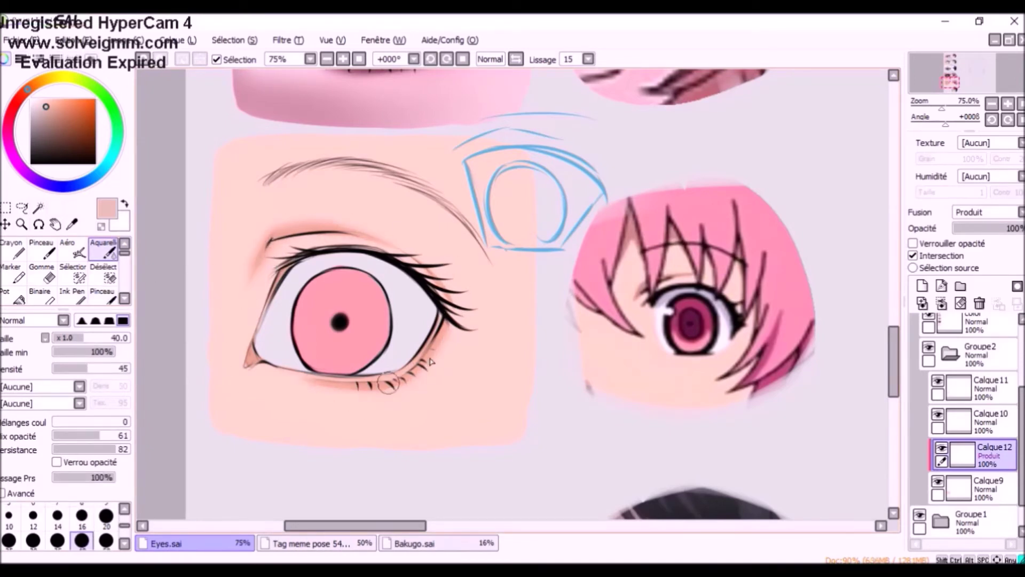
{"action": "mouse_move", "coordinate": [508, 300]}
{"action": "left_mouse_down"}
{"action": "mouse_move", "coordinate": [459, 308]}
{"action": "mouse_move", "coordinate": [507, 303]}
{"action": "left_mouse_up"}
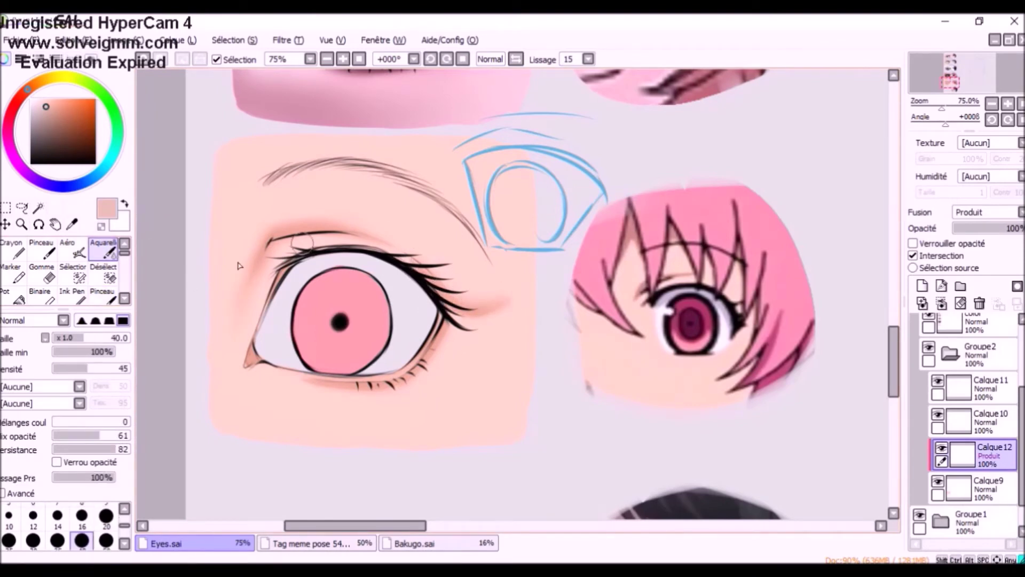
{"action": "key", "text": "v"}
{"action": "key", "text": "c"}
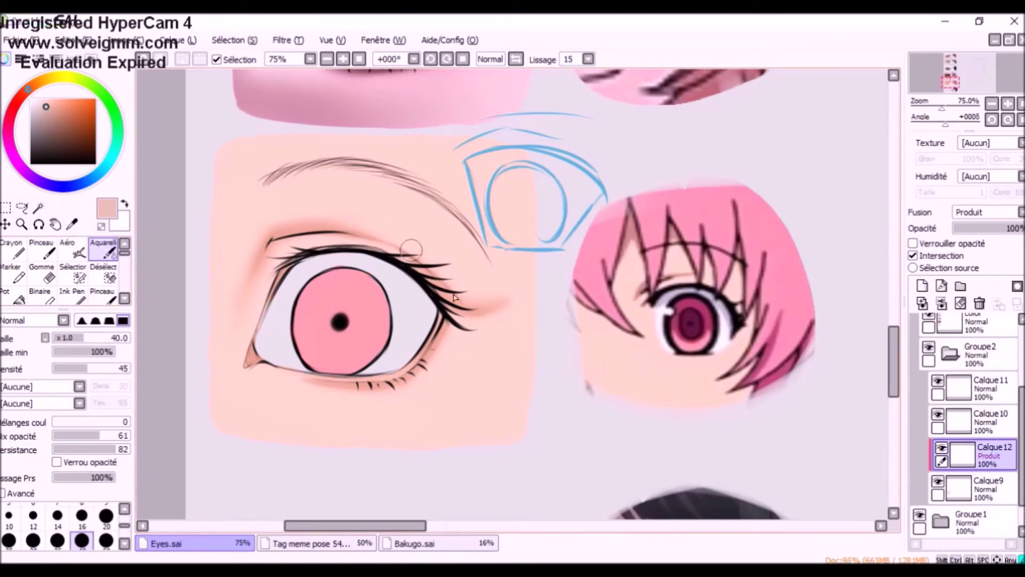
Airbrush broad soft shadows around the eye socket and along the skin patch's edges at sizes 120 and 350
{"action": "left_click", "coordinate": [73, 249]}
{"action": "key", "text": "bracketright"}
{"action": "key", "text": "bracketright"}
{"action": "key", "text": "bracketright"}
{"action": "key", "text": "bracketright"}
{"action": "key", "text": "bracketright"}
{"action": "mouse_move", "coordinate": [235, 247]}
{"action": "left_mouse_down"}
{"action": "mouse_move", "coordinate": [272, 426]}
{"action": "mouse_move", "coordinate": [219, 348]}
{"action": "mouse_move", "coordinate": [474, 316]}
{"action": "mouse_move", "coordinate": [256, 249]}
{"action": "mouse_move", "coordinate": [252, 467]}
{"action": "mouse_move", "coordinate": [234, 401]}
{"action": "left_mouse_up"}
{"action": "left_click", "coordinate": [106, 482]}
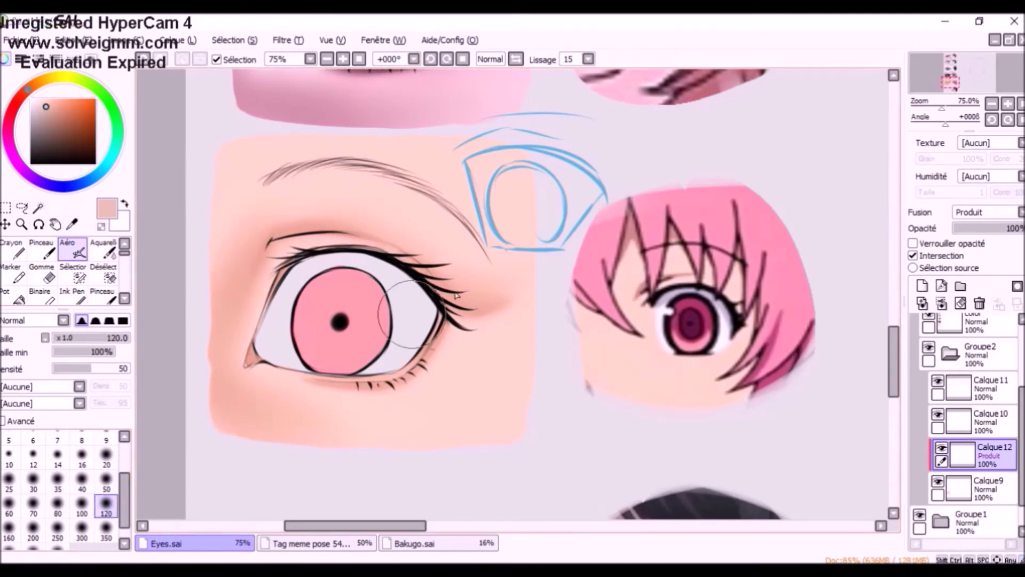
{"action": "mouse_move", "coordinate": [310, 214]}
{"action": "left_mouse_down"}
{"action": "mouse_move", "coordinate": [335, 350]}
{"action": "mouse_move", "coordinate": [300, 241]}
{"action": "left_mouse_up"}
{"action": "left_click", "coordinate": [107, 506]}
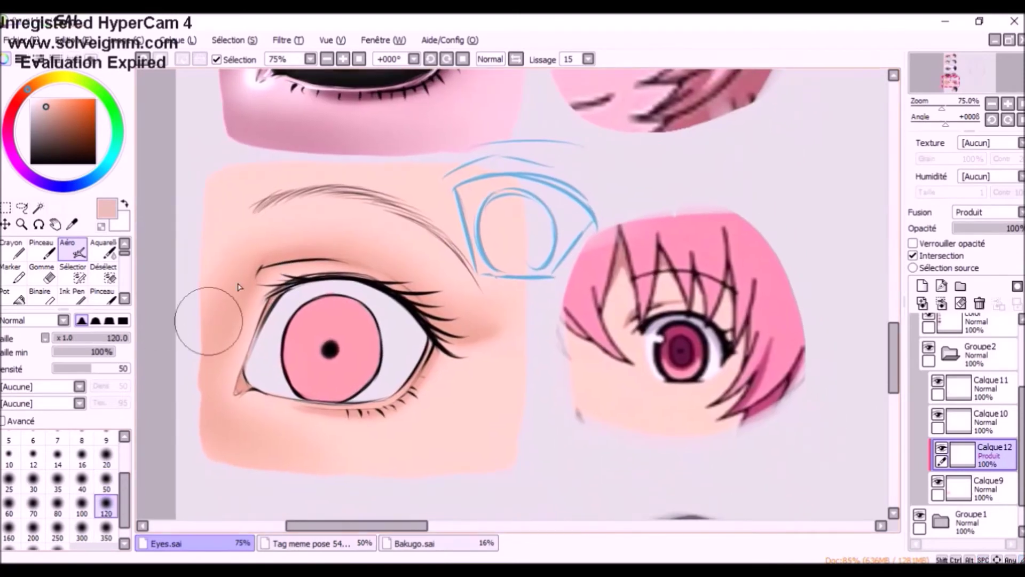
{"action": "left_click_drag", "start_coordinate": [449, 317], "coordinate": [432, 296]}
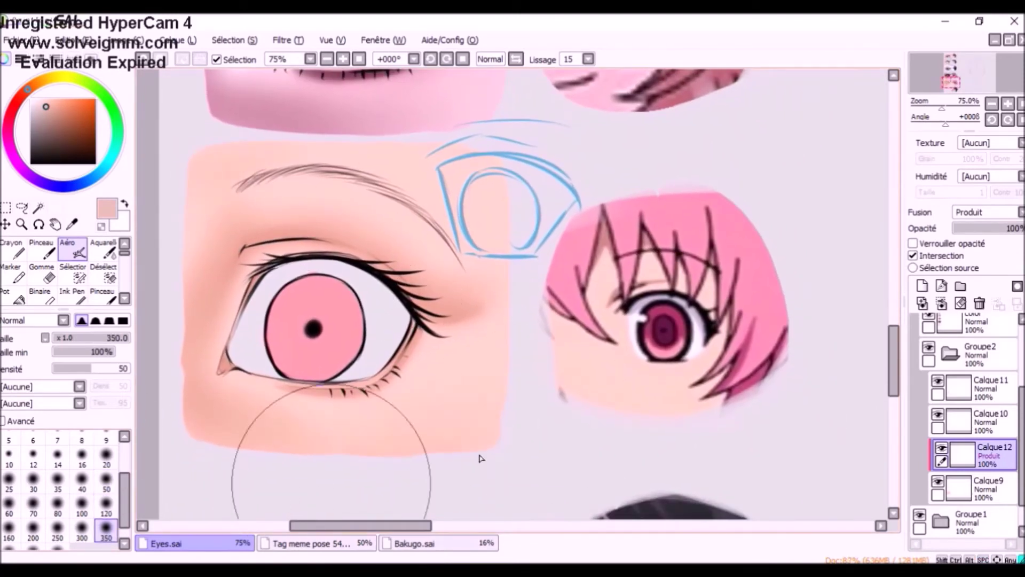
On a new clipped Produit layer, paint deeper size 50 shadows along the eyelid crease, lower lid and outer corner
{"action": "key", "text": "b"}
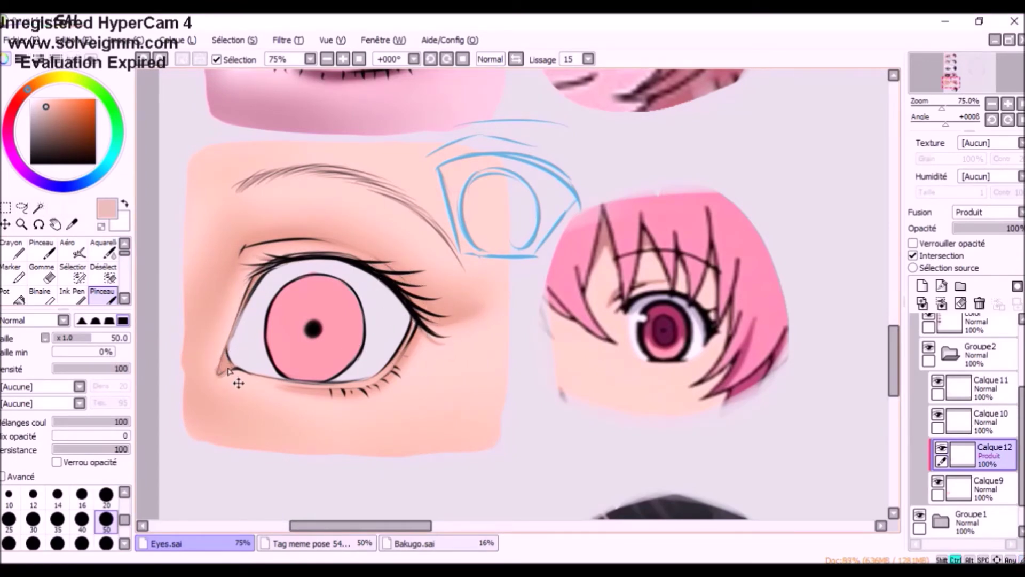
{"action": "left_click", "coordinate": [922, 286]}
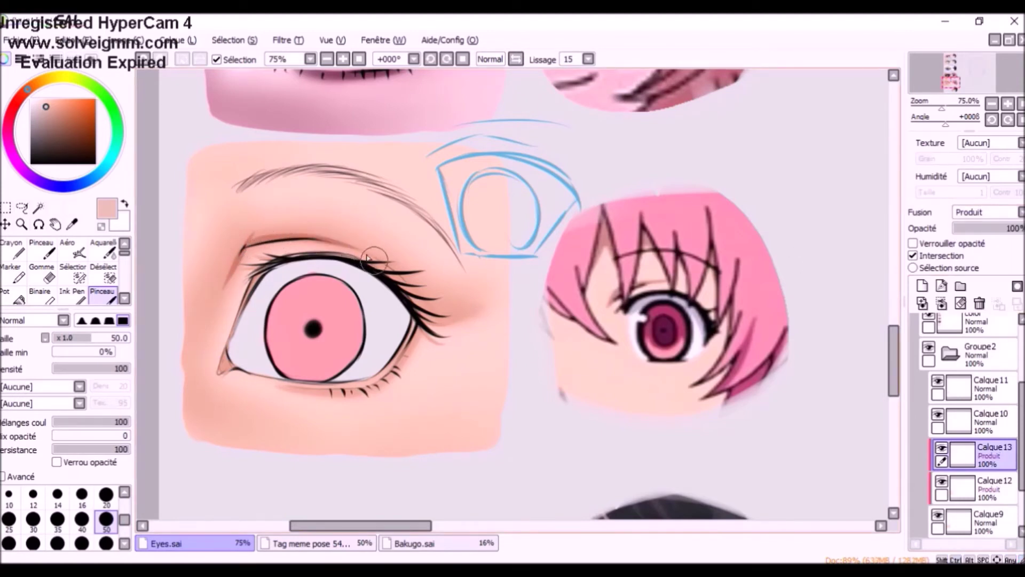
{"action": "key", "text": "ctrl+z"}
{"action": "key", "text": "ctrl+z"}
{"action": "mouse_move", "coordinate": [400, 355]}
{"action": "left_mouse_down"}
{"action": "mouse_move", "coordinate": [365, 381]}
{"action": "mouse_move", "coordinate": [371, 395]}
{"action": "left_mouse_up"}
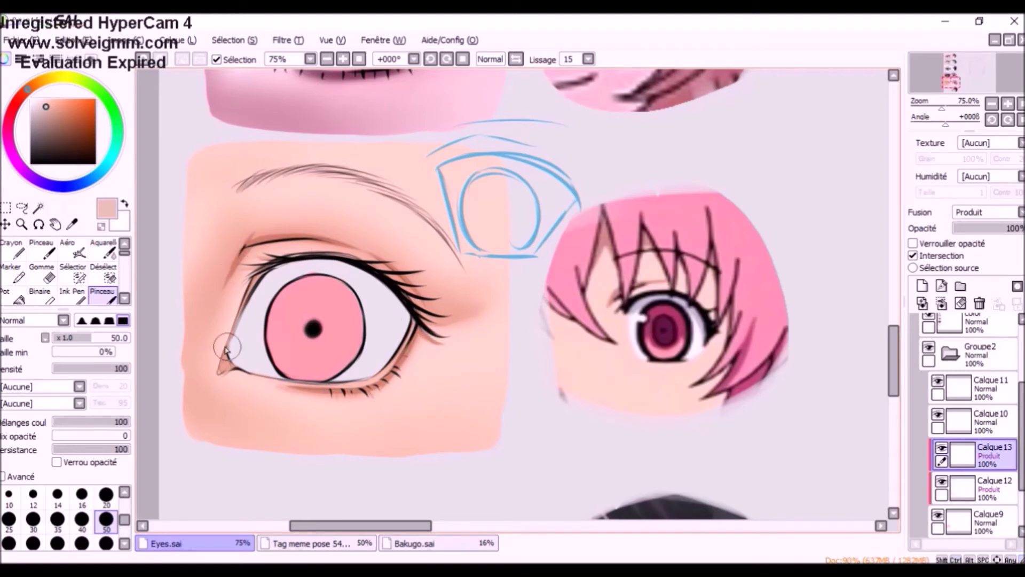
{"action": "left_click_drag", "start_coordinate": [435, 322], "coordinate": [468, 302]}
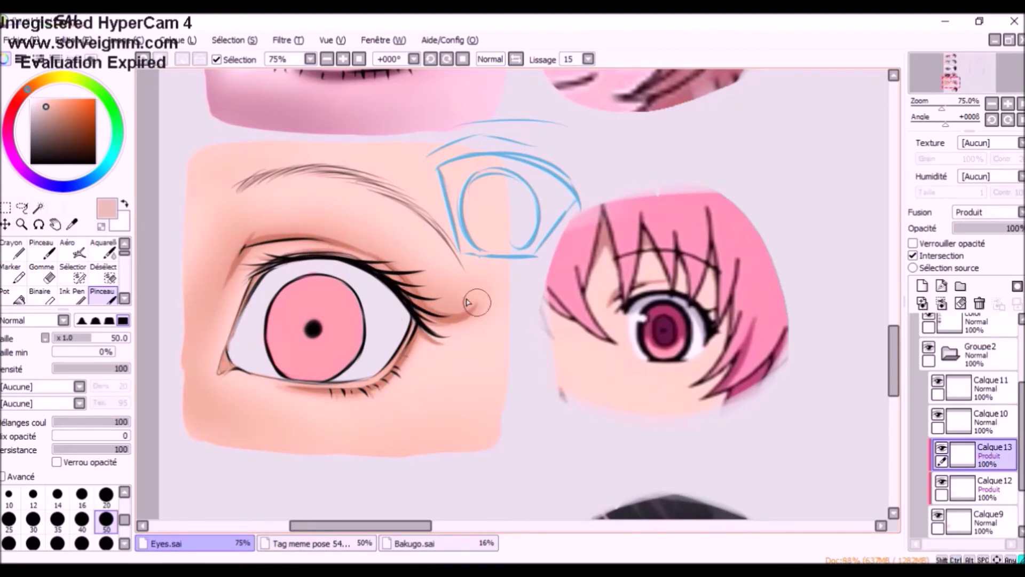
Blend the deeper shadows with the size 40 watercolor brush and airbrush the outer corner at sizes 30 and 40
{"action": "left_click", "coordinate": [103, 273]}
{"action": "left_click", "coordinate": [107, 442]}
{"action": "left_click", "coordinate": [33, 464]}
{"action": "left_click", "coordinate": [103, 250]}
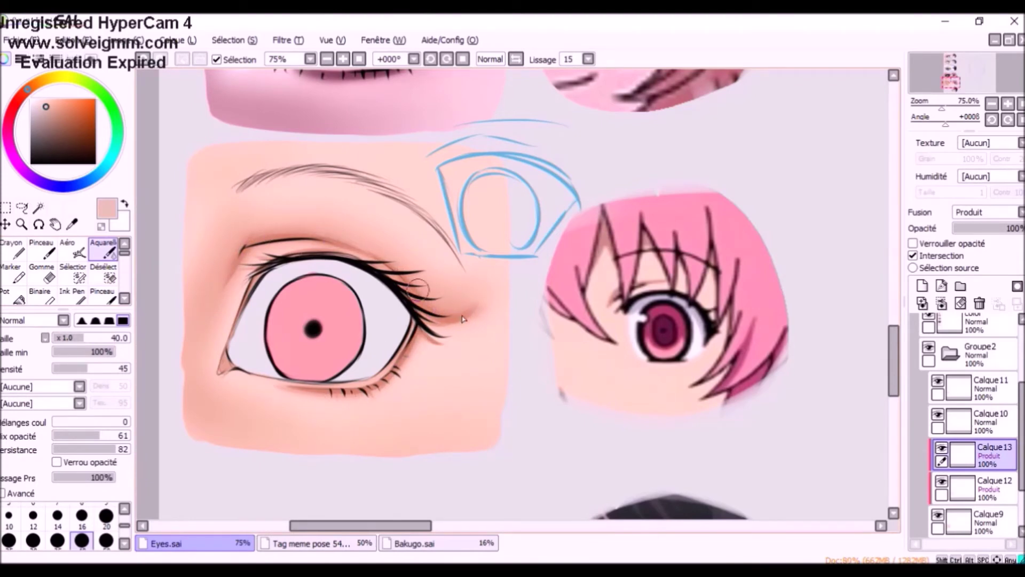
{"action": "key", "text": "v"}
{"action": "key", "text": "bracketright"}
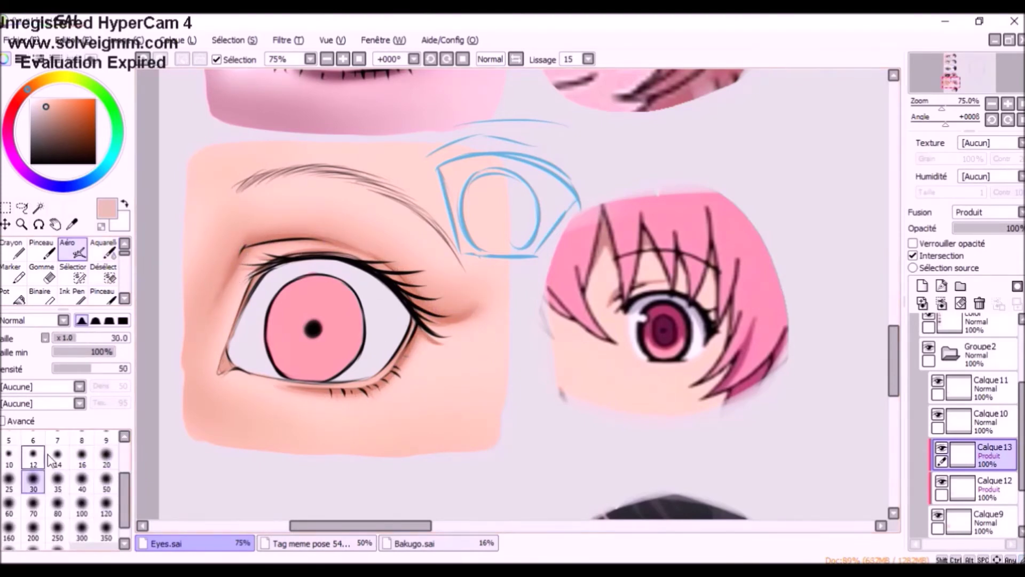
{"action": "key", "text": "bracketright"}
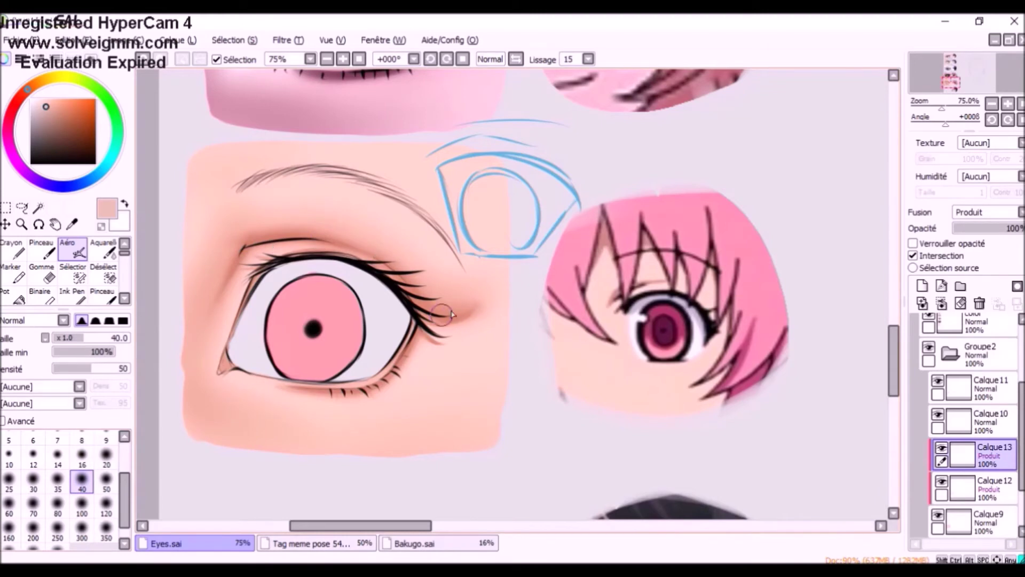
{"action": "left_click", "coordinate": [104, 251]}
{"action": "left_click", "coordinate": [993, 486]}
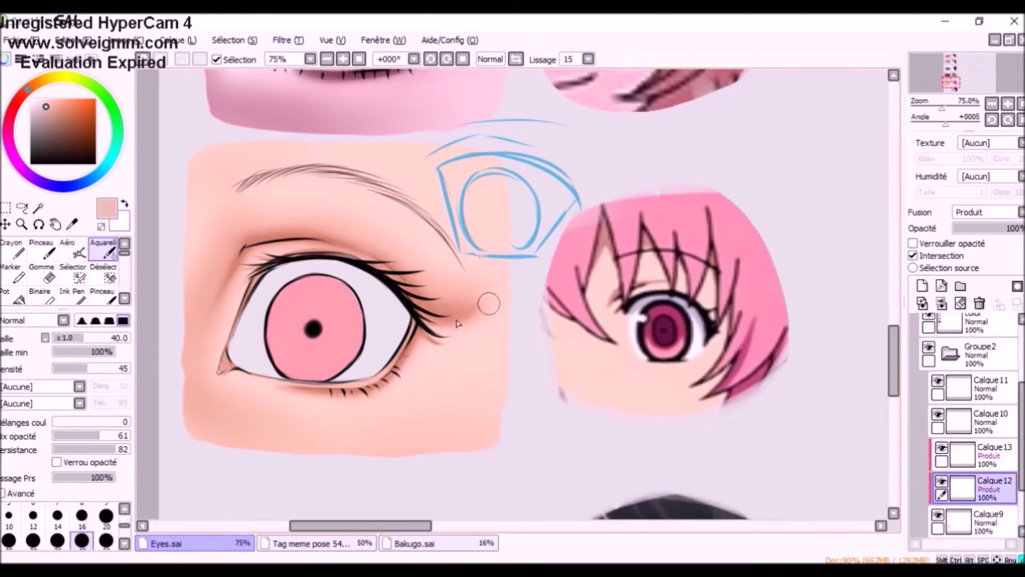
On the upper Produit layer, deepen the skin shadows around the eye with the airbrush at sizes 50 and 120
{"action": "left_click", "coordinate": [977, 455]}
{"action": "left_click", "coordinate": [75, 250]}
{"action": "left_click", "coordinate": [107, 506]}
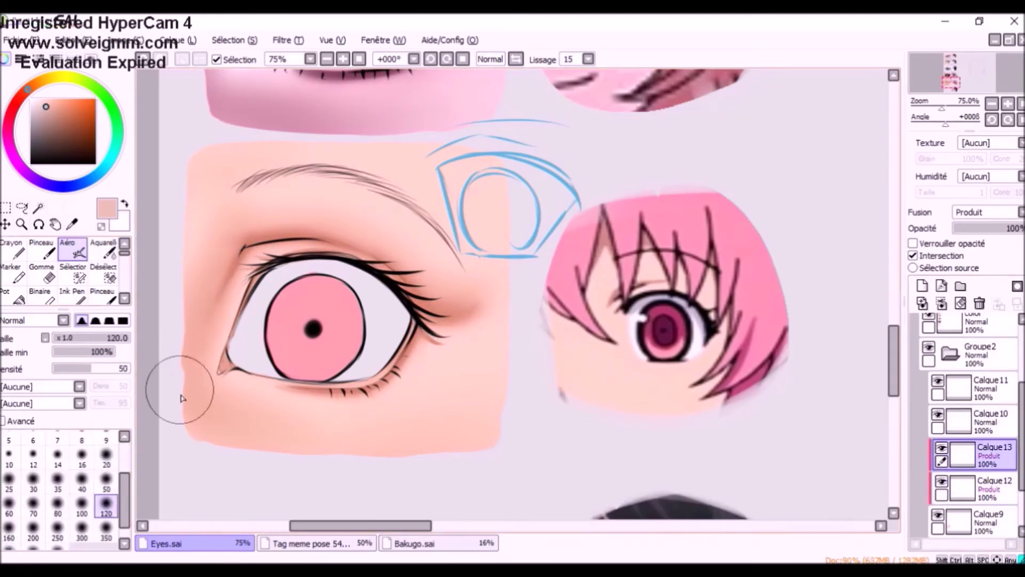
{"action": "left_click", "coordinate": [106, 482]}
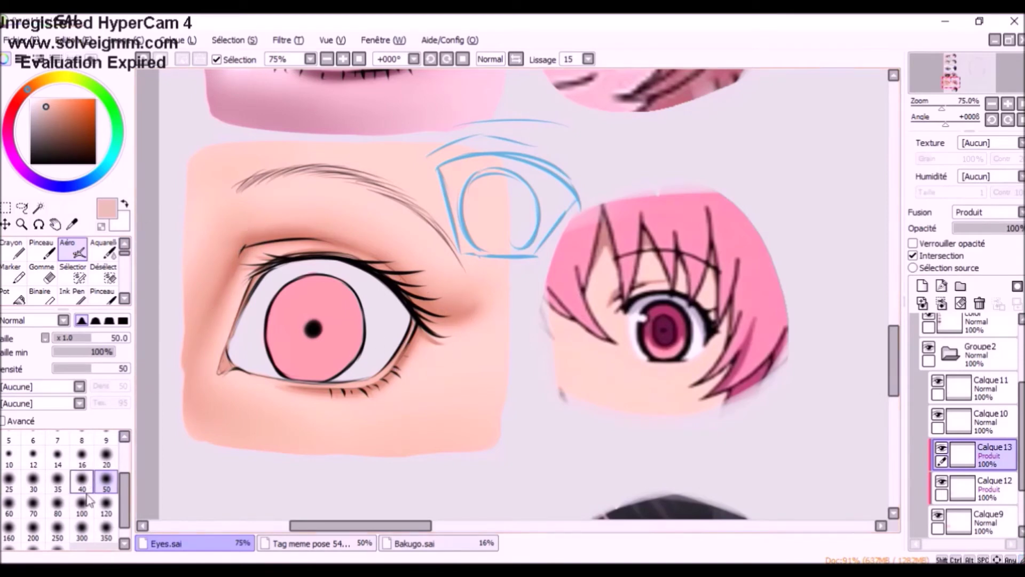
{"action": "left_click", "coordinate": [106, 505]}
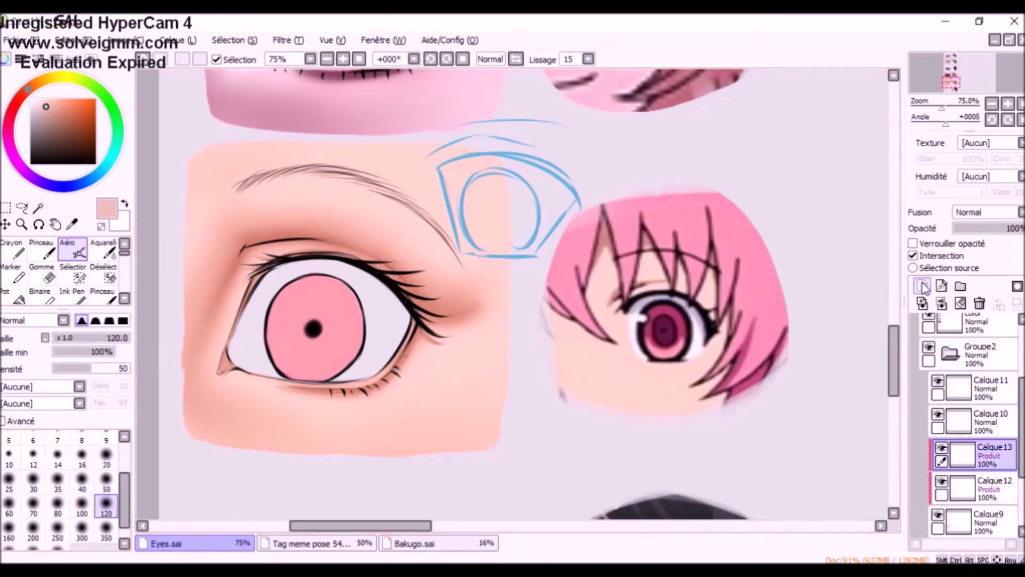
On a new clipped Normal layer, airbrush white below the eyebrow and paint size 50 white highlights at the inner corner and lower lid
{"action": "left_click", "coordinate": [922, 286]}
{"action": "left_click", "coordinate": [124, 204]}
{"action": "mouse_move", "coordinate": [229, 357]}
{"action": "left_mouse_down"}
{"action": "mouse_move", "coordinate": [242, 380]}
{"action": "mouse_move", "coordinate": [214, 379]}
{"action": "left_mouse_up"}
{"action": "left_click", "coordinate": [106, 482]}
{"action": "left_click", "coordinate": [103, 295]}
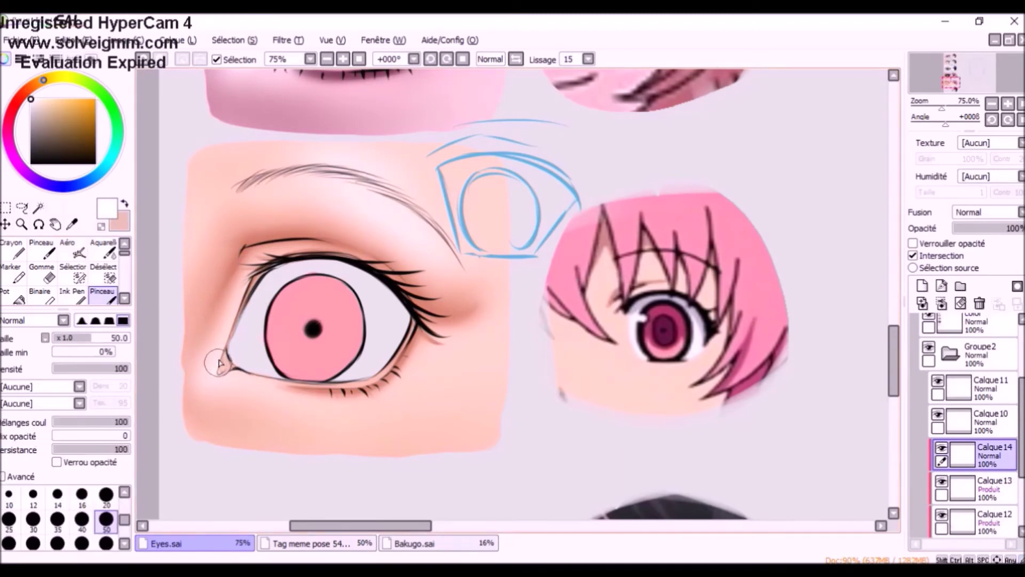
{"action": "mouse_move", "coordinate": [221, 372]}
{"action": "left_mouse_down"}
{"action": "mouse_move", "coordinate": [238, 321]}
{"action": "mouse_move", "coordinate": [231, 330]}
{"action": "left_mouse_up"}
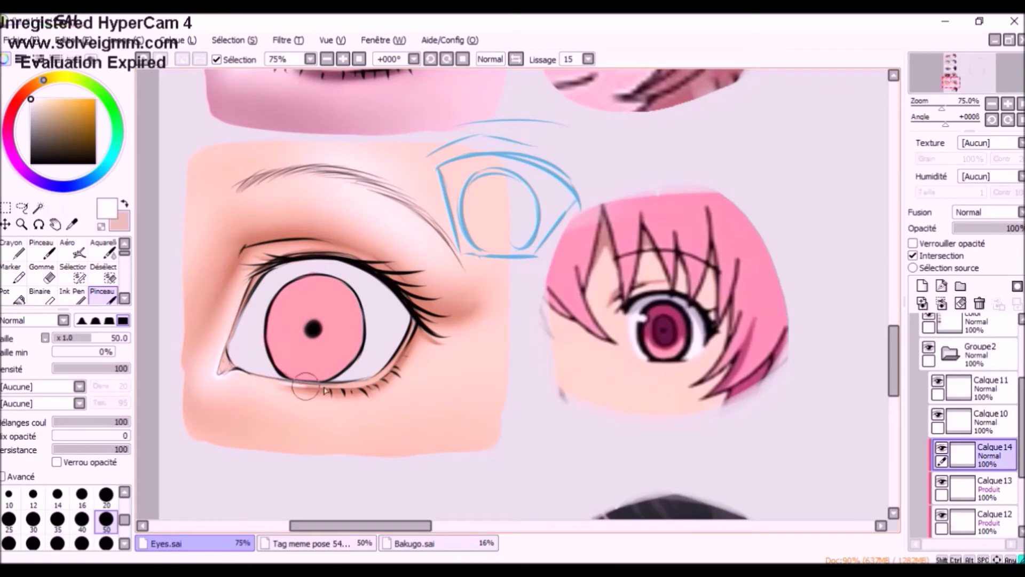
{"action": "mouse_move", "coordinate": [333, 392]}
{"action": "left_mouse_down"}
{"action": "mouse_move", "coordinate": [419, 322]}
{"action": "mouse_move", "coordinate": [382, 303]}
{"action": "left_mouse_up"}
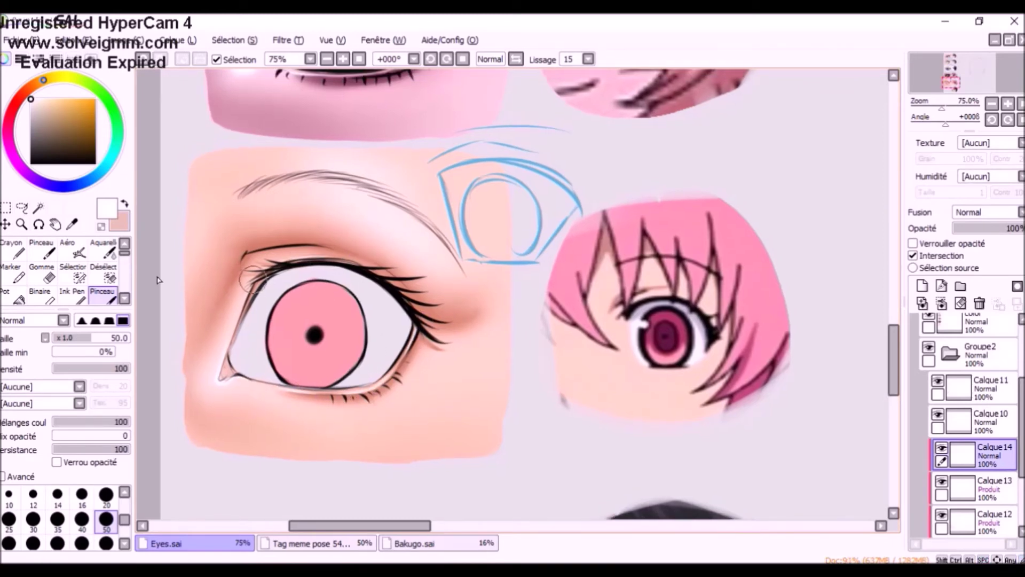
Soften the white skin highlights with the watercolor brush and the size 120 airbrush
{"action": "left_click", "coordinate": [103, 249]}
{"action": "key", "text": "v"}
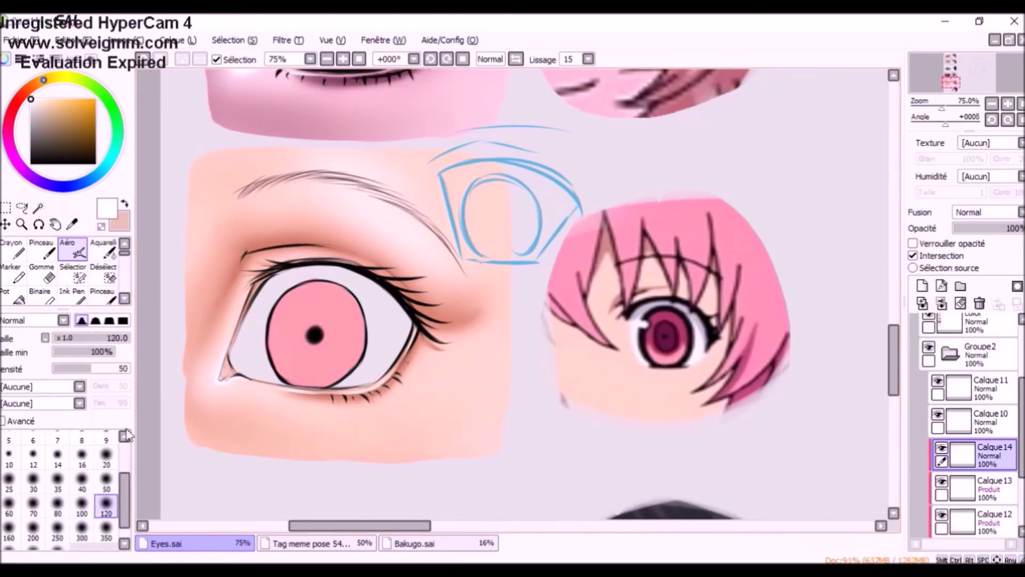
{"action": "left_click_drag", "start_coordinate": [497, 200], "coordinate": [505, 254]}
{"action": "scroll", "coordinate": [474, 317], "scroll_direction": "down", "scroll_amount": 1}
Add a new Produit layer clipped to the eyeball layer and choose a gray-blue color for the size 50 Pinceau
{"action": "left_click", "coordinate": [951, 423]}
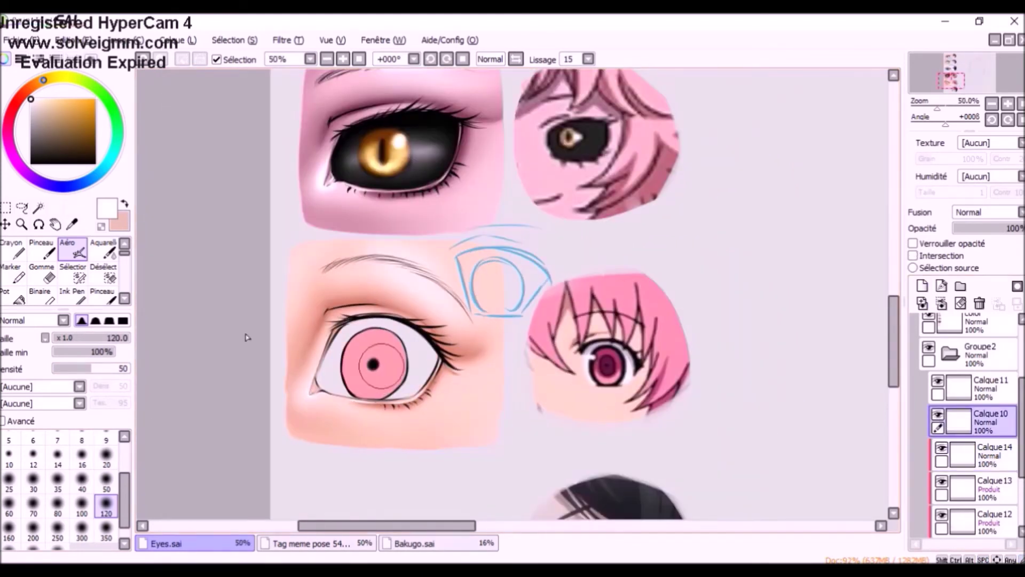
{"action": "left_click", "coordinate": [103, 295]}
{"action": "scroll", "coordinate": [323, 382], "scroll_direction": "up", "scroll_amount": 1}
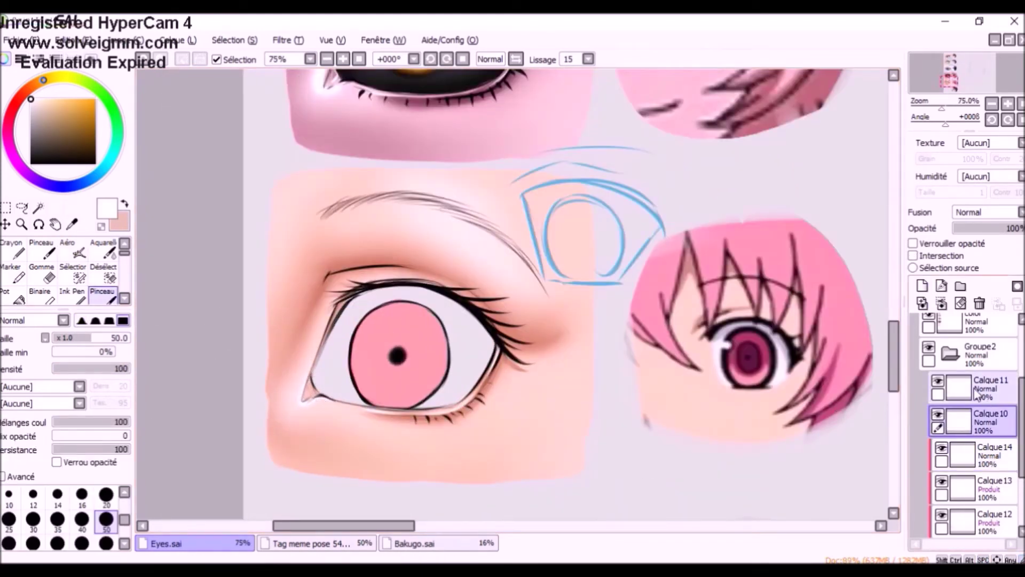
{"action": "left_click", "coordinate": [922, 286]}
{"action": "left_click", "coordinate": [913, 255]}
{"action": "left_click", "coordinate": [971, 213]}
{"action": "left_click", "coordinate": [964, 238]}
{"action": "left_click", "coordinate": [24, 120]}
{"action": "left_click", "coordinate": [96, 177]}
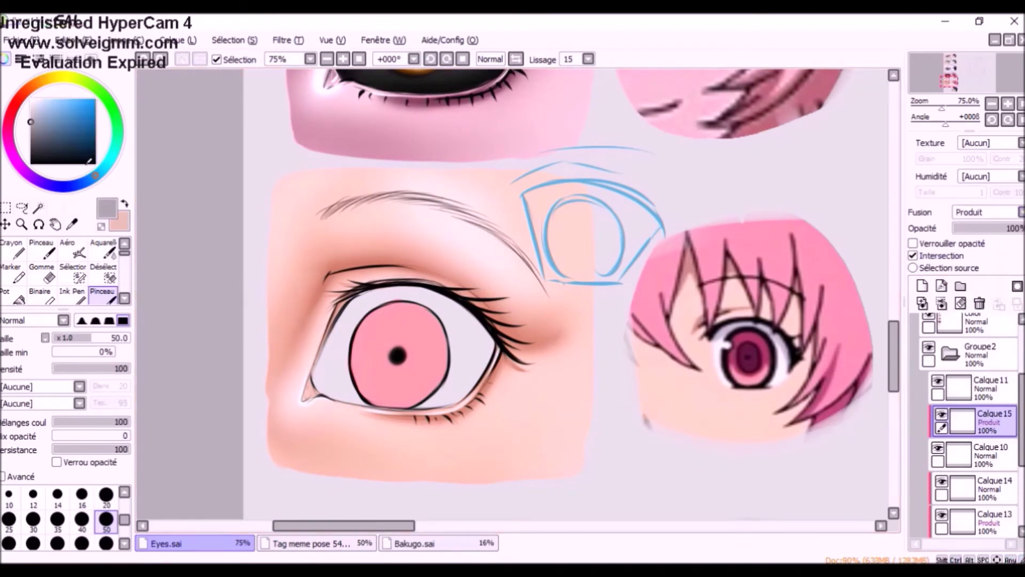
{"action": "mouse_move", "coordinate": [328, 340]}
{"action": "left_mouse_down"}
{"action": "mouse_move", "coordinate": [386, 301]}
{"action": "mouse_move", "coordinate": [435, 290]}
{"action": "mouse_move", "coordinate": [420, 303]}
{"action": "mouse_move", "coordinate": [462, 311]}
{"action": "left_mouse_up"}
{"action": "key", "text": "ctrl+z"}
{"action": "key", "text": "ctrl+z"}
Paint gray-blue shadows on the eyeball beneath the upper lashes, around the corners and along the lower lid
{"action": "mouse_move", "coordinate": [395, 295]}
{"action": "left_mouse_down"}
{"action": "mouse_move", "coordinate": [465, 310]}
{"action": "mouse_move", "coordinate": [499, 350]}
{"action": "left_mouse_up"}
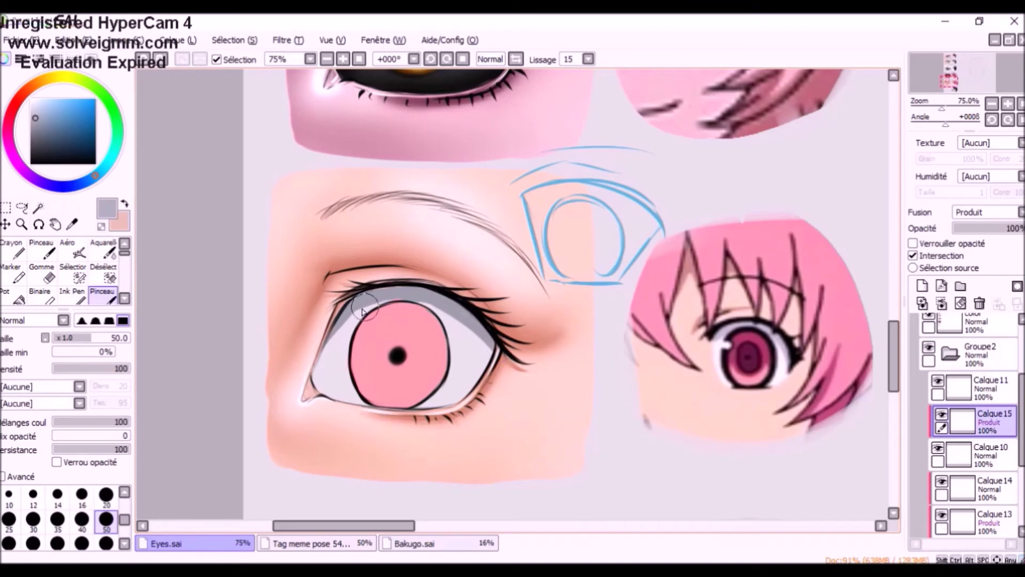
{"action": "mouse_move", "coordinate": [315, 367]}
{"action": "left_mouse_down"}
{"action": "mouse_move", "coordinate": [364, 410]}
{"action": "mouse_move", "coordinate": [412, 418]}
{"action": "mouse_move", "coordinate": [322, 360]}
{"action": "mouse_move", "coordinate": [311, 383]}
{"action": "mouse_move", "coordinate": [341, 332]}
{"action": "left_mouse_up"}
{"action": "left_click_drag", "start_coordinate": [416, 407], "coordinate": [486, 389]}
{"action": "mouse_move", "coordinate": [417, 304]}
{"action": "left_mouse_down"}
{"action": "mouse_move", "coordinate": [477, 331]}
{"action": "mouse_move", "coordinate": [432, 307]}
{"action": "mouse_move", "coordinate": [492, 357]}
{"action": "left_mouse_up"}
{"action": "left_click_drag", "start_coordinate": [346, 323], "coordinate": [410, 305]}
{"action": "left_click", "coordinate": [987, 466]}
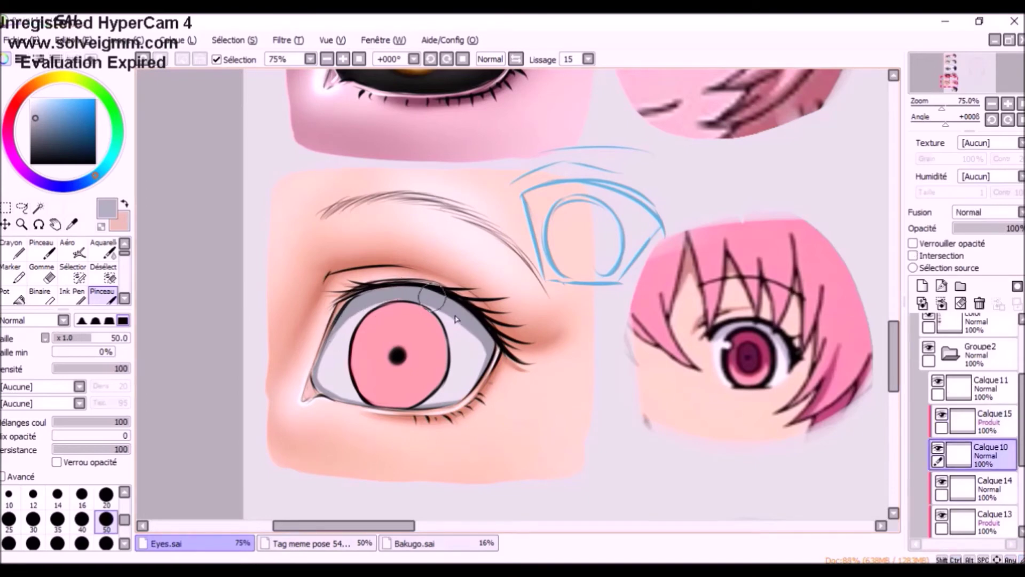
{"action": "left_click", "coordinate": [995, 394]}
{"action": "key", "text": "e"}
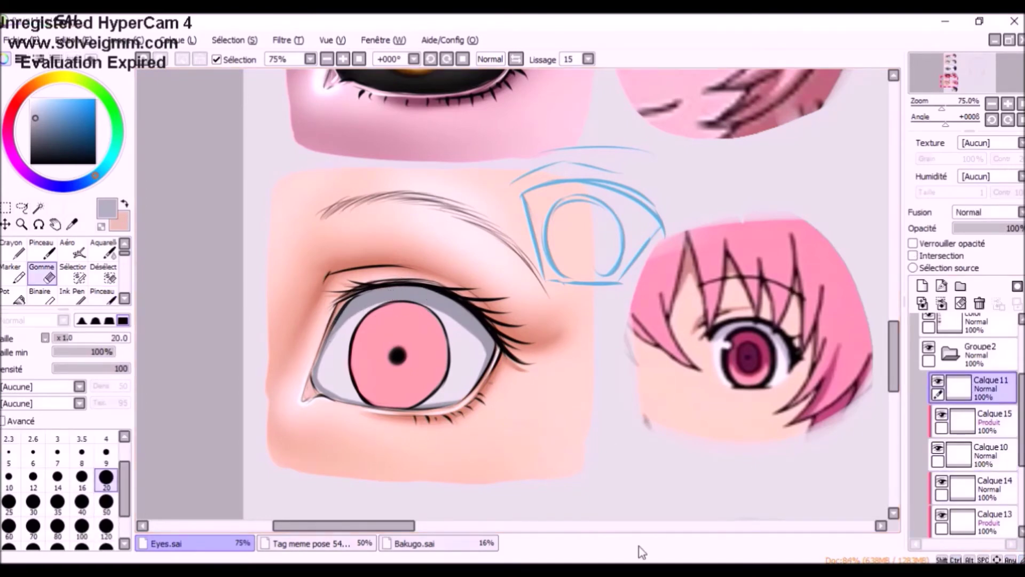
{"action": "key", "text": "e"}
On the eyeball's Produit layer, blend the gray shadows with the size 40 watercolor brush and the size 120 airbrush
{"action": "left_click", "coordinate": [997, 417]}
{"action": "left_click", "coordinate": [113, 248]}
{"action": "mouse_move", "coordinate": [331, 348]}
{"action": "left_mouse_down"}
{"action": "mouse_move", "coordinate": [407, 298]}
{"action": "mouse_move", "coordinate": [476, 358]}
{"action": "left_mouse_up"}
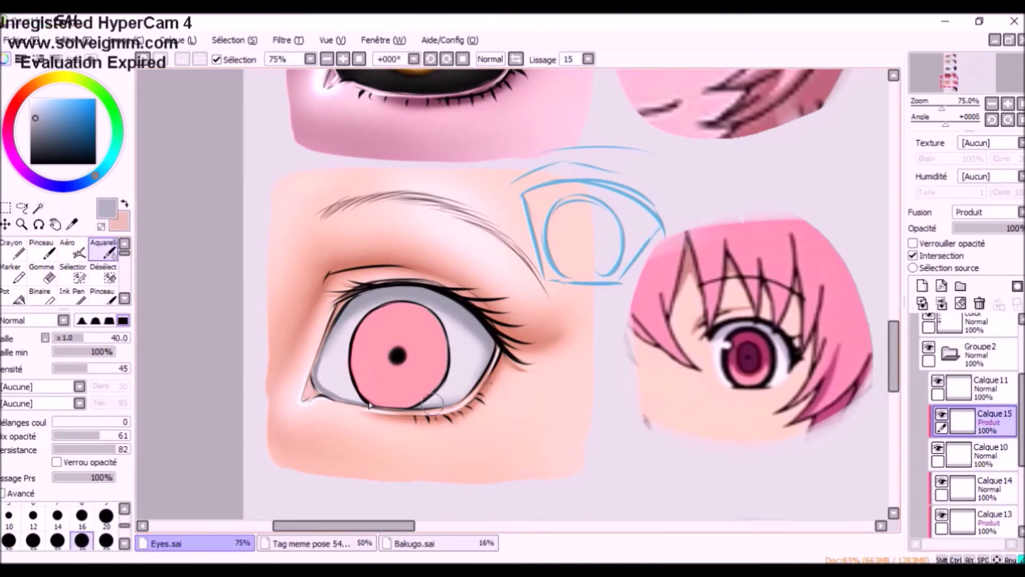
{"action": "key", "text": "v"}
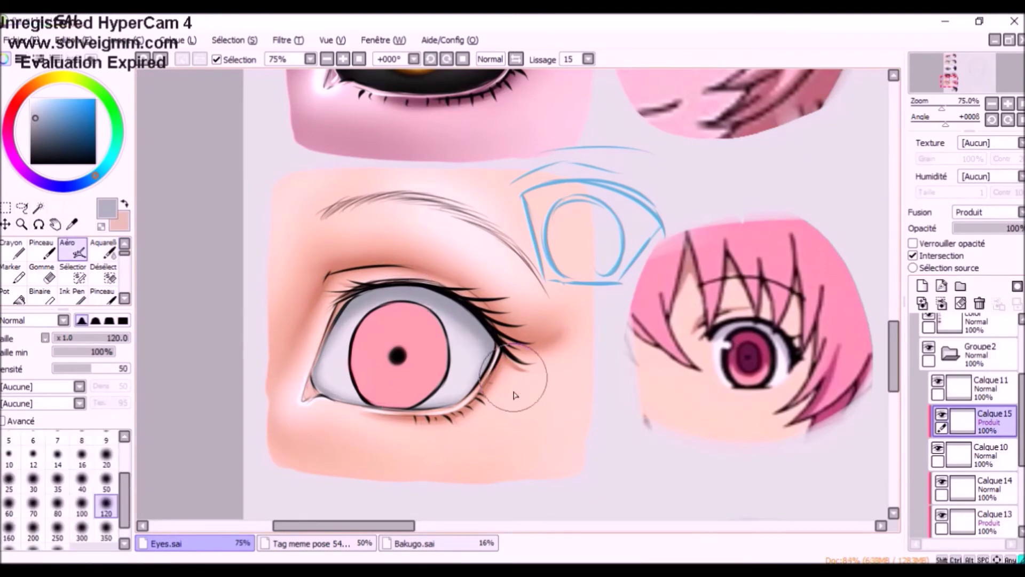
{"action": "key", "text": "Up"}
{"action": "key", "text": "e"}
{"action": "key", "text": "ctrl+z"}
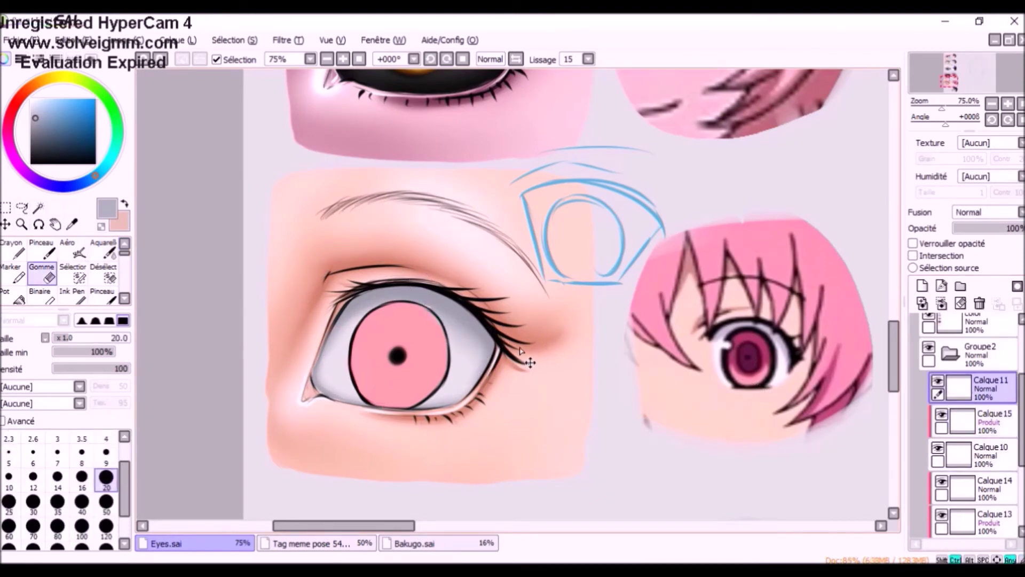
{"action": "key", "text": "e"}
{"action": "left_click", "coordinate": [993, 455]}
{"action": "key", "text": "b"}
{"action": "left_click", "coordinate": [993, 421]}
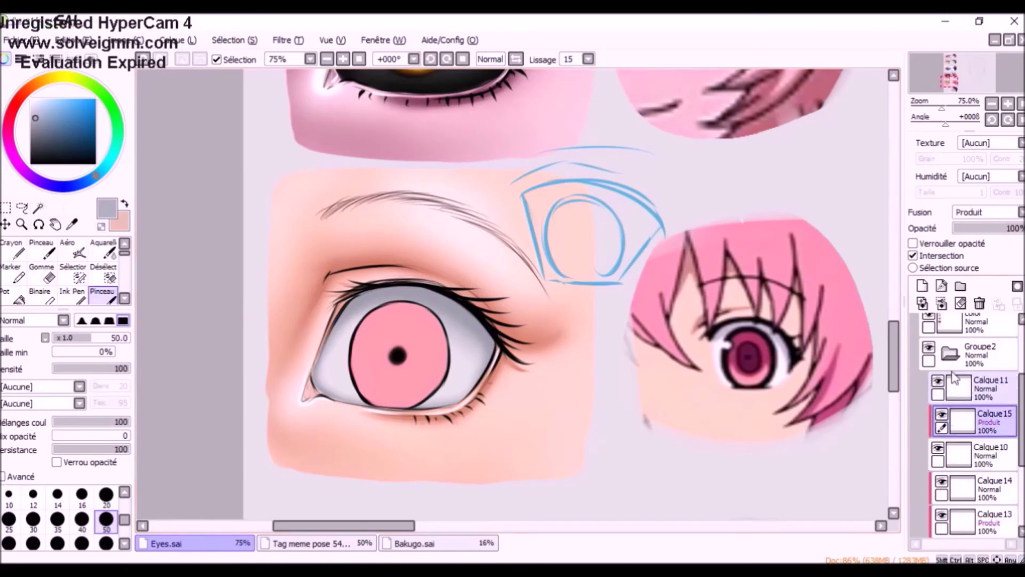
Add another Produit layer clipped to the eyeball and deepen the gray shadow under the upper lashes, blending with the size 40 watercolor brush
{"action": "left_click", "coordinate": [922, 285]}
{"action": "left_click", "coordinate": [913, 256]}
{"action": "key", "text": "ctrl+z"}
{"action": "mouse_move", "coordinate": [323, 336]}
{"action": "left_mouse_down"}
{"action": "mouse_move", "coordinate": [413, 286]}
{"action": "mouse_move", "coordinate": [376, 292]}
{"action": "mouse_move", "coordinate": [489, 329]}
{"action": "mouse_move", "coordinate": [444, 295]}
{"action": "mouse_move", "coordinate": [489, 327]}
{"action": "mouse_move", "coordinate": [458, 306]}
{"action": "mouse_move", "coordinate": [476, 325]}
{"action": "mouse_move", "coordinate": [482, 374]}
{"action": "left_mouse_up"}
{"action": "left_click_drag", "start_coordinate": [328, 330], "coordinate": [396, 301]}
{"action": "key", "text": "c"}
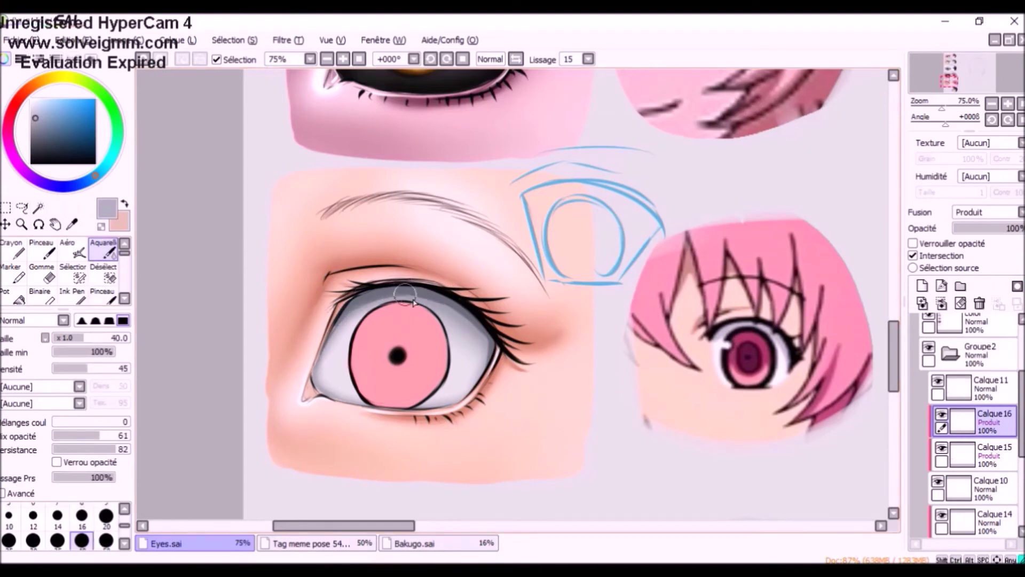
Darken the top of the eyeball beneath the upper lashes with a black size 40 airbrush
{"action": "left_click", "coordinate": [33, 164]}
{"action": "left_click", "coordinate": [72, 250]}
{"action": "left_click", "coordinate": [106, 457]}
{"action": "left_click", "coordinate": [82, 482]}
{"action": "mouse_move", "coordinate": [392, 293]}
{"action": "left_mouse_down"}
{"action": "mouse_move", "coordinate": [498, 329]}
{"action": "mouse_move", "coordinate": [330, 309]}
{"action": "mouse_move", "coordinate": [488, 335]}
{"action": "left_mouse_up"}
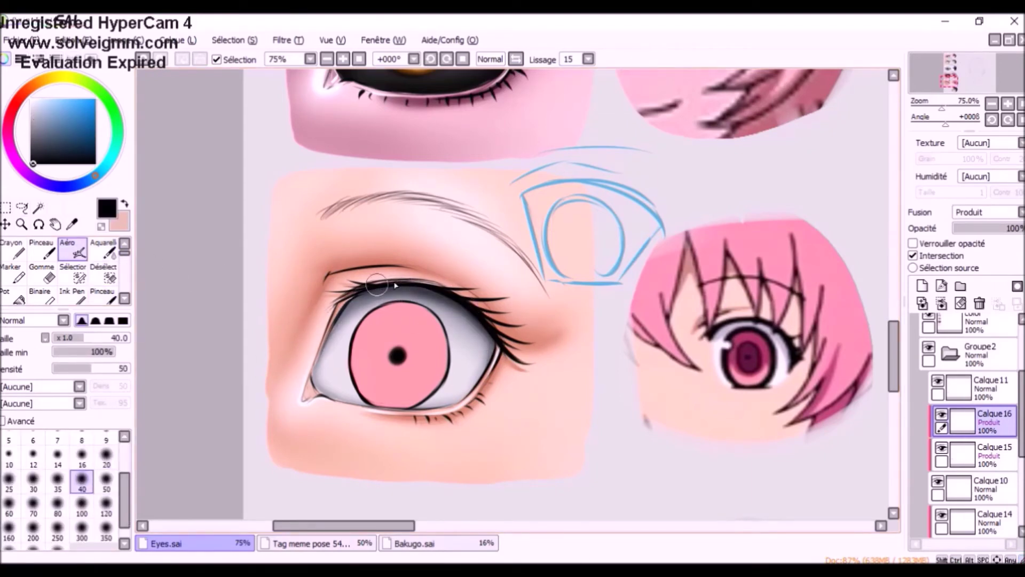
Add a layer clipped to the iris and paint its upper part dark pink, sampled from the reference iris, with the size 50 Pinceau
{"action": "left_click", "coordinate": [991, 388]}
{"action": "left_click", "coordinate": [922, 286]}
{"action": "left_click", "coordinate": [912, 256]}
{"action": "left_click", "coordinate": [72, 224]}
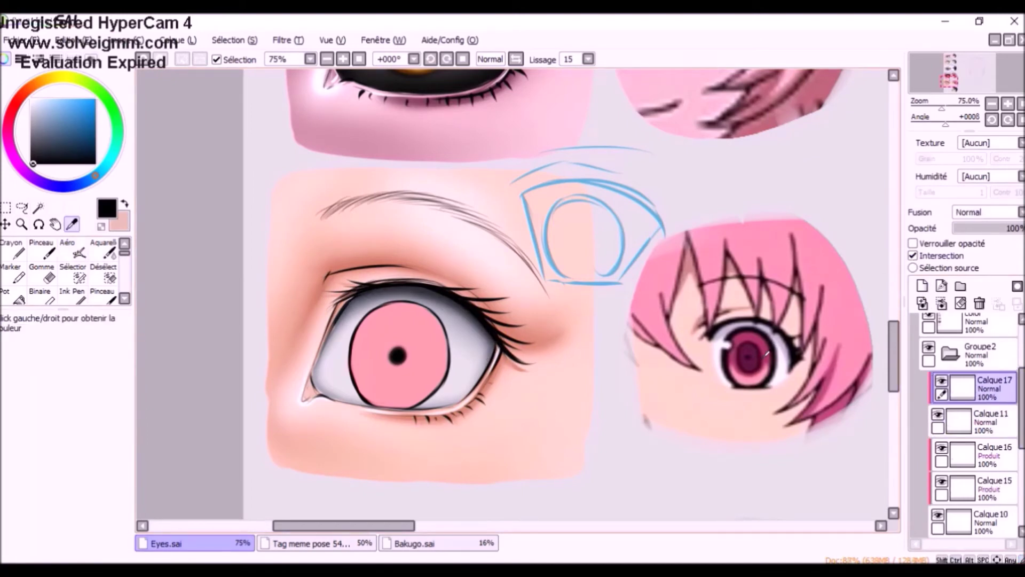
{"action": "left_click", "coordinate": [757, 350]}
{"action": "left_click", "coordinate": [765, 354]}
{"action": "left_click", "coordinate": [103, 296]}
{"action": "mouse_move", "coordinate": [348, 369]}
{"action": "left_mouse_down"}
{"action": "mouse_move", "coordinate": [388, 309]}
{"action": "mouse_move", "coordinate": [411, 313]}
{"action": "mouse_move", "coordinate": [438, 355]}
{"action": "mouse_move", "coordinate": [384, 316]}
{"action": "mouse_move", "coordinate": [447, 339]}
{"action": "left_mouse_up"}
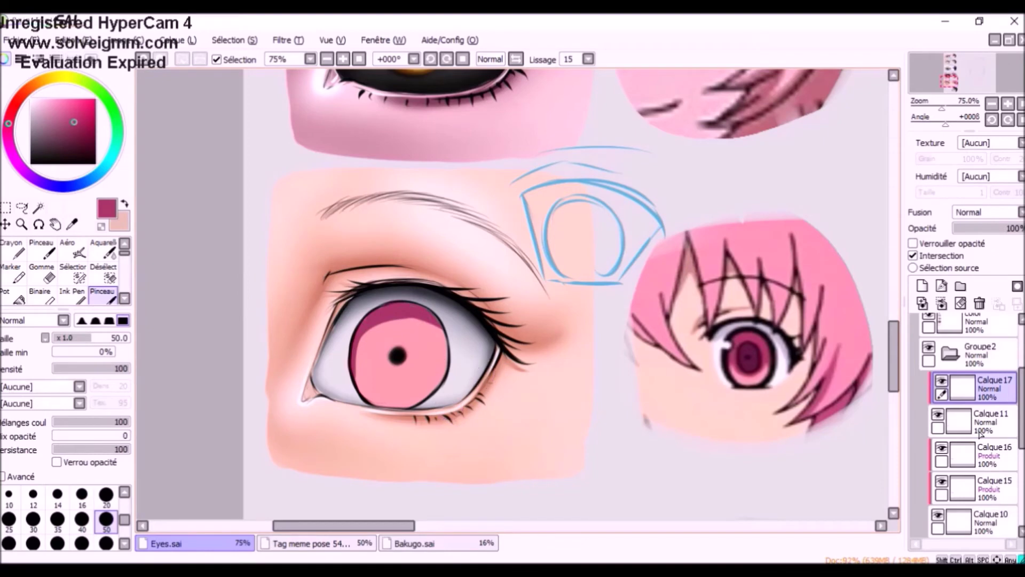
Extend the dark pink shading around the iris edge and blend it with the size 30 watercolor brush
{"action": "left_click", "coordinate": [985, 413]}
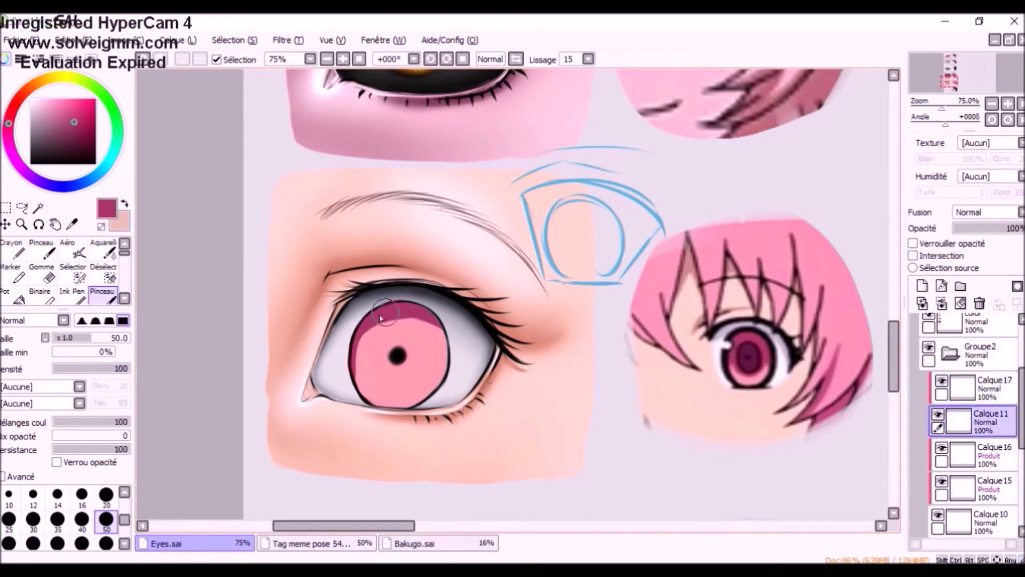
{"action": "left_click", "coordinate": [985, 394]}
{"action": "mouse_move", "coordinate": [422, 334]}
{"action": "left_mouse_down"}
{"action": "mouse_move", "coordinate": [439, 328]}
{"action": "mouse_move", "coordinate": [444, 363]}
{"action": "left_mouse_up"}
{"action": "key", "text": "ctrl+z"}
{"action": "mouse_move", "coordinate": [350, 355]}
{"action": "left_mouse_down"}
{"action": "mouse_move", "coordinate": [351, 385]}
{"action": "mouse_move", "coordinate": [383, 406]}
{"action": "mouse_move", "coordinate": [437, 389]}
{"action": "left_mouse_up"}
{"action": "key", "text": "ctrl+z"}
{"action": "left_click_drag", "start_coordinate": [365, 332], "coordinate": [447, 334]}
{"action": "key", "text": "ctrl+z"}
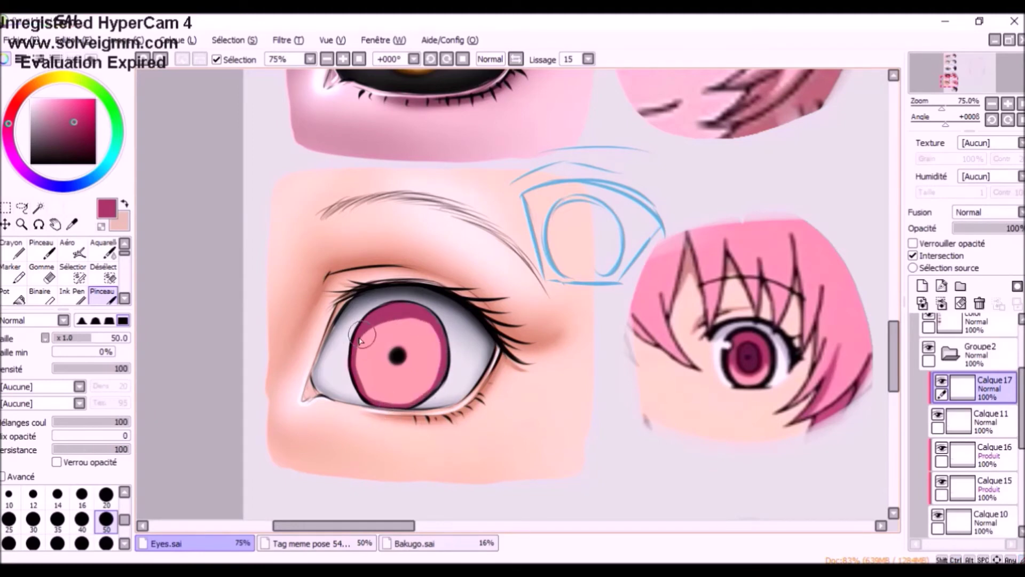
{"action": "left_click", "coordinate": [103, 248]}
{"action": "left_click", "coordinate": [34, 539]}
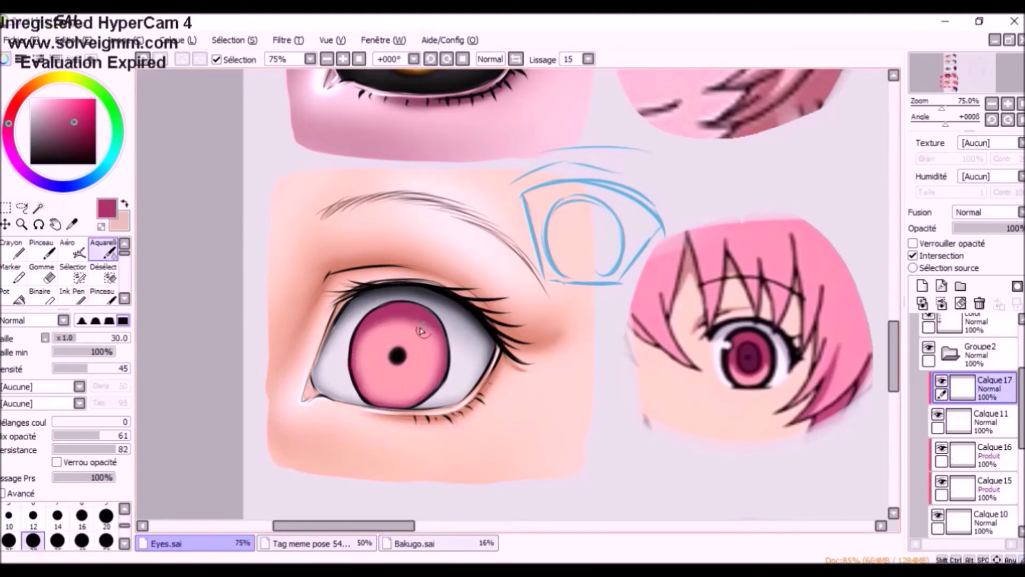
Draw thin dark pink streaks radiating from the pupil across the iris with the size 16 Pinceau
{"action": "left_click", "coordinate": [102, 295]}
{"action": "left_click_drag", "start_coordinate": [403, 360], "coordinate": [418, 387]}
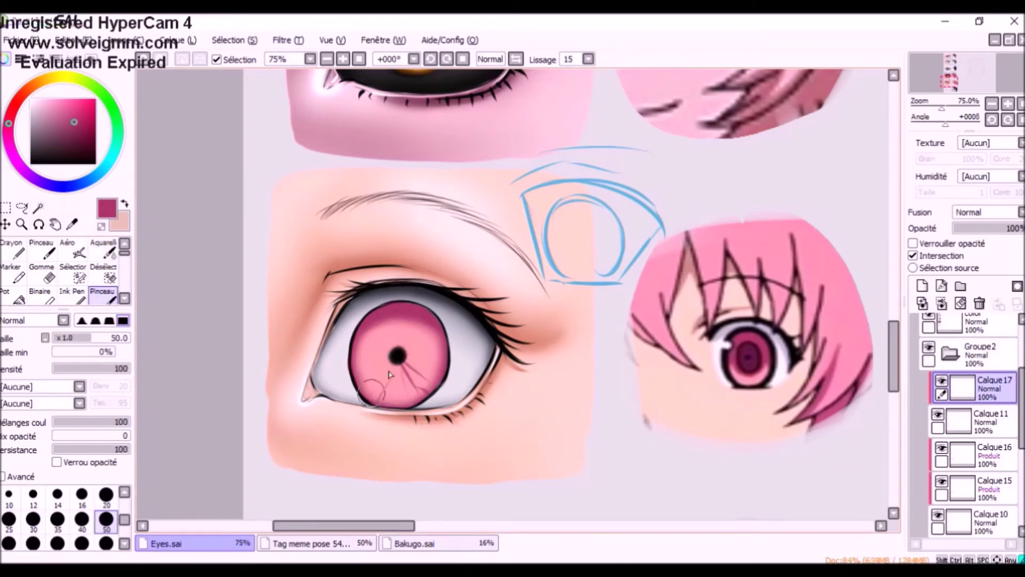
{"action": "left_click", "coordinate": [82, 496]}
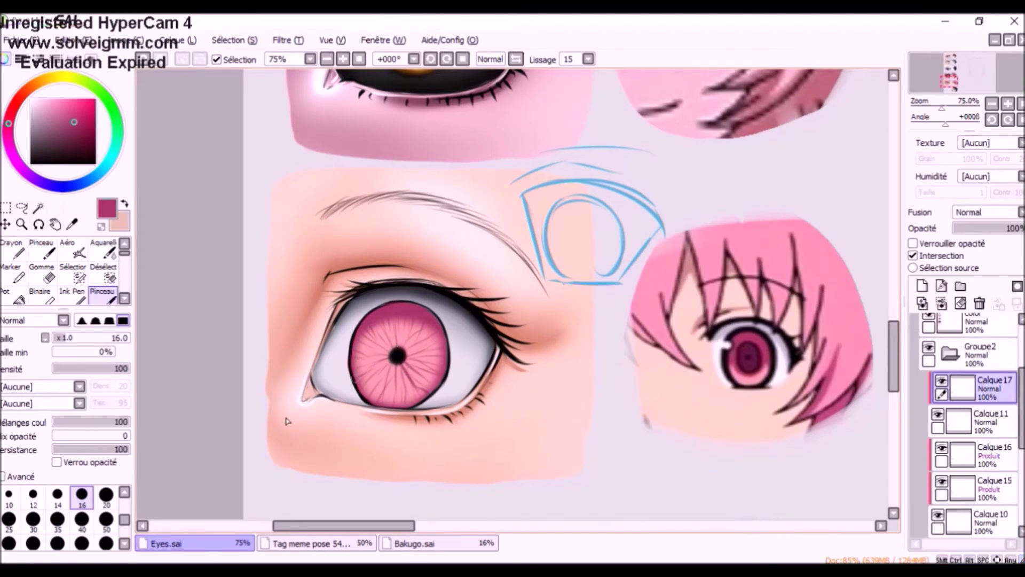
Soften the radial iris streaks with the airbrush and the size 30 watercolor brush
{"action": "left_click", "coordinate": [73, 250]}
{"action": "left_click_drag", "start_coordinate": [398, 354], "coordinate": [412, 365]}
{"action": "left_click", "coordinate": [103, 250]}
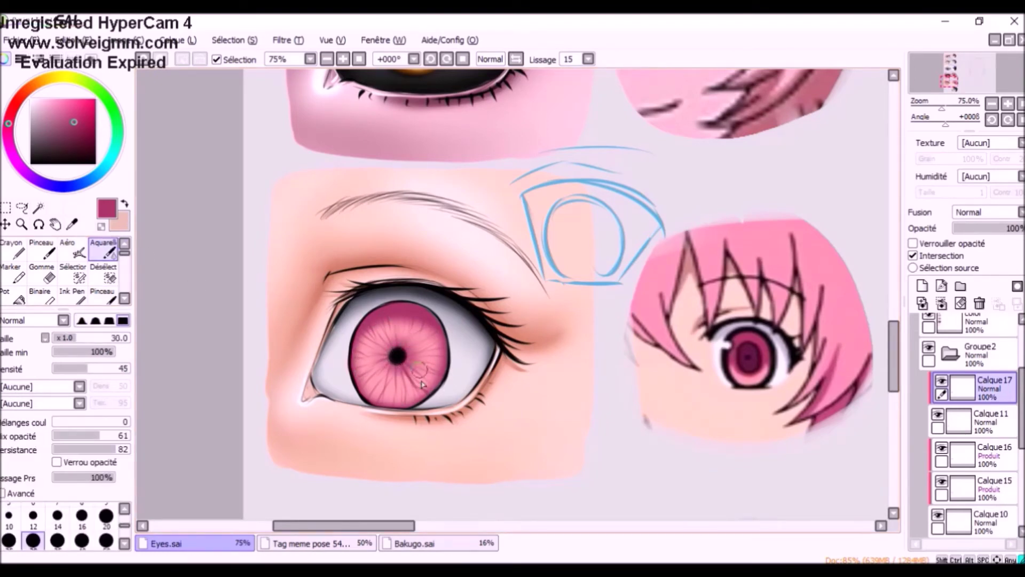
{"action": "key", "text": "v"}
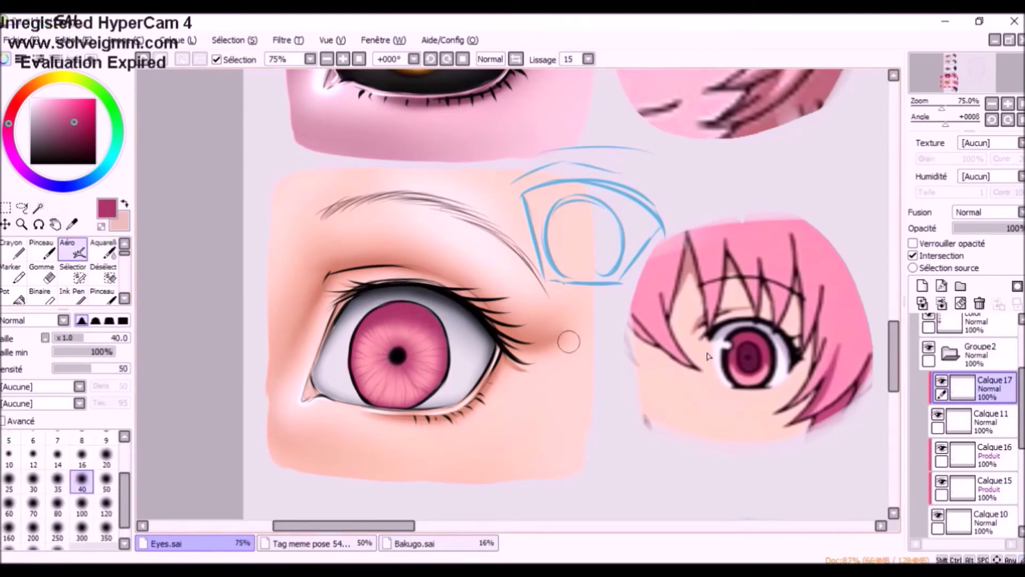
Add a clipped Produit layer above the iris shading and paint a darker pink shadow along the iris's top and sides with the size 50 Pinceau
{"action": "left_click", "coordinate": [922, 285]}
{"action": "left_click", "coordinate": [914, 255]}
{"action": "left_click", "coordinate": [987, 212]}
{"action": "left_click", "coordinate": [972, 238]}
{"action": "left_click", "coordinate": [102, 297]}
{"action": "left_click", "coordinate": [106, 542]}
{"action": "mouse_move", "coordinate": [370, 315]}
{"action": "left_mouse_down"}
{"action": "mouse_move", "coordinate": [398, 304]}
{"action": "mouse_move", "coordinate": [375, 323]}
{"action": "mouse_move", "coordinate": [405, 315]}
{"action": "mouse_move", "coordinate": [437, 327]}
{"action": "left_mouse_up"}
{"action": "left_click", "coordinate": [107, 519]}
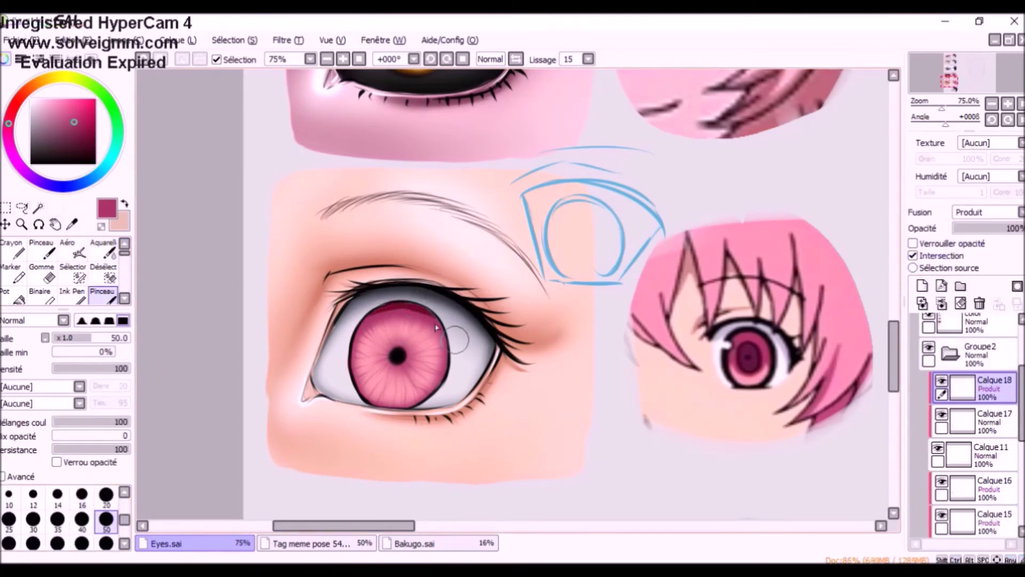
{"action": "mouse_move", "coordinate": [448, 337]}
{"action": "left_mouse_down"}
{"action": "mouse_move", "coordinate": [422, 307]}
{"action": "mouse_move", "coordinate": [435, 393]}
{"action": "mouse_move", "coordinate": [353, 350]}
{"action": "mouse_move", "coordinate": [361, 380]}
{"action": "mouse_move", "coordinate": [450, 354]}
{"action": "left_mouse_up"}
Blend the iris shadow with the size 30 watercolor brush and paint a soft dark pink disc around the pupil
{"action": "left_click", "coordinate": [103, 250]}
{"action": "mouse_move", "coordinate": [354, 355]}
{"action": "left_mouse_down"}
{"action": "mouse_move", "coordinate": [361, 376]}
{"action": "mouse_move", "coordinate": [427, 331]}
{"action": "mouse_move", "coordinate": [386, 317]}
{"action": "left_mouse_up"}
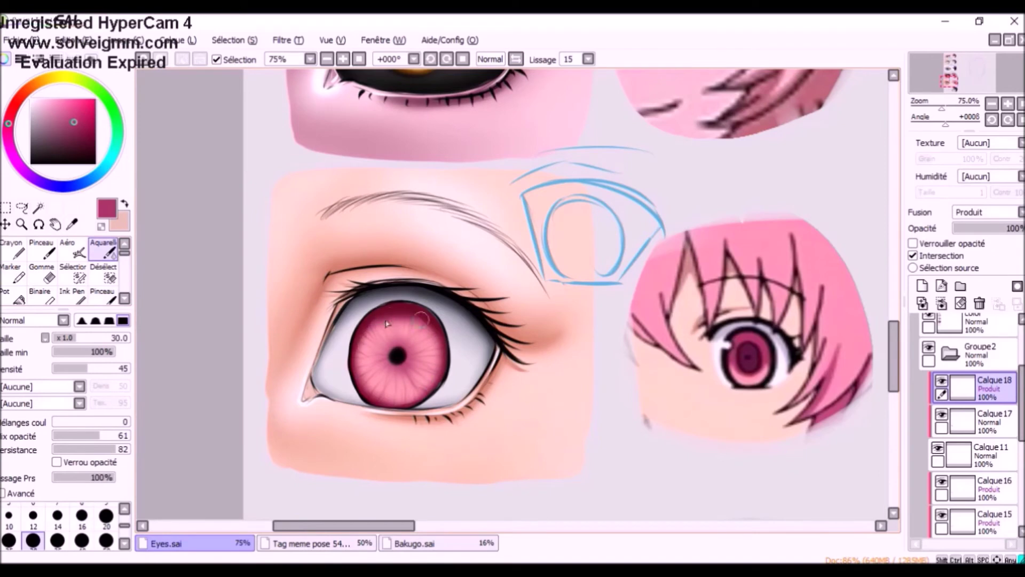
{"action": "left_click", "coordinate": [103, 296]}
{"action": "mouse_move", "coordinate": [394, 353]}
{"action": "left_mouse_down"}
{"action": "mouse_move", "coordinate": [397, 364]}
{"action": "mouse_move", "coordinate": [383, 364]}
{"action": "mouse_move", "coordinate": [400, 347]}
{"action": "mouse_move", "coordinate": [393, 343]}
{"action": "mouse_move", "coordinate": [419, 366]}
{"action": "mouse_move", "coordinate": [387, 347]}
{"action": "mouse_move", "coordinate": [414, 351]}
{"action": "left_mouse_up"}
{"action": "key", "text": "v"}
{"action": "left_click_drag", "start_coordinate": [399, 335], "coordinate": [421, 357]}
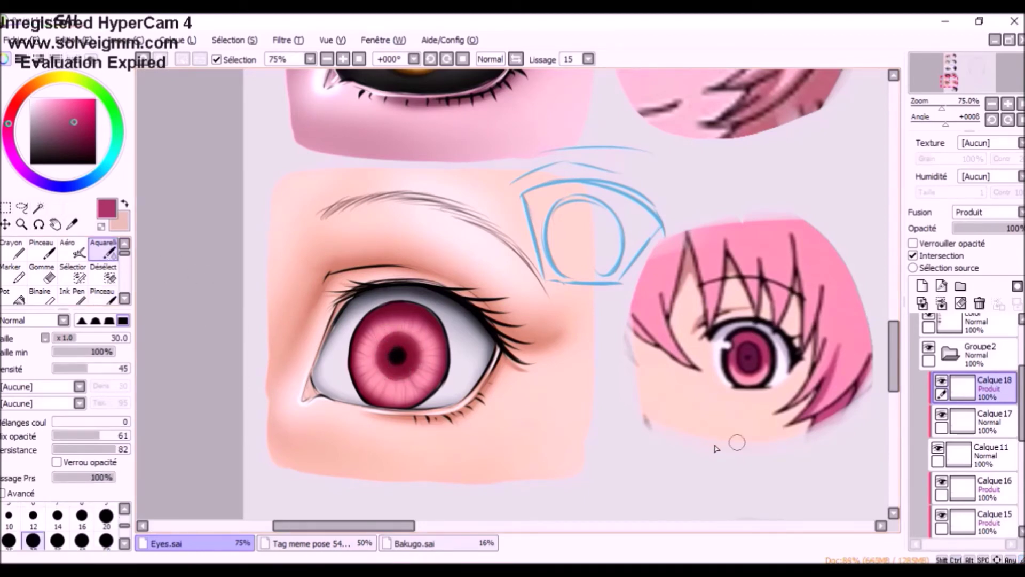
On the Normal shading layer Calque17, deepen the pink across the iris with the size 50 airbrush
{"action": "left_click", "coordinate": [993, 422]}
{"action": "left_click", "coordinate": [74, 250]}
{"action": "left_click", "coordinate": [106, 482]}
{"action": "left_click_drag", "start_coordinate": [348, 356], "coordinate": [439, 353]}
On the color layer, paint a black rim around the iris with the Pinceau
{"action": "scroll", "coordinate": [994, 397], "scroll_direction": "up", "scroll_amount": 1}
{"action": "left_click", "coordinate": [951, 379]}
{"action": "left_click", "coordinate": [979, 345]}
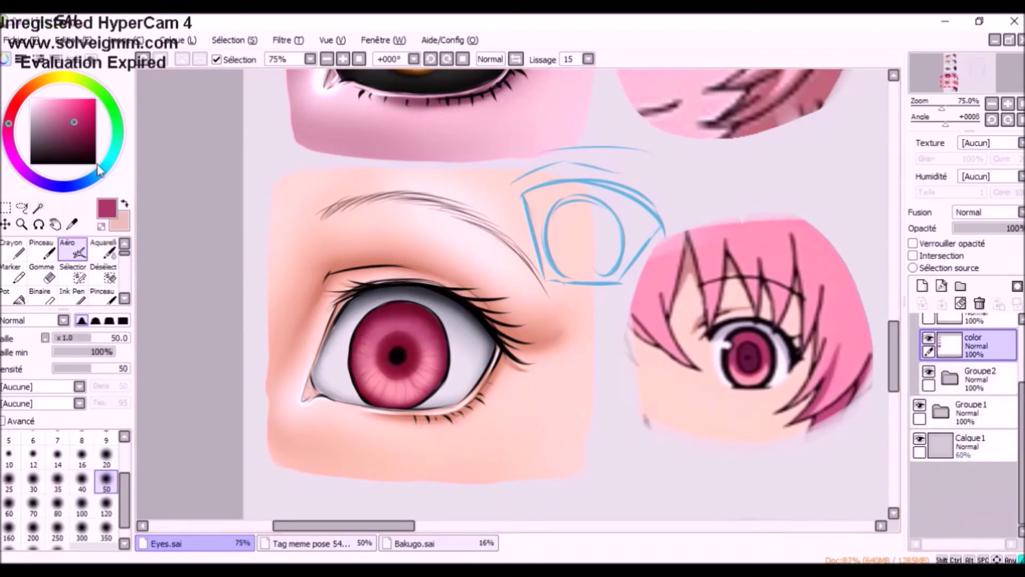
{"action": "left_click", "coordinate": [95, 163]}
{"action": "left_click", "coordinate": [103, 296]}
{"action": "mouse_move", "coordinate": [356, 337]}
{"action": "left_mouse_down"}
{"action": "mouse_move", "coordinate": [367, 400]}
{"action": "mouse_move", "coordinate": [429, 395]}
{"action": "left_mouse_up"}
{"action": "left_click_drag", "start_coordinate": [433, 314], "coordinate": [432, 396]}
Outline the dark inner disc around the pupil and thicken the iris's black rim
{"action": "left_click_drag", "start_coordinate": [382, 340], "coordinate": [381, 370]}
{"action": "key", "text": "ctrl+z"}
{"action": "mouse_move", "coordinate": [380, 367]}
{"action": "left_mouse_down"}
{"action": "mouse_move", "coordinate": [400, 383]}
{"action": "mouse_move", "coordinate": [416, 347]}
{"action": "mouse_move", "coordinate": [413, 375]}
{"action": "mouse_move", "coordinate": [413, 341]}
{"action": "mouse_move", "coordinate": [379, 348]}
{"action": "mouse_move", "coordinate": [398, 332]}
{"action": "mouse_move", "coordinate": [415, 340]}
{"action": "mouse_move", "coordinate": [417, 369]}
{"action": "mouse_move", "coordinate": [416, 370]}
{"action": "left_mouse_up"}
{"action": "key", "text": "ctrl+z"}
{"action": "key", "text": "ctrl+z"}
{"action": "left_click", "coordinate": [105, 495]}
{"action": "mouse_move", "coordinate": [380, 361]}
{"action": "left_mouse_down"}
{"action": "mouse_move", "coordinate": [397, 379]}
{"action": "mouse_move", "coordinate": [418, 357]}
{"action": "left_mouse_up"}
{"action": "key", "text": "ctrl+z"}
{"action": "key", "text": "bracketright"}
{"action": "key", "text": "bracketright"}
{"action": "mouse_move", "coordinate": [414, 308]}
{"action": "left_mouse_down"}
{"action": "mouse_move", "coordinate": [438, 322]}
{"action": "mouse_move", "coordinate": [411, 308]}
{"action": "mouse_move", "coordinate": [441, 349]}
{"action": "mouse_move", "coordinate": [443, 336]}
{"action": "mouse_move", "coordinate": [441, 386]}
{"action": "mouse_move", "coordinate": [406, 407]}
{"action": "mouse_move", "coordinate": [437, 367]}
{"action": "left_mouse_up"}
Soften the iris's black rim with the size 20 watercolor brush and airbrush
{"action": "key", "text": "e"}
{"action": "left_click", "coordinate": [103, 249]}
{"action": "mouse_move", "coordinate": [348, 339]}
{"action": "left_mouse_down"}
{"action": "mouse_move", "coordinate": [367, 408]}
{"action": "mouse_move", "coordinate": [430, 312]}
{"action": "mouse_move", "coordinate": [411, 411]}
{"action": "left_mouse_up"}
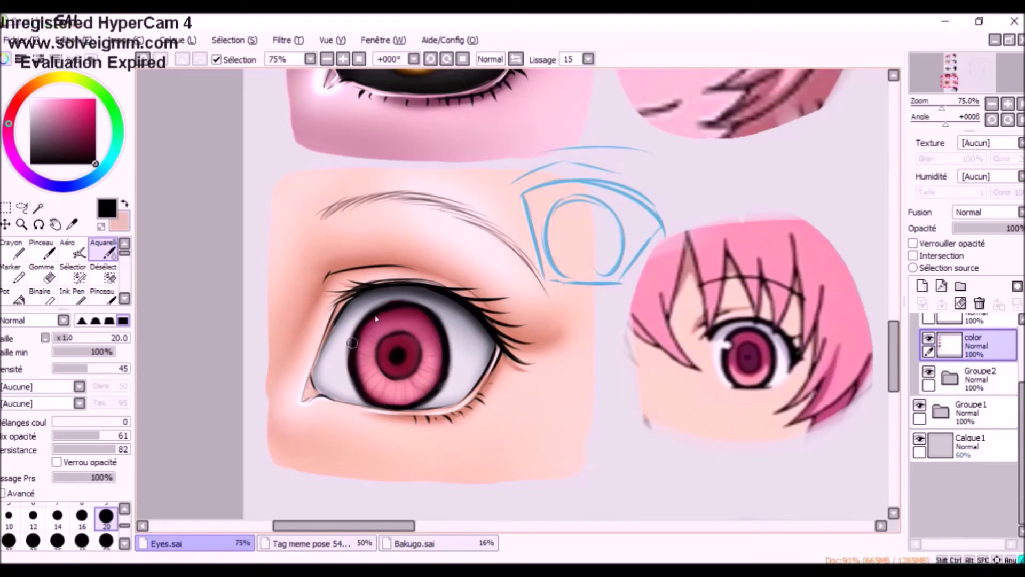
{"action": "key", "text": "v"}
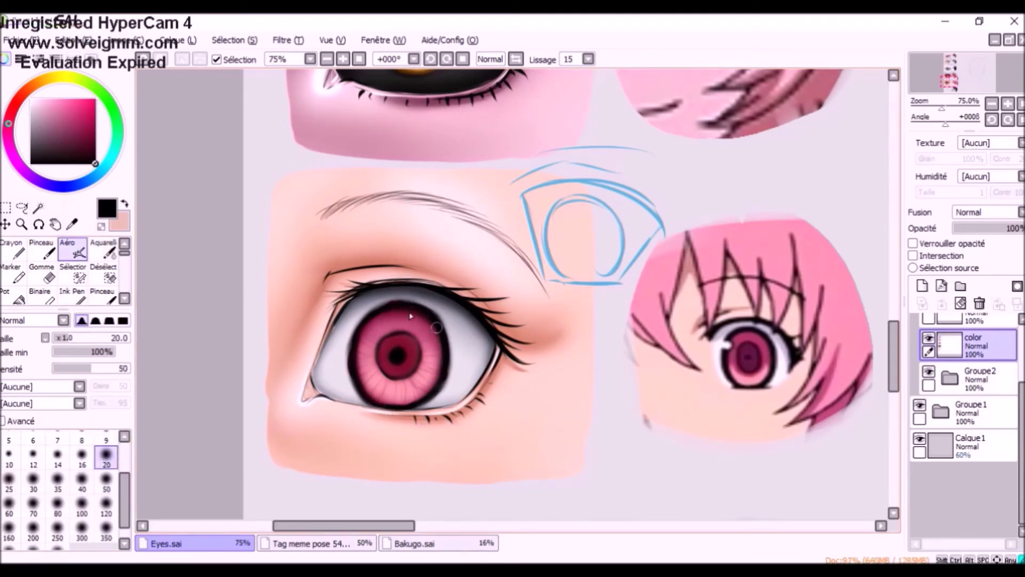
On the iris base layer Calque11, blend the iris outline with the size 20 watercolor brush
{"action": "left_click", "coordinate": [950, 378]}
{"action": "scroll", "coordinate": [977, 395], "scroll_direction": "down", "scroll_amount": 3}
{"action": "left_click", "coordinate": [992, 398]}
{"action": "key", "text": "c"}
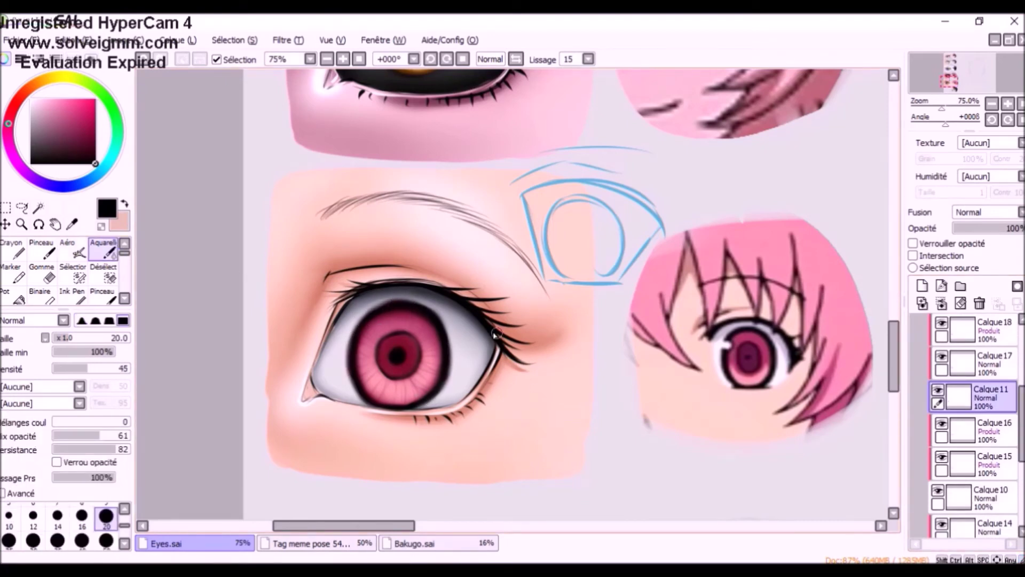
{"action": "scroll", "coordinate": [483, 314], "scroll_direction": "down", "scroll_amount": 1}
{"action": "scroll", "coordinate": [442, 260], "scroll_direction": "up", "scroll_amount": 1}
Add a new layer above the color layer and set its blending mode to Densité linéaire
{"action": "scroll", "coordinate": [988, 422], "scroll_direction": "up", "scroll_amount": 3}
{"action": "left_click", "coordinate": [949, 399]}
{"action": "left_click", "coordinate": [990, 374]}
{"action": "left_click", "coordinate": [922, 286]}
{"action": "left_click", "coordinate": [913, 255]}
{"action": "left_click", "coordinate": [971, 213]}
{"action": "left_click", "coordinate": [984, 271]}
Add a white airbrushed glow to the lower iris and two round white glints beside the pupil with the Pinceau
{"action": "key", "text": "v"}
{"action": "mouse_move", "coordinate": [405, 411]}
{"action": "left_mouse_down"}
{"action": "mouse_move", "coordinate": [445, 404]}
{"action": "mouse_move", "coordinate": [411, 412]}
{"action": "left_mouse_up"}
{"action": "key", "text": "b"}
{"action": "left_click_drag", "start_coordinate": [386, 366], "coordinate": [391, 367]}
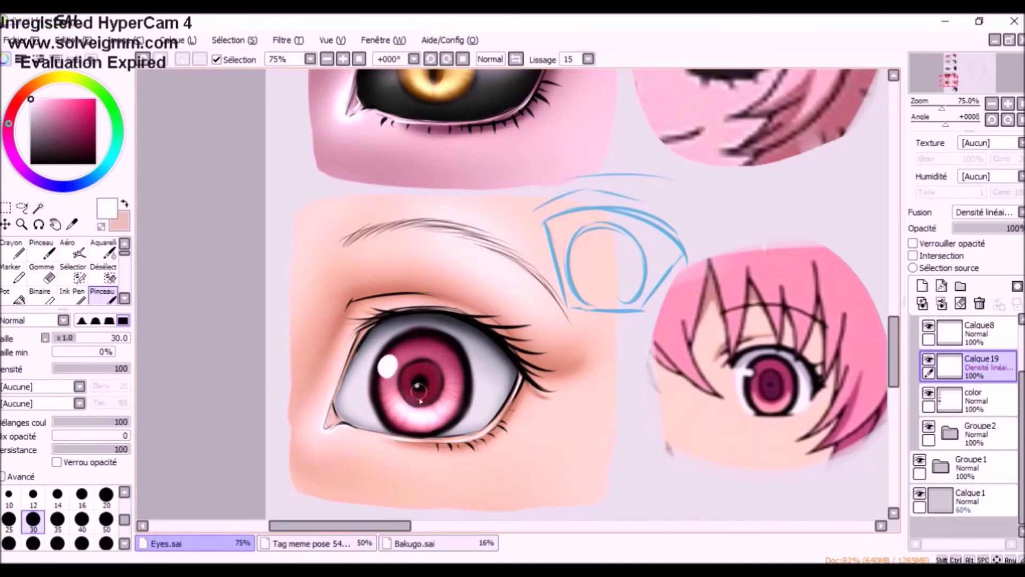
{"action": "left_click", "coordinate": [394, 386]}
{"action": "key", "text": "c"}
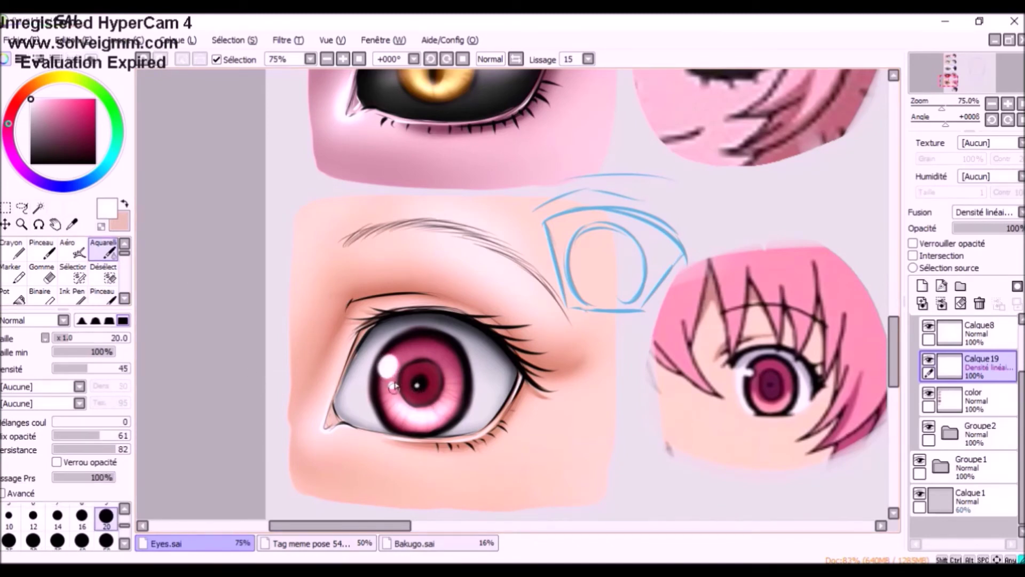
Brighten the eyeball on both sides of the iris with the white size 50 airbrush
{"action": "key", "text": "v"}
{"action": "left_click_drag", "start_coordinate": [361, 379], "coordinate": [363, 392]}
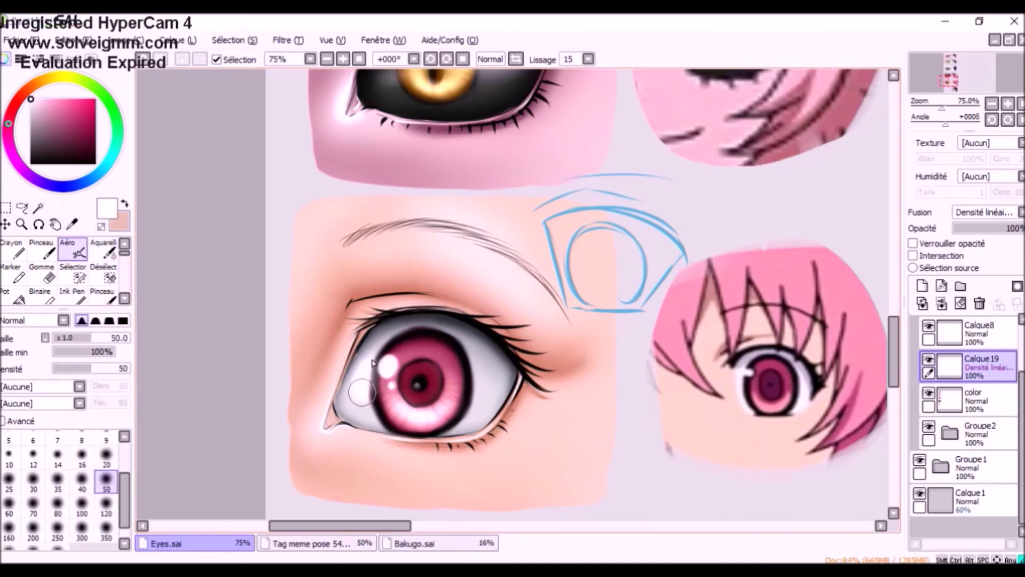
{"action": "left_click_drag", "start_coordinate": [478, 396], "coordinate": [490, 386]}
{"action": "key", "text": "b"}
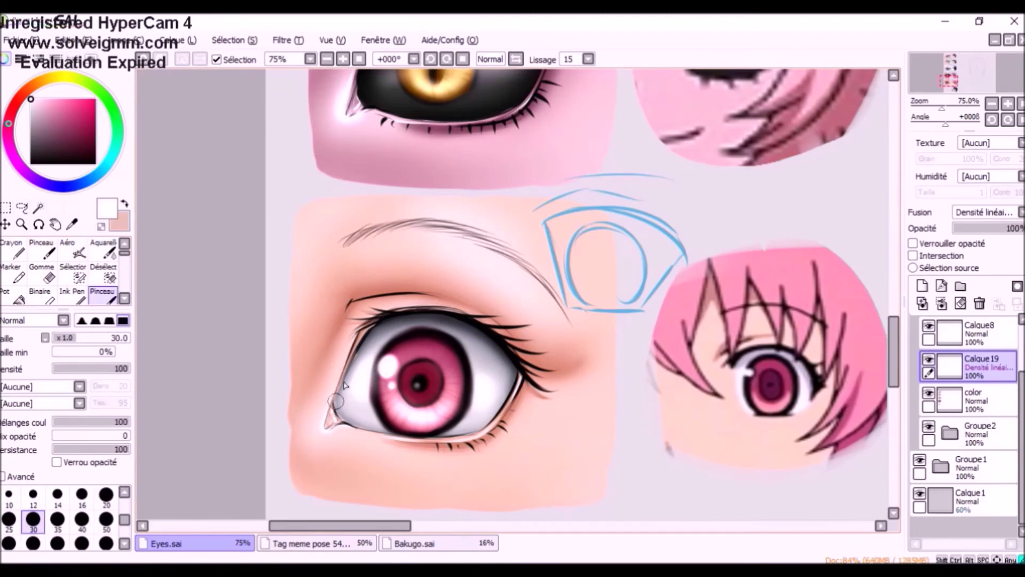
On the iris base layer Calque11, trim the iris's outer edge with the size 20 Gomme
{"action": "scroll", "coordinate": [561, 359], "scroll_direction": "down", "scroll_amount": 3}
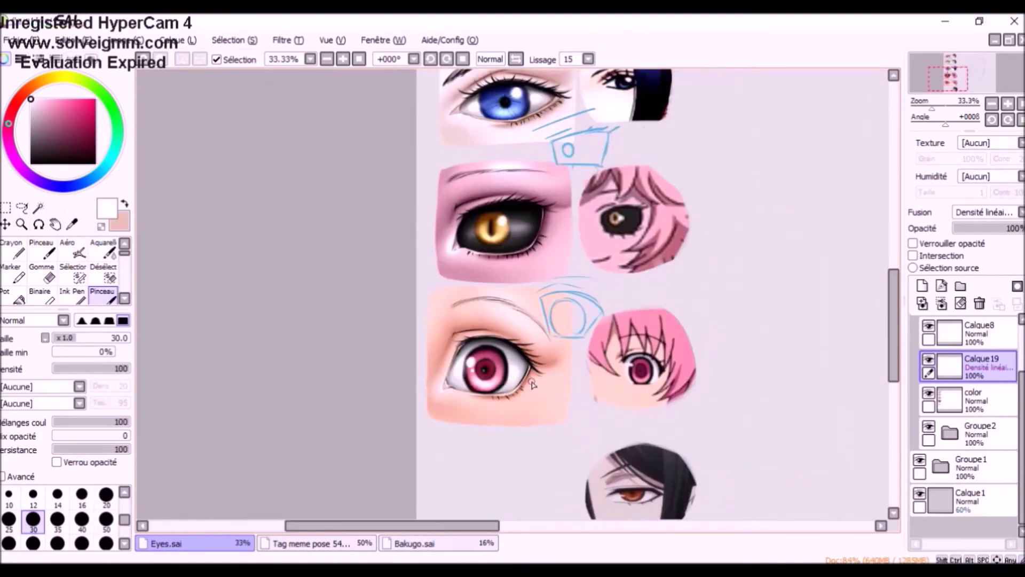
{"action": "scroll", "coordinate": [502, 381], "scroll_direction": "up", "scroll_amount": 5}
{"action": "scroll", "coordinate": [501, 381], "scroll_direction": "down", "scroll_amount": 5}
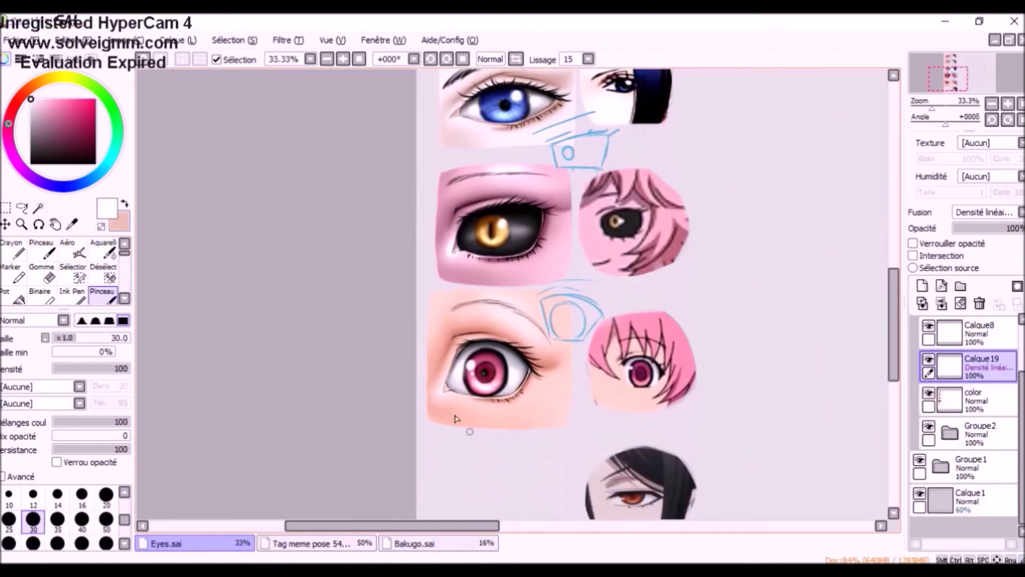
{"action": "scroll", "coordinate": [502, 382], "scroll_direction": "up", "scroll_amount": 3}
{"action": "left_click", "coordinate": [960, 400]}
{"action": "left_click", "coordinate": [950, 432]}
{"action": "left_click", "coordinate": [972, 430]}
{"action": "key", "text": "e"}
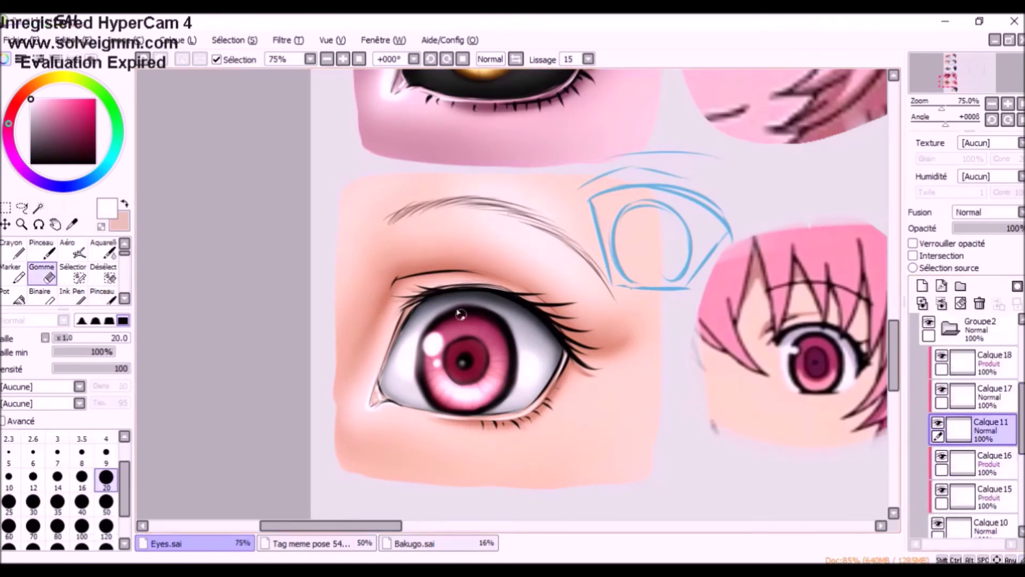
{"action": "left_click_drag", "start_coordinate": [419, 347], "coordinate": [426, 406]}
On the color layer, trim the iris's black rim along its sides with a softer-edged Gomme
{"action": "left_click", "coordinate": [951, 328]}
{"action": "left_click", "coordinate": [972, 385]}
{"action": "left_click", "coordinate": [95, 321]}
{"action": "left_click_drag", "start_coordinate": [514, 328], "coordinate": [519, 391]}
{"action": "mouse_move", "coordinate": [480, 304]}
{"action": "left_mouse_down"}
{"action": "mouse_move", "coordinate": [443, 314]}
{"action": "mouse_move", "coordinate": [423, 406]}
{"action": "left_mouse_up"}
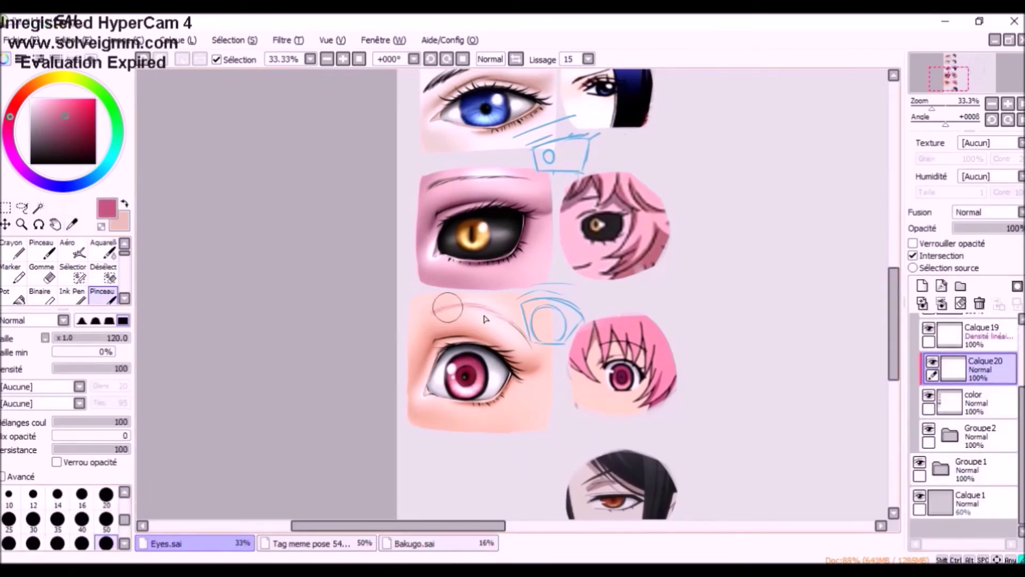
Paint pink hair strokes along the eyebrow on the color layer with the size 20 Pinceau
{"action": "left_click", "coordinate": [982, 403]}
{"action": "left_click", "coordinate": [106, 497]}
{"action": "scroll", "coordinate": [436, 320], "scroll_direction": "up", "scroll_amount": 1}
{"action": "mouse_move", "coordinate": [427, 313]}
{"action": "left_mouse_down"}
{"action": "mouse_move", "coordinate": [467, 303]}
{"action": "mouse_move", "coordinate": [543, 319]}
{"action": "mouse_move", "coordinate": [577, 355]}
{"action": "left_mouse_up"}
{"action": "key", "text": "ctrl+z"}
{"action": "left_click_drag", "start_coordinate": [541, 319], "coordinate": [582, 365]}
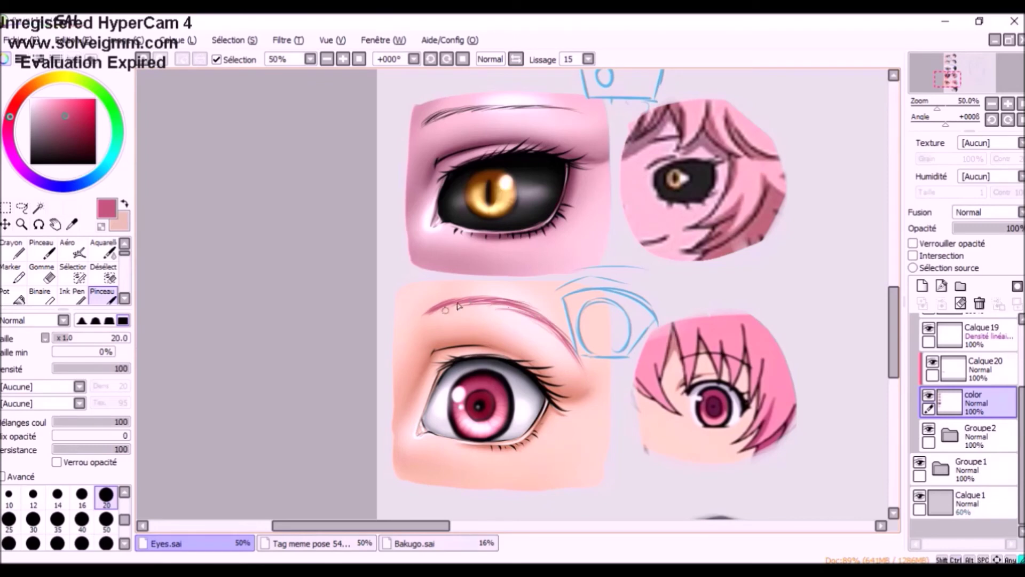
Add a layer clipped to the color layer and recolor the inner-corner and lower-lid lines with brown sampled from the eyelid
{"action": "left_click", "coordinate": [922, 286]}
{"action": "left_click", "coordinate": [912, 255]}
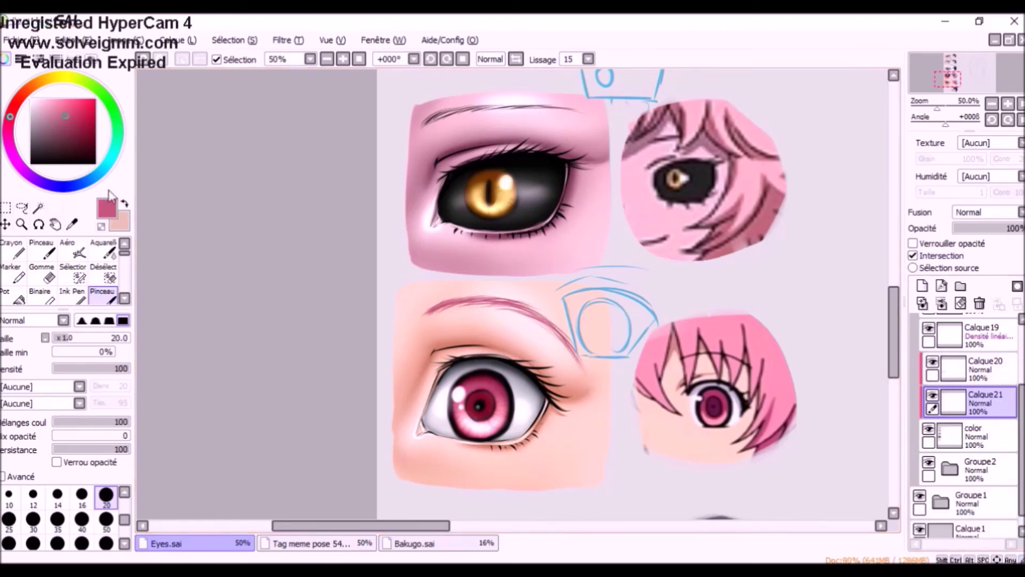
{"action": "left_click", "coordinate": [430, 350], "text": "alt"}
{"action": "left_click", "coordinate": [433, 353], "text": "alt"}
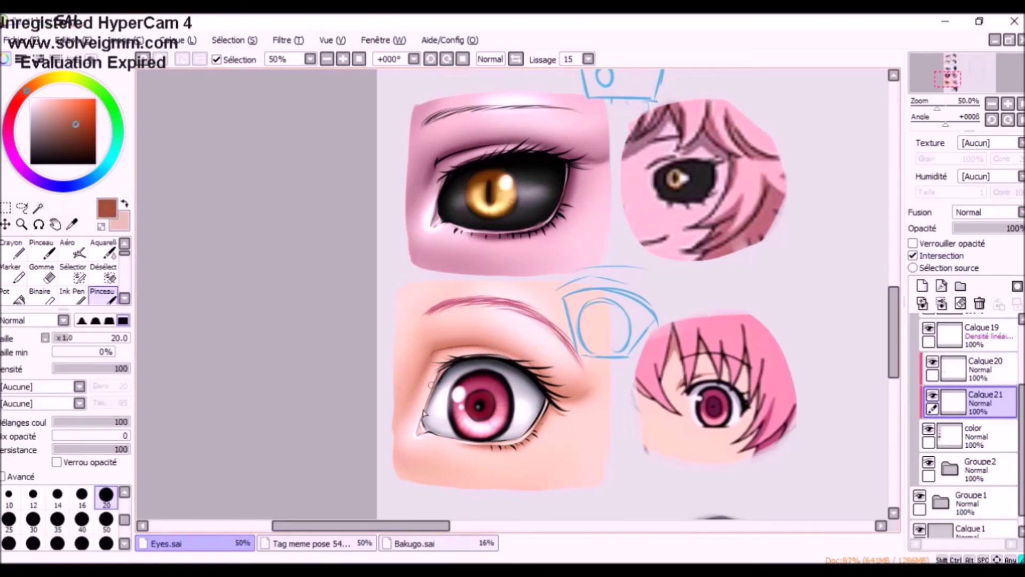
{"action": "key", "text": "ctrl+z"}
{"action": "left_click_drag", "start_coordinate": [445, 374], "coordinate": [425, 422]}
{"action": "left_click_drag", "start_coordinate": [425, 432], "coordinate": [455, 439]}
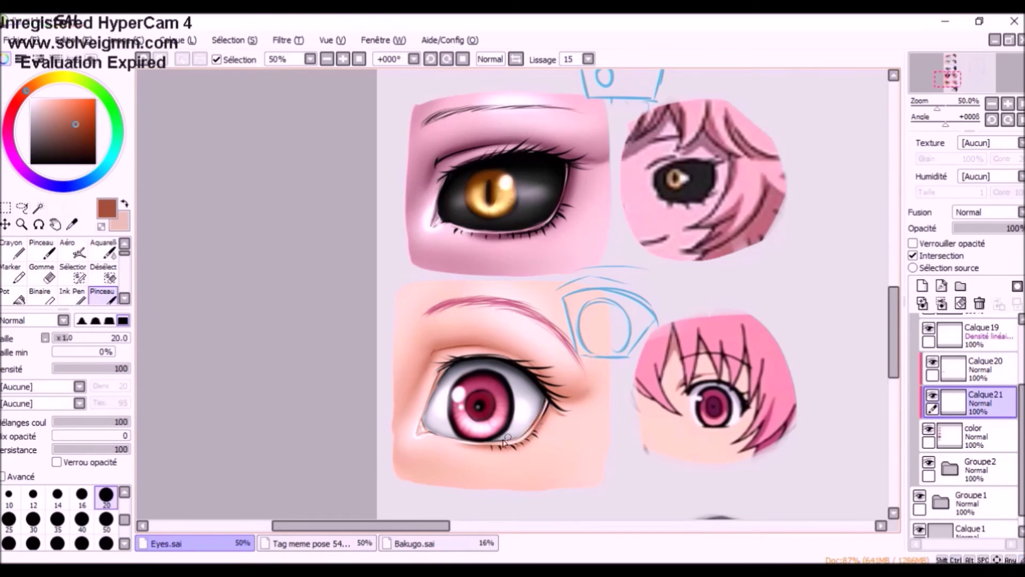
Merge the two clipped recoloring layers, Calque21 and Calque20, down into the color layer
{"action": "left_click", "coordinate": [978, 463]}
{"action": "left_click", "coordinate": [981, 403]}
{"action": "left_click", "coordinate": [941, 303]}
{"action": "left_click", "coordinate": [980, 371]}
{"action": "left_click", "coordinate": [941, 303]}
Flatten Groupe2 and merge the color layer and the Densité linéaire highlight layer down into it
{"action": "left_click", "coordinate": [980, 403]}
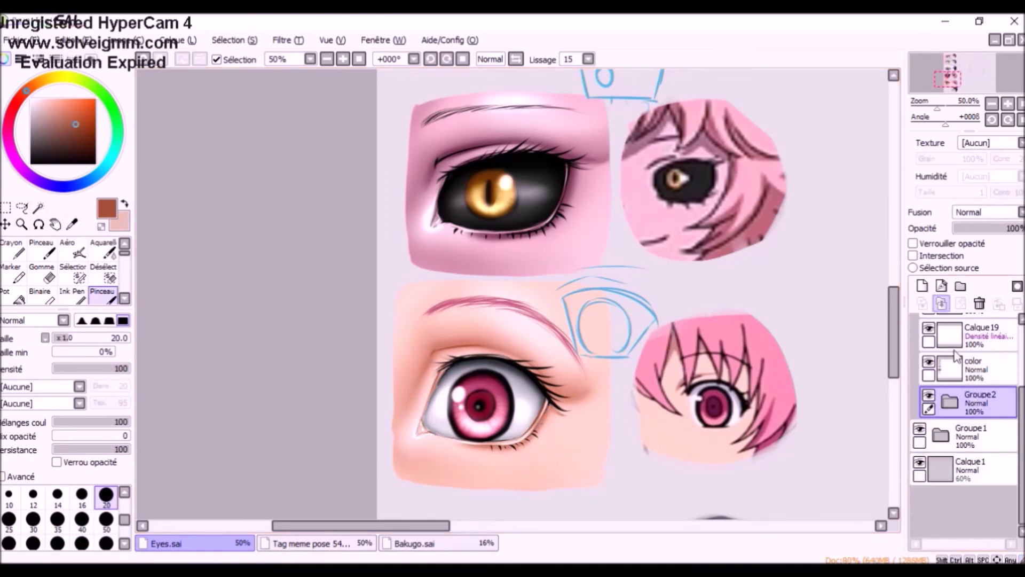
{"action": "left_click", "coordinate": [941, 303]}
{"action": "left_click", "coordinate": [978, 370]}
{"action": "left_click", "coordinate": [941, 303]}
{"action": "left_click", "coordinate": [978, 336]}
{"action": "left_click", "coordinate": [941, 303]}
On the sketch layer Calque8, sketch a narrow eye with its iris beside the dark-haired reference, using the existing sketch's blue
{"action": "left_click_drag", "start_coordinate": [895, 329], "coordinate": [898, 369]}
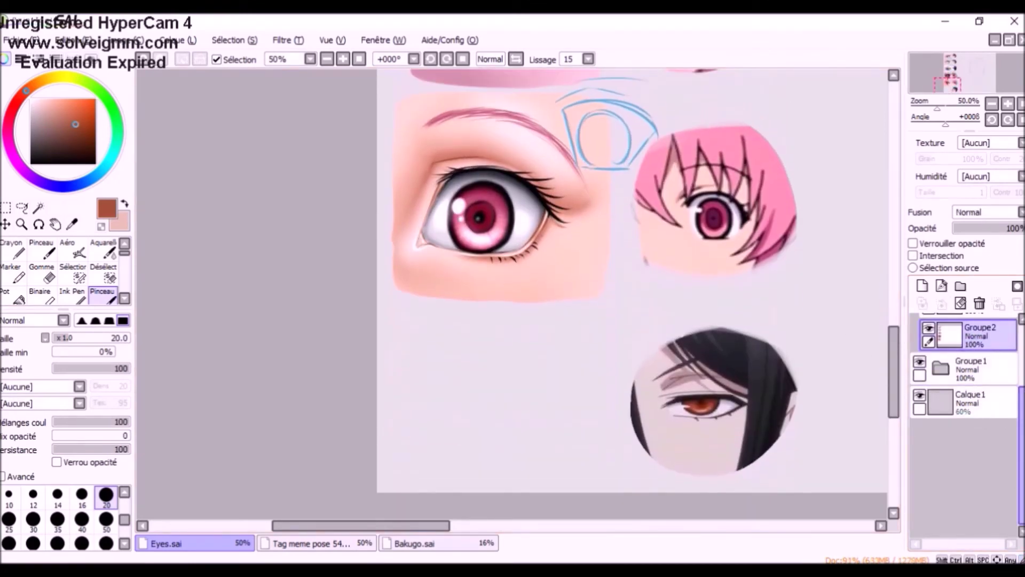
{"action": "left_click", "coordinate": [922, 286]}
{"action": "left_click", "coordinate": [609, 101], "text": "alt"}
{"action": "left_click_drag", "start_coordinate": [551, 386], "coordinate": [571, 367]}
{"action": "mouse_move", "coordinate": [551, 387]}
{"action": "left_mouse_down"}
{"action": "mouse_move", "coordinate": [567, 366]}
{"action": "mouse_move", "coordinate": [609, 362]}
{"action": "mouse_move", "coordinate": [554, 368]}
{"action": "mouse_move", "coordinate": [637, 362]}
{"action": "left_mouse_up"}
{"action": "left_click_drag", "start_coordinate": [637, 362], "coordinate": [661, 380]}
{"action": "left_click_drag", "start_coordinate": [587, 395], "coordinate": [627, 400]}
{"action": "mouse_move", "coordinate": [547, 361]}
{"action": "left_mouse_down"}
{"action": "mouse_move", "coordinate": [631, 357]}
{"action": "mouse_move", "coordinate": [622, 366]}
{"action": "left_mouse_up"}
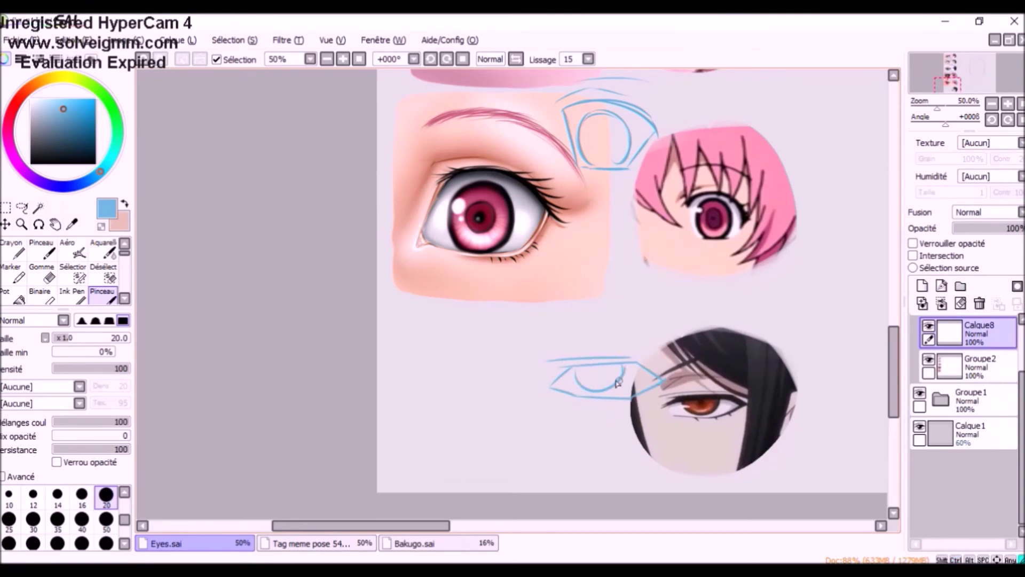
Sketch the crease and eyebrow curves above the narrow blue eye
{"action": "left_click_drag", "start_coordinate": [559, 331], "coordinate": [634, 340]}
{"action": "left_click_drag", "start_coordinate": [522, 333], "coordinate": [586, 315]}
{"action": "key", "text": "ctrl+z"}
{"action": "key", "text": "ctrl+z"}
{"action": "key", "text": "ctrl+z"}
{"action": "mouse_move", "coordinate": [545, 351]}
{"action": "left_mouse_down"}
{"action": "mouse_move", "coordinate": [581, 332]}
{"action": "mouse_move", "coordinate": [647, 343]}
{"action": "left_mouse_up"}
Lasso the narrow eye sketch and transform it into place between the pink eye and the dark-haired reference
{"action": "left_click", "coordinate": [25, 209]}
{"action": "mouse_move", "coordinate": [507, 306]}
{"action": "left_mouse_down"}
{"action": "mouse_move", "coordinate": [712, 368]}
{"action": "mouse_move", "coordinate": [534, 310]}
{"action": "left_mouse_up"}
{"action": "key", "text": "ctrl+t"}
{"action": "left_click_drag", "start_coordinate": [577, 337], "coordinate": [616, 299]}
{"action": "left_click_drag", "start_coordinate": [641, 361], "coordinate": [640, 344]}
{"action": "left_click_drag", "start_coordinate": [708, 317], "coordinate": [702, 317]}
{"action": "left_click_drag", "start_coordinate": [665, 324], "coordinate": [655, 314]}
{"action": "key", "text": "Return"}
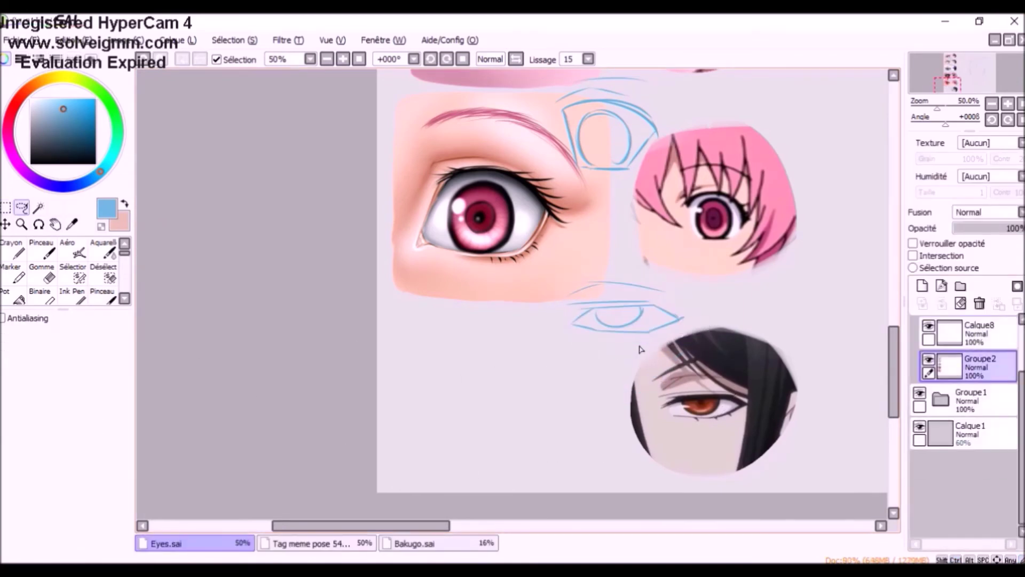
Outline a narrow eye in black on the Groupe2 layer below the pink eye, using the Pinceau brush at size 9
{"action": "left_click", "coordinate": [96, 163]}
{"action": "left_click", "coordinate": [103, 295]}
{"action": "left_click", "coordinate": [106, 497]}
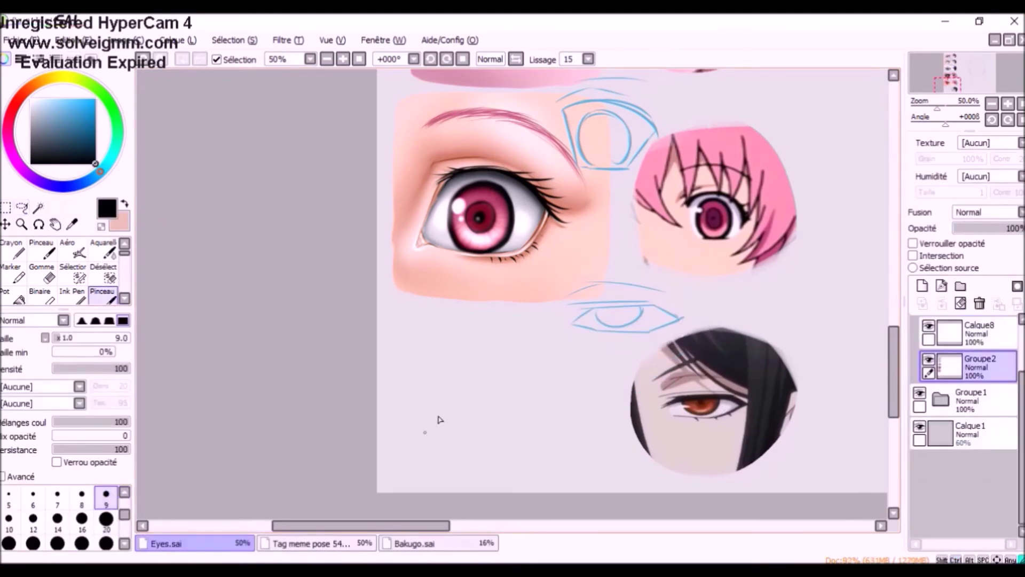
{"action": "mouse_move", "coordinate": [423, 423]}
{"action": "left_mouse_down"}
{"action": "mouse_move", "coordinate": [532, 394]}
{"action": "mouse_move", "coordinate": [544, 396]}
{"action": "mouse_move", "coordinate": [522, 399]}
{"action": "mouse_move", "coordinate": [567, 419]}
{"action": "left_mouse_up"}
{"action": "left_click_drag", "start_coordinate": [431, 434], "coordinate": [453, 430]}
{"action": "key", "text": "ctrl+z"}
{"action": "key", "text": "ctrl+z"}
{"action": "left_click_drag", "start_coordinate": [443, 431], "coordinate": [512, 436]}
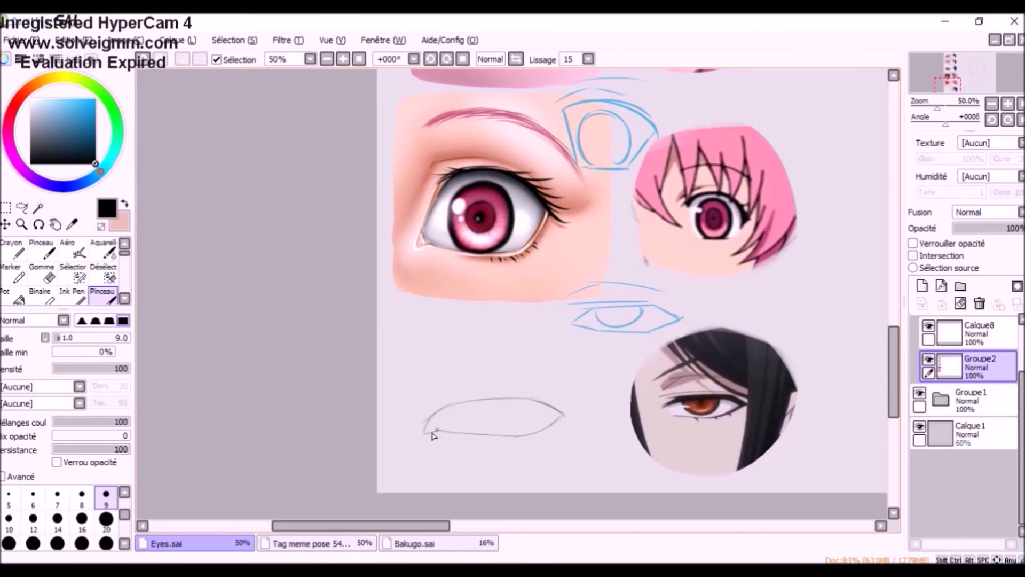
Clean up the black outline's inner corner and reinforce the outer part of its lower lid
{"action": "key", "text": "e"}
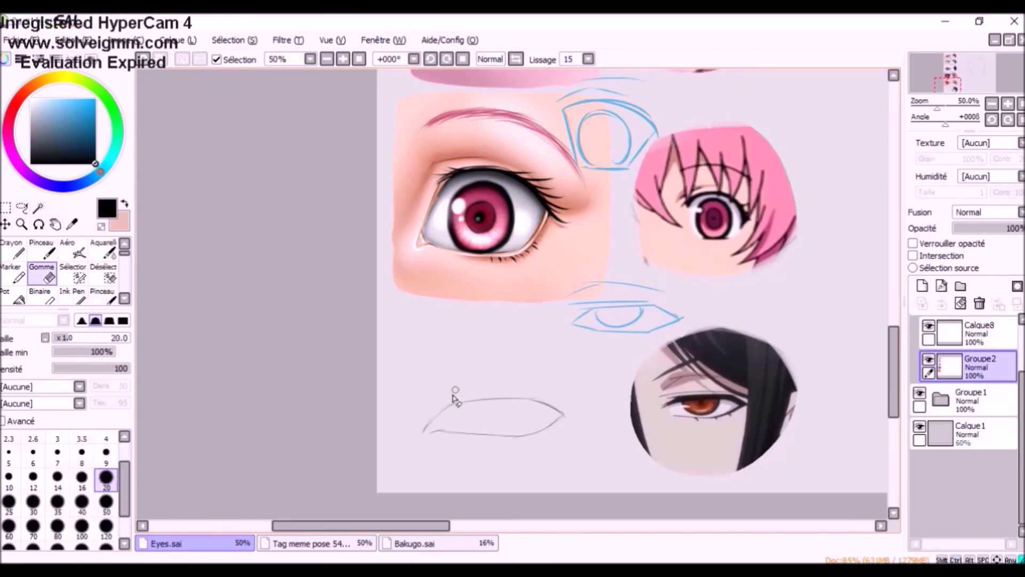
{"action": "key", "text": "b"}
{"action": "key", "text": "ctrl+z"}
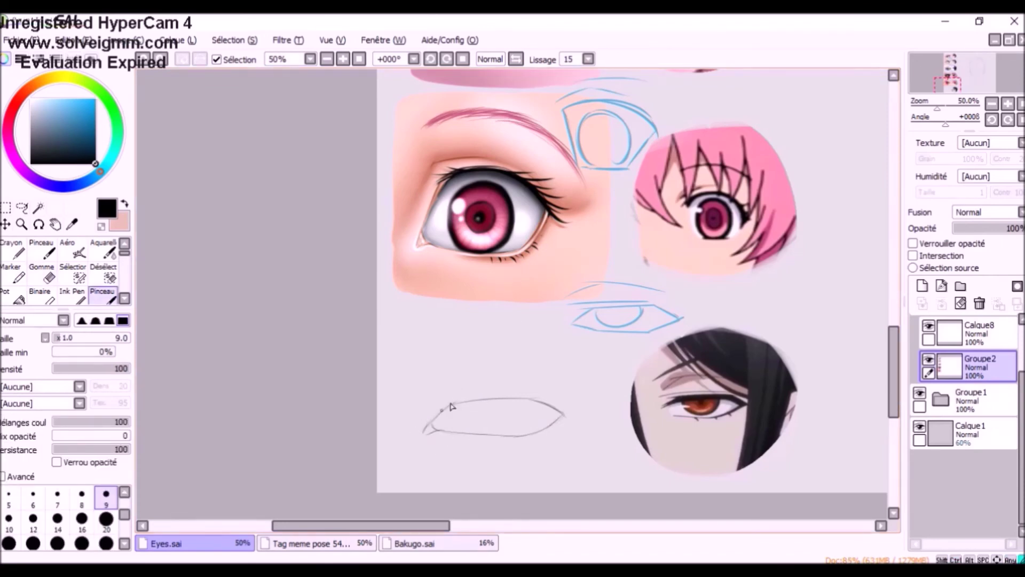
{"action": "key", "text": "e"}
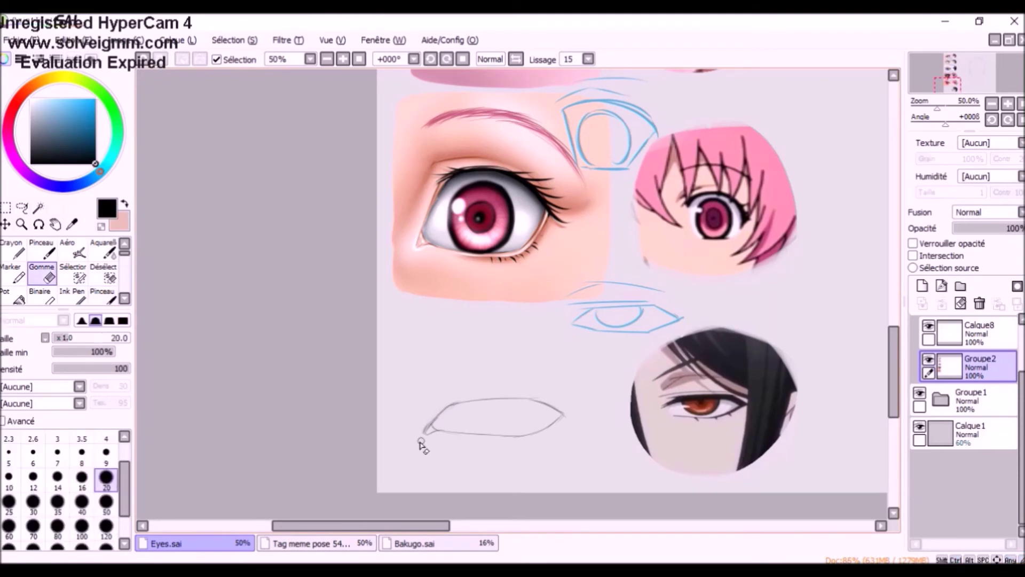
{"action": "key", "text": "b"}
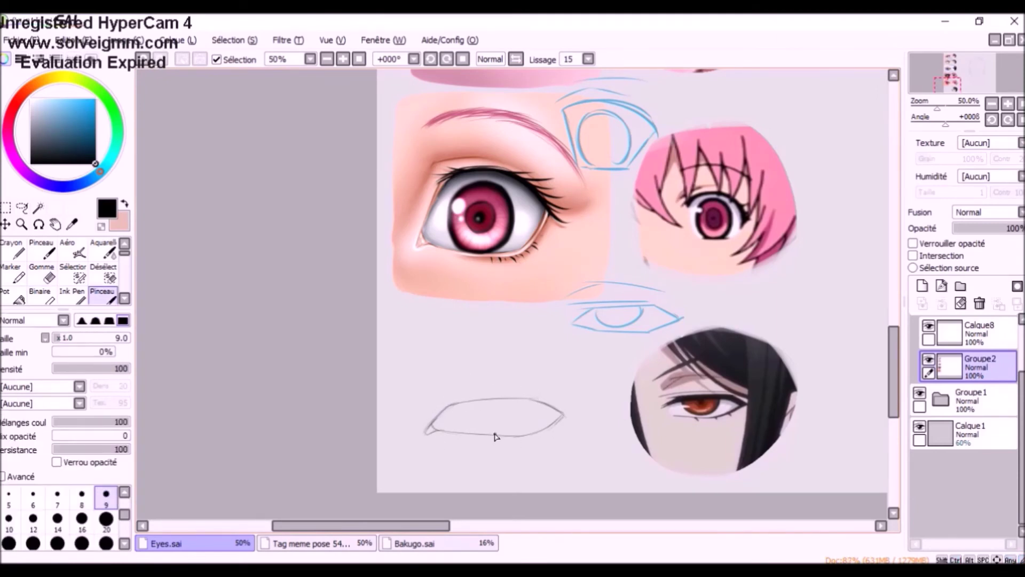
{"action": "left_click_drag", "start_coordinate": [525, 440], "coordinate": [564, 419]}
{"action": "key", "text": "ctrl+z"}
Sketch the crease curves, the slanted eyebrow and the half-covered iris of the new eye
{"action": "left_click_drag", "start_coordinate": [452, 393], "coordinate": [546, 397]}
{"action": "key", "text": "ctrl+z"}
{"action": "mouse_move", "coordinate": [439, 383]}
{"action": "left_mouse_down"}
{"action": "mouse_move", "coordinate": [462, 359]}
{"action": "mouse_move", "coordinate": [448, 364]}
{"action": "mouse_move", "coordinate": [542, 367]}
{"action": "left_mouse_up"}
{"action": "key", "text": "ctrl+z"}
{"action": "key", "text": "ctrl+z"}
{"action": "left_click_drag", "start_coordinate": [452, 362], "coordinate": [540, 374]}
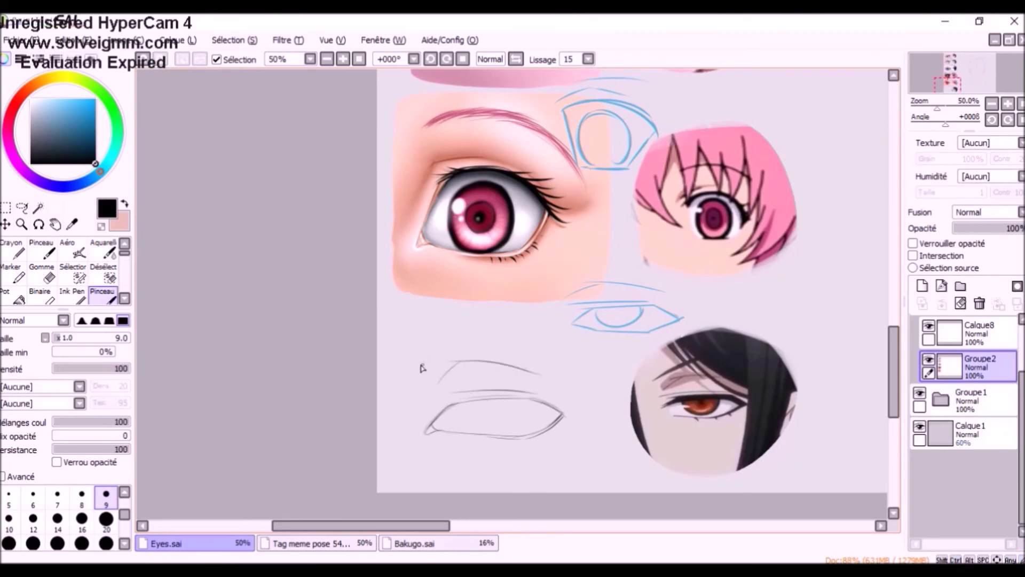
{"action": "mouse_move", "coordinate": [420, 368]}
{"action": "left_mouse_down"}
{"action": "mouse_move", "coordinate": [468, 339]}
{"action": "mouse_move", "coordinate": [535, 322]}
{"action": "left_mouse_up"}
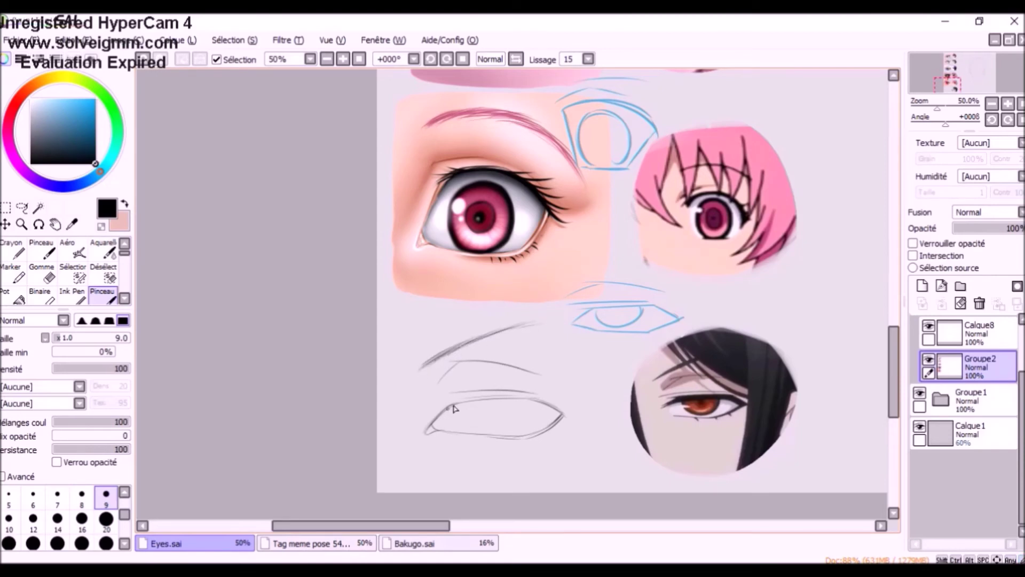
{"action": "left_click_drag", "start_coordinate": [464, 404], "coordinate": [497, 428]}
Ink a thick upper lid line over the sketch with the brush at size 16 and smoothing at 6
{"action": "left_click", "coordinate": [82, 521]}
{"action": "scroll", "coordinate": [532, 417], "scroll_direction": "up", "scroll_amount": 1}
{"action": "left_click_drag", "start_coordinate": [546, 384], "coordinate": [460, 320]}
{"action": "key", "text": "ctrl+z"}
{"action": "left_click_drag", "start_coordinate": [292, 360], "coordinate": [347, 325]}
{"action": "left_click", "coordinate": [571, 59]}
{"action": "left_click", "coordinate": [566, 141]}
{"action": "left_click_drag", "start_coordinate": [377, 323], "coordinate": [441, 324]}
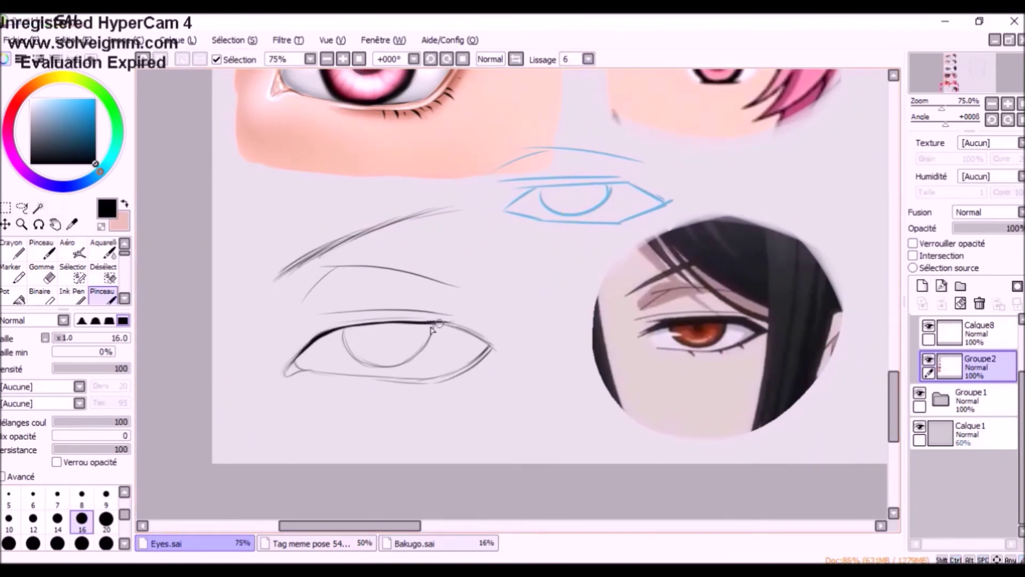
{"action": "left_click_drag", "start_coordinate": [434, 324], "coordinate": [483, 336]}
Rotate the canvas as needed and ink the outer corner of the new eye
{"action": "left_click", "coordinate": [446, 59]}
{"action": "left_click", "coordinate": [447, 59]}
{"action": "left_click", "coordinate": [446, 59]}
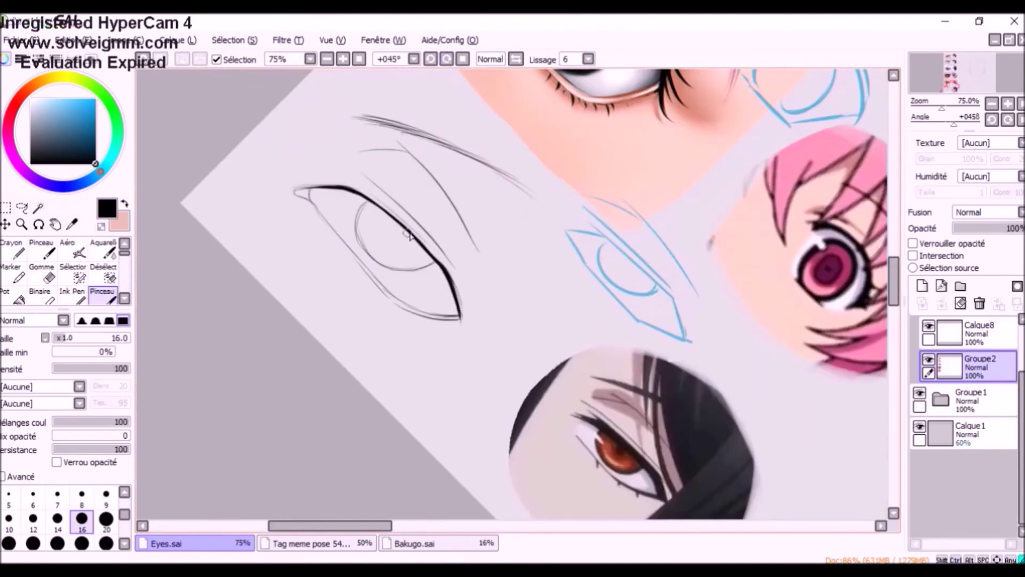
{"action": "left_click", "coordinate": [446, 59]}
{"action": "left_click", "coordinate": [462, 59]}
{"action": "left_click", "coordinate": [430, 59]}
{"action": "left_click", "coordinate": [430, 59]}
{"action": "left_click", "coordinate": [431, 59]}
{"action": "left_click", "coordinate": [430, 58]}
{"action": "left_click", "coordinate": [431, 59]}
{"action": "left_click_drag", "start_coordinate": [542, 344], "coordinate": [548, 374]}
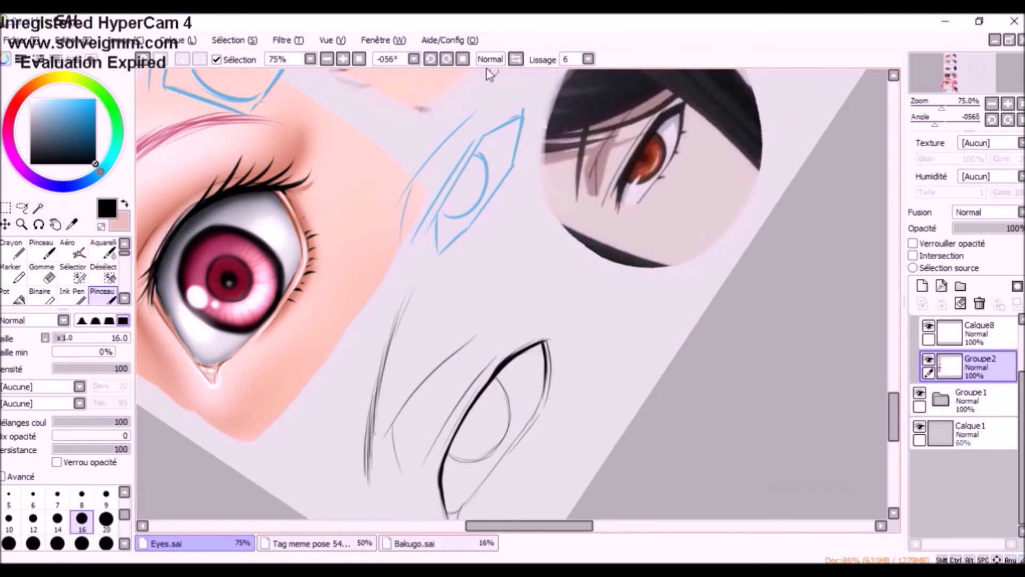
Reset the canvas rotation and add short lower lashes and pointed strokes at the eye's outer corner
{"action": "key", "text": "Home"}
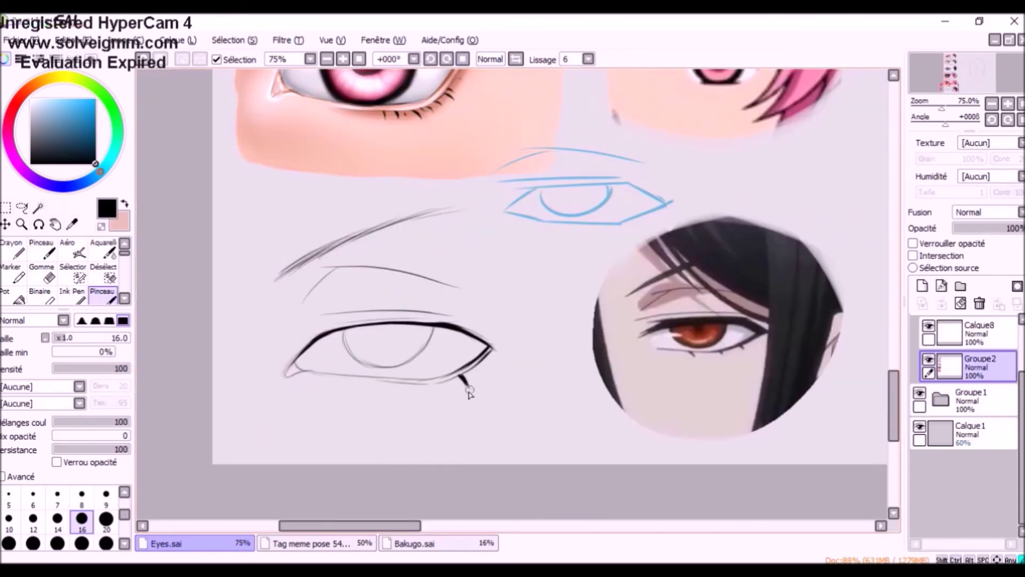
{"action": "mouse_move", "coordinate": [421, 383]}
{"action": "left_mouse_down"}
{"action": "mouse_move", "coordinate": [399, 390]}
{"action": "mouse_move", "coordinate": [466, 385]}
{"action": "left_mouse_up"}
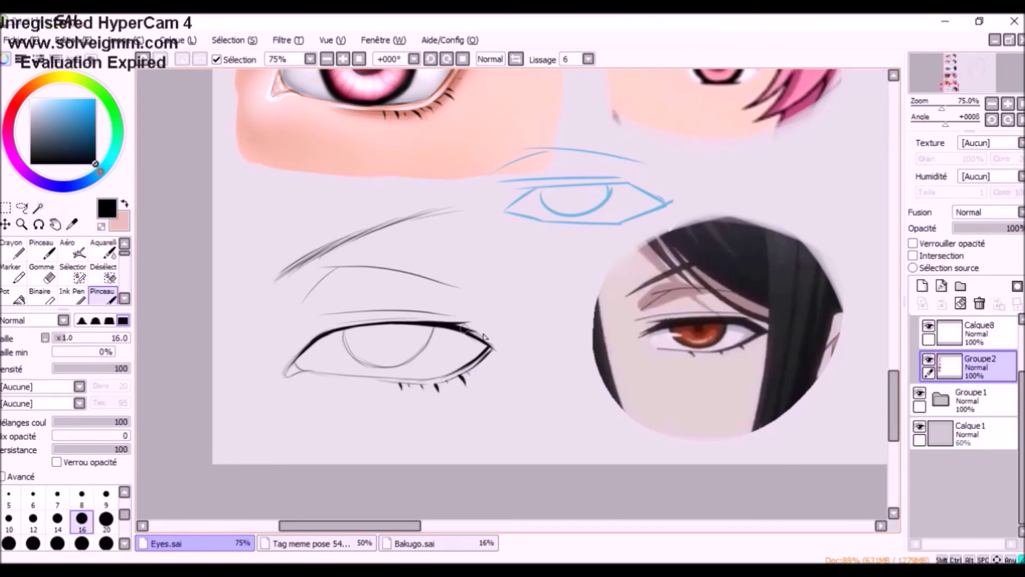
{"action": "left_click_drag", "start_coordinate": [492, 346], "coordinate": [502, 353]}
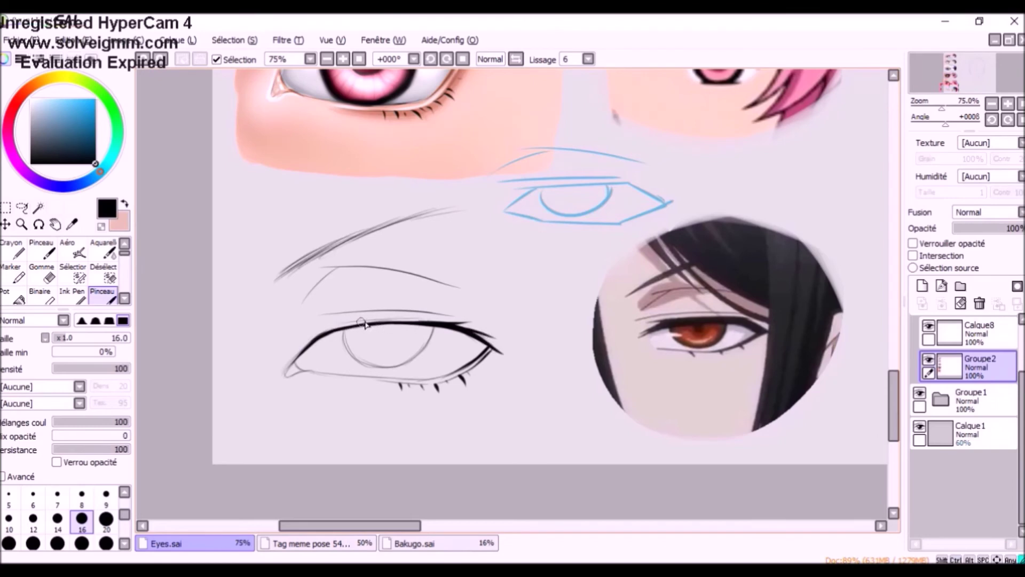
Thicken the upper lid line toward the inner corner and ink the iris outline
{"action": "key", "text": "ctrl+z"}
{"action": "key", "text": "ctrl+z"}
{"action": "mouse_move", "coordinate": [380, 323]}
{"action": "left_mouse_down"}
{"action": "mouse_move", "coordinate": [315, 332]}
{"action": "mouse_move", "coordinate": [301, 345]}
{"action": "mouse_move", "coordinate": [300, 370]}
{"action": "left_mouse_up"}
{"action": "key", "text": "ctrl+z"}
{"action": "key", "text": "ctrl+z"}
{"action": "left_click_drag", "start_coordinate": [344, 328], "coordinate": [381, 367]}
{"action": "key", "text": "ctrl+z"}
{"action": "mouse_move", "coordinate": [433, 327]}
{"action": "left_mouse_down"}
{"action": "mouse_move", "coordinate": [413, 354]}
{"action": "mouse_move", "coordinate": [424, 348]}
{"action": "mouse_move", "coordinate": [387, 367]}
{"action": "left_mouse_up"}
{"action": "key", "text": "ctrl+z"}
{"action": "key", "text": "ctrl+z"}
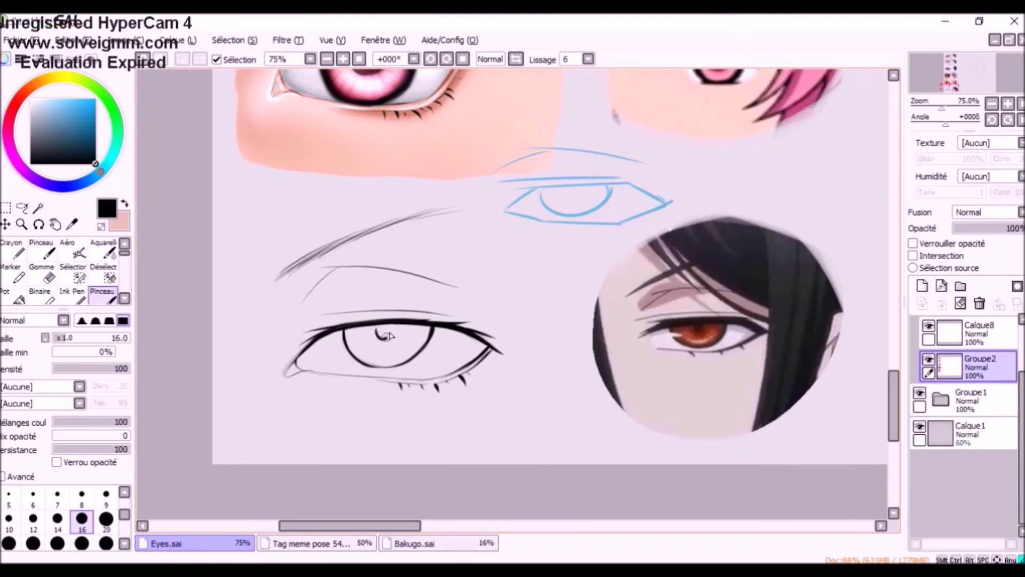
Undo the pupil strokes, then lasso the upper part of the eye with its crease and eyebrow and adjust it with a free transform
{"action": "key", "text": "ctrl+z"}
{"action": "key", "text": "ctrl+z"}
{"action": "key", "text": "ctrl+z"}
{"action": "left_click", "coordinate": [22, 207]}
{"action": "left_click_drag", "start_coordinate": [359, 368], "coordinate": [472, 354]}
{"action": "key", "text": "ctrl+z"}
{"action": "left_click_drag", "start_coordinate": [284, 351], "coordinate": [338, 332]}
{"action": "left_click_drag", "start_coordinate": [483, 348], "coordinate": [240, 309]}
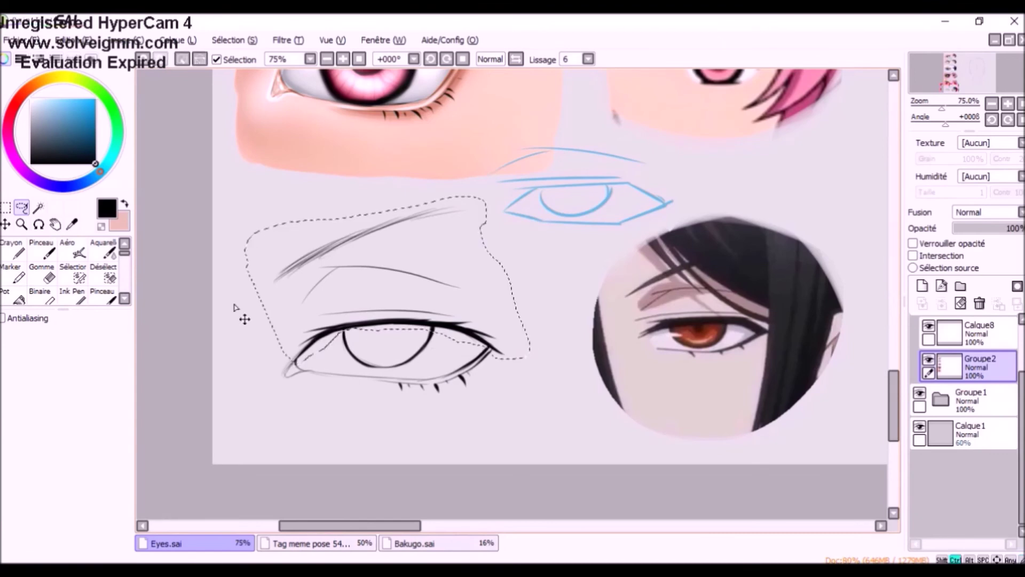
{"action": "key", "text": "ctrl+t"}
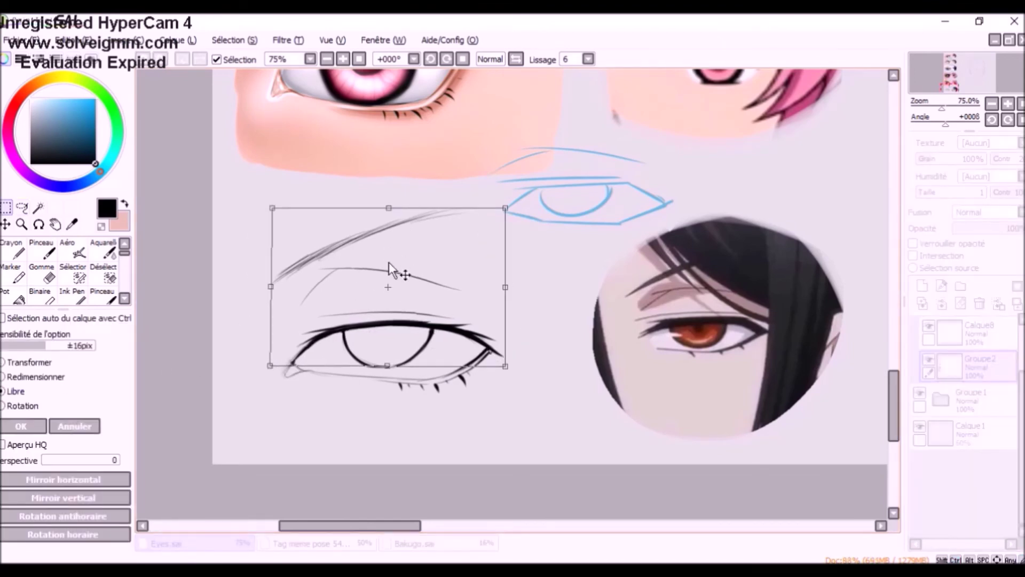
{"action": "key", "text": "Return"}
Fill in a black pupil beneath the upper lid and reinforce the inner corner line
{"action": "left_click", "coordinate": [108, 303]}
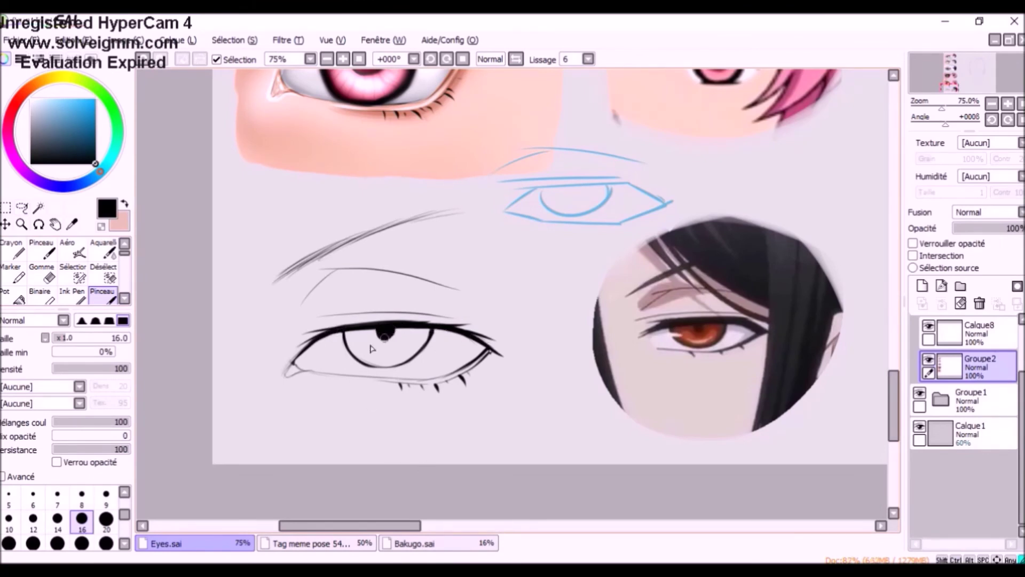
{"action": "key", "text": "ctrl+z"}
{"action": "left_click_drag", "start_coordinate": [305, 351], "coordinate": [287, 371]}
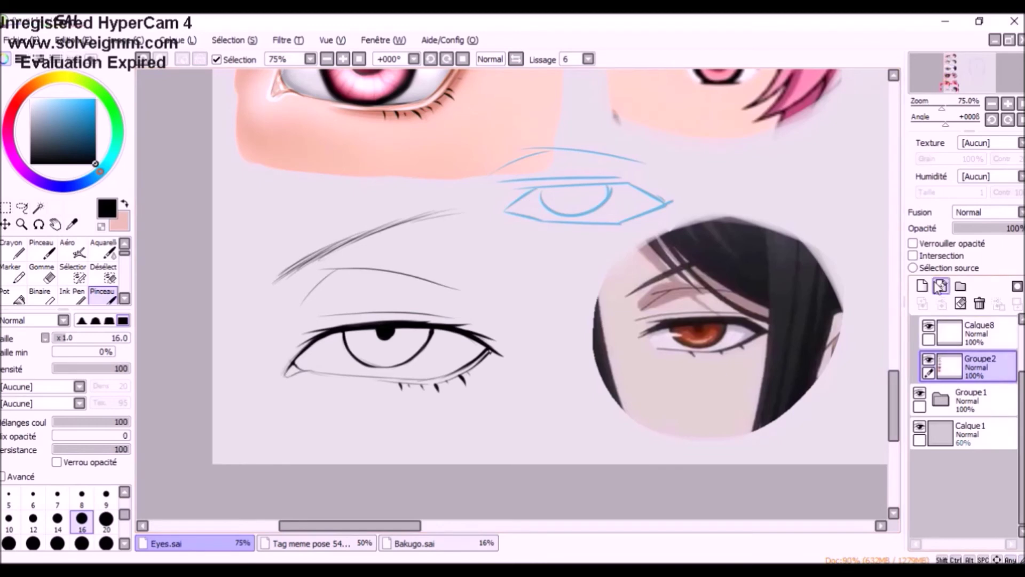
Create a layer group below Groupe2 with a new layer inside it
{"action": "left_click", "coordinate": [960, 286]}
{"action": "left_click_drag", "start_coordinate": [955, 366], "coordinate": [955, 401]}
{"action": "left_click", "coordinate": [922, 286]}
Ink the lower lid line of the new eye on the Groupe2 layer
{"action": "left_click", "coordinate": [975, 367]}
{"action": "left_click", "coordinate": [71, 224]}
{"action": "left_click", "coordinate": [103, 297]}
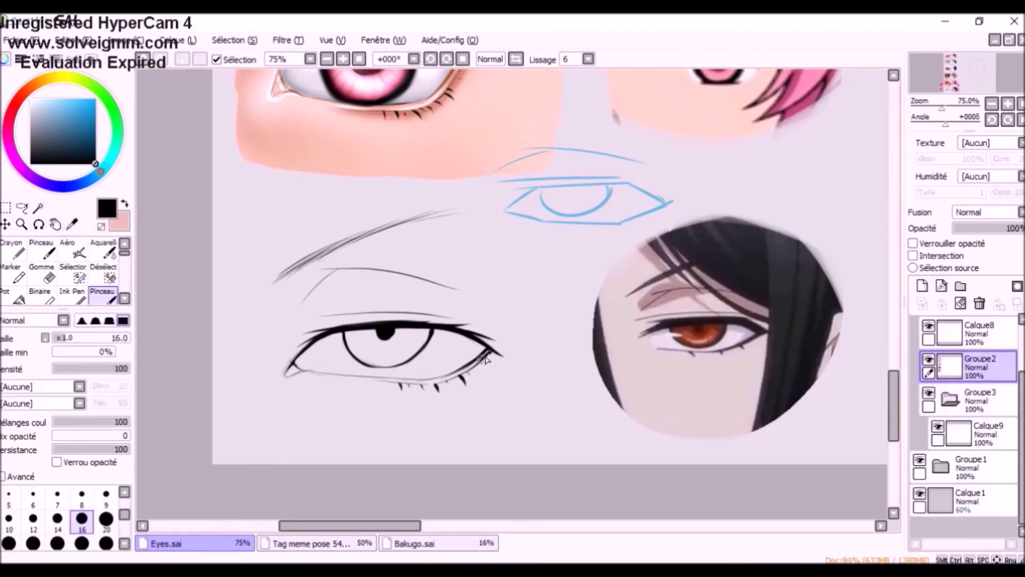
{"action": "left_click_drag", "start_coordinate": [374, 377], "coordinate": [449, 373]}
Sample the dark-haired reference's skin color and paint a skin block behind the eye on Calque9 with the Pinceau at size 120
{"action": "left_click", "coordinate": [71, 224]}
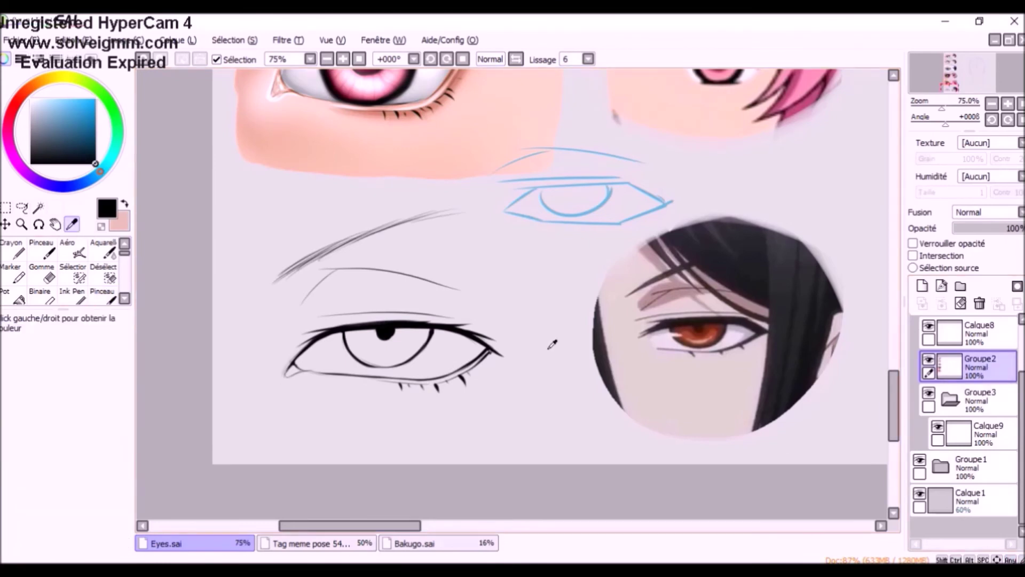
{"action": "left_click", "coordinate": [683, 390]}
{"action": "left_click", "coordinate": [987, 435]}
{"action": "left_click", "coordinate": [106, 297]}
{"action": "left_click", "coordinate": [105, 543]}
{"action": "left_click", "coordinate": [125, 543]}
{"action": "left_click", "coordinate": [106, 543]}
{"action": "mouse_move", "coordinate": [275, 279]}
{"action": "left_mouse_down"}
{"action": "mouse_move", "coordinate": [306, 375]}
{"action": "mouse_move", "coordinate": [544, 394]}
{"action": "mouse_move", "coordinate": [313, 369]}
{"action": "mouse_move", "coordinate": [355, 412]}
{"action": "mouse_move", "coordinate": [476, 224]}
{"action": "mouse_move", "coordinate": [259, 338]}
{"action": "mouse_move", "coordinate": [302, 237]}
{"action": "mouse_move", "coordinate": [437, 231]}
{"action": "mouse_move", "coordinate": [533, 240]}
{"action": "mouse_move", "coordinate": [542, 251]}
{"action": "mouse_move", "coordinate": [301, 417]}
{"action": "left_mouse_up"}
{"action": "left_click", "coordinate": [95, 321]}
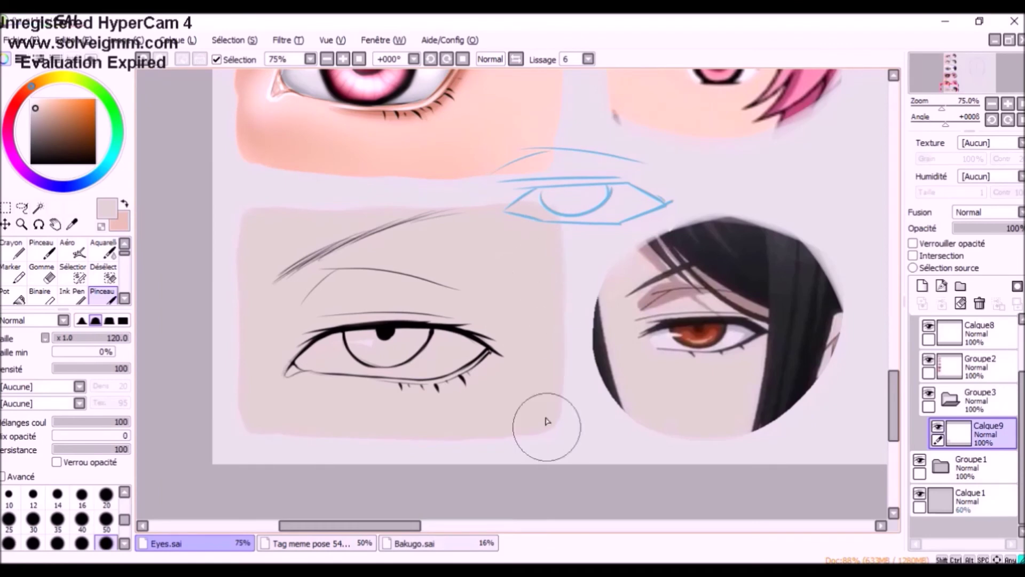
Fill in the white of the eye on a new layer using a pale color and brush size 50
{"action": "left_click", "coordinate": [922, 285]}
{"action": "left_click", "coordinate": [107, 519]}
{"action": "mouse_move", "coordinate": [312, 357]}
{"action": "left_mouse_down"}
{"action": "mouse_move", "coordinate": [470, 350]}
{"action": "mouse_move", "coordinate": [453, 345]}
{"action": "left_mouse_up"}
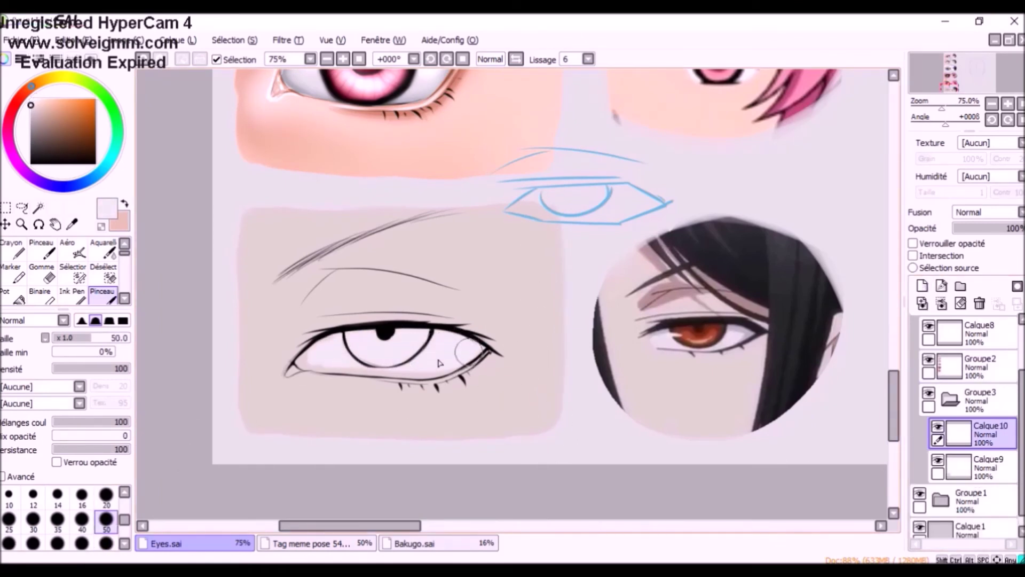
{"action": "mouse_move", "coordinate": [308, 359]}
{"action": "left_mouse_down"}
{"action": "mouse_move", "coordinate": [450, 365]}
{"action": "mouse_move", "coordinate": [442, 371]}
{"action": "mouse_move", "coordinate": [461, 358]}
{"action": "mouse_move", "coordinate": [299, 363]}
{"action": "mouse_move", "coordinate": [343, 334]}
{"action": "mouse_move", "coordinate": [460, 357]}
{"action": "left_mouse_up"}
{"action": "key", "text": "ctrl+z"}
Sample the reference's reddish-brown iris color and fill the iris with it on a new layer
{"action": "left_click", "coordinate": [72, 224]}
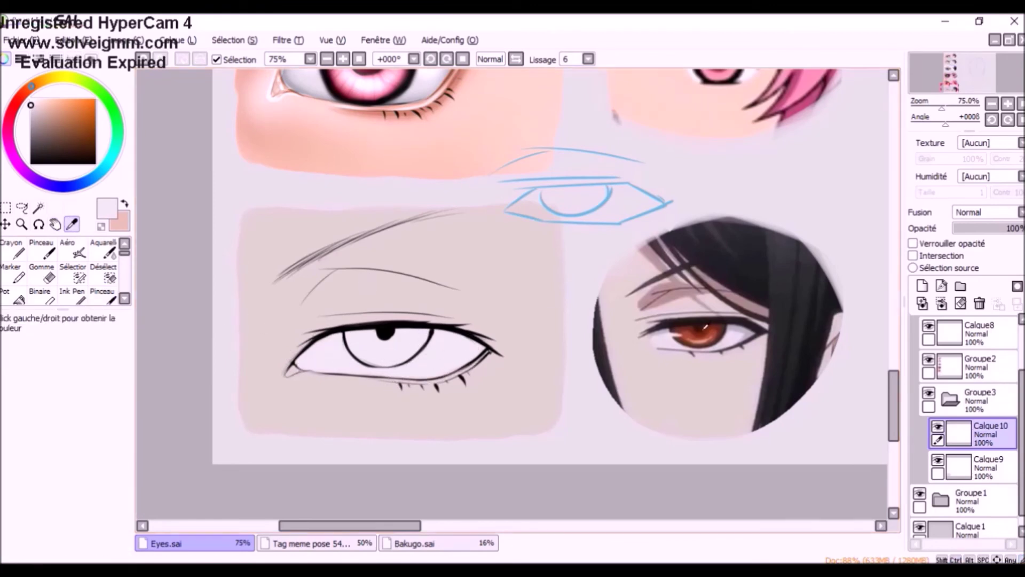
{"action": "left_click", "coordinate": [713, 334]}
{"action": "left_click", "coordinate": [102, 295]}
{"action": "left_click", "coordinate": [922, 286]}
{"action": "mouse_move", "coordinate": [354, 339]}
{"action": "left_mouse_down"}
{"action": "mouse_move", "coordinate": [371, 362]}
{"action": "mouse_move", "coordinate": [360, 352]}
{"action": "mouse_move", "coordinate": [396, 349]}
{"action": "mouse_move", "coordinate": [358, 344]}
{"action": "mouse_move", "coordinate": [386, 361]}
{"action": "mouse_move", "coordinate": [415, 353]}
{"action": "mouse_move", "coordinate": [383, 333]}
{"action": "mouse_move", "coordinate": [422, 343]}
{"action": "left_mouse_up"}
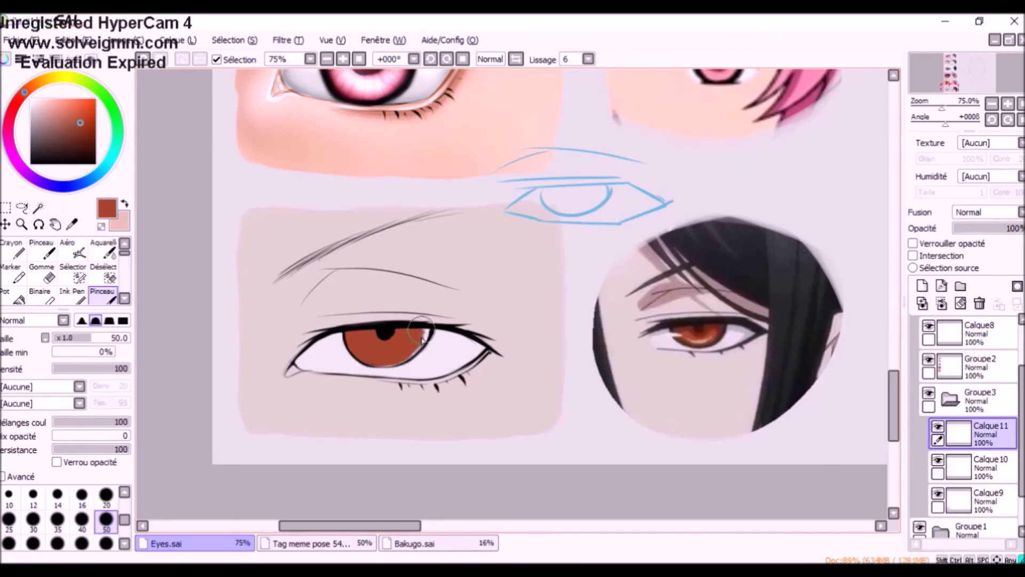
Add a layer above Calque9, clip it with Intersection and set its blending mode to Produit
{"action": "left_click", "coordinate": [922, 373]}
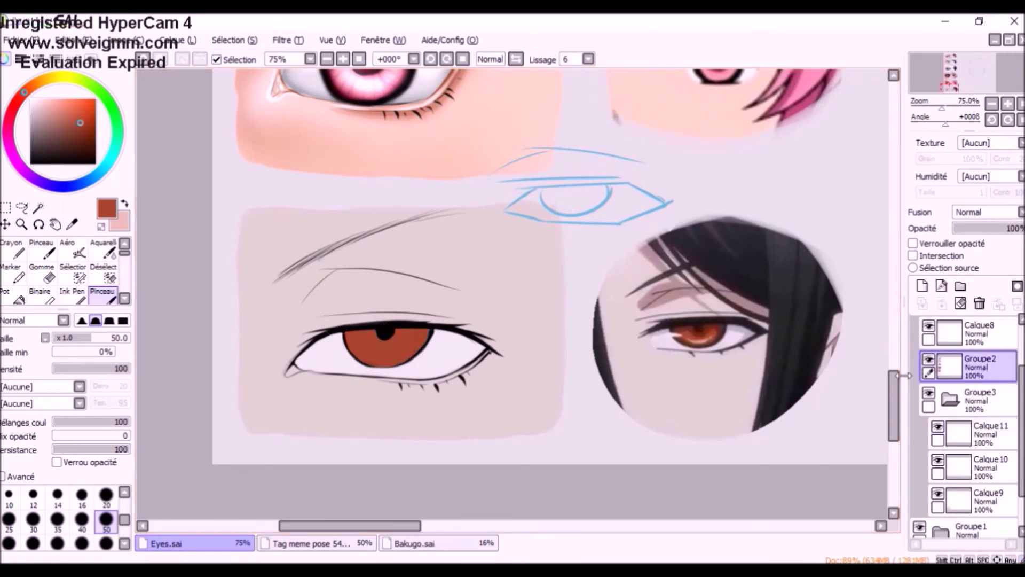
{"action": "left_click", "coordinate": [987, 434]}
{"action": "left_click", "coordinate": [980, 499]}
{"action": "left_click", "coordinate": [922, 285]}
{"action": "left_click", "coordinate": [913, 255]}
{"action": "left_click", "coordinate": [973, 213]}
{"action": "left_click", "coordinate": [973, 235]}
Paint skin-toned shadows along the crease, under the eyebrow, above the upper lid and around the outer corner
{"action": "left_click", "coordinate": [72, 225]}
{"action": "mouse_move", "coordinate": [327, 283]}
{"action": "left_mouse_down"}
{"action": "mouse_move", "coordinate": [291, 321]}
{"action": "mouse_move", "coordinate": [332, 275]}
{"action": "mouse_move", "coordinate": [298, 316]}
{"action": "left_mouse_up"}
{"action": "key", "text": "ctrl+z"}
{"action": "key", "text": "ctrl+z"}
{"action": "mouse_move", "coordinate": [399, 278]}
{"action": "left_mouse_down"}
{"action": "mouse_move", "coordinate": [318, 270]}
{"action": "mouse_move", "coordinate": [393, 272]}
{"action": "mouse_move", "coordinate": [479, 293]}
{"action": "mouse_move", "coordinate": [502, 323]}
{"action": "left_mouse_up"}
{"action": "mouse_move", "coordinate": [324, 314]}
{"action": "left_mouse_down"}
{"action": "mouse_move", "coordinate": [447, 310]}
{"action": "mouse_move", "coordinate": [482, 326]}
{"action": "left_mouse_up"}
{"action": "mouse_move", "coordinate": [472, 300]}
{"action": "left_mouse_down"}
{"action": "mouse_move", "coordinate": [503, 332]}
{"action": "mouse_move", "coordinate": [494, 321]}
{"action": "left_mouse_up"}
{"action": "left_click_drag", "start_coordinate": [459, 283], "coordinate": [539, 290]}
{"action": "left_click_drag", "start_coordinate": [310, 273], "coordinate": [555, 277]}
{"action": "left_click_drag", "start_coordinate": [296, 317], "coordinate": [331, 275]}
Shade the inner corner and lower lid at brush size 20 and blend the skin shadows with the Aquarelle brush at size 40
{"action": "mouse_move", "coordinate": [379, 383]}
{"action": "left_mouse_down"}
{"action": "mouse_move", "coordinate": [415, 389]}
{"action": "mouse_move", "coordinate": [458, 374]}
{"action": "mouse_move", "coordinate": [345, 384]}
{"action": "mouse_move", "coordinate": [482, 370]}
{"action": "mouse_move", "coordinate": [464, 378]}
{"action": "mouse_move", "coordinate": [504, 346]}
{"action": "left_mouse_up"}
{"action": "key", "text": "ctrl+z"}
{"action": "key", "text": "ctrl+z"}
{"action": "key", "text": "ctrl+z"}
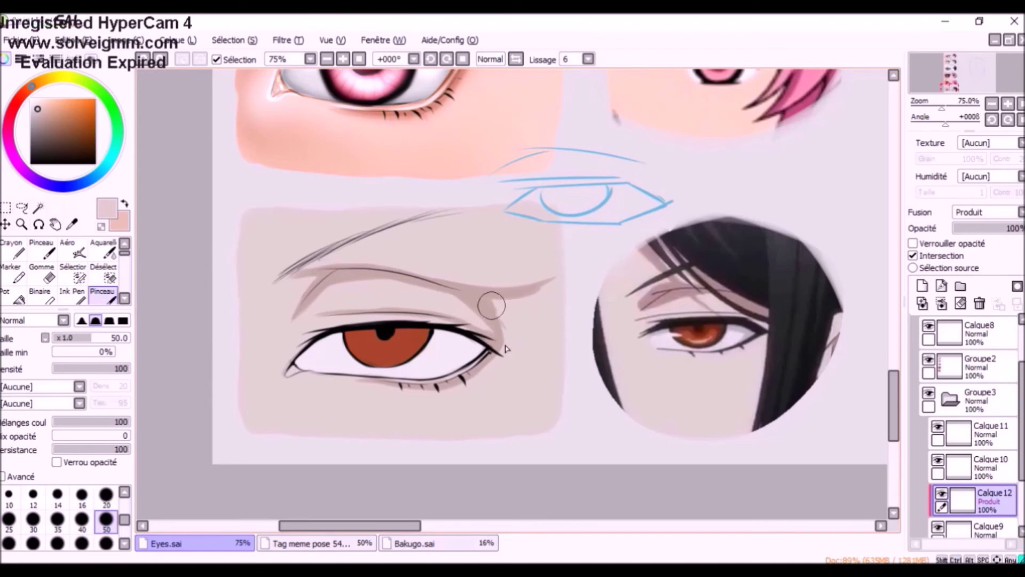
{"action": "left_click", "coordinate": [106, 494]}
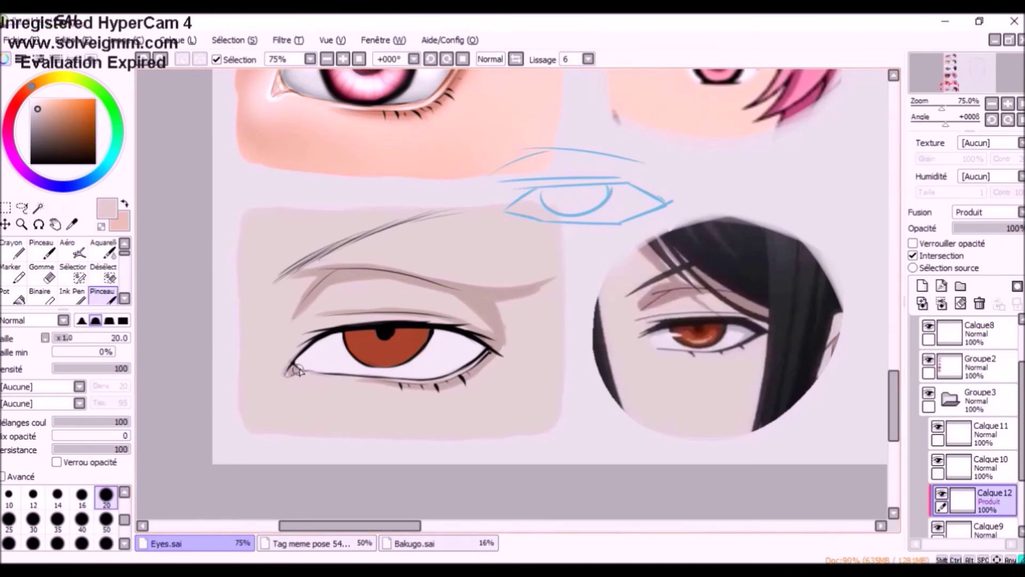
{"action": "left_click", "coordinate": [103, 248]}
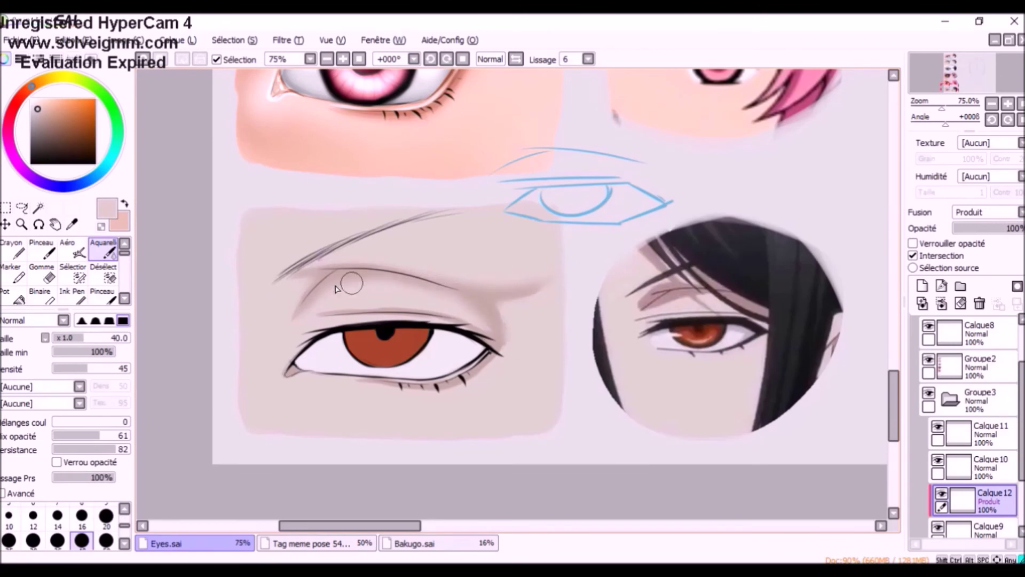
Airbrush soft shadows around the eye and skin block edges at size 120, and refine them near the eye at size 20
{"action": "left_click", "coordinate": [72, 249]}
{"action": "left_click_drag", "start_coordinate": [374, 270], "coordinate": [468, 284]}
{"action": "left_click", "coordinate": [106, 505]}
{"action": "mouse_move", "coordinate": [304, 277]}
{"action": "left_mouse_down"}
{"action": "mouse_move", "coordinate": [249, 405]}
{"action": "mouse_move", "coordinate": [258, 442]}
{"action": "left_mouse_up"}
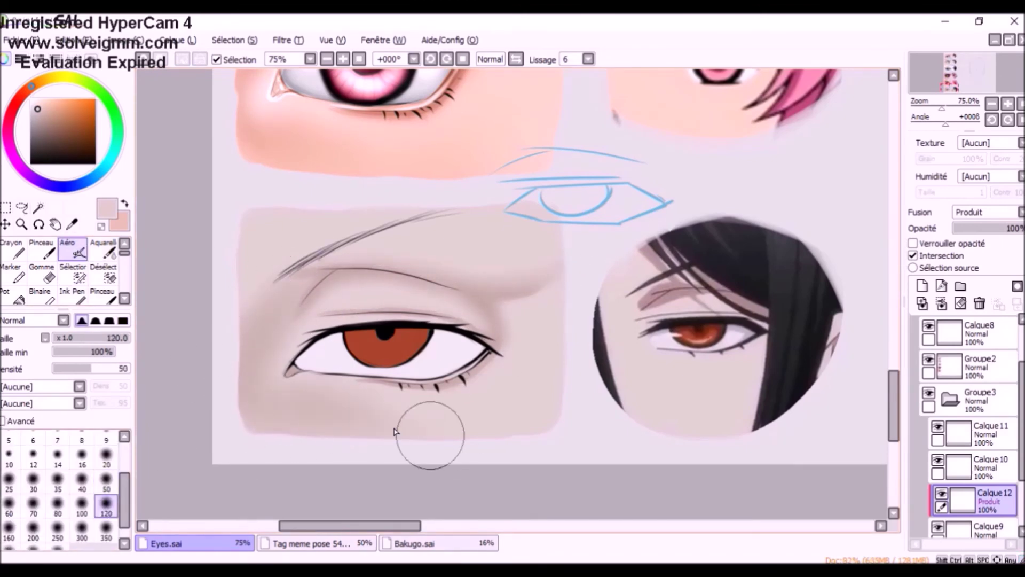
{"action": "left_click_drag", "start_coordinate": [487, 297], "coordinate": [549, 264]}
{"action": "left_click", "coordinate": [107, 457]}
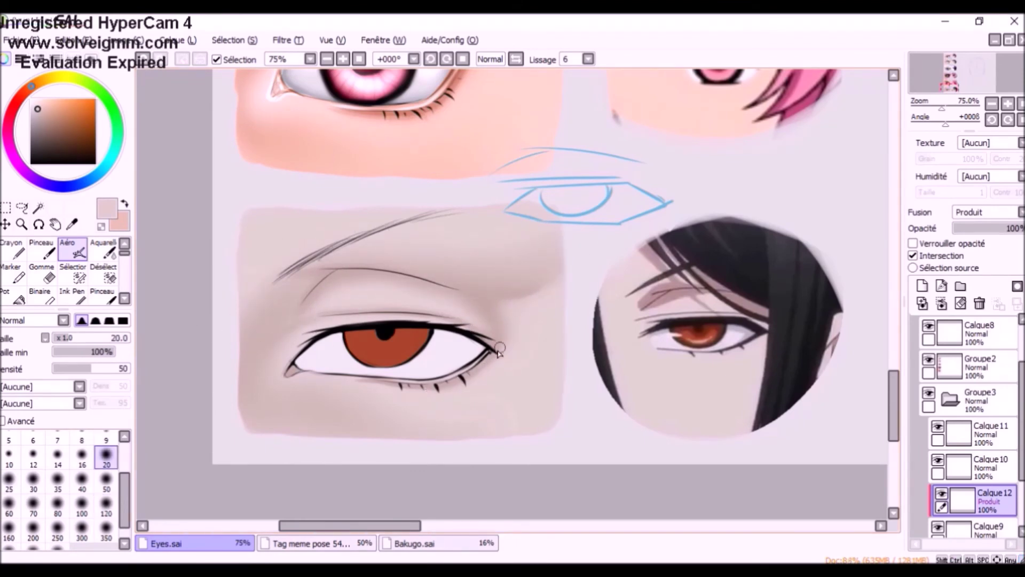
Add another clipped Produit layer above Calque12 and paint deeper skin shadows along the crease and lids at size 20, blending them with Aquarelle
{"action": "left_click", "coordinate": [922, 285]}
{"action": "key", "text": "b"}
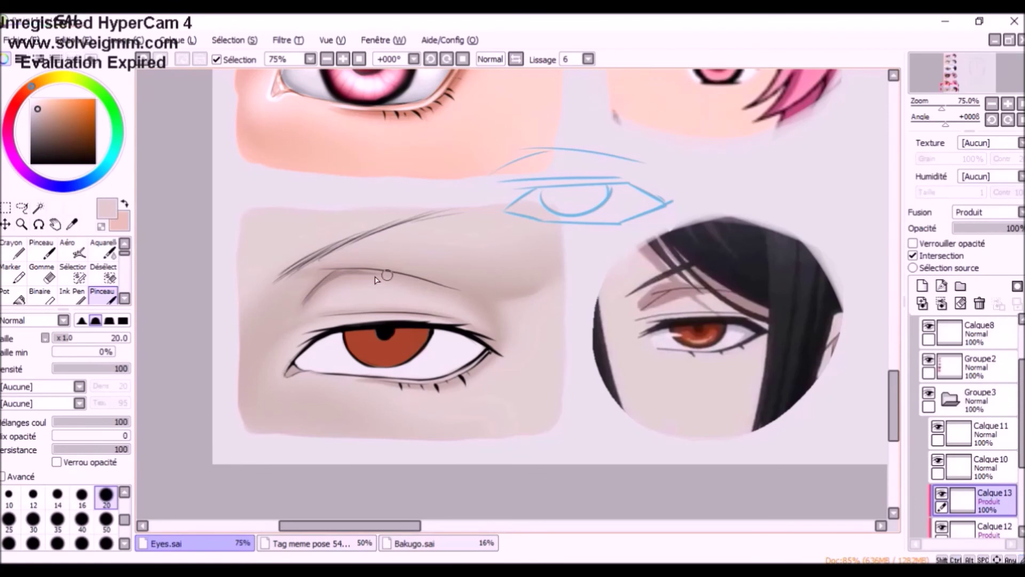
{"action": "left_click_drag", "start_coordinate": [348, 277], "coordinate": [454, 292]}
{"action": "mouse_move", "coordinate": [327, 287]}
{"action": "left_mouse_down"}
{"action": "mouse_move", "coordinate": [307, 323]}
{"action": "mouse_move", "coordinate": [426, 312]}
{"action": "mouse_move", "coordinate": [478, 328]}
{"action": "left_mouse_up"}
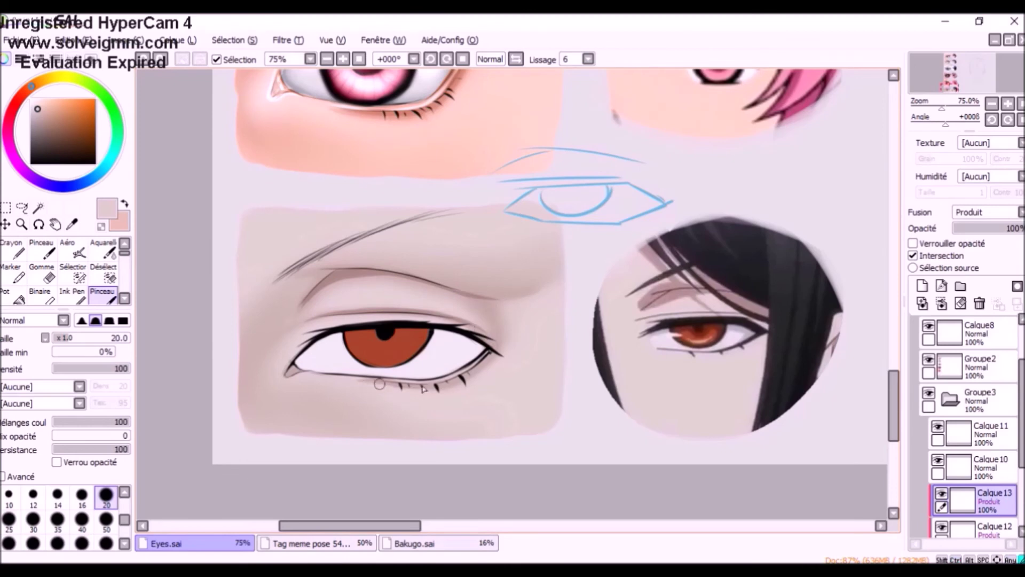
{"action": "key", "text": "c"}
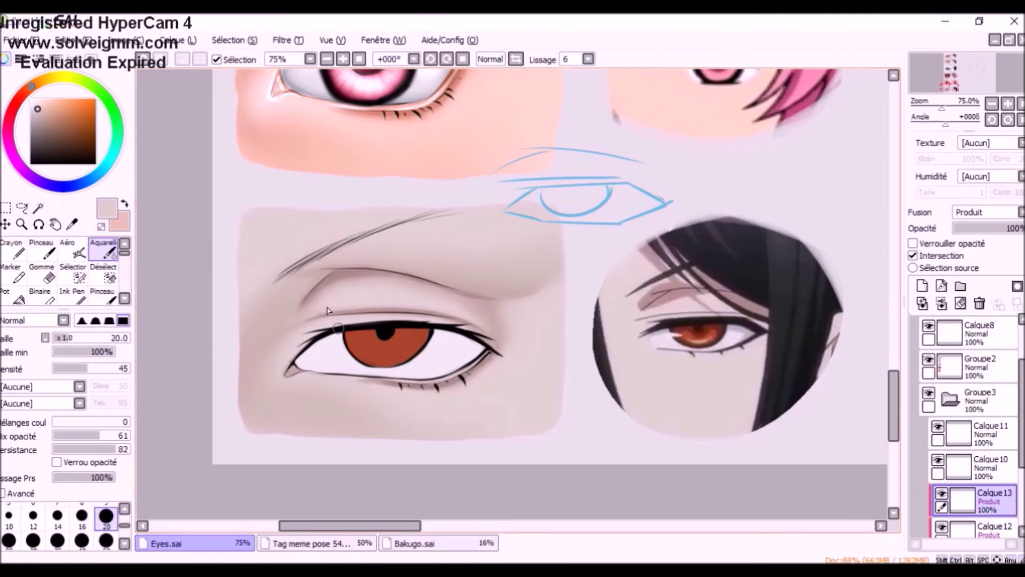
{"action": "key", "text": "v"}
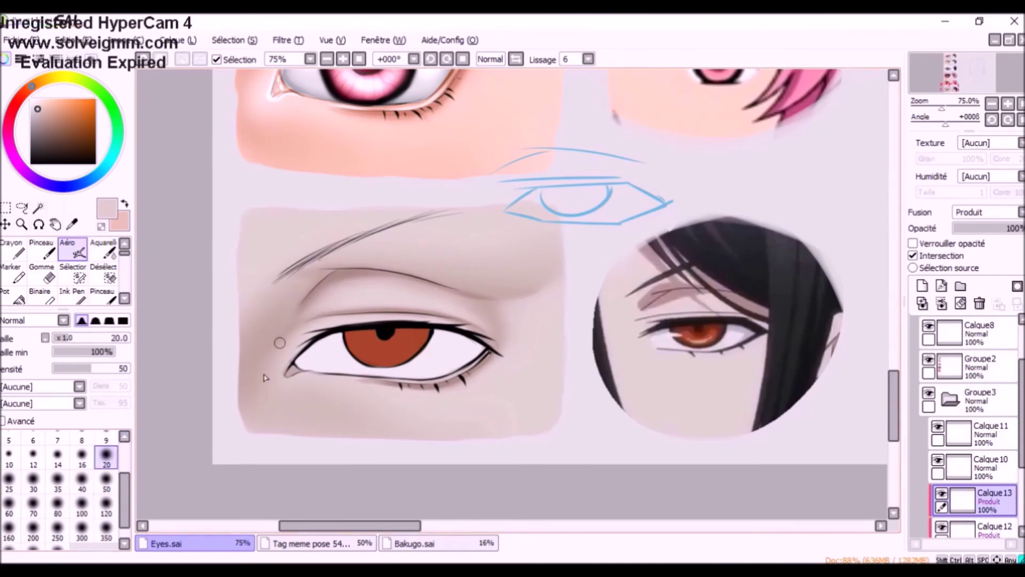
{"action": "key", "text": "b"}
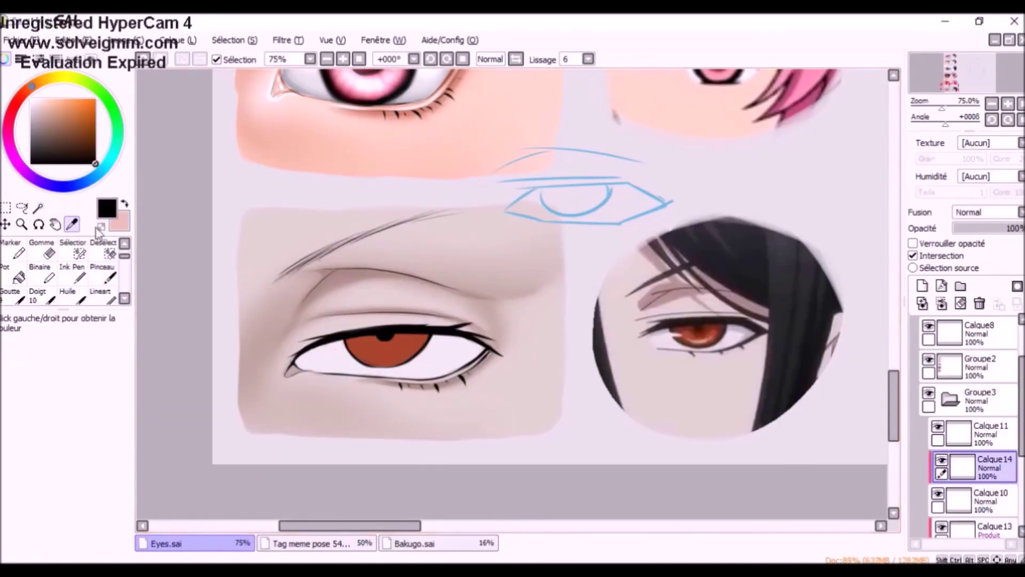
Sample the pale lilac background color and set Calque14, clipped to the eye white, to the Produit blending mode
{"action": "left_click", "coordinate": [227, 241]}
{"action": "left_click", "coordinate": [987, 212]}
{"action": "left_click", "coordinate": [977, 236]}
{"action": "left_click", "coordinate": [124, 298]}
{"action": "scroll", "coordinate": [105, 294], "scroll_direction": "up", "scroll_amount": 2}
{"action": "left_click", "coordinate": [104, 296]}
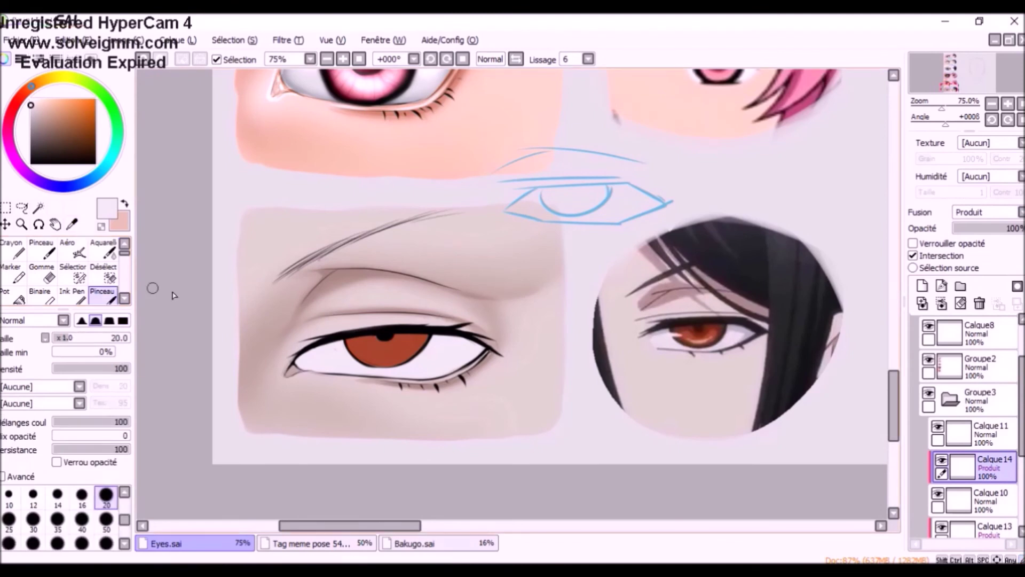
Paint a light gray shadow along the lower edge of the eye white with the Pinceau brush at size 50
{"action": "left_click", "coordinate": [31, 117]}
{"action": "left_click", "coordinate": [106, 519]}
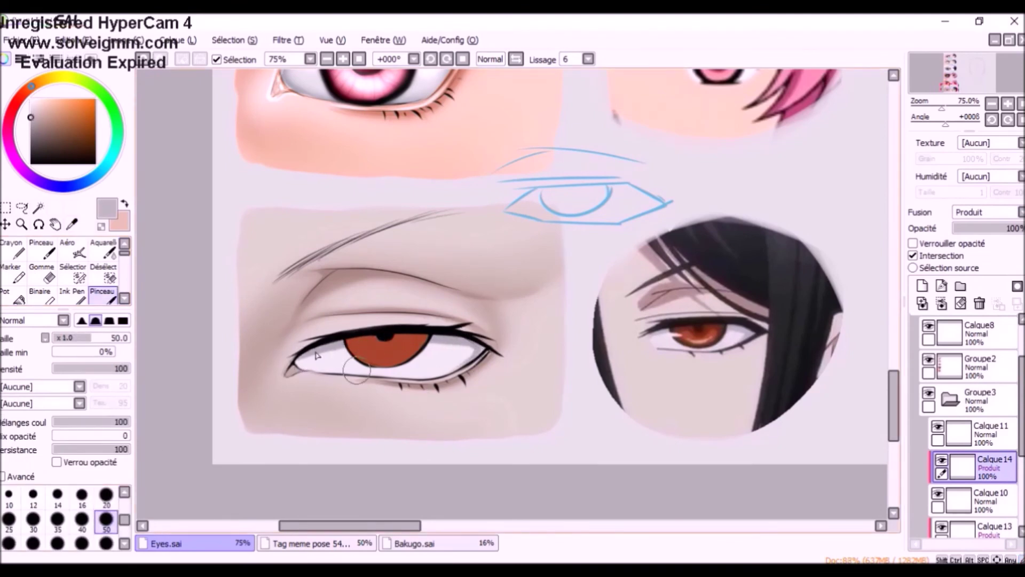
{"action": "left_click_drag", "start_coordinate": [319, 367], "coordinate": [392, 379]}
{"action": "mouse_move", "coordinate": [316, 368]}
{"action": "left_mouse_down"}
{"action": "mouse_move", "coordinate": [402, 385]}
{"action": "mouse_move", "coordinate": [390, 383]}
{"action": "mouse_move", "coordinate": [442, 374]}
{"action": "left_mouse_up"}
{"action": "left_click_drag", "start_coordinate": [358, 372], "coordinate": [437, 379]}
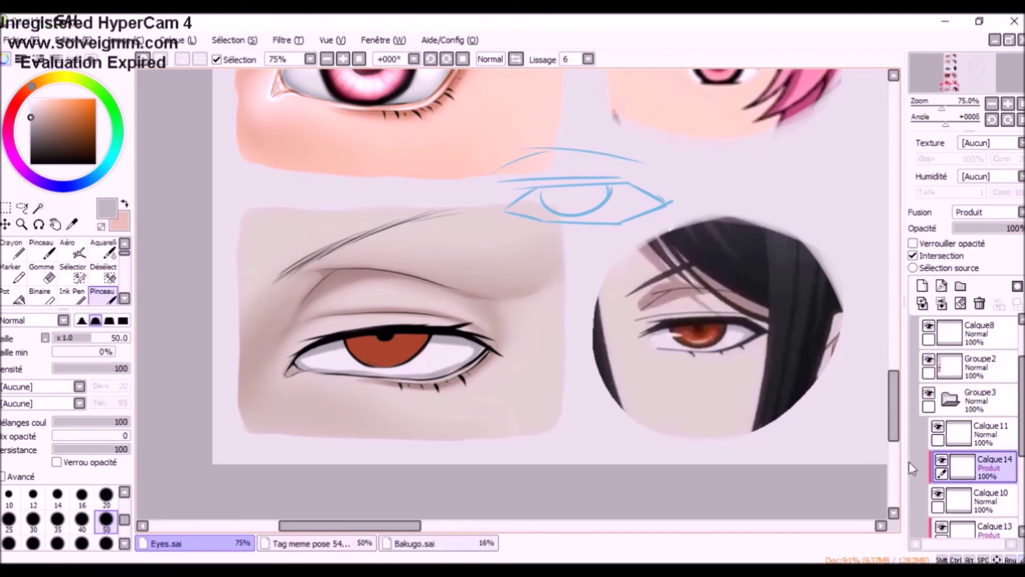
Blend the lower eye-white shadow on Calque14 with the Aquarelle brush and soften it with the airbrush at size 20
{"action": "left_click", "coordinate": [988, 501]}
{"action": "key", "text": "alt+bracketright"}
{"action": "key", "text": "c"}
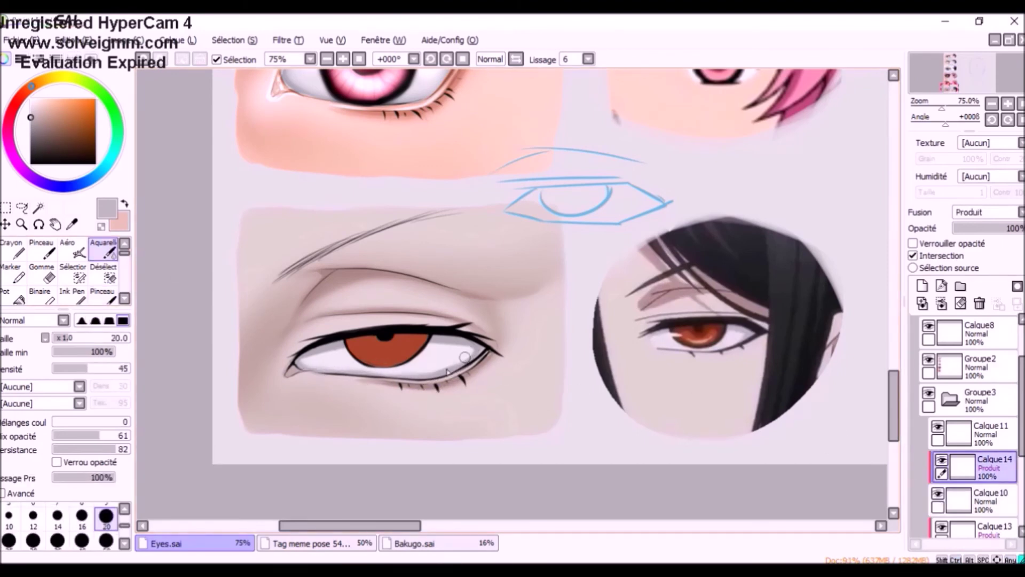
{"action": "key", "text": "v"}
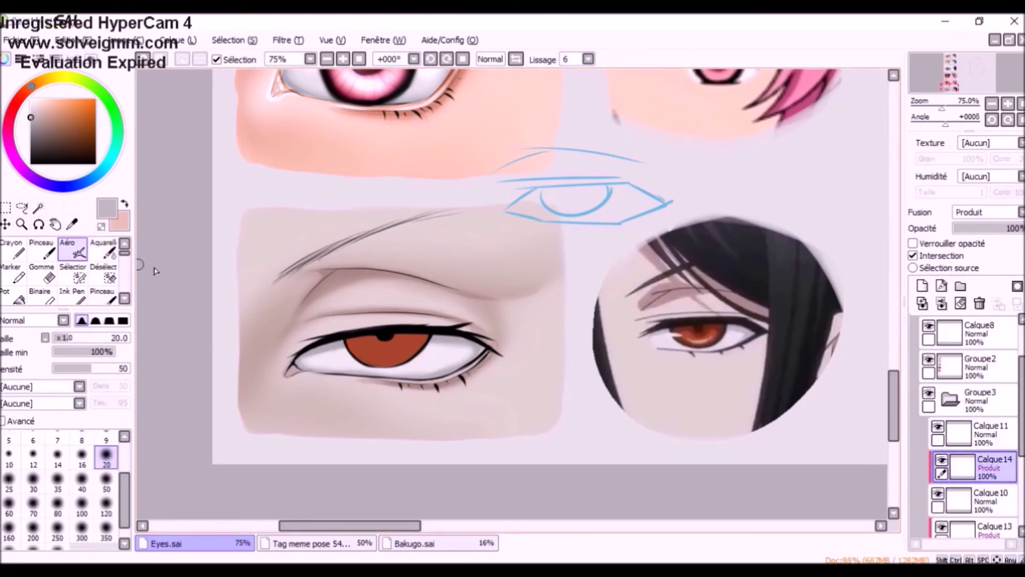
Adjust the hue and saturation of the eye-white shadow and smooth it with the Aquarelle brush at size 50
{"action": "key", "text": "ctrl+u"}
{"action": "left_click_drag", "start_coordinate": [350, 473], "coordinate": [347, 498]}
{"action": "left_click", "coordinate": [384, 525]}
{"action": "key", "text": "c"}
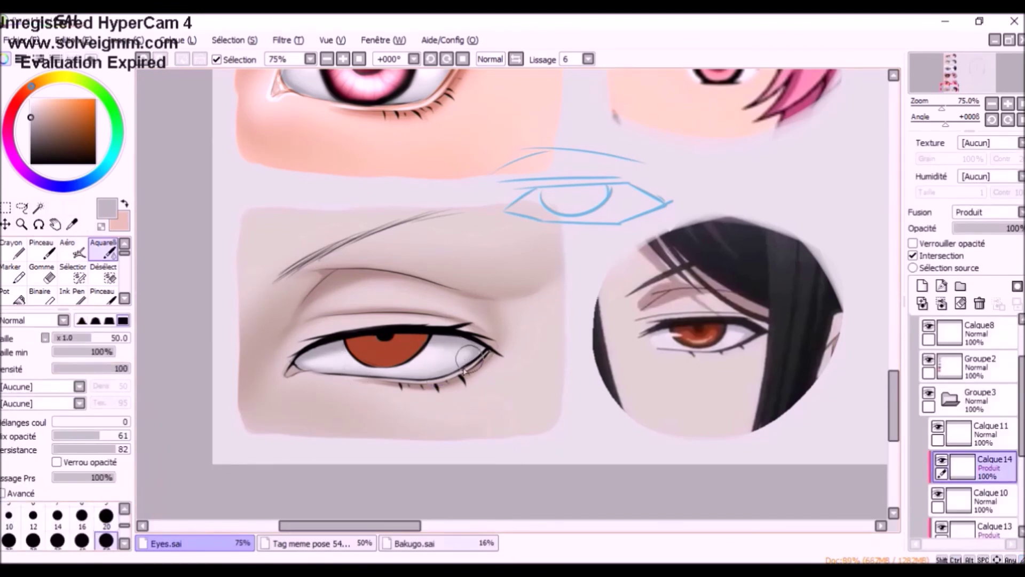
Add a second clipped Produit layer and shade the eye white beneath the upper lid in gray at size 50, softening it at size 20
{"action": "left_click", "coordinate": [922, 285]}
{"action": "left_click", "coordinate": [984, 212]}
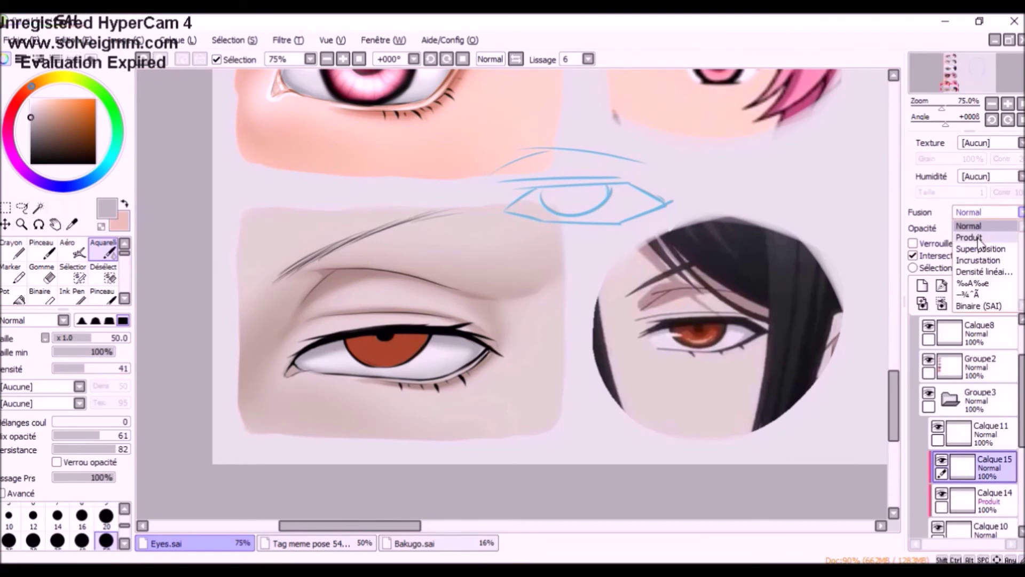
{"action": "left_click", "coordinate": [979, 238]}
{"action": "left_click", "coordinate": [103, 296]}
{"action": "left_click_drag", "start_coordinate": [374, 342], "coordinate": [490, 362]}
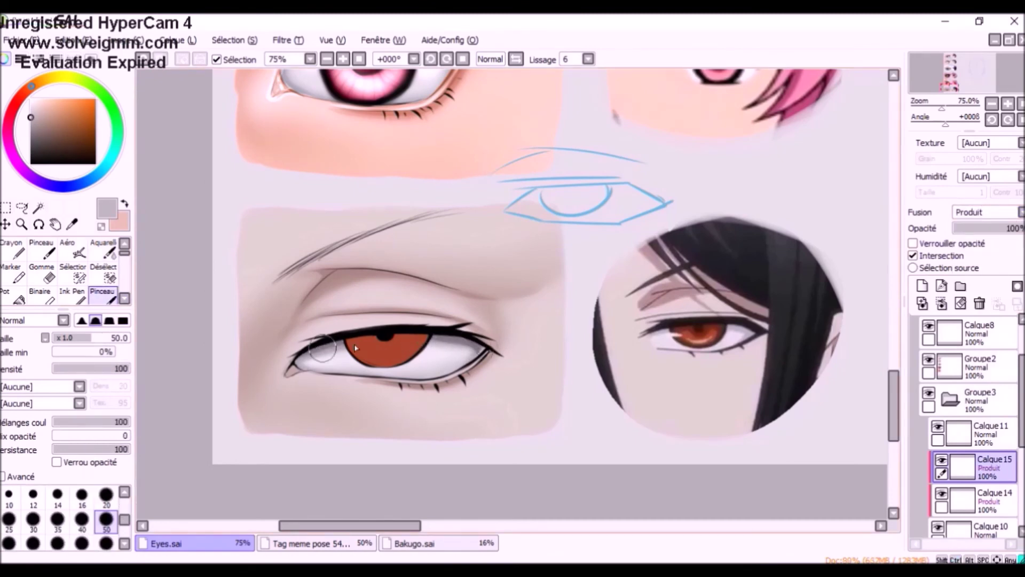
{"action": "left_click", "coordinate": [110, 247]}
{"action": "left_click", "coordinate": [107, 516]}
{"action": "key", "text": "v"}
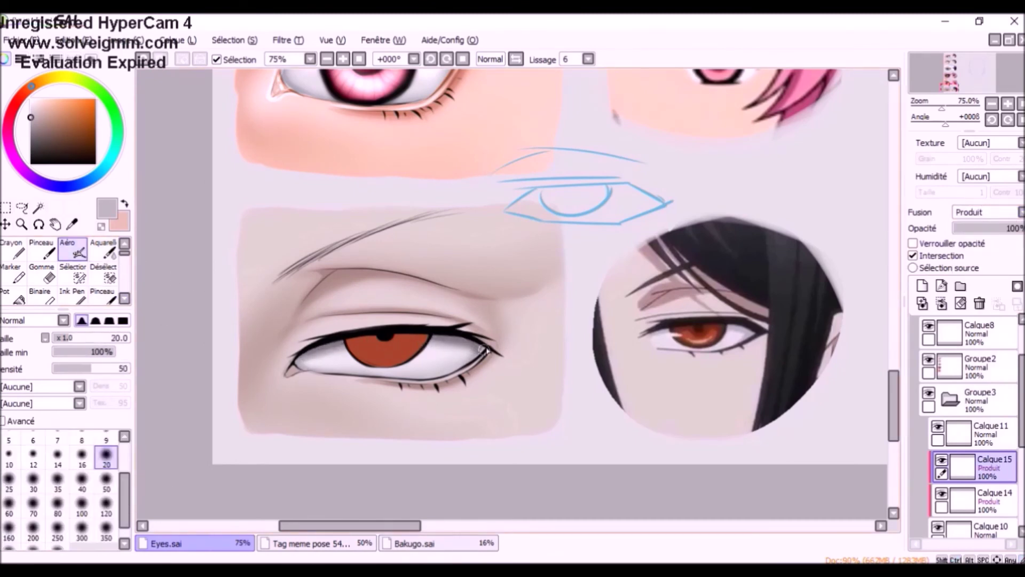
Paint the eye white's lower outer corner gray on Calque10 and airbrush darker gray shading on Calque15 at size 20
{"action": "left_click", "coordinate": [993, 529]}
{"action": "left_click", "coordinate": [103, 297]}
{"action": "left_click_drag", "start_coordinate": [445, 380], "coordinate": [489, 351]}
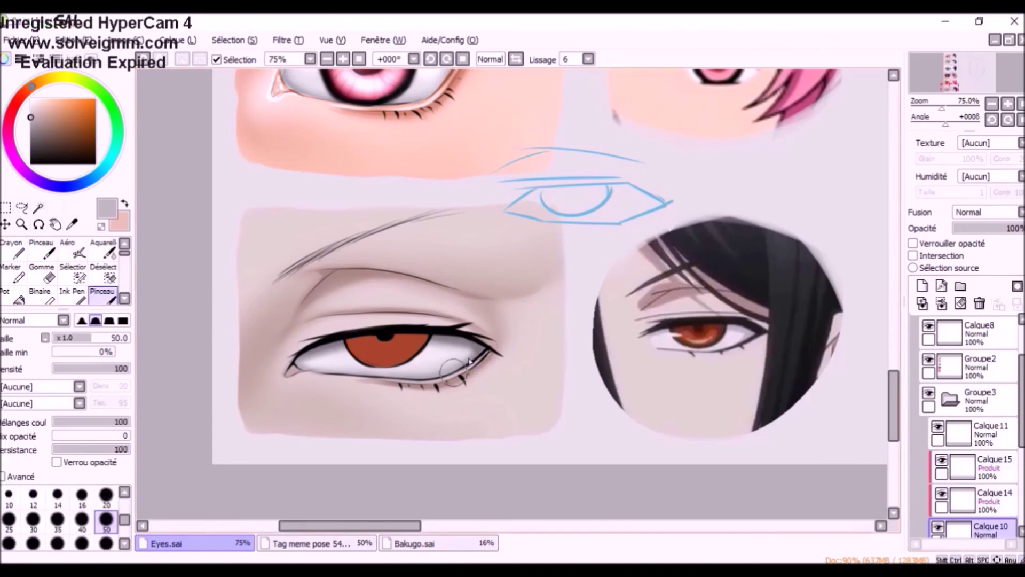
{"action": "left_click", "coordinate": [994, 467]}
{"action": "left_click", "coordinate": [30, 141]}
{"action": "left_click", "coordinate": [73, 248]}
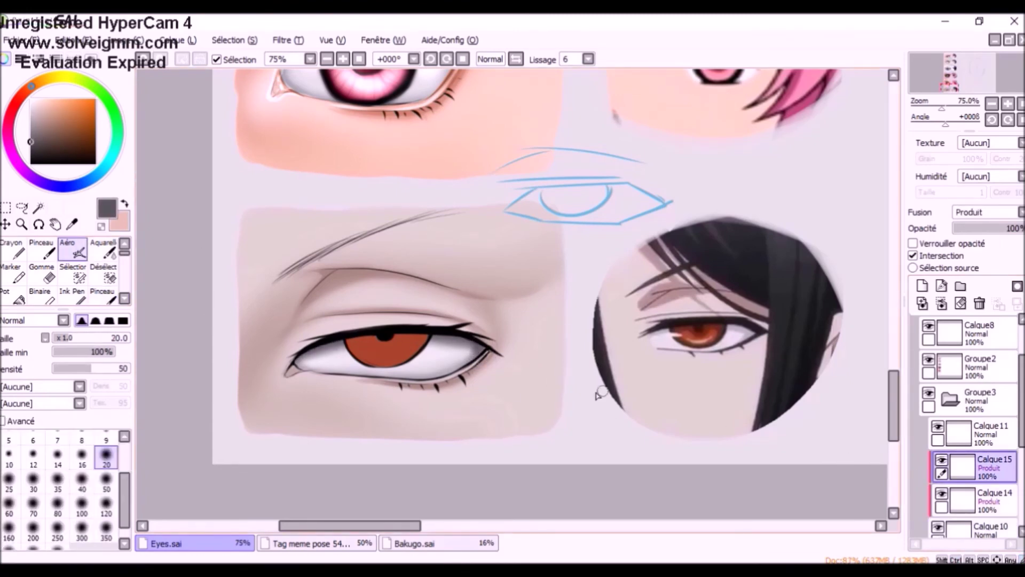
Add a layer above Calque11 with Intersection and the Produit blending mode, and sample the iris's red-brown color
{"action": "left_click", "coordinate": [991, 434]}
{"action": "left_click", "coordinate": [923, 286]}
{"action": "left_click", "coordinate": [913, 256]}
{"action": "left_click", "coordinate": [72, 225]}
{"action": "left_click", "coordinate": [407, 354]}
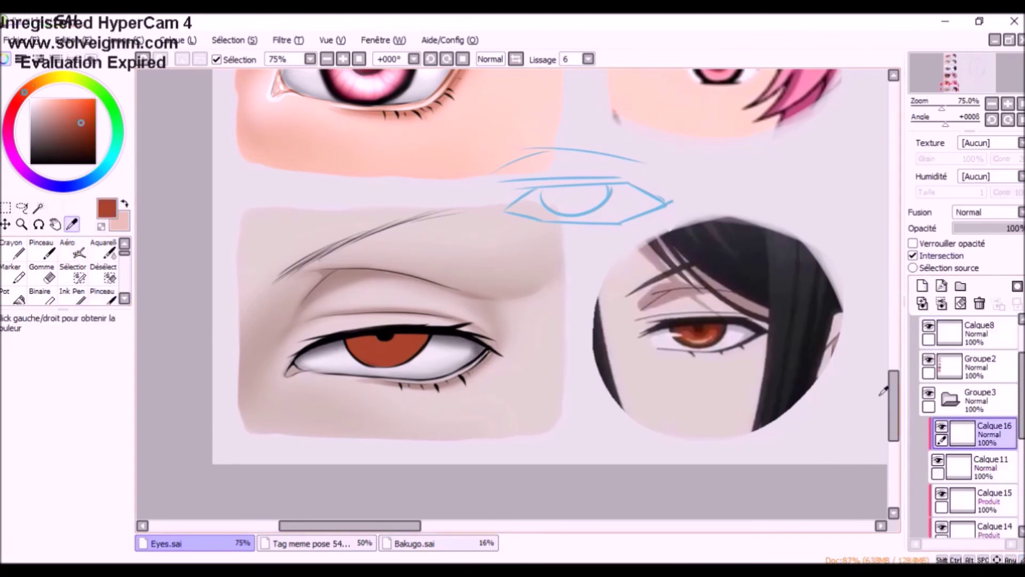
{"action": "left_click", "coordinate": [986, 212]}
{"action": "left_click", "coordinate": [977, 235]}
{"action": "left_click", "coordinate": [103, 296]}
Paint red-brown shadows around the iris's upper part and rim at size 20 and blend them with the Aquarelle brush
{"action": "mouse_move", "coordinate": [352, 342]}
{"action": "left_mouse_down"}
{"action": "mouse_move", "coordinate": [426, 336]}
{"action": "mouse_move", "coordinate": [408, 341]}
{"action": "left_mouse_up"}
{"action": "key", "text": "ctrl+z"}
{"action": "left_click_drag", "start_coordinate": [345, 345], "coordinate": [372, 366]}
{"action": "left_click", "coordinate": [107, 496]}
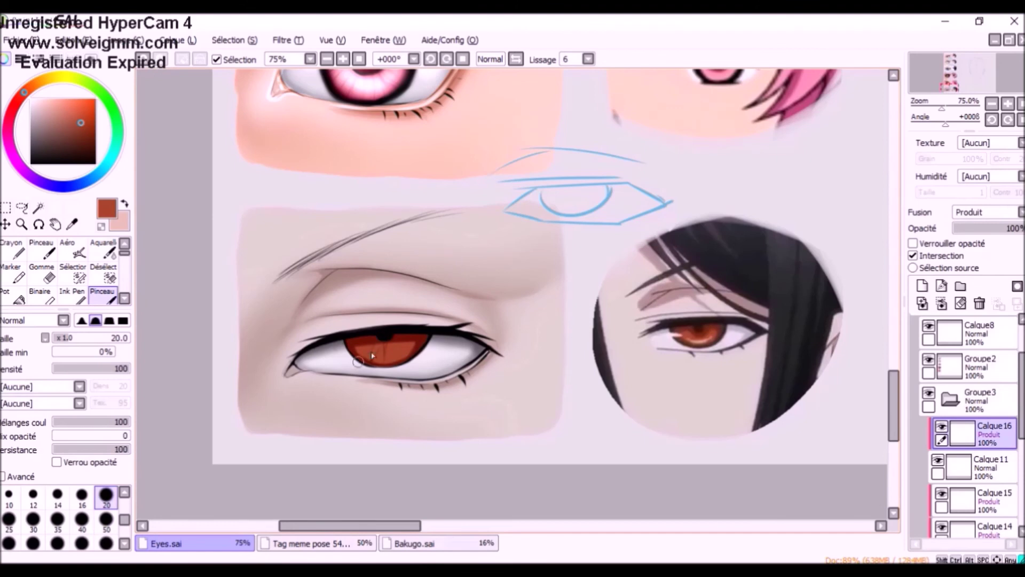
{"action": "key", "text": "c"}
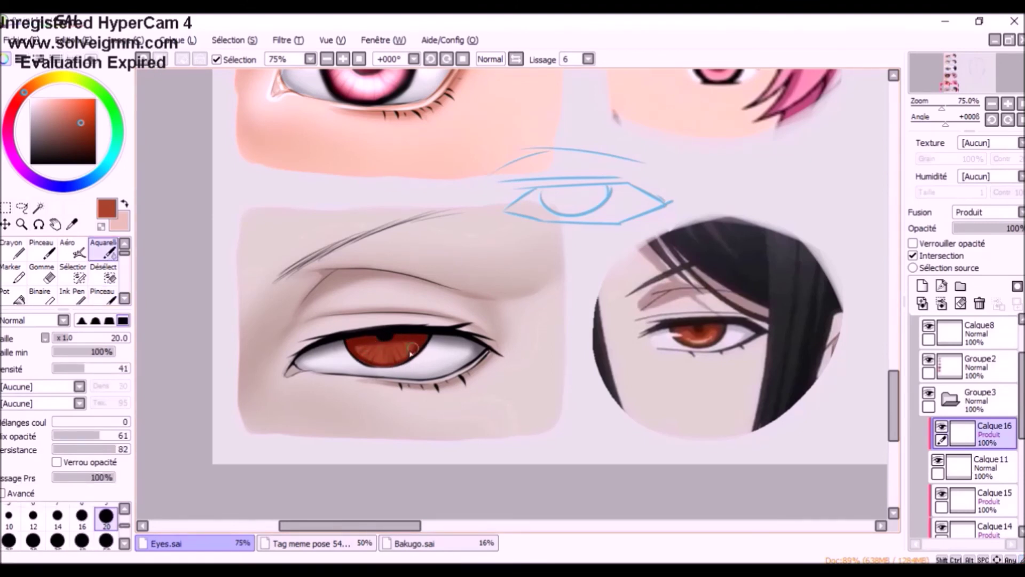
Add another clipped Produit layer over the iris and darken its upper part with the Pinceau, Aquarelle and Aéro brushes at size 20
{"action": "left_click", "coordinate": [922, 286]}
{"action": "left_click", "coordinate": [913, 256]}
{"action": "left_click", "coordinate": [986, 213]}
{"action": "left_click", "coordinate": [977, 237]}
{"action": "left_click", "coordinate": [102, 296]}
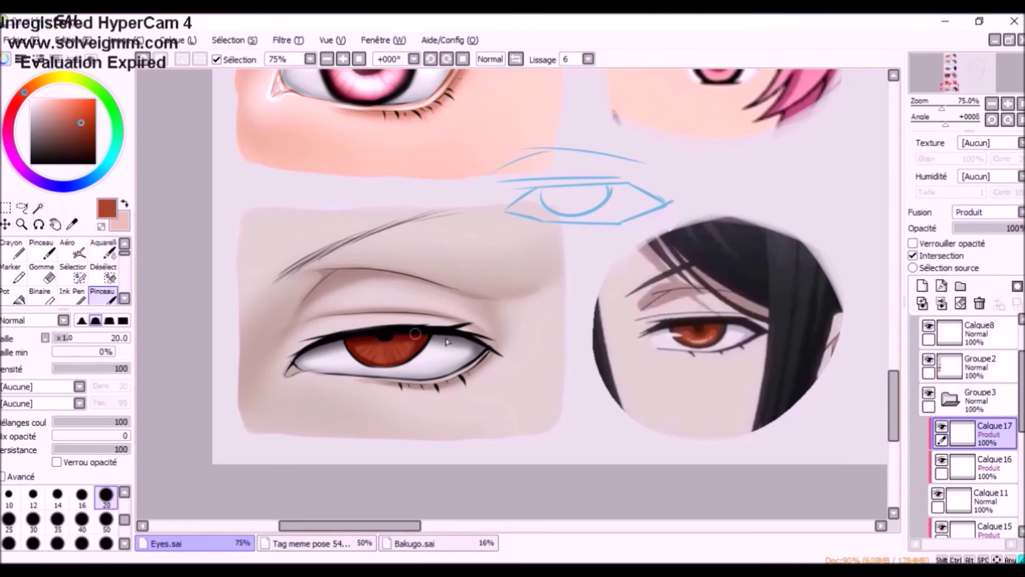
{"action": "key", "text": "c"}
{"action": "key", "text": "v"}
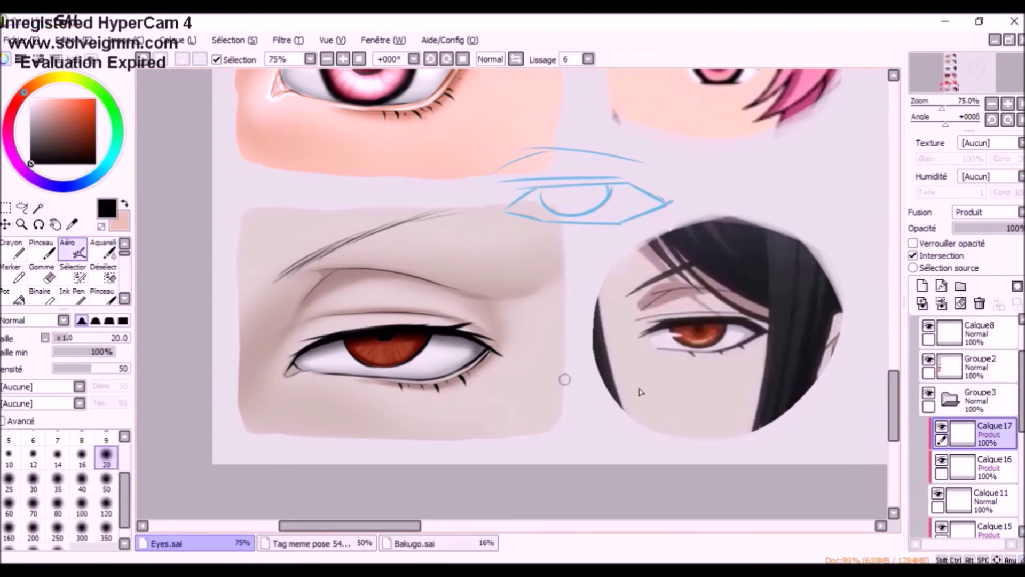
Add a layer above the Groupe2 line art and set up the airbrush in white at size 20
{"action": "left_click", "coordinate": [950, 399]}
{"action": "left_click", "coordinate": [980, 367]}
{"action": "left_click", "coordinate": [104, 249]}
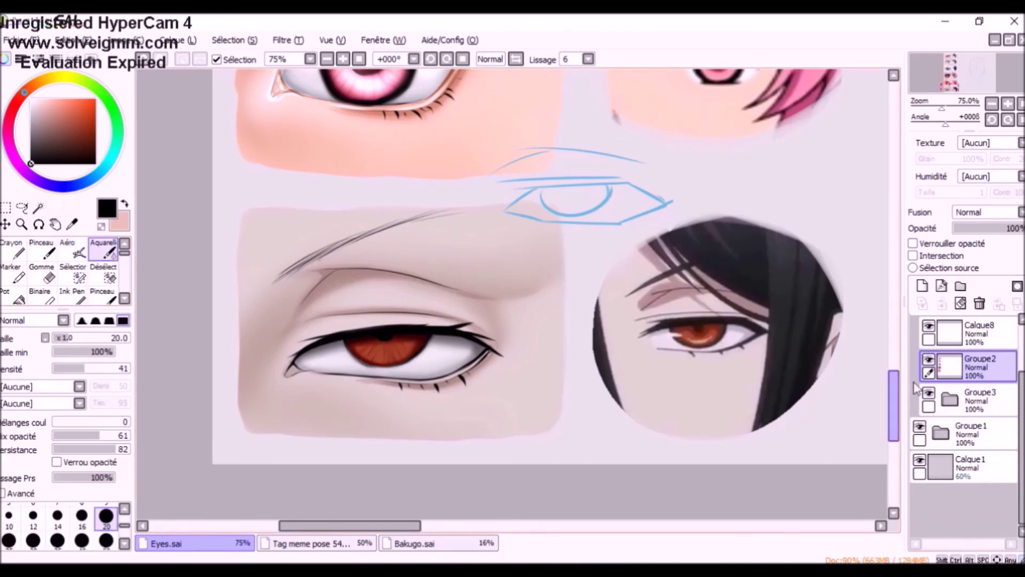
{"action": "left_click", "coordinate": [431, 341], "text": "ctrl+shift"}
{"action": "left_click", "coordinate": [634, 391], "text": "ctrl+shift"}
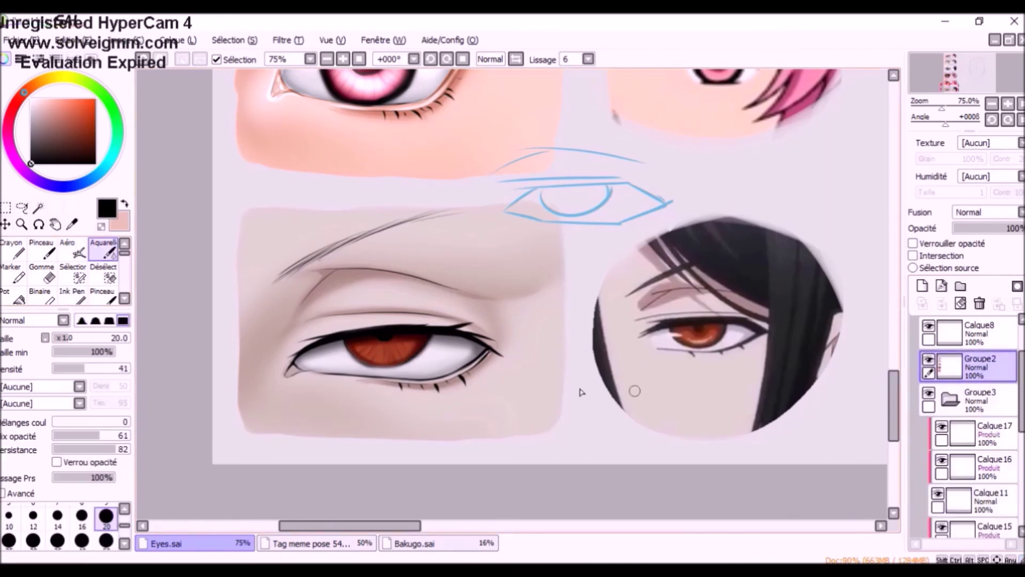
{"action": "left_click", "coordinate": [950, 399]}
{"action": "left_click", "coordinate": [922, 285]}
{"action": "left_click", "coordinate": [31, 100]}
{"action": "left_click", "coordinate": [72, 249]}
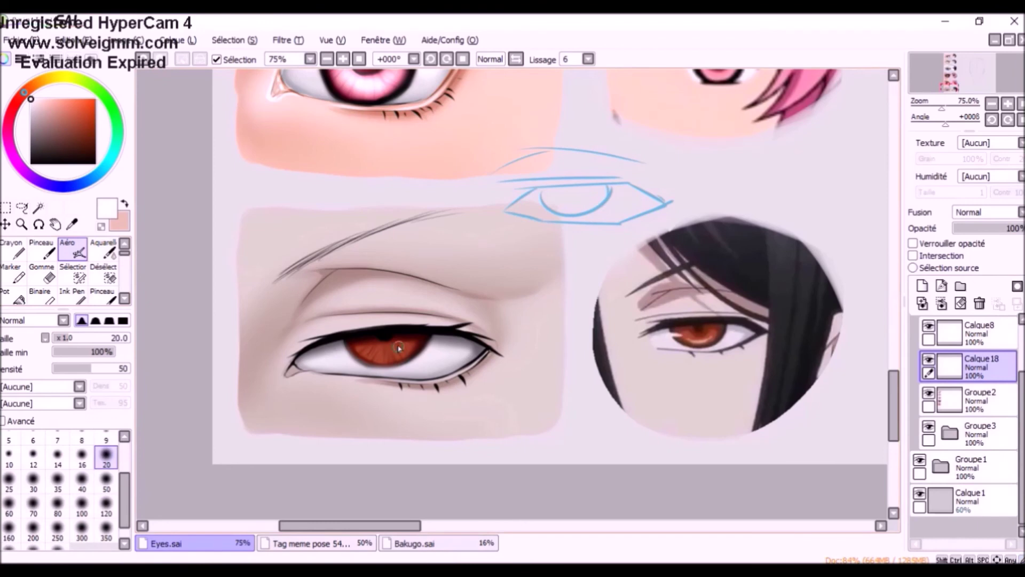
Set the new layer's blending mode to Densité linéaire and add a glow inside the iris with a white highlight across its inner edge
{"action": "left_click", "coordinate": [1005, 214]}
{"action": "left_click", "coordinate": [982, 291]}
{"action": "key", "text": "ctrl+z"}
{"action": "mouse_move", "coordinate": [366, 350]}
{"action": "left_mouse_down"}
{"action": "mouse_move", "coordinate": [398, 347]}
{"action": "mouse_move", "coordinate": [335, 348]}
{"action": "left_mouse_up"}
{"action": "left_click", "coordinate": [105, 300]}
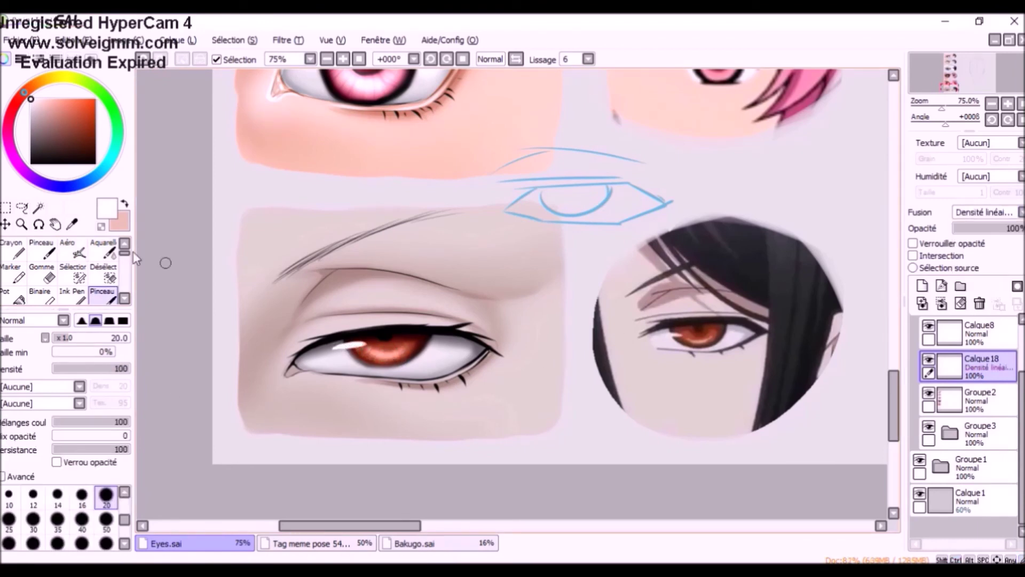
Blend the iris highlight into the eye and add white highlights on the eye white and the inner corner
{"action": "key", "text": "c"}
{"action": "key", "text": "v"}
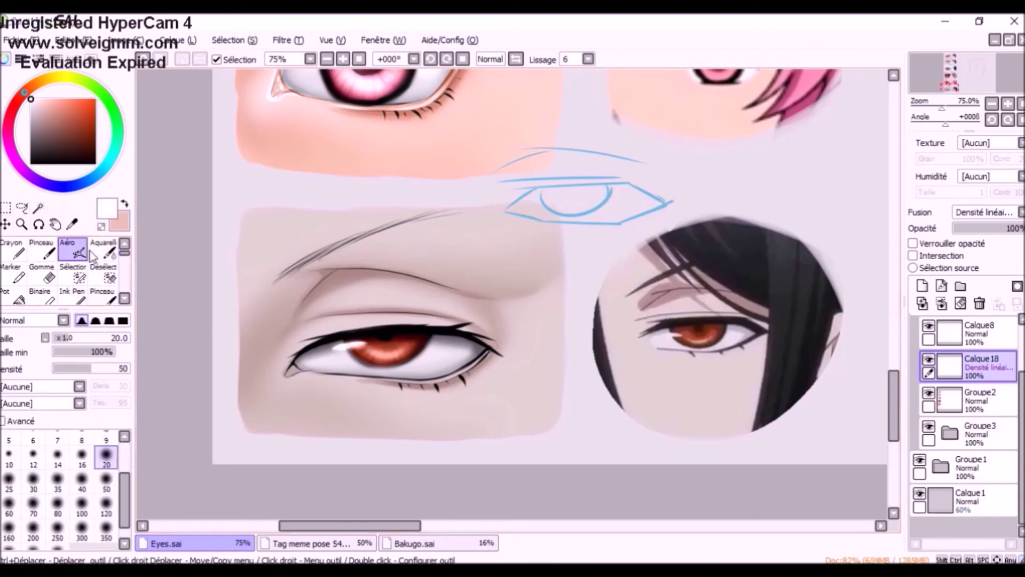
{"action": "key", "text": "b"}
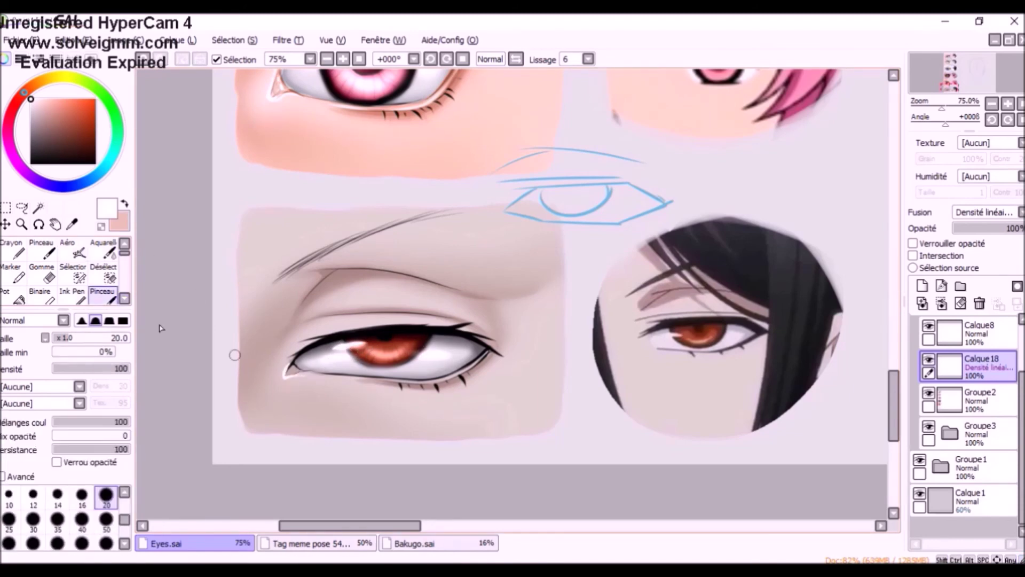
Add a clipped layer directly above the skin shadow layer Calque13 inside Groupe3
{"action": "left_click", "coordinate": [981, 400]}
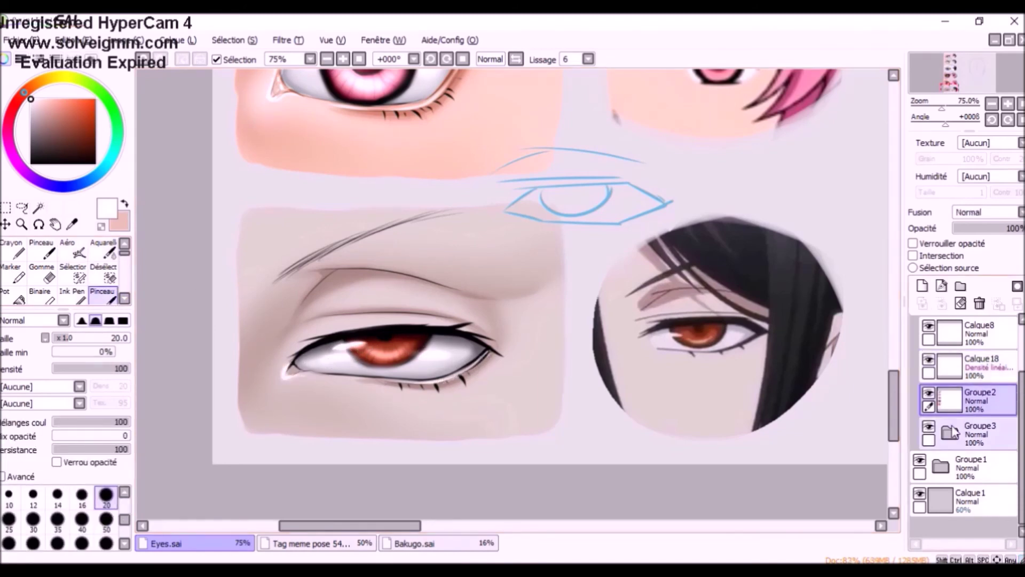
{"action": "left_click", "coordinate": [950, 433]}
{"action": "left_click_drag", "start_coordinate": [1021, 382], "coordinate": [1020, 474]}
{"action": "left_click", "coordinate": [991, 462]}
{"action": "left_click", "coordinate": [992, 393]}
{"action": "left_click", "coordinate": [921, 286]}
Airbrush white light onto the brow bone and lid at size 120, and brighten the surrounding skin at sizes 350 and 120
{"action": "left_click", "coordinate": [73, 248]}
{"action": "left_click", "coordinate": [106, 507]}
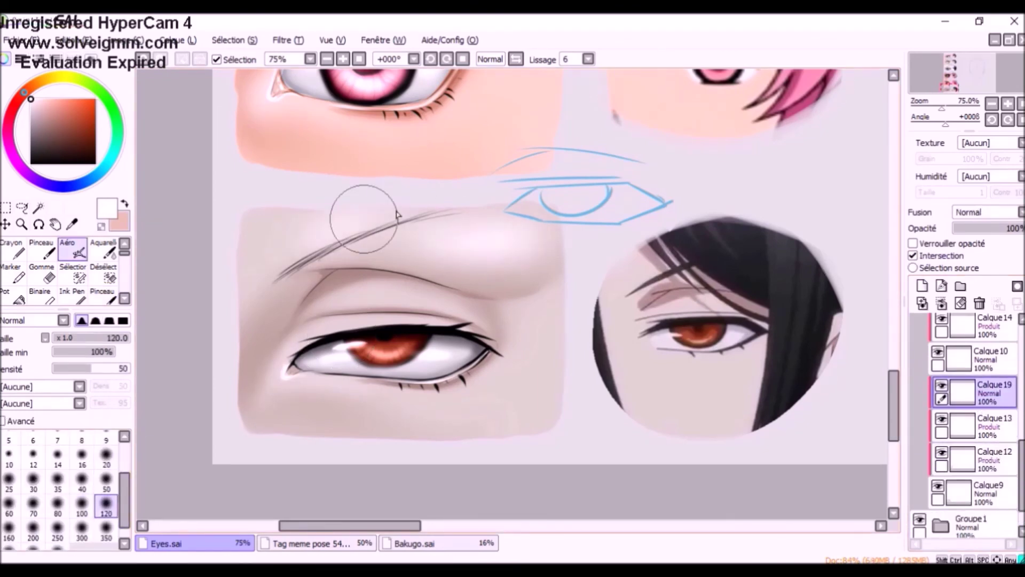
{"action": "left_click", "coordinate": [106, 530]}
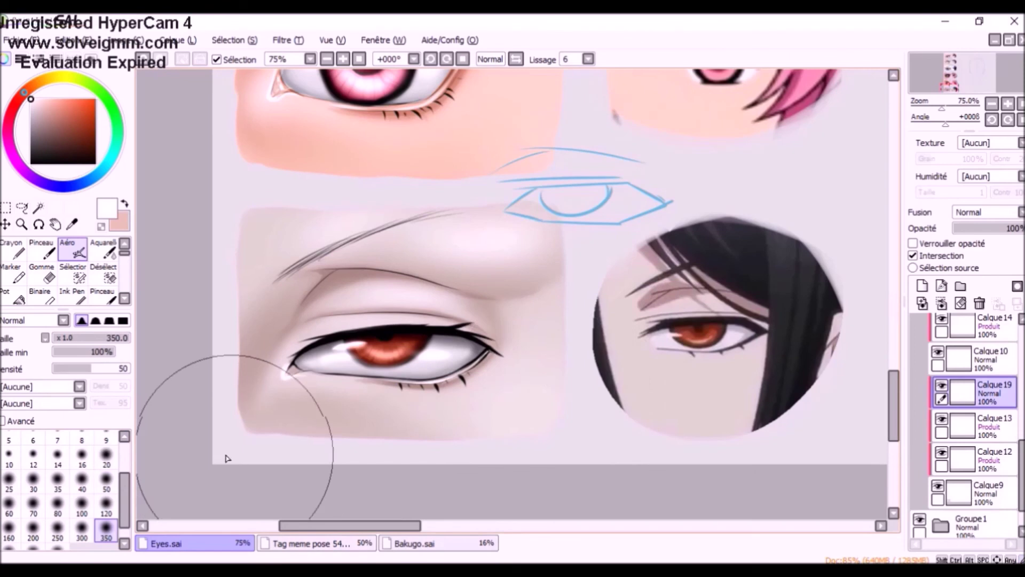
{"action": "left_click", "coordinate": [106, 480]}
{"action": "left_click", "coordinate": [107, 504]}
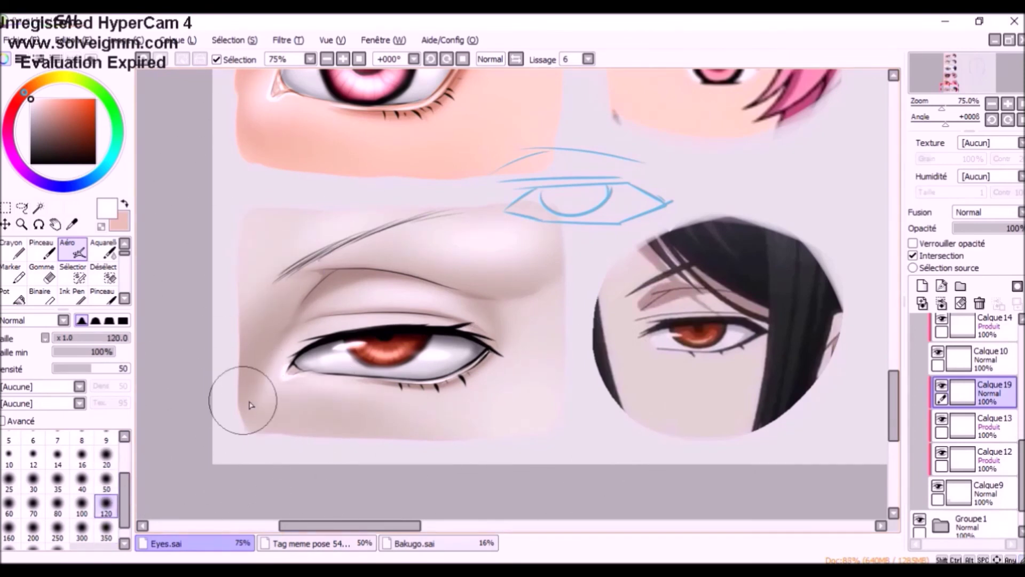
Add a layer clipped to the Groupe2 line art and recolor the crease and lid lines with brown sampled from the crease
{"action": "left_click_drag", "start_coordinate": [1021, 451], "coordinate": [1021, 375]}
{"action": "left_click", "coordinate": [950, 374]}
{"action": "left_click", "coordinate": [977, 347]}
{"action": "left_click", "coordinate": [922, 285]}
{"action": "left_click", "coordinate": [912, 256]}
{"action": "key", "text": "alt"}
{"action": "left_click", "coordinate": [431, 255], "text": "alt"}
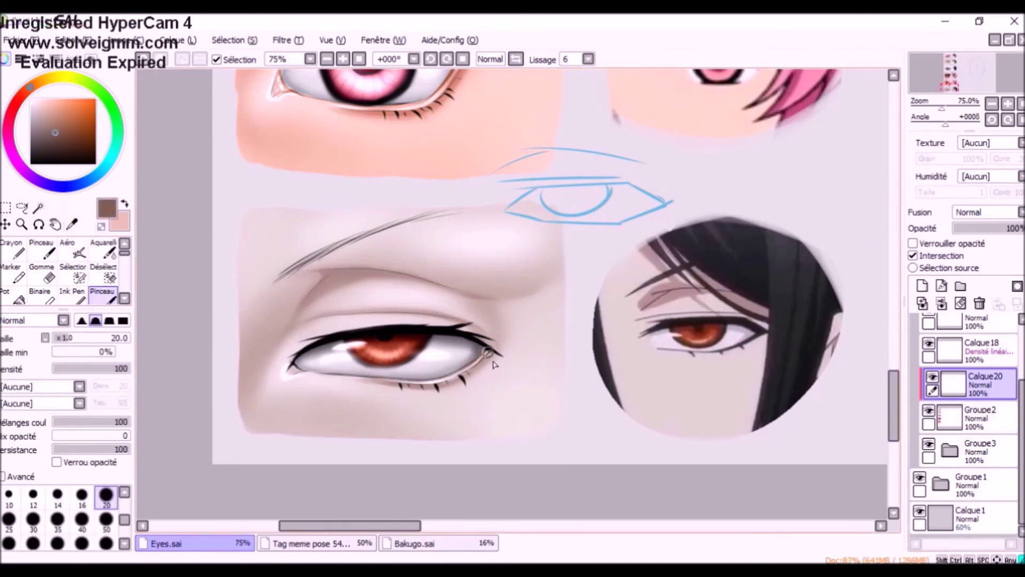
Adjust the hue and saturation of the brown line coloring on Calque20
{"action": "key", "text": "ctrl+u"}
{"action": "left_click_drag", "start_coordinate": [351, 474], "coordinate": [384, 474]}
{"action": "left_click_drag", "start_coordinate": [350, 497], "coordinate": [359, 499]}
{"action": "left_click", "coordinate": [384, 524]}
Draw black eyebrow hairs on the Groupe2 layer at brush size 9, and trim the strokes with the eraser
{"action": "left_click", "coordinate": [977, 419]}
{"action": "left_click", "coordinate": [95, 163]}
{"action": "scroll", "coordinate": [106, 499], "scroll_direction": "up", "scroll_amount": 1}
{"action": "left_click", "coordinate": [106, 496]}
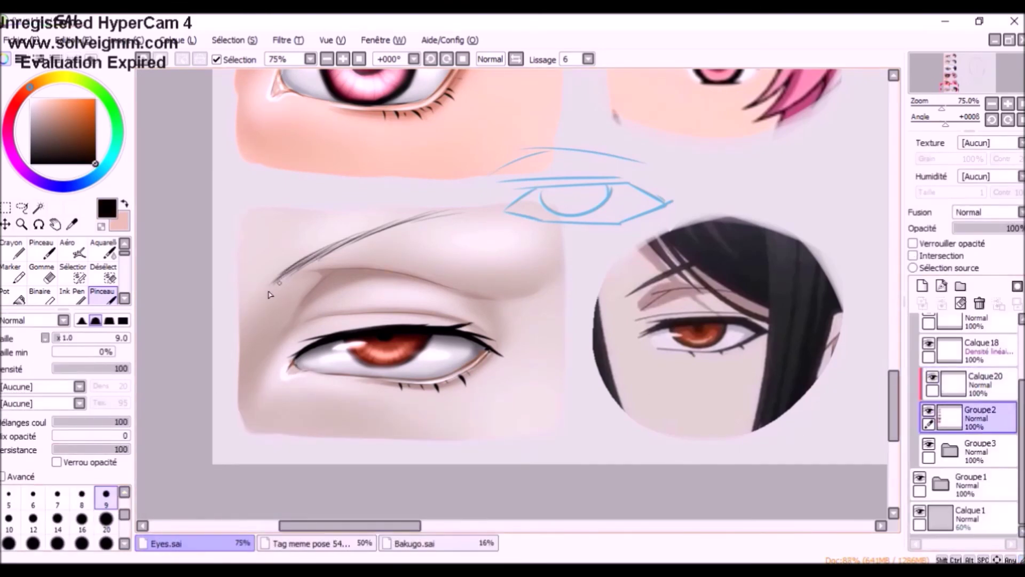
{"action": "key", "text": "ctrl"}
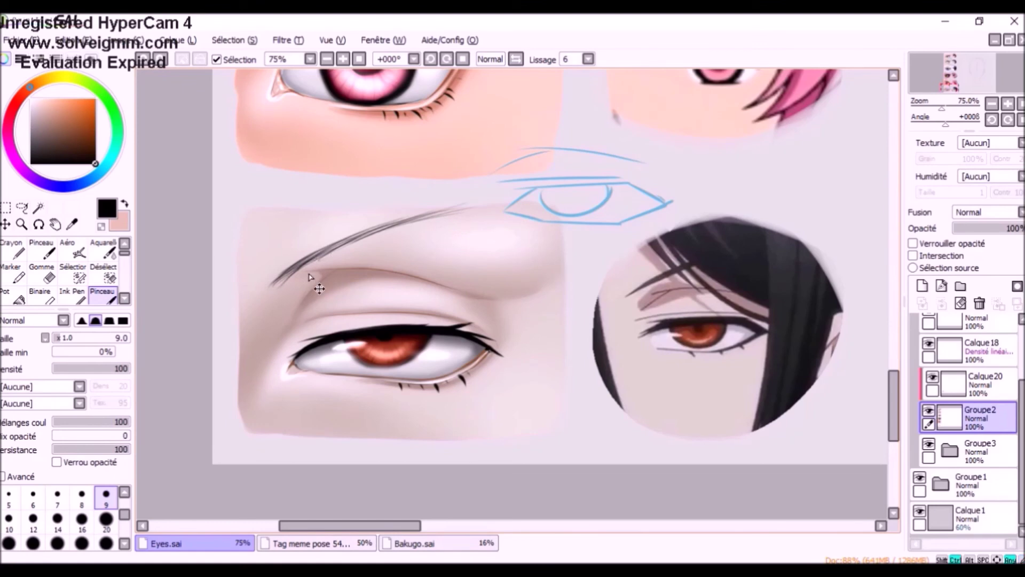
{"action": "left_click_drag", "start_coordinate": [314, 256], "coordinate": [460, 205]}
{"action": "key", "text": "ctrl+z"}
{"action": "left_click_drag", "start_coordinate": [368, 229], "coordinate": [473, 204]}
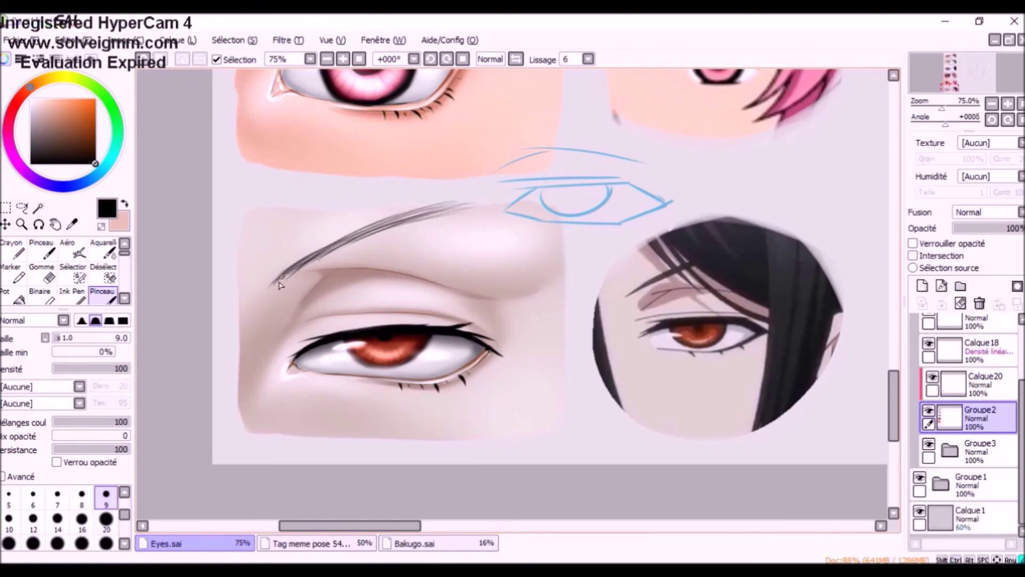
{"action": "left_click_drag", "start_coordinate": [325, 250], "coordinate": [462, 207]}
{"action": "key", "text": "e"}
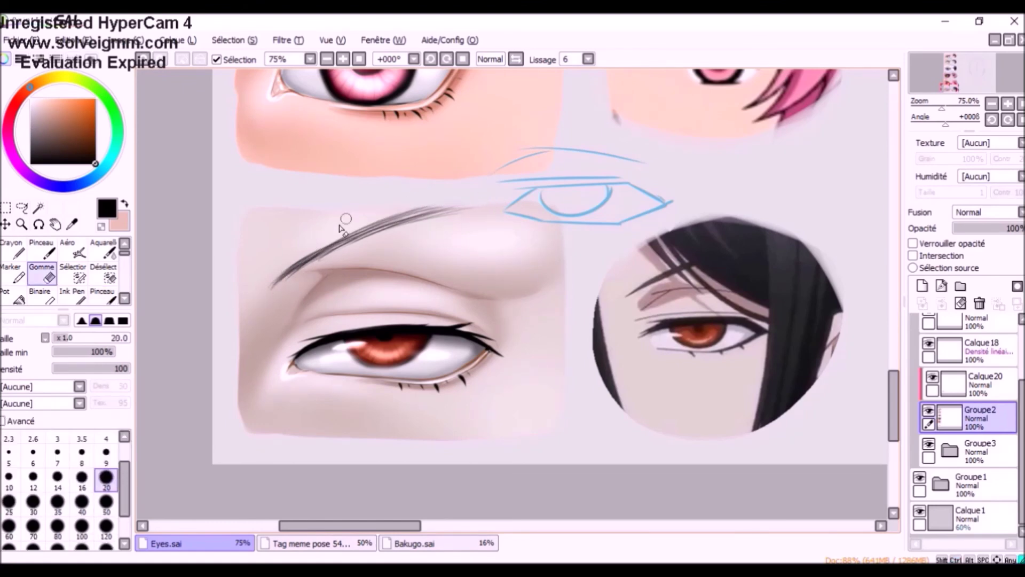
{"action": "key", "text": "e"}
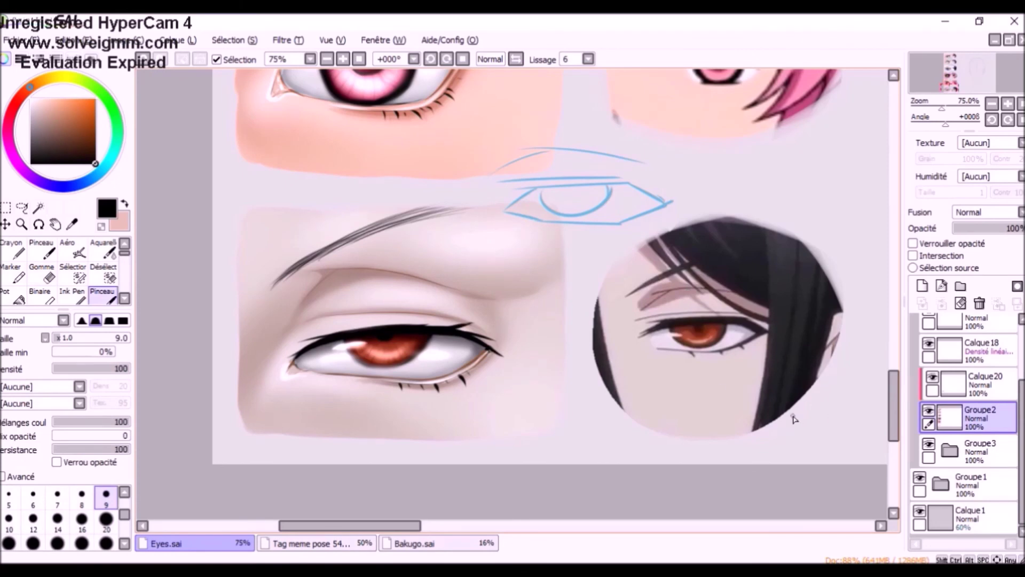
Merge the finished eye's layers down one after another, including Calque20, Calque18 and Groupe2, into Groupe3
{"action": "left_click", "coordinate": [988, 385]}
{"action": "key", "text": "e"}
{"action": "key", "text": "e"}
{"action": "scroll", "coordinate": [703, 396], "scroll_direction": "down", "scroll_amount": 3}
{"action": "left_click_drag", "start_coordinate": [768, 208], "coordinate": [546, 332]}
{"action": "left_click_drag", "start_coordinate": [555, 296], "coordinate": [562, 336]}
{"action": "left_click_drag", "start_coordinate": [531, 258], "coordinate": [552, 336]}
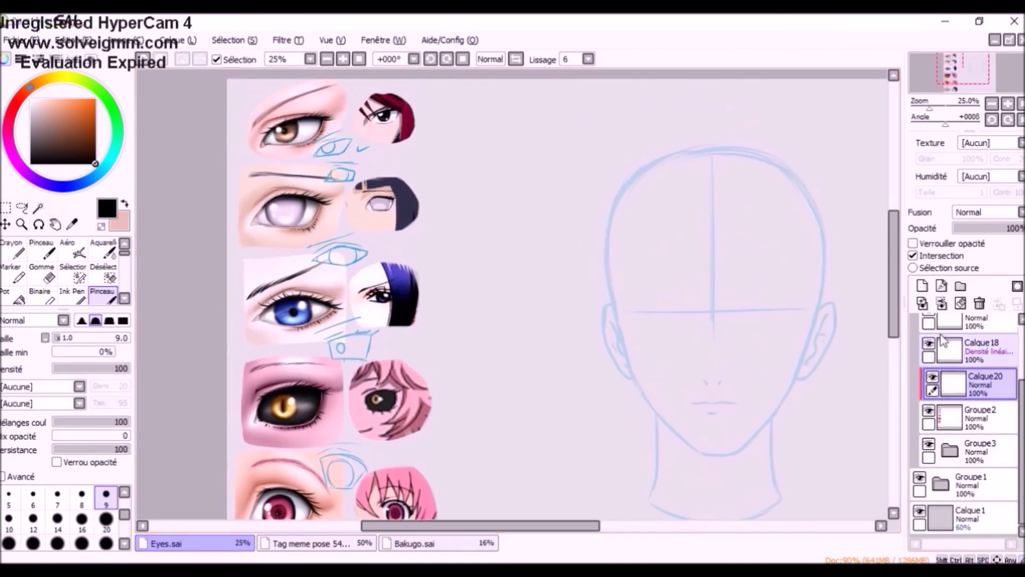
{"action": "left_click", "coordinate": [941, 303]}
{"action": "left_click", "coordinate": [980, 416]}
{"action": "left_click", "coordinate": [941, 303]}
{"action": "left_click", "coordinate": [980, 384]}
{"action": "left_click", "coordinate": [941, 303]}
{"action": "left_click", "coordinate": [981, 356]}
{"action": "left_click", "coordinate": [941, 303]}
Open a second view of Eyes.sai and turn the canvas views into floating windows
{"action": "left_click_drag", "start_coordinate": [894, 325], "coordinate": [895, 374]}
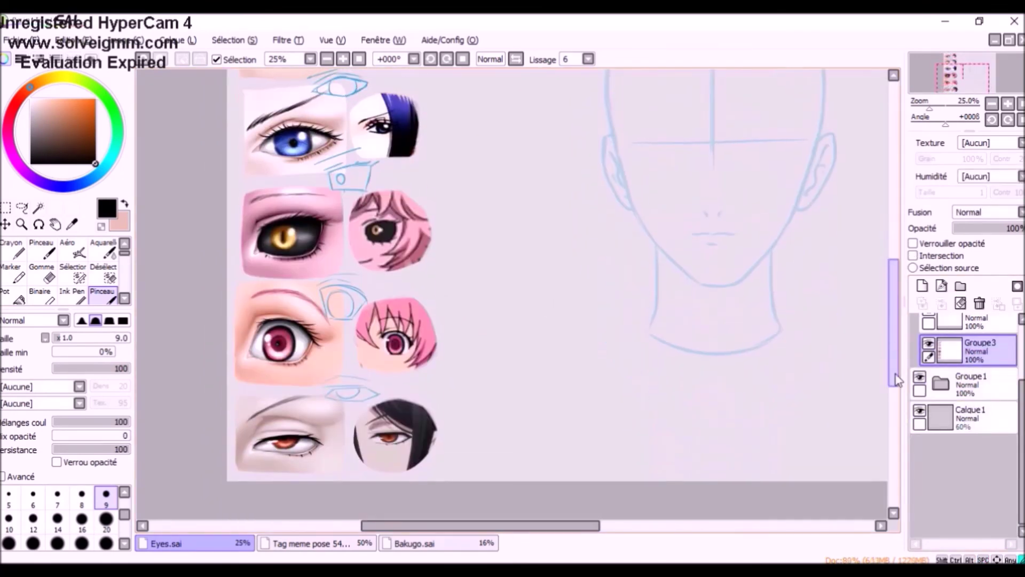
{"action": "scroll", "coordinate": [841, 375], "scroll_direction": "up", "scroll_amount": 5}
{"action": "left_click_drag", "start_coordinate": [894, 315], "coordinate": [902, 357]}
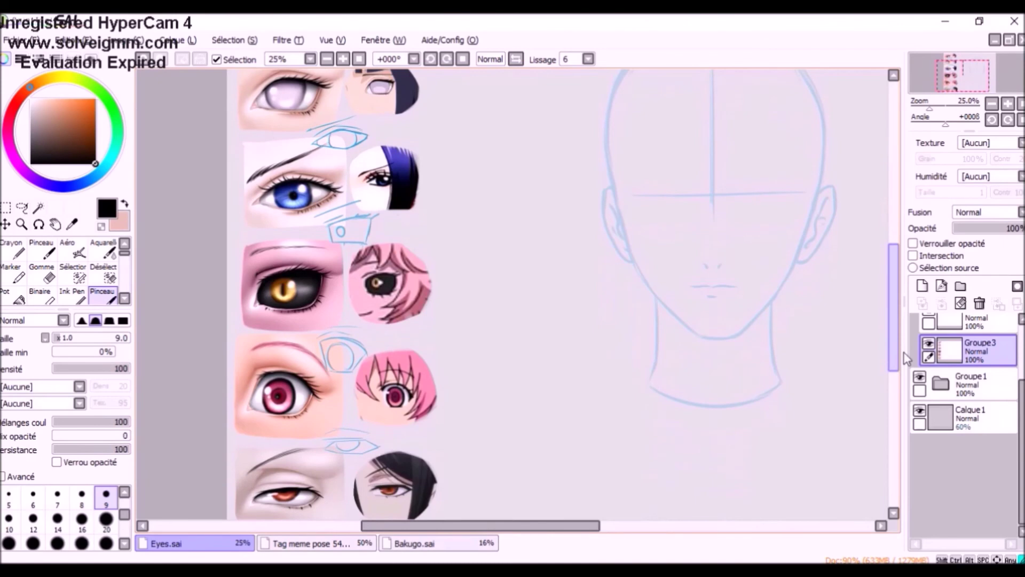
{"action": "left_click_drag", "start_coordinate": [851, 314], "coordinate": [656, 414]}
{"action": "left_click", "coordinate": [332, 41]}
{"action": "left_click", "coordinate": [357, 58]}
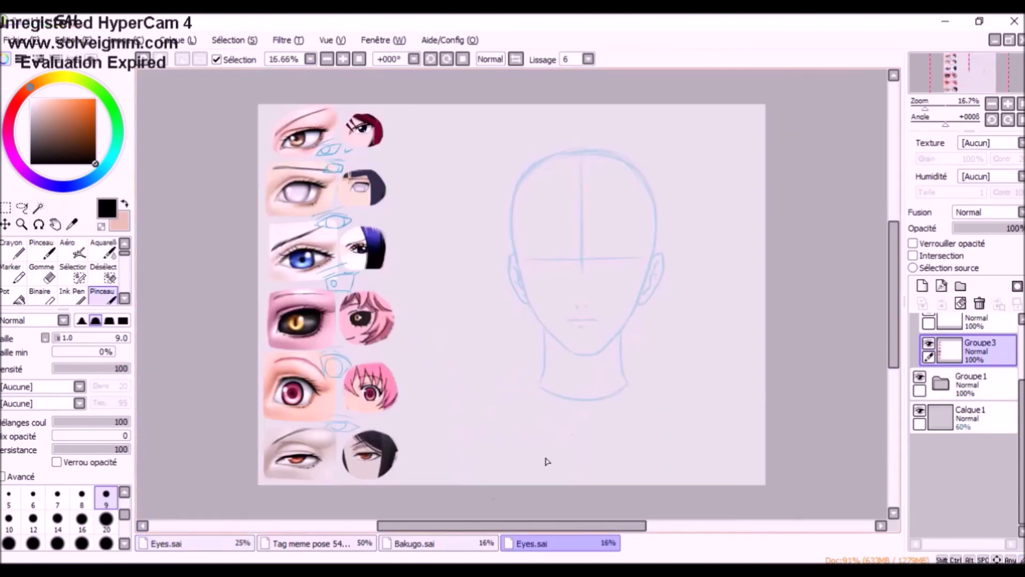
{"action": "left_click", "coordinate": [1009, 41]}
Shape the second view into a tall narrow strip framing only the column of painted eyes and references
{"action": "left_click", "coordinate": [195, 543]}
{"action": "left_click_drag", "start_coordinate": [459, 104], "coordinate": [454, 106]}
{"action": "left_click", "coordinate": [633, 250]}
{"action": "left_click_drag", "start_coordinate": [677, 265], "coordinate": [349, 265]}
{"action": "left_click_drag", "start_coordinate": [280, 80], "coordinate": [837, 73]}
{"action": "left_click_drag", "start_coordinate": [800, 482], "coordinate": [768, 483]}
{"action": "left_click_drag", "start_coordinate": [834, 491], "coordinate": [838, 530]}
{"action": "left_click_drag", "start_coordinate": [693, 324], "coordinate": [719, 325]}
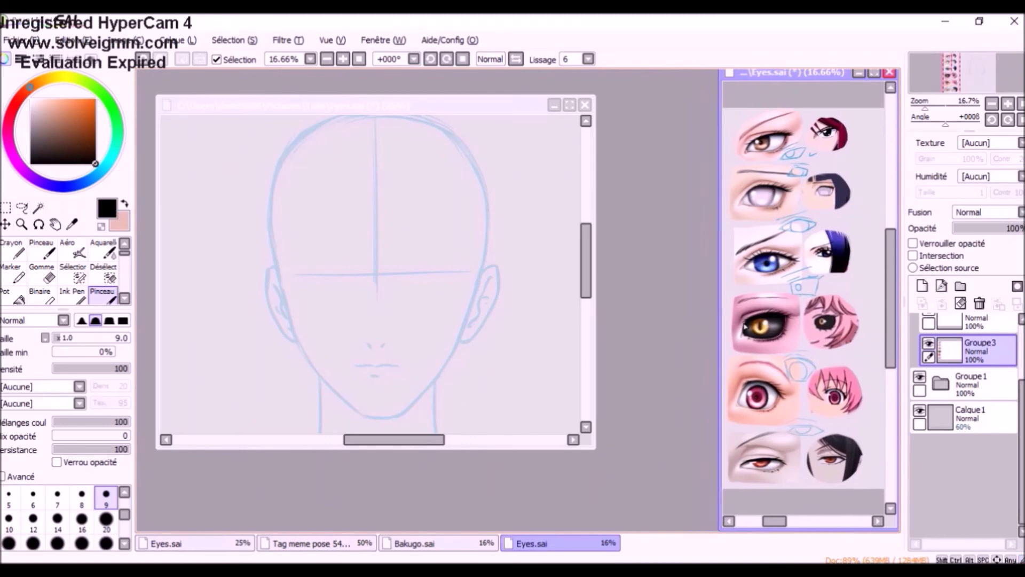
Enlarge the main view to fill the space beside the reference strip, with the blue head sketch centred
{"action": "left_click_drag", "start_coordinate": [924, 108], "coordinate": [927, 111]}
{"action": "left_click_drag", "start_coordinate": [595, 449], "coordinate": [704, 530]}
{"action": "left_click_drag", "start_coordinate": [471, 107], "coordinate": [449, 67]}
{"action": "left_click_drag", "start_coordinate": [686, 487], "coordinate": [730, 553]}
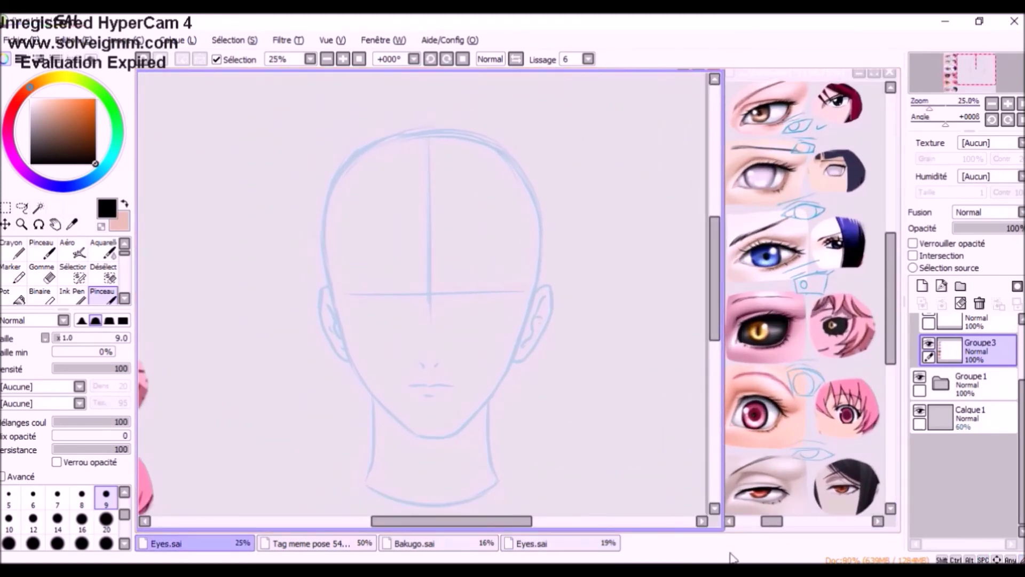
Collapse the layer folder, add a new layer above Calque7, and set a pure red brush at size 20
{"action": "left_click_drag", "start_coordinate": [1021, 404], "coordinate": [1021, 350]}
{"action": "left_click", "coordinate": [941, 365]}
{"action": "left_click", "coordinate": [969, 330]}
{"action": "left_click", "coordinate": [922, 286]}
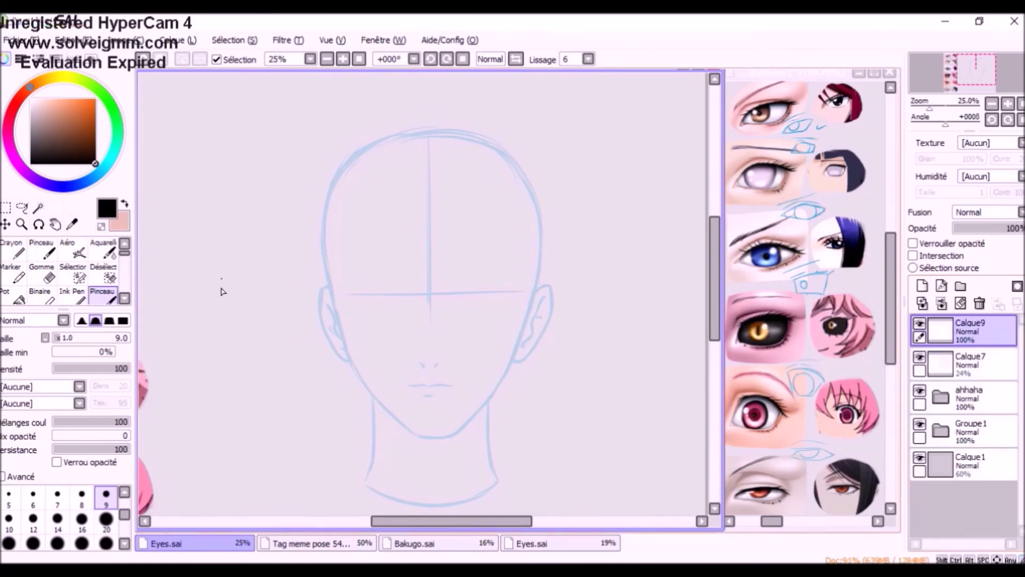
{"action": "left_click", "coordinate": [21, 98]}
{"action": "left_click_drag", "start_coordinate": [37, 103], "coordinate": [95, 100]}
{"action": "left_click", "coordinate": [106, 519]}
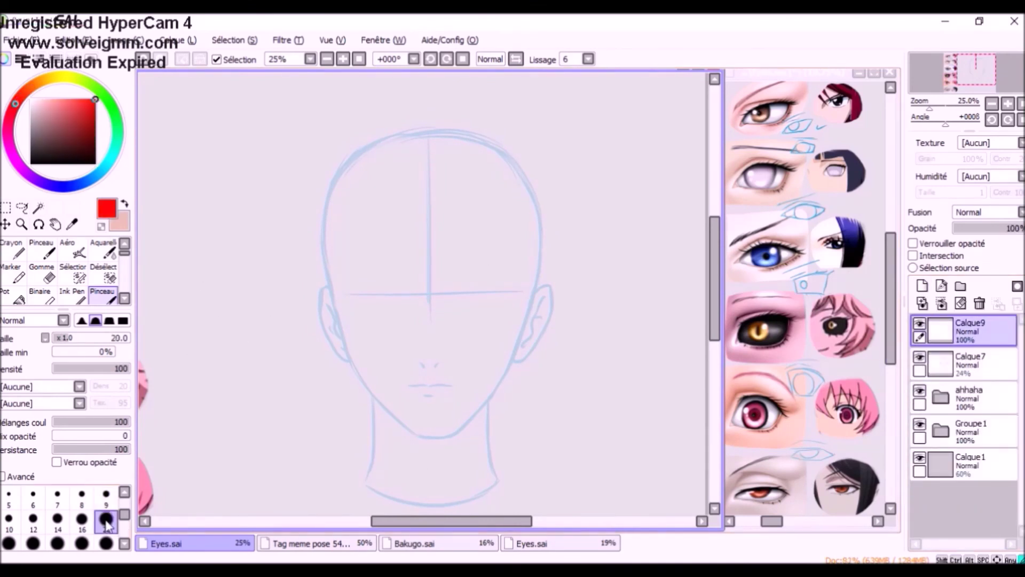
Draw red eye-placement guides on the face: a horizontal line below the blue eye line and vertical dividers marking each eye's width
{"action": "left_click_drag", "start_coordinate": [462, 265], "coordinate": [461, 350]}
{"action": "left_click_drag", "start_coordinate": [342, 316], "coordinate": [550, 315]}
{"action": "key", "text": "ctrl+z"}
{"action": "left_click_drag", "start_coordinate": [341, 321], "coordinate": [528, 319]}
{"action": "key", "text": "ctrl+z"}
{"action": "key", "text": "e"}
{"action": "mouse_move", "coordinate": [462, 327]}
{"action": "left_mouse_down"}
{"action": "mouse_move", "coordinate": [466, 253]}
{"action": "mouse_move", "coordinate": [462, 348]}
{"action": "left_mouse_up"}
{"action": "key", "text": "e"}
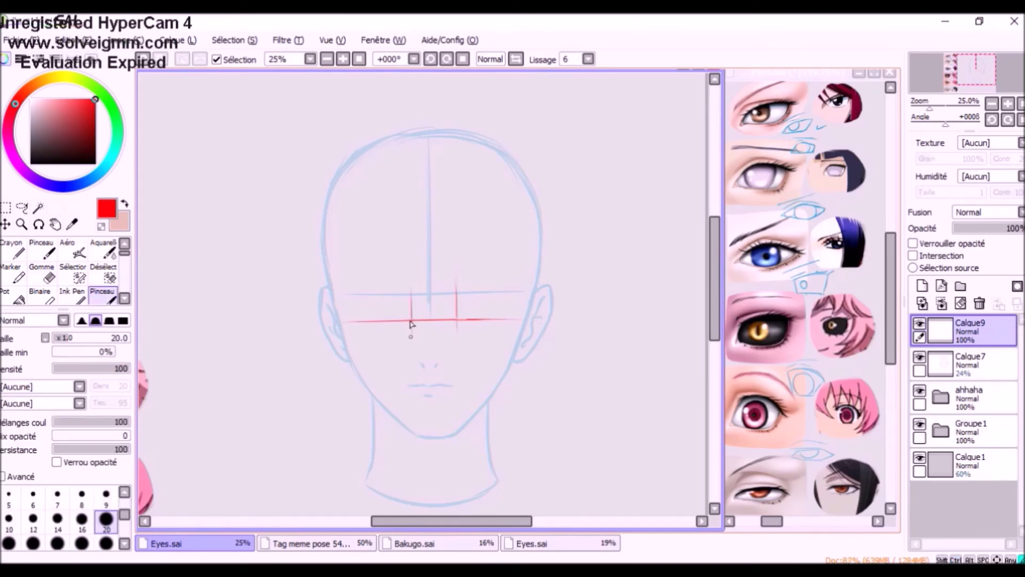
{"action": "key", "text": "ctrl+z"}
{"action": "left_click_drag", "start_coordinate": [409, 291], "coordinate": [410, 325]}
{"action": "key", "text": "ctrl+z"}
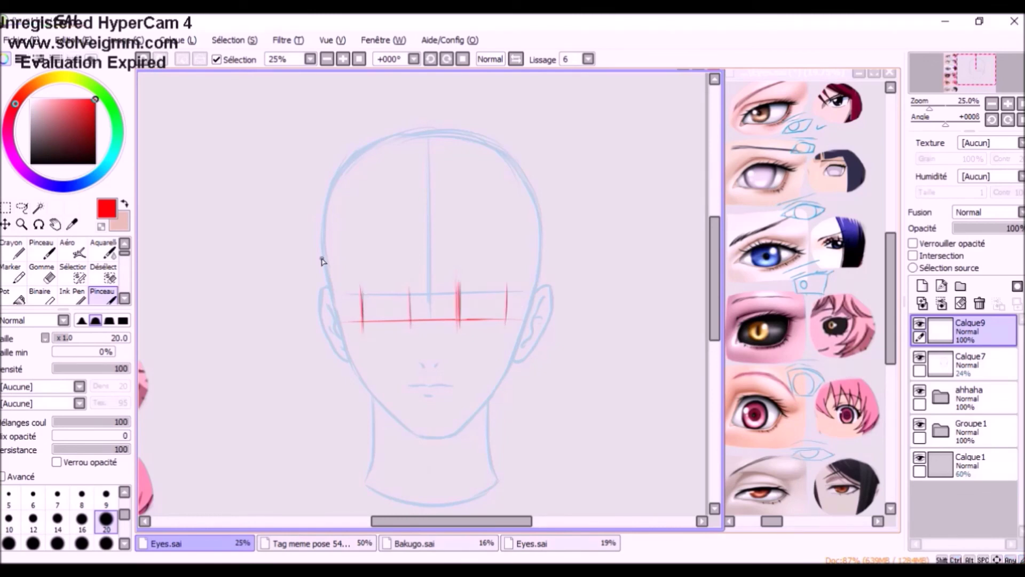
Lower the guide layer's opacity to 32% and add a new layer above it
{"action": "left_click_drag", "start_coordinate": [989, 228], "coordinate": [976, 228]}
{"action": "left_click", "coordinate": [922, 286]}
{"action": "scroll", "coordinate": [487, 311], "scroll_direction": "up", "scroll_amount": 1}
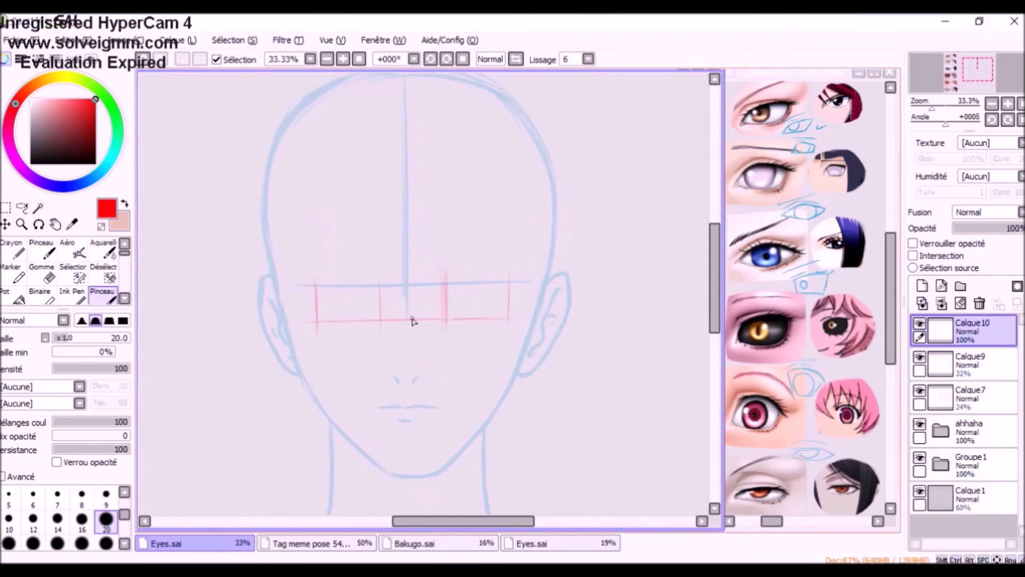
Sketch the almond outline of the face's right-hand eye in red within its guide box
{"action": "key", "text": "ctrl+z"}
{"action": "left_click_drag", "start_coordinate": [440, 309], "coordinate": [473, 295]}
{"action": "key", "text": "ctrl+z"}
{"action": "key", "text": "ctrl+z"}
{"action": "key", "text": "ctrl+z"}
{"action": "mouse_move", "coordinate": [441, 309]}
{"action": "left_mouse_down"}
{"action": "mouse_move", "coordinate": [476, 295]}
{"action": "mouse_move", "coordinate": [454, 297]}
{"action": "mouse_move", "coordinate": [501, 292]}
{"action": "left_mouse_up"}
{"action": "key", "text": "ctrl+z"}
{"action": "left_click_drag", "start_coordinate": [441, 312], "coordinate": [457, 317]}
{"action": "key", "text": "ctrl+z"}
{"action": "mouse_move", "coordinate": [508, 297]}
{"action": "left_mouse_down"}
{"action": "mouse_move", "coordinate": [478, 321]}
{"action": "mouse_move", "coordinate": [468, 319]}
{"action": "mouse_move", "coordinate": [505, 302]}
{"action": "mouse_move", "coordinate": [489, 318]}
{"action": "mouse_move", "coordinate": [511, 298]}
{"action": "mouse_move", "coordinate": [447, 312]}
{"action": "left_mouse_up"}
{"action": "key", "text": "ctrl+z"}
{"action": "key", "text": "ctrl+z"}
{"action": "key", "text": "ctrl+z"}
{"action": "key", "text": "ctrl+z"}
{"action": "left_click_drag", "start_coordinate": [508, 296], "coordinate": [485, 293]}
{"action": "key", "text": "ctrl+z"}
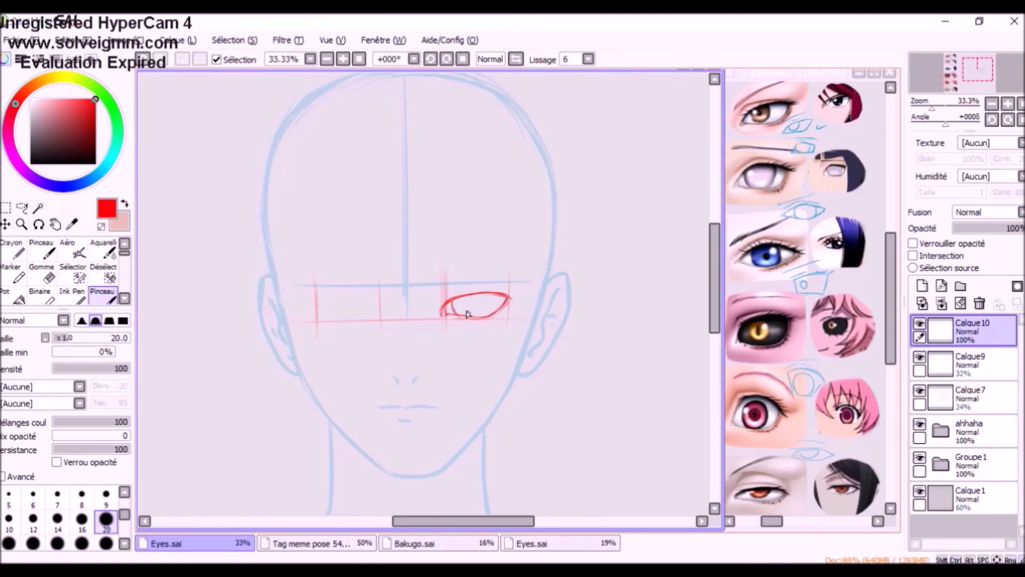
Add the iris, pupil and upper-lid crease to the right-hand eye
{"action": "key", "text": "ctrl+z"}
{"action": "key", "text": "ctrl+z"}
{"action": "mouse_move", "coordinate": [489, 295]}
{"action": "left_mouse_down"}
{"action": "mouse_move", "coordinate": [472, 315]}
{"action": "mouse_move", "coordinate": [512, 292]}
{"action": "left_mouse_up"}
{"action": "key", "text": "ctrl+z"}
{"action": "key", "text": "ctrl+z"}
Sketch a long arched eyebrow above the right-hand eye and thicken its inner end
{"action": "mouse_move", "coordinate": [449, 301]}
{"action": "left_mouse_down"}
{"action": "mouse_move", "coordinate": [476, 292]}
{"action": "mouse_move", "coordinate": [463, 272]}
{"action": "mouse_move", "coordinate": [505, 274]}
{"action": "left_mouse_up"}
{"action": "key", "text": "ctrl+z"}
{"action": "key", "text": "ctrl+z"}
{"action": "key", "text": "ctrl+z"}
{"action": "left_click_drag", "start_coordinate": [431, 281], "coordinate": [485, 265]}
{"action": "left_click_drag", "start_coordinate": [448, 275], "coordinate": [518, 266]}
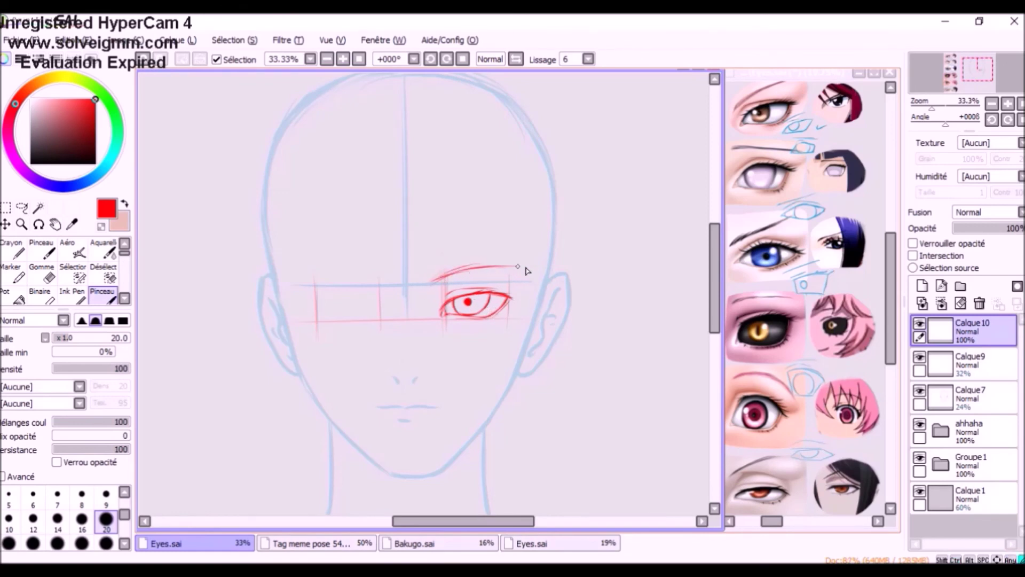
{"action": "left_click_drag", "start_coordinate": [432, 279], "coordinate": [511, 265]}
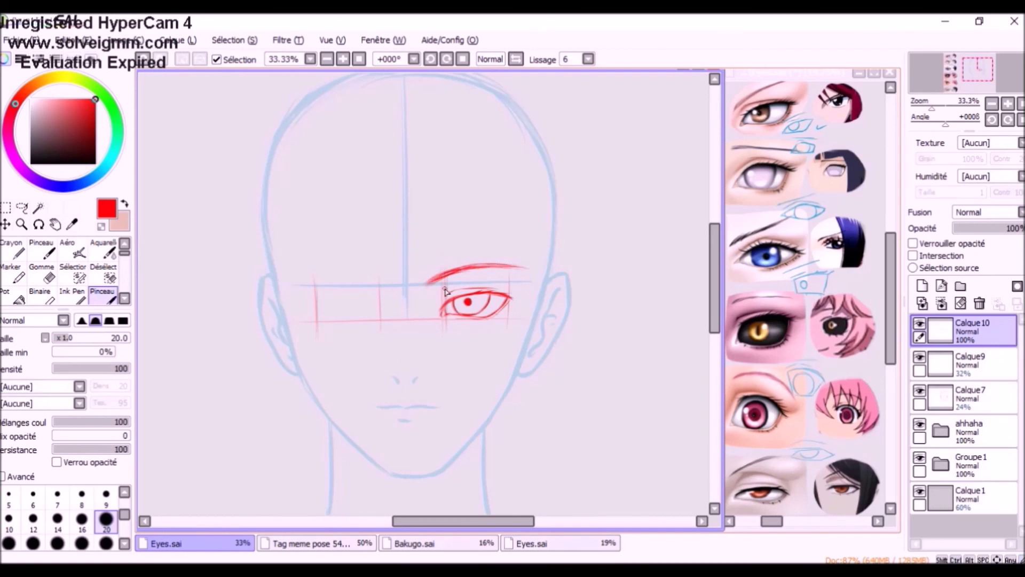
{"action": "key", "text": "ctrl+z"}
{"action": "key", "text": "ctrl+z"}
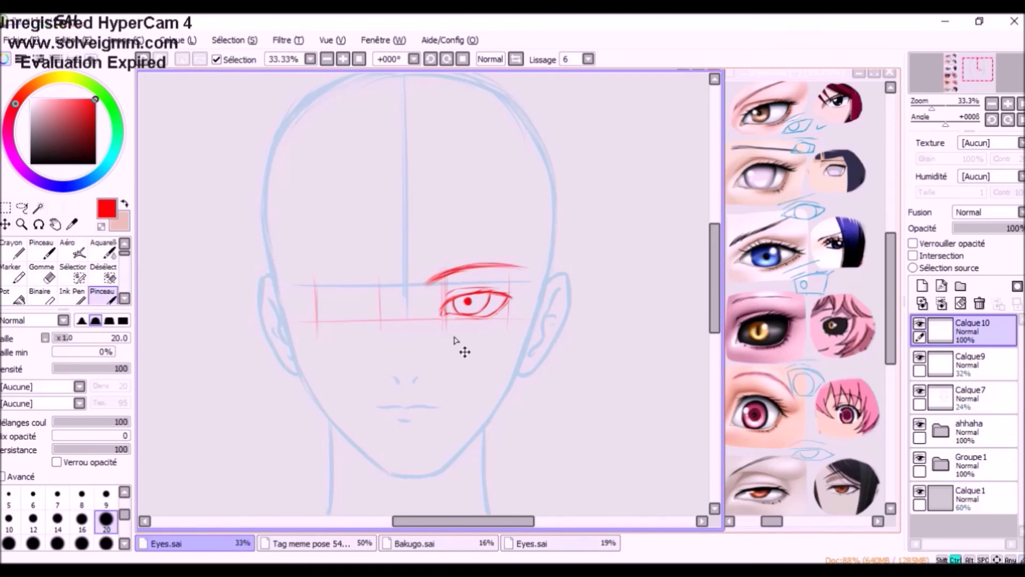
Sketch the outline, iris and pupil of the face's left-hand eye within its guide box
{"action": "left_click_drag", "start_coordinate": [317, 295], "coordinate": [324, 315]}
{"action": "key", "text": "ctrl+z"}
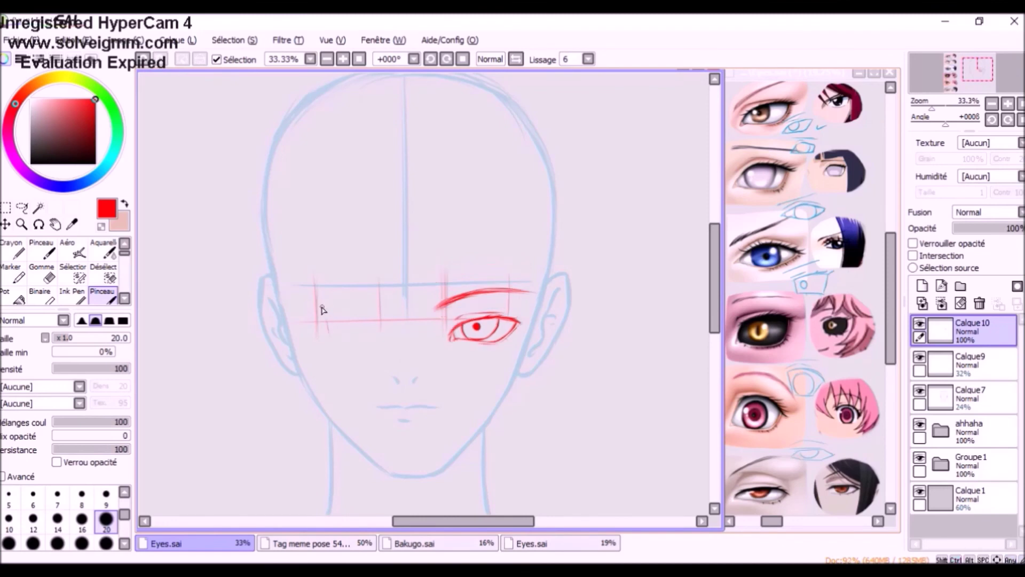
{"action": "left_click_drag", "start_coordinate": [319, 291], "coordinate": [374, 302]}
{"action": "key", "text": "ctrl+z"}
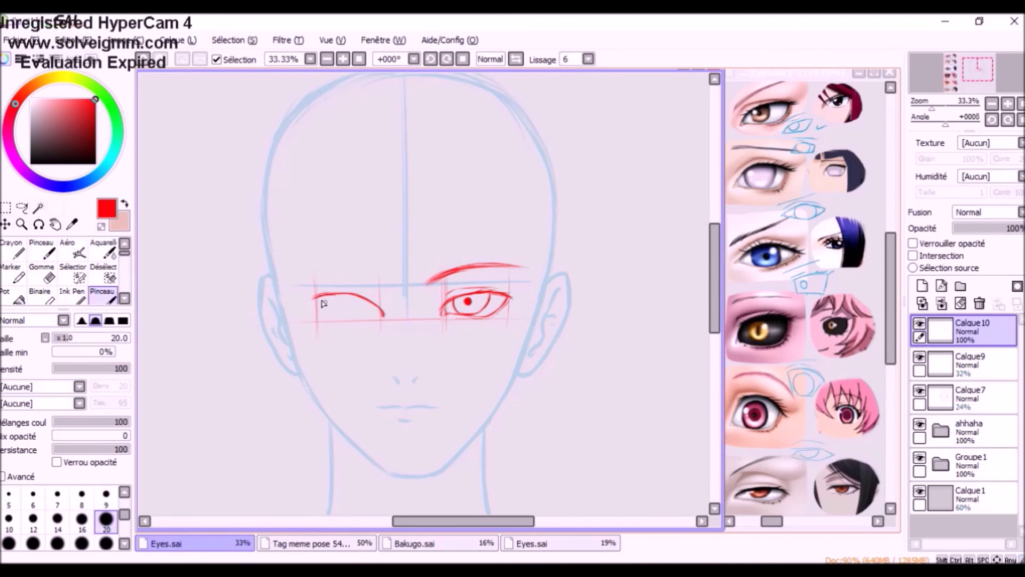
{"action": "mouse_move", "coordinate": [320, 303]}
{"action": "left_mouse_down"}
{"action": "mouse_move", "coordinate": [385, 320]}
{"action": "mouse_move", "coordinate": [339, 312]}
{"action": "left_mouse_up"}
{"action": "key", "text": "ctrl+z"}
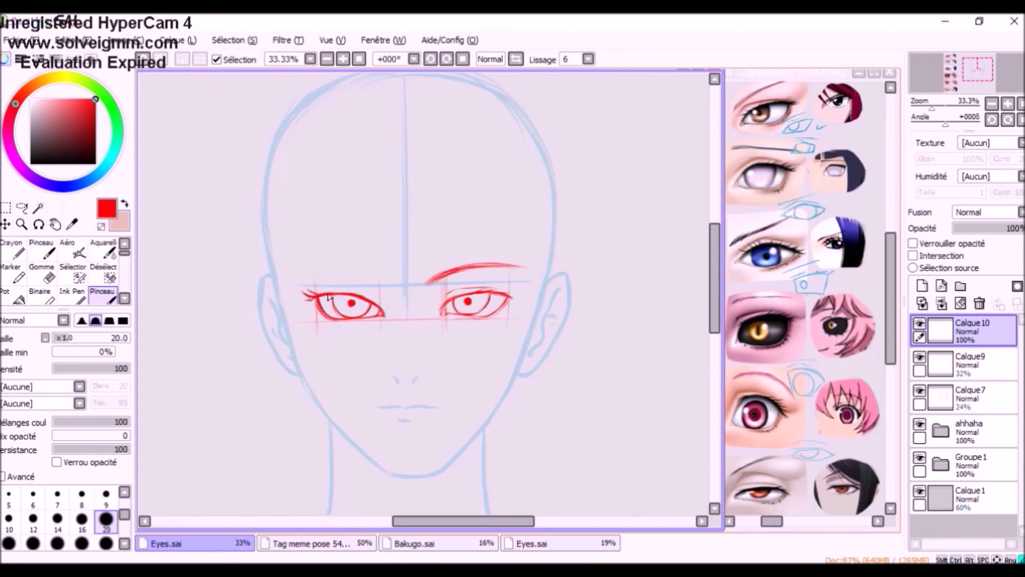
Add the lid crease and upper and lower lashes to the left-hand eye
{"action": "key", "text": "ctrl+z"}
{"action": "left_click_drag", "start_coordinate": [320, 293], "coordinate": [380, 295]}
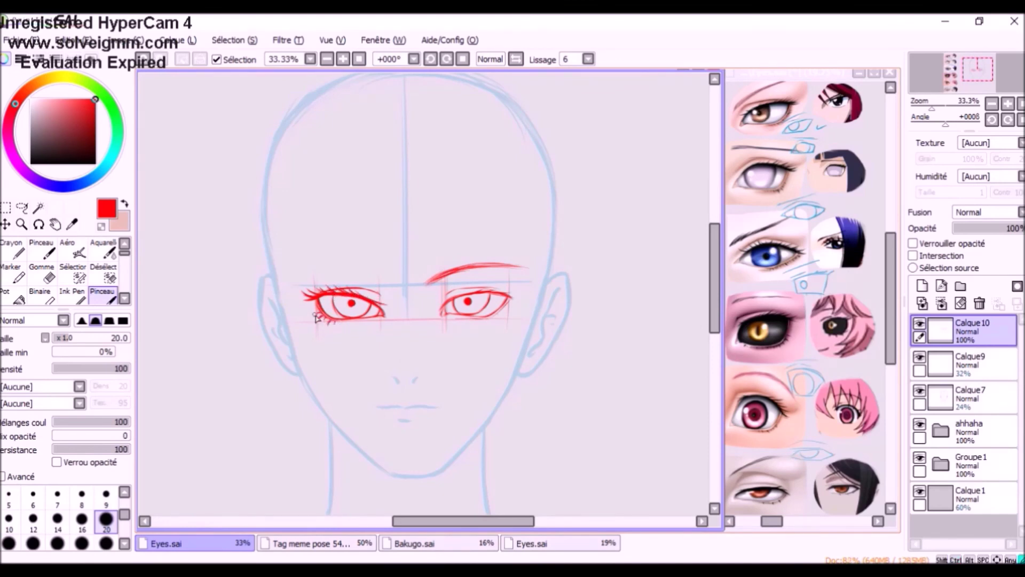
{"action": "left_click_drag", "start_coordinate": [335, 298], "coordinate": [370, 308]}
{"action": "key", "text": "ctrl+z"}
Darken and refine the iris and contour lines of the right-hand eye
{"action": "left_click_drag", "start_coordinate": [490, 293], "coordinate": [483, 308]}
{"action": "key", "text": "ctrl+z"}
{"action": "left_click_drag", "start_coordinate": [452, 297], "coordinate": [463, 315]}
{"action": "key", "text": "ctrl+z"}
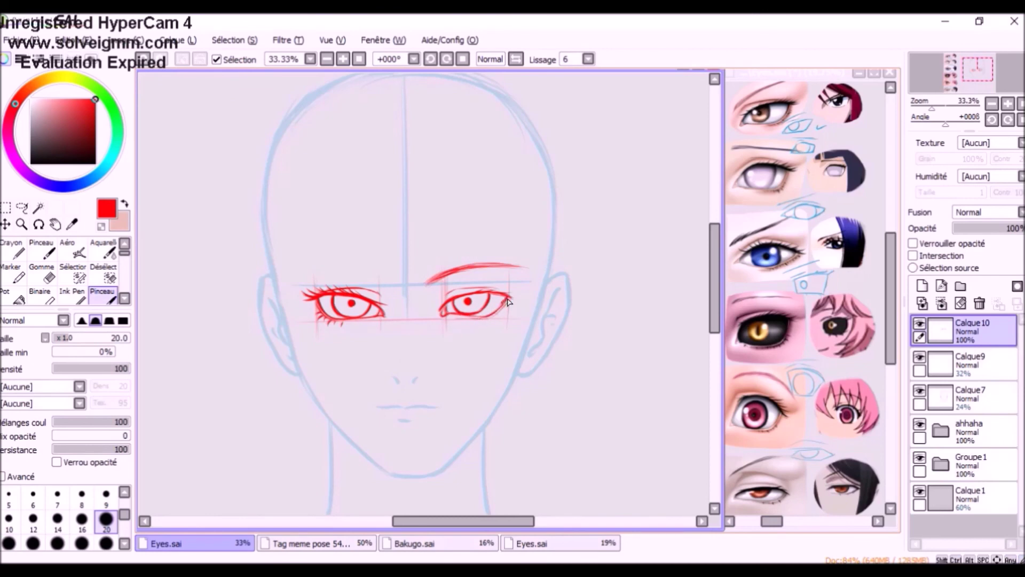
Sketch a matching arched eyebrow above the left-hand eye
{"action": "key", "text": "ctrl+z"}
{"action": "mouse_move", "coordinate": [304, 274]}
{"action": "left_mouse_down"}
{"action": "mouse_move", "coordinate": [385, 286]}
{"action": "mouse_move", "coordinate": [304, 274]}
{"action": "mouse_move", "coordinate": [365, 272]}
{"action": "left_mouse_up"}
{"action": "key", "text": "ctrl+z"}
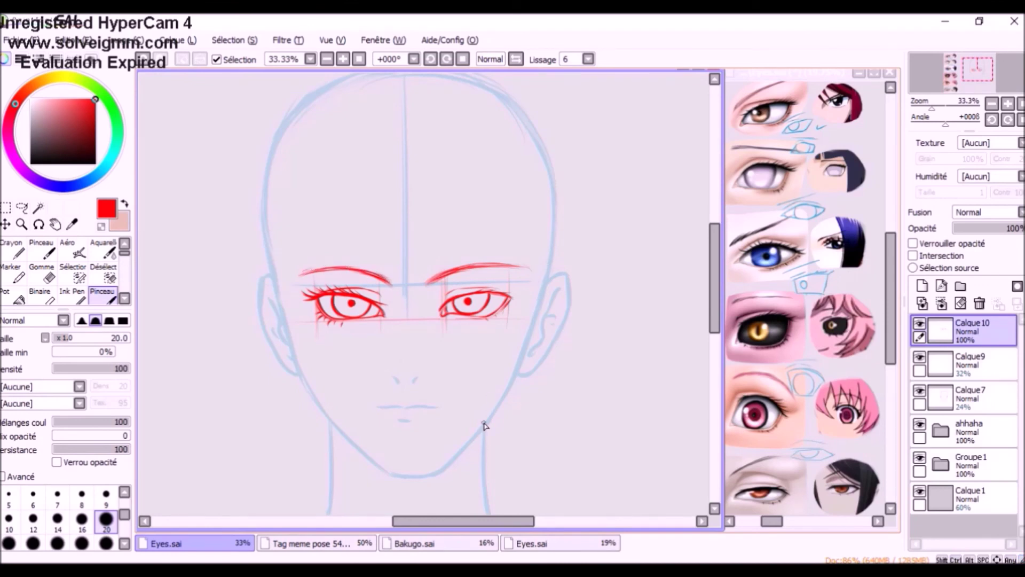
Sketch a light hairline across the forehead and down the temple beside the right-hand eye
{"action": "mouse_move", "coordinate": [410, 174]}
{"action": "left_mouse_down"}
{"action": "mouse_move", "coordinate": [533, 168]}
{"action": "mouse_move", "coordinate": [538, 265]}
{"action": "left_mouse_up"}
{"action": "left_click_drag", "start_coordinate": [523, 181], "coordinate": [539, 254]}
{"action": "key", "text": "ctrl+z"}
{"action": "mouse_move", "coordinate": [407, 181]}
{"action": "left_mouse_down"}
{"action": "mouse_move", "coordinate": [352, 286]}
{"action": "mouse_move", "coordinate": [357, 356]}
{"action": "mouse_move", "coordinate": [314, 416]}
{"action": "mouse_move", "coordinate": [411, 201]}
{"action": "left_mouse_up"}
{"action": "key", "text": "ctrl+z"}
Draw long curved hair strands from the forehead hairline, sweeping over the left-hand eye and toward the temple
{"action": "mouse_move", "coordinate": [392, 178]}
{"action": "left_mouse_down"}
{"action": "mouse_move", "coordinate": [381, 288]}
{"action": "mouse_move", "coordinate": [355, 361]}
{"action": "left_mouse_up"}
{"action": "key", "text": "ctrl+z"}
{"action": "key", "text": "ctrl+z"}
{"action": "left_click_drag", "start_coordinate": [408, 165], "coordinate": [408, 177]}
{"action": "left_click_drag", "start_coordinate": [410, 156], "coordinate": [397, 279]}
{"action": "mouse_move", "coordinate": [387, 177]}
{"action": "left_mouse_down"}
{"action": "mouse_move", "coordinate": [390, 274]}
{"action": "mouse_move", "coordinate": [347, 380]}
{"action": "mouse_move", "coordinate": [382, 203]}
{"action": "mouse_move", "coordinate": [338, 266]}
{"action": "mouse_move", "coordinate": [291, 307]}
{"action": "left_mouse_up"}
{"action": "key", "text": "ctrl+z"}
{"action": "left_click_drag", "start_coordinate": [302, 262], "coordinate": [286, 340]}
{"action": "key", "text": "ctrl+z"}
{"action": "left_click_drag", "start_coordinate": [302, 261], "coordinate": [285, 314]}
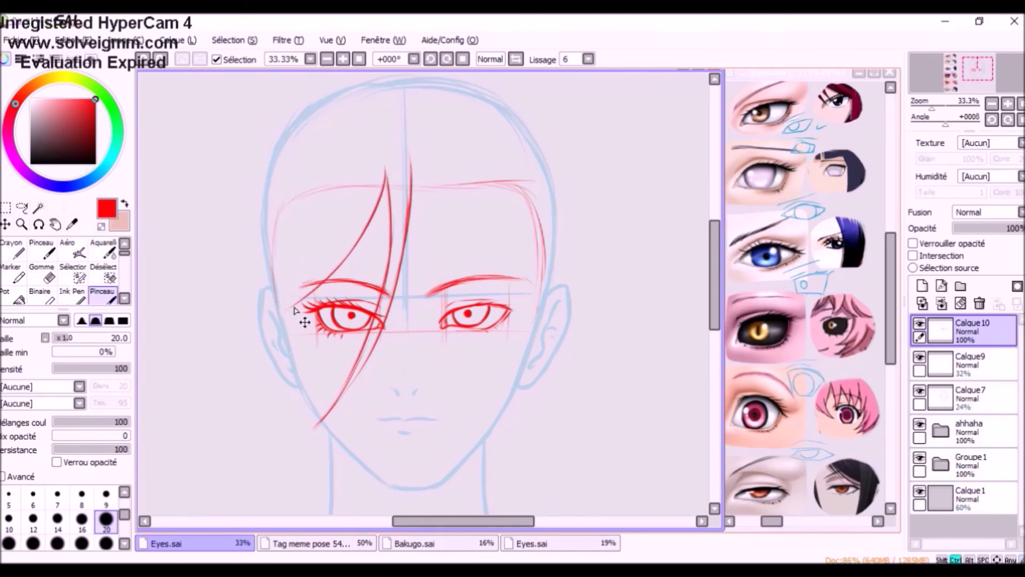
Draw long side locks from the left-hand temple down past the cheek to the jaw
{"action": "left_click_drag", "start_coordinate": [301, 148], "coordinate": [274, 256]}
{"action": "left_click_drag", "start_coordinate": [275, 295], "coordinate": [308, 423]}
{"action": "left_click_drag", "start_coordinate": [277, 312], "coordinate": [319, 435]}
{"action": "left_click_drag", "start_coordinate": [259, 271], "coordinate": [315, 429]}
{"action": "left_click_drag", "start_coordinate": [268, 238], "coordinate": [263, 312]}
Sketch a short jagged fringe along the right-hand hairline and reinforce the temple line beneath it
{"action": "mouse_move", "coordinate": [427, 201]}
{"action": "left_mouse_down"}
{"action": "mouse_move", "coordinate": [507, 199]}
{"action": "mouse_move", "coordinate": [542, 213]}
{"action": "mouse_move", "coordinate": [551, 264]}
{"action": "left_mouse_up"}
{"action": "key", "text": "ctrl+z"}
{"action": "left_click_drag", "start_coordinate": [537, 227], "coordinate": [539, 323]}
{"action": "mouse_move", "coordinate": [551, 292]}
{"action": "left_mouse_down"}
{"action": "mouse_move", "coordinate": [584, 263]}
{"action": "mouse_move", "coordinate": [582, 251]}
{"action": "left_mouse_up"}
{"action": "key", "text": "ctrl+z"}
{"action": "left_click_drag", "start_coordinate": [535, 245], "coordinate": [534, 254]}
Sketch the jagged outer outline of the short hair on the right-hand side of the head and erase stray marks above the ear
{"action": "scroll", "coordinate": [442, 93], "scroll_direction": "up", "scroll_amount": 2}
{"action": "mouse_move", "coordinate": [417, 85]}
{"action": "left_mouse_down"}
{"action": "mouse_move", "coordinate": [521, 112]}
{"action": "mouse_move", "coordinate": [571, 171]}
{"action": "mouse_move", "coordinate": [563, 237]}
{"action": "mouse_move", "coordinate": [588, 187]}
{"action": "left_mouse_up"}
{"action": "key", "text": "ctrl+z"}
{"action": "key", "text": "e"}
{"action": "left_click_drag", "start_coordinate": [572, 273], "coordinate": [577, 250]}
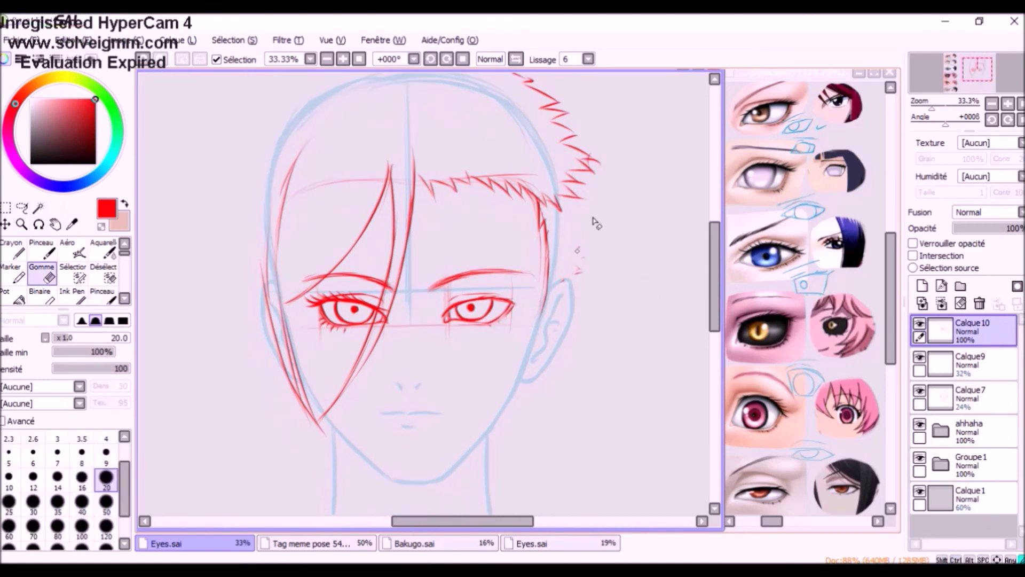
Sketch the hair parting at the crown and the long hair's outer outline sweeping down the left-hand side of the head
{"action": "key", "text": "b"}
{"action": "left_click_drag", "start_coordinate": [350, 225], "coordinate": [396, 153]}
{"action": "left_click_drag", "start_coordinate": [428, 111], "coordinate": [424, 211]}
{"action": "left_click_drag", "start_coordinate": [932, 108], "coordinate": [927, 108]}
{"action": "left_click_drag", "start_coordinate": [439, 150], "coordinate": [343, 206]}
{"action": "mouse_move", "coordinate": [392, 154]}
{"action": "left_mouse_down"}
{"action": "mouse_move", "coordinate": [339, 226]}
{"action": "mouse_move", "coordinate": [330, 342]}
{"action": "left_mouse_up"}
{"action": "mouse_move", "coordinate": [404, 150]}
{"action": "left_mouse_down"}
{"action": "mouse_move", "coordinate": [348, 199]}
{"action": "mouse_move", "coordinate": [327, 382]}
{"action": "left_mouse_up"}
Refine the outline strokes at the crown parting and erase the excess lines there
{"action": "left_click_drag", "start_coordinate": [335, 338], "coordinate": [315, 495]}
{"action": "key", "text": "ctrl+z"}
{"action": "left_click_drag", "start_coordinate": [381, 164], "coordinate": [430, 150]}
{"action": "key", "text": "e"}
{"action": "mouse_move", "coordinate": [356, 182]}
{"action": "left_mouse_down"}
{"action": "mouse_move", "coordinate": [402, 150]}
{"action": "mouse_move", "coordinate": [442, 147]}
{"action": "left_mouse_up"}
{"action": "key", "text": "b"}
{"action": "scroll", "coordinate": [537, 278], "scroll_direction": "down", "scroll_amount": 2}
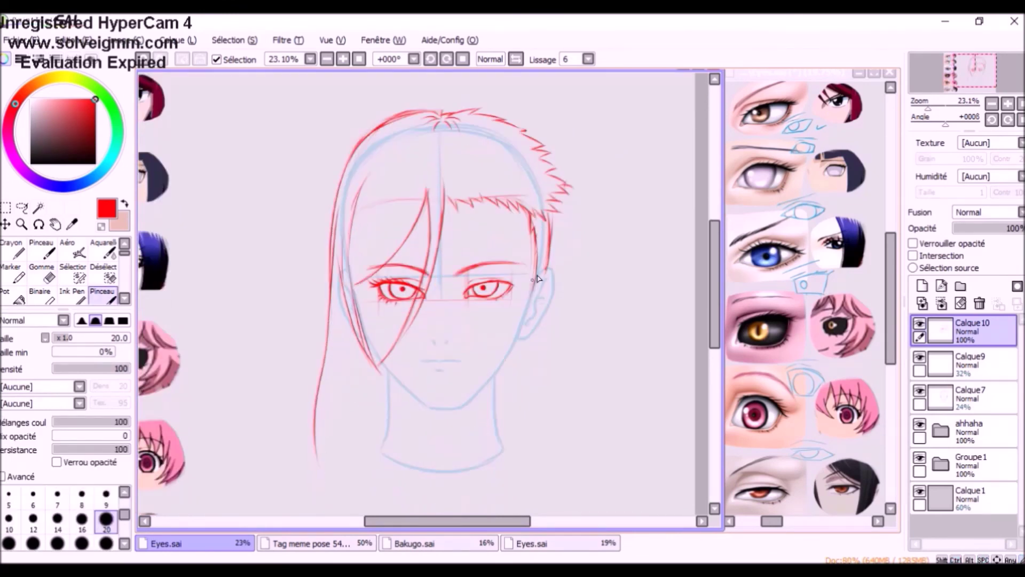
{"action": "scroll", "coordinate": [453, 297], "scroll_direction": "up", "scroll_amount": 1}
{"action": "left_click_drag", "start_coordinate": [452, 299], "coordinate": [467, 309]}
{"action": "key", "text": "ctrl+z"}
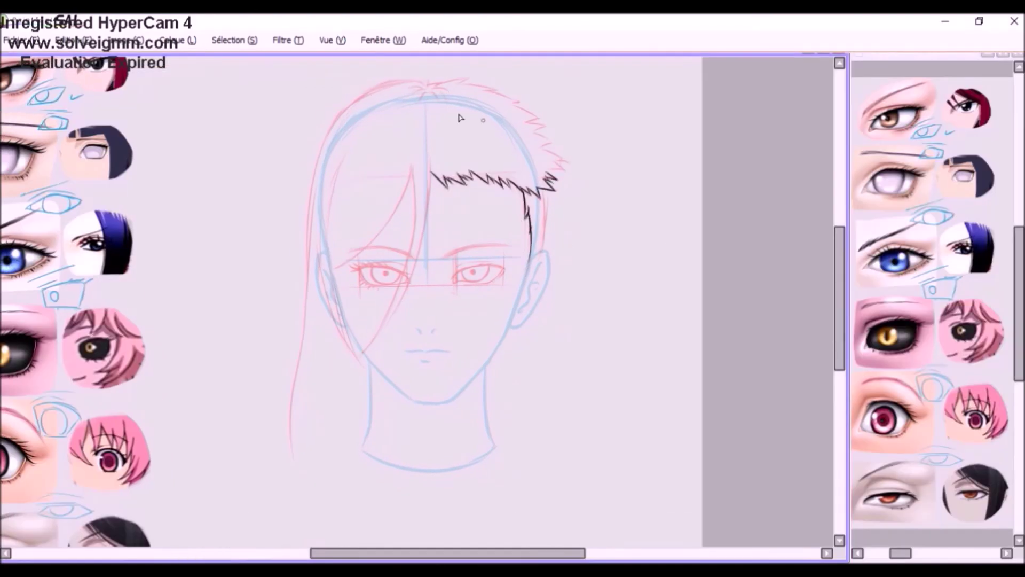
Ink the hair sweeping from the parting and the inner ear line in black
{"action": "mouse_move", "coordinate": [430, 179]}
{"action": "left_mouse_down"}
{"action": "mouse_move", "coordinate": [359, 363]}
{"action": "mouse_move", "coordinate": [342, 299]}
{"action": "mouse_move", "coordinate": [299, 427]}
{"action": "mouse_move", "coordinate": [366, 210]}
{"action": "left_mouse_up"}
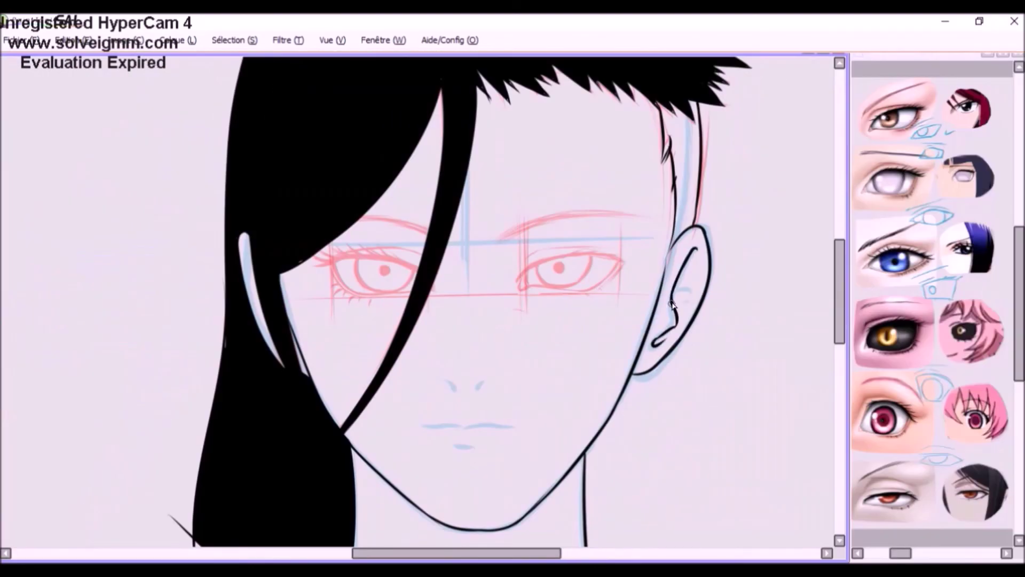
{"action": "left_click_drag", "start_coordinate": [671, 302], "coordinate": [678, 324]}
Ink the right-hand eye's outline, iris and pupil in black, along with its eyebrow
{"action": "left_click_drag", "start_coordinate": [525, 278], "coordinate": [619, 262]}
{"action": "left_click_drag", "start_coordinate": [520, 260], "coordinate": [625, 260]}
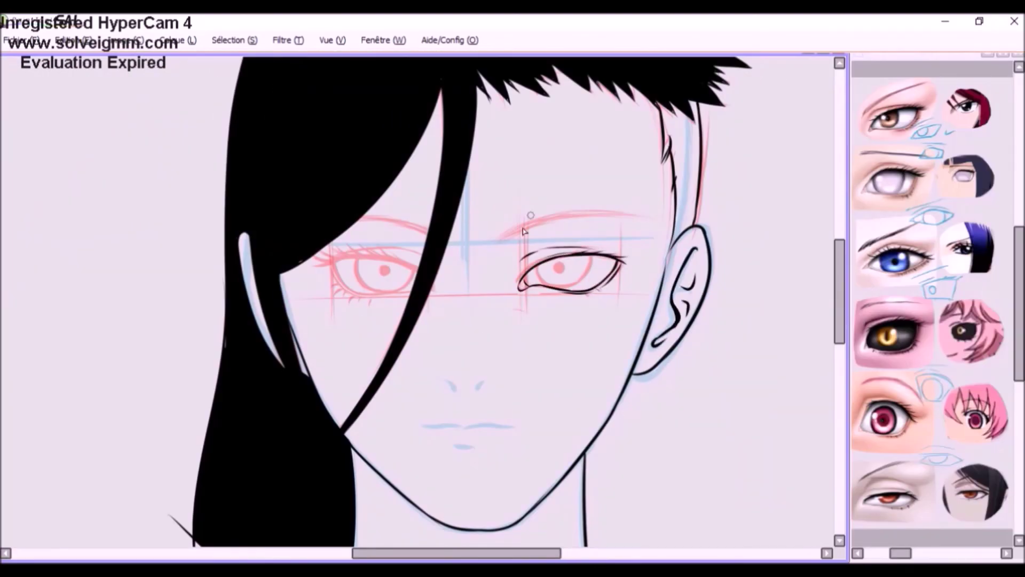
{"action": "left_click_drag", "start_coordinate": [502, 242], "coordinate": [647, 218]}
{"action": "left_click_drag", "start_coordinate": [539, 262], "coordinate": [589, 256]}
{"action": "left_click", "coordinate": [559, 268]}
Ink the left-hand eye in black with its lashes, iris, pupil, eyelid crease and eyebrow
{"action": "left_click_drag", "start_coordinate": [333, 264], "coordinate": [430, 290]}
{"action": "left_click_drag", "start_coordinate": [335, 288], "coordinate": [330, 292]}
{"action": "left_click_drag", "start_coordinate": [356, 259], "coordinate": [415, 268]}
{"action": "left_click", "coordinate": [384, 270]}
{"action": "left_click_drag", "start_coordinate": [335, 253], "coordinate": [423, 255]}
{"action": "left_click_drag", "start_coordinate": [310, 226], "coordinate": [440, 240]}
Ink the nose and mouth, and add thin loose strands beside the fringe and along the long hair's outer edge
{"action": "left_click_drag", "start_coordinate": [439, 362], "coordinate": [451, 367]}
{"action": "left_click_drag", "start_coordinate": [412, 402], "coordinate": [508, 407]}
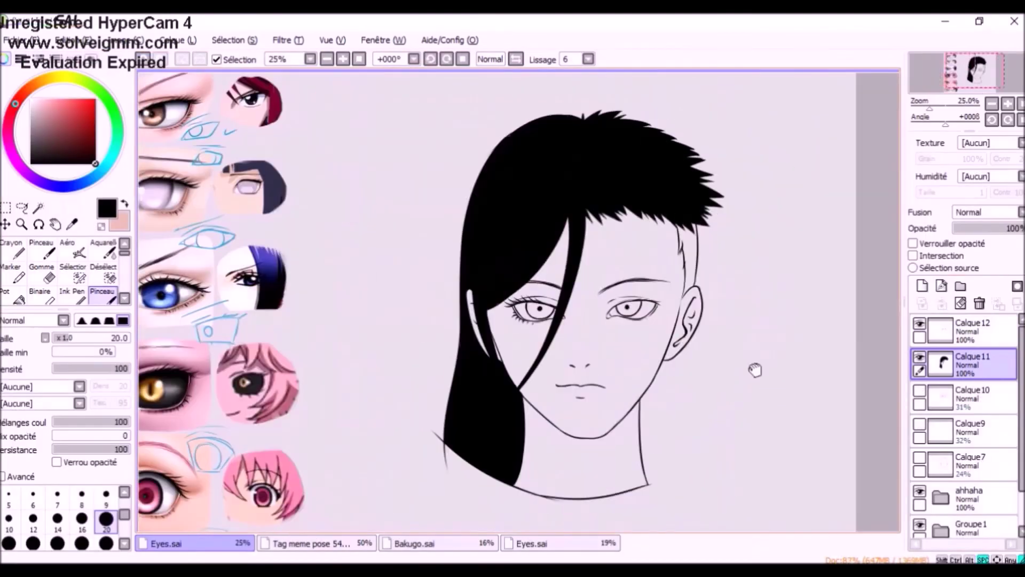
{"action": "left_click_drag", "start_coordinate": [534, 224], "coordinate": [480, 363]}
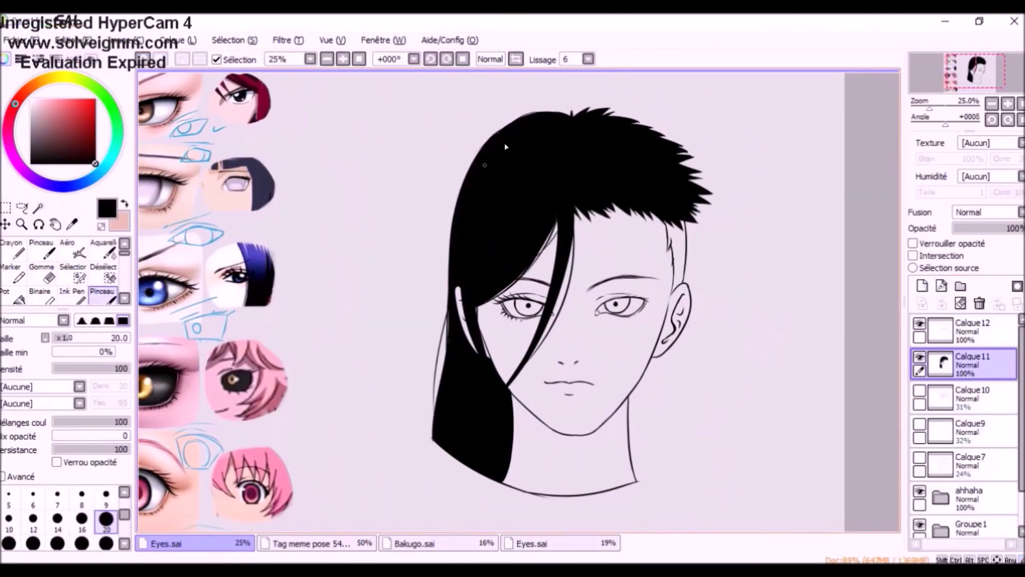
{"action": "left_click_drag", "start_coordinate": [539, 117], "coordinate": [448, 267]}
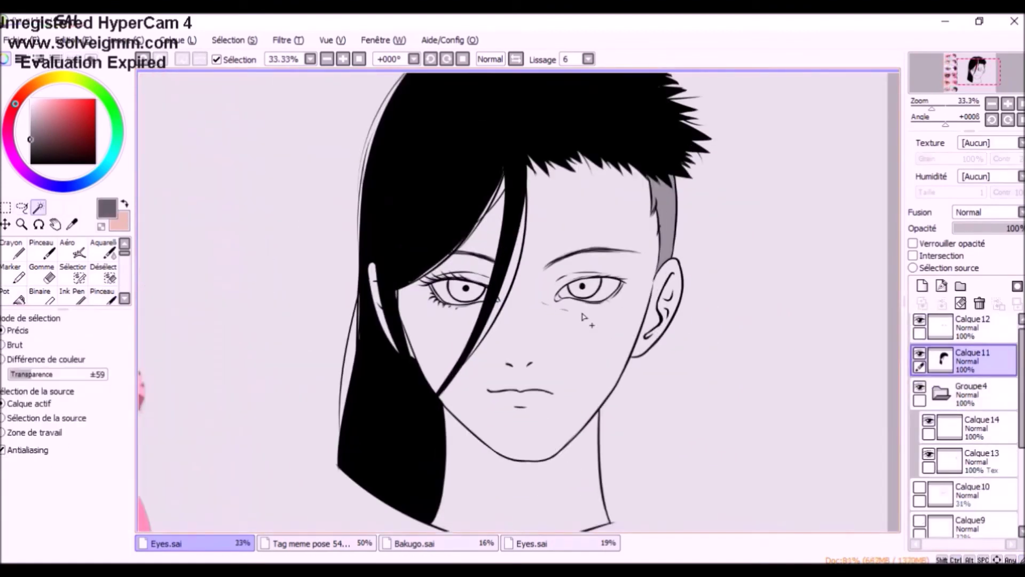
Add fine hatching under the hairline, along the fringe, beneath the nose, on the neck and around the right-hand eye
{"action": "mouse_move", "coordinate": [545, 170]}
{"action": "left_mouse_down"}
{"action": "mouse_move", "coordinate": [641, 176]}
{"action": "mouse_move", "coordinate": [673, 192]}
{"action": "left_mouse_up"}
{"action": "left_click_drag", "start_coordinate": [507, 363], "coordinate": [529, 379]}
{"action": "mouse_move", "coordinate": [448, 427]}
{"action": "left_mouse_down"}
{"action": "mouse_move", "coordinate": [584, 459]}
{"action": "mouse_move", "coordinate": [666, 299]}
{"action": "left_mouse_up"}
{"action": "left_click_drag", "start_coordinate": [481, 192], "coordinate": [641, 342]}
{"action": "left_click_drag", "start_coordinate": [590, 291], "coordinate": [622, 304]}
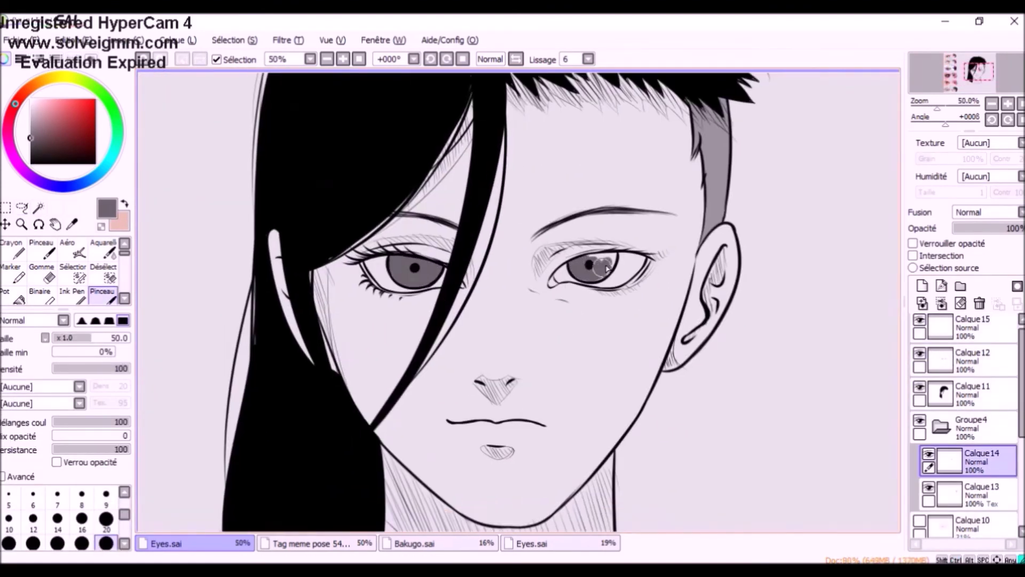
Fill the right-hand iris with dark grey
{"action": "left_click_drag", "start_coordinate": [606, 268], "coordinate": [612, 259]}
{"action": "left_click", "coordinate": [103, 249]}
{"action": "left_click", "coordinate": [103, 296]}
Paint a white highlight in the left-hand eye on a new layer
{"action": "left_click", "coordinate": [922, 286]}
{"action": "left_click", "coordinate": [73, 249]}
{"action": "left_click", "coordinate": [103, 296]}
{"action": "left_click", "coordinate": [30, 99]}
{"action": "left_click_drag", "start_coordinate": [397, 260], "coordinate": [403, 266]}
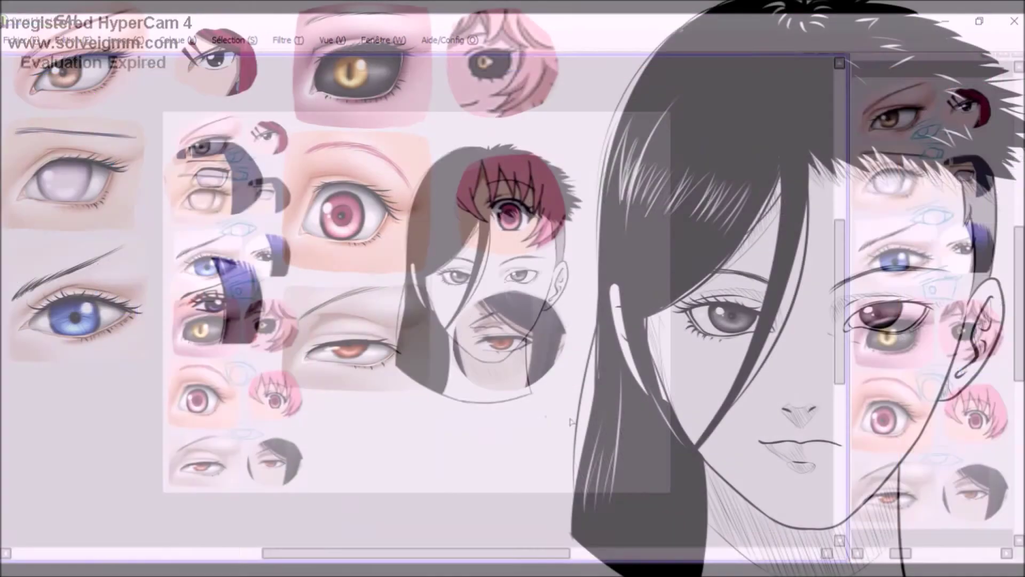